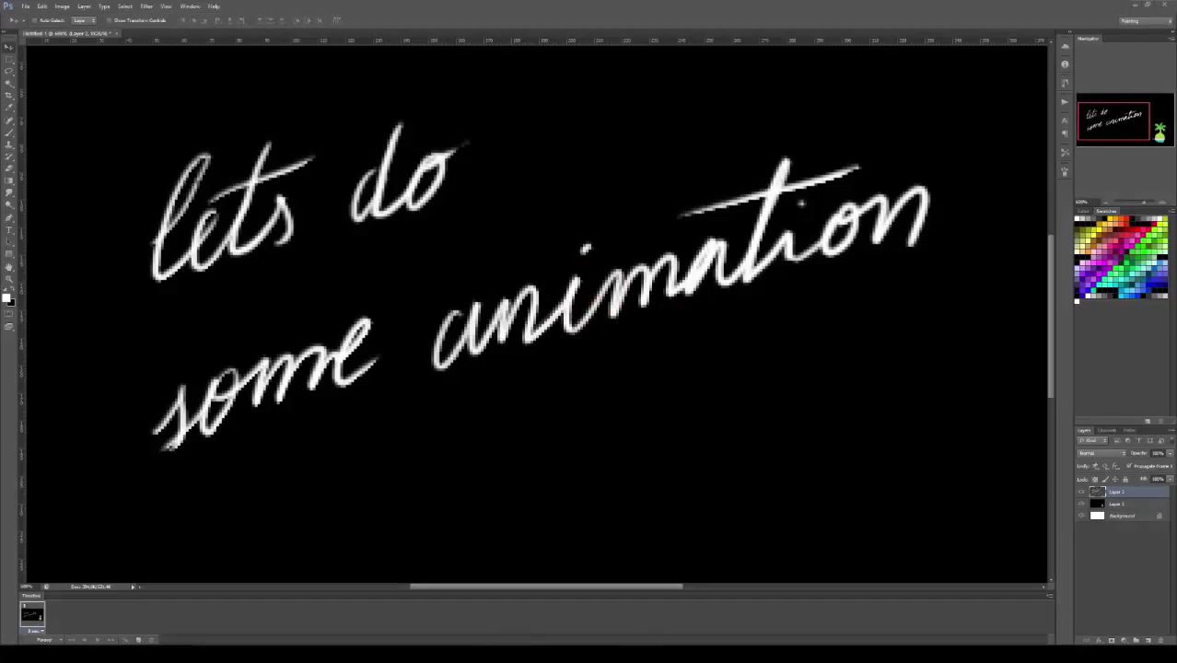
Underline the handwritten "lets do some animation" with a long white diagonal brush stroke that hooks back at its lower end
key("alt+Tab")
key("b")
left_click_drag(859, 302, 397, 475)
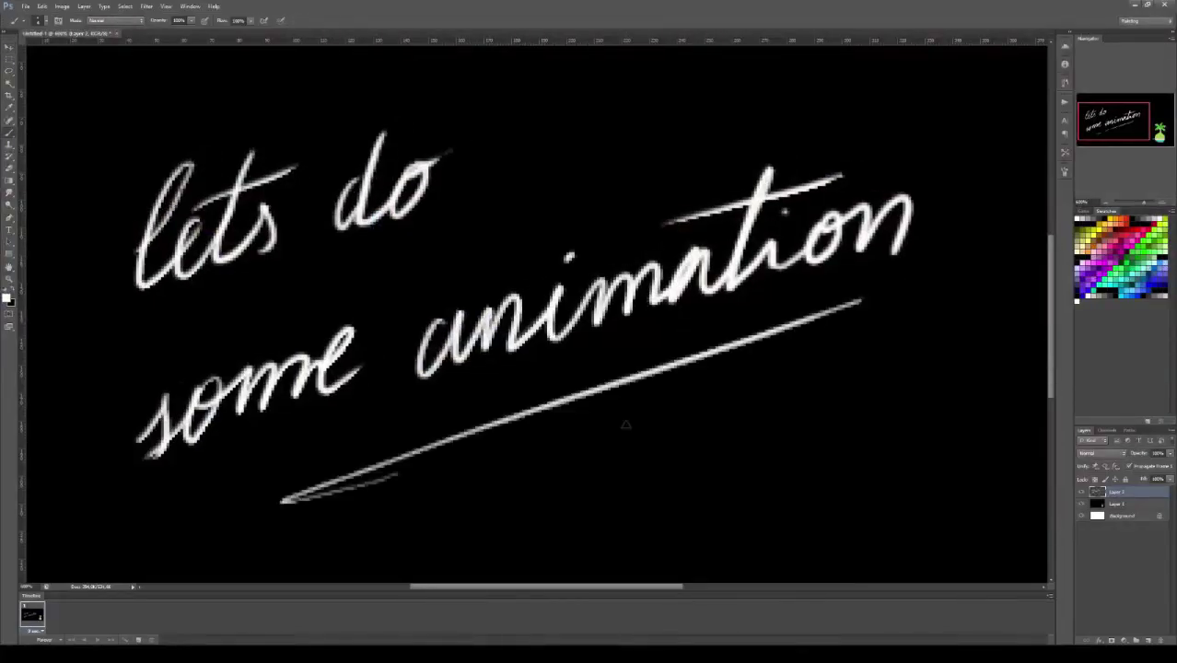
Handwrite "just a few more seconds" in white below the underline and finish it with a short tapered stroke and dots
left_click_drag(556, 458, 635, 451)
left_click_drag(676, 422, 706, 439)
mouse_move(746, 373)
left_mouse_down()
mouse_move(785, 412)
mouse_move(820, 379)
left_mouse_up()
left_click_drag(842, 368, 969, 352)
mouse_move(622, 527)
left_mouse_down()
mouse_move(793, 507)
mouse_move(959, 435)
left_mouse_up()
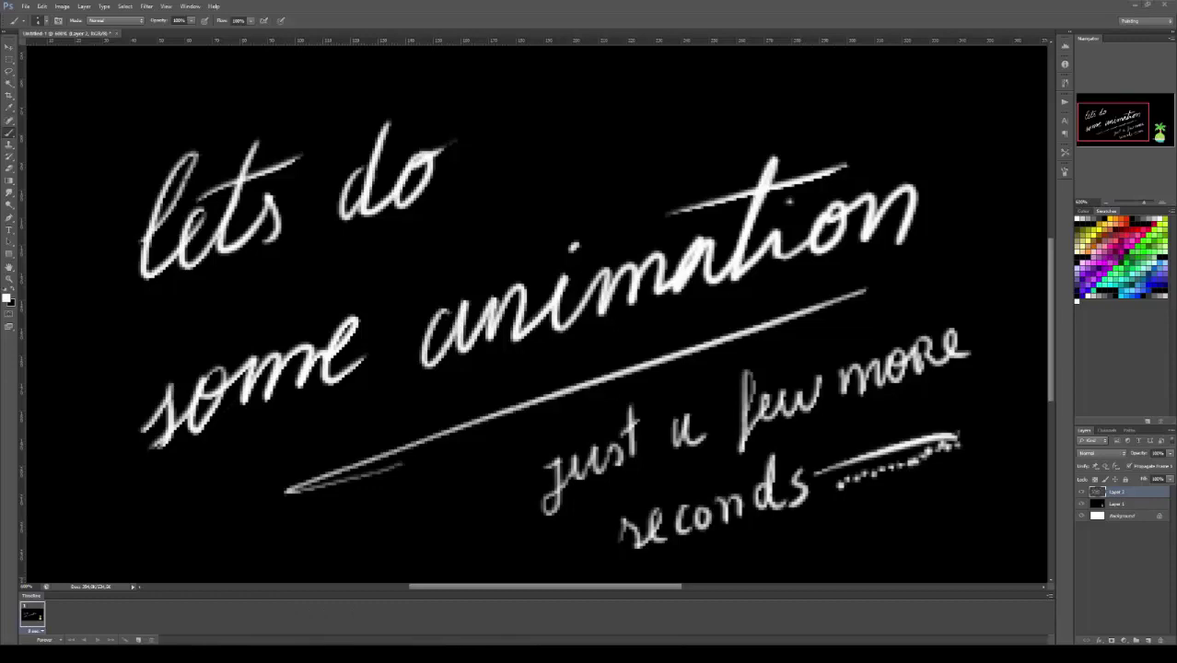
Circle the small palm island with a white brush stroke and add a short handwritten note above it
left_click_drag(957, 405, 335, 252)
mouse_move(615, 142)
left_mouse_down()
mouse_move(615, 118)
mouse_move(584, 504)
left_mouse_up()
left_click_drag(257, 181, 263, 249)
left_click_drag(398, 173, 394, 234)
Copy the rectangular area around the palm island into a new document with a black-filled background
scroll(590, 313, "down", 3, "alt")
key("m")
left_click_drag(531, 116, 845, 478)
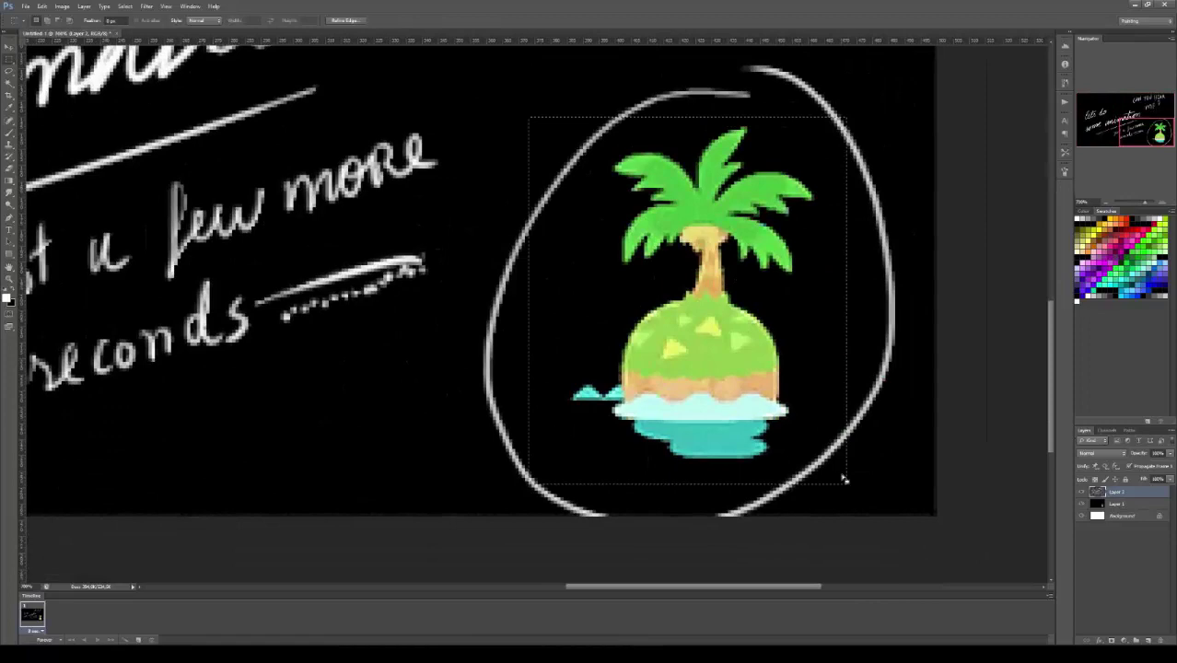
key("ctrl+n")
key("Return")
key("x")
key("alt+BackSpace")
key("ctrl+v")
Scale the pasted palm island up so it nearly fills the canvas
key("ctrl+t")
left_click_drag(378, 134, 318, 84, "shift")
key("Return")
Draw a dome-shaped Pen tool shape the size of the island's mound and fill it with light green sampled from the reference
key("l")
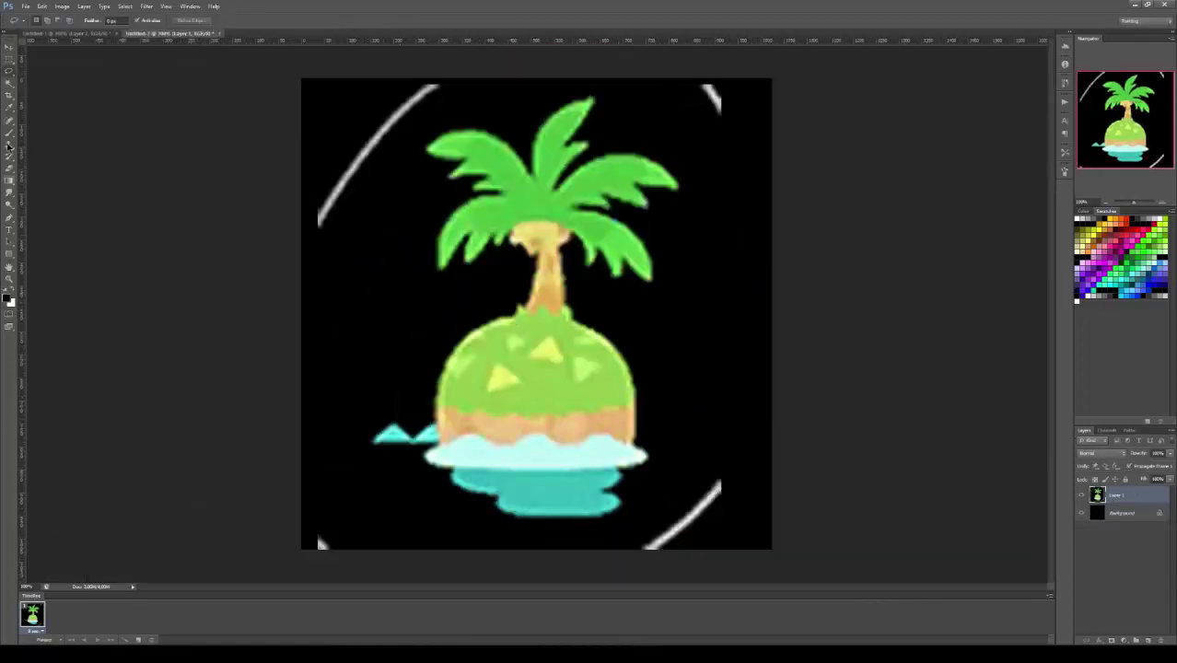
left_click(10, 217)
left_click(46, 20)
left_click(441, 449)
left_click(632, 452)
left_click(80, 20)
left_click(127, 39)
left_click(543, 198)
left_click(128, 40)
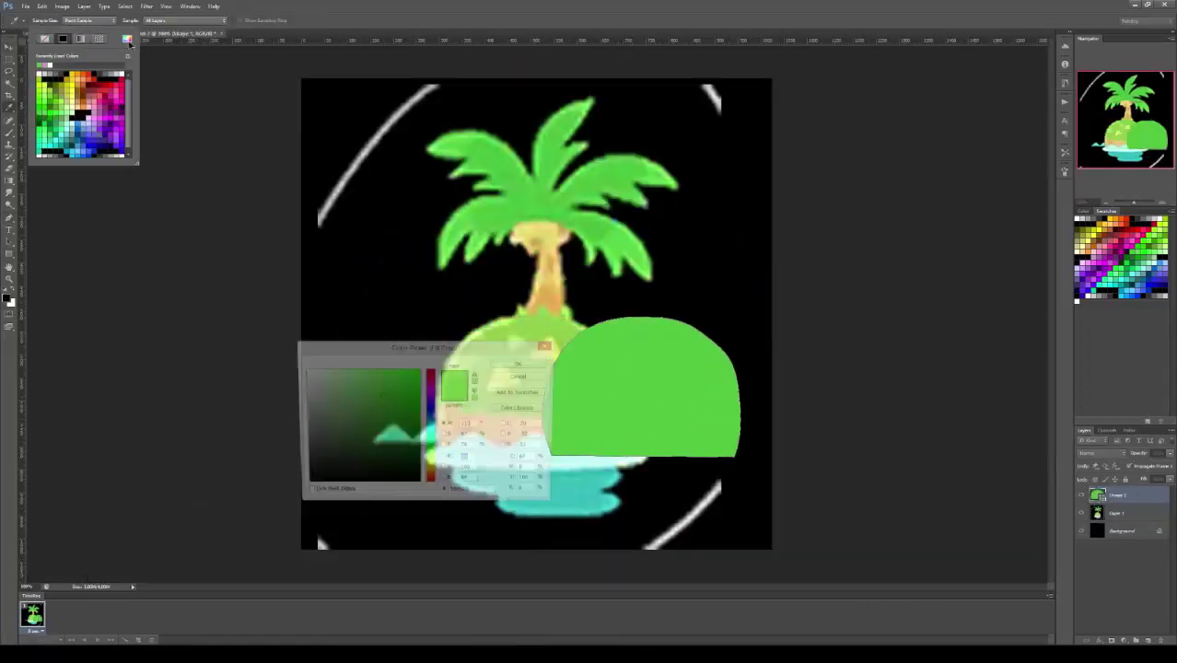
left_click(524, 329)
left_click(518, 363)
Align the green dome with the mound in the reference image and set the reference layer's opacity to 50%
key("v")
left_click_drag(619, 365, 514, 364)
left_click(1116, 513)
key("5")
left_click(1117, 496)
Paint three pointed grass tufts on top of the green dome with a small hard brush
key("b")
right_click(518, 227)
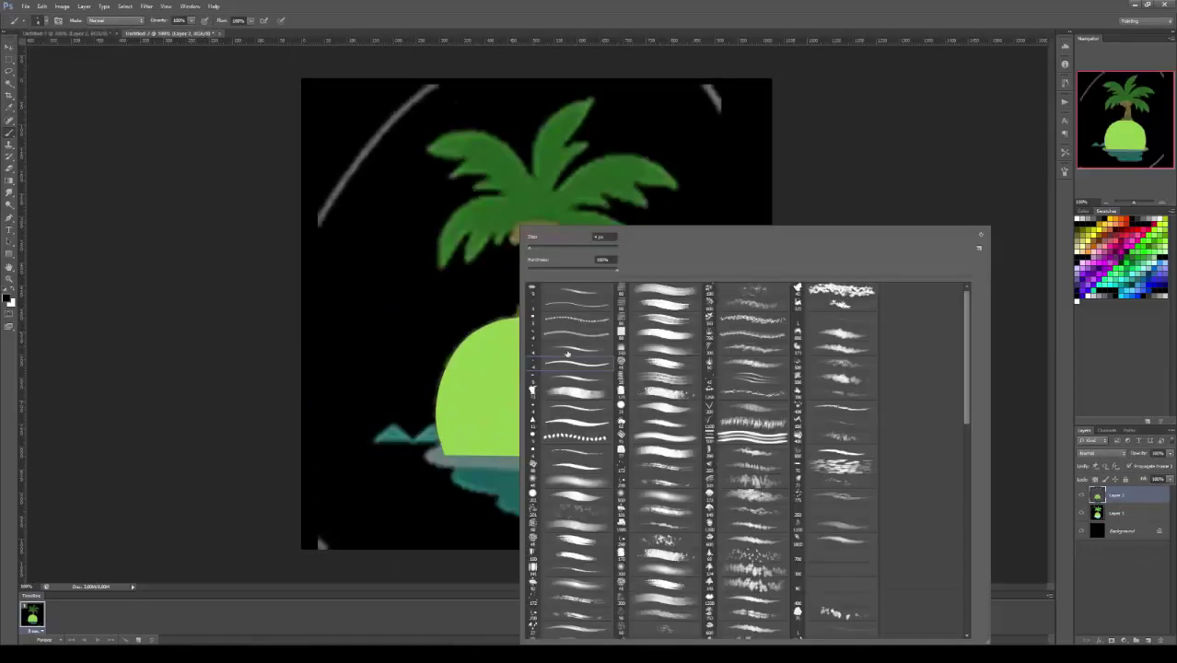
key("ctrl+plus")
key("ctrl+plus")
left_click_drag(629, 265, 617, 299)
key("ctrl+minus")
key("ctrl+minus")
Fill the mound's lower part with a sand colour sampled from the reference and paint darker vertical stripes on it
left_click(1117, 513)
left_click(1081, 495)
key("i")
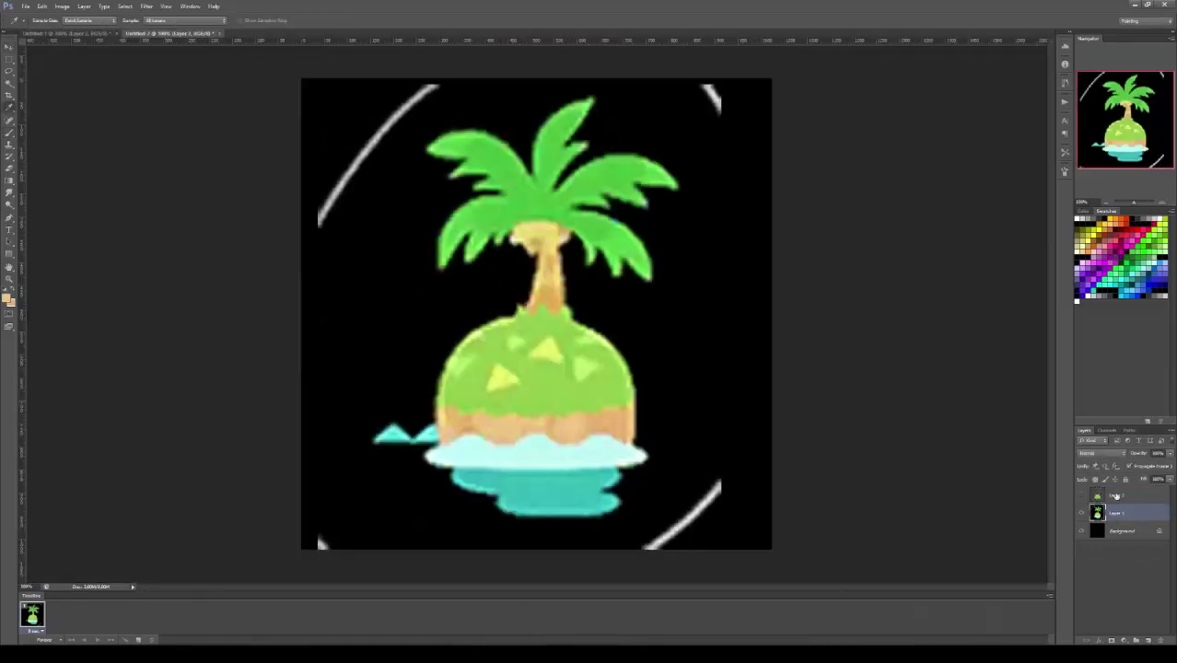
left_click(1116, 496)
left_click_drag(437, 404, 343, 417)
key("alt+BackSpace")
right_click(484, 424)
left_click_drag(608, 409, 598, 457)
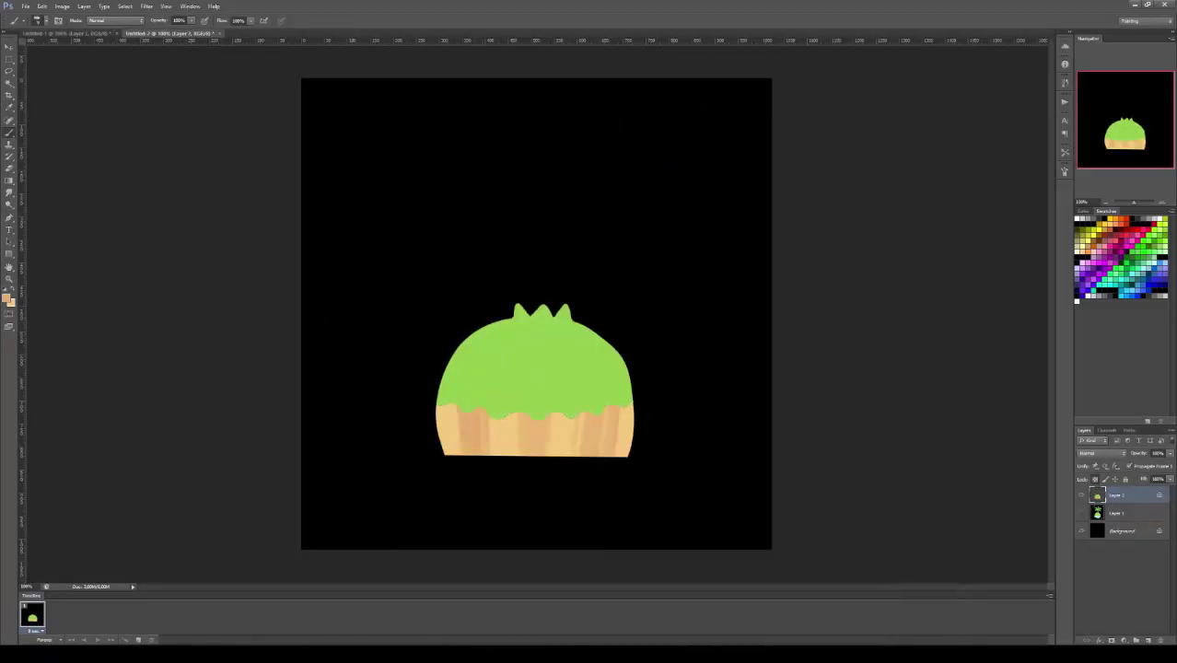
Paint the palm trunk in light brown over the reference on a new layer and place that layer below the mound
left_click(1081, 513)
scroll(566, 269, "up", 2, "alt")
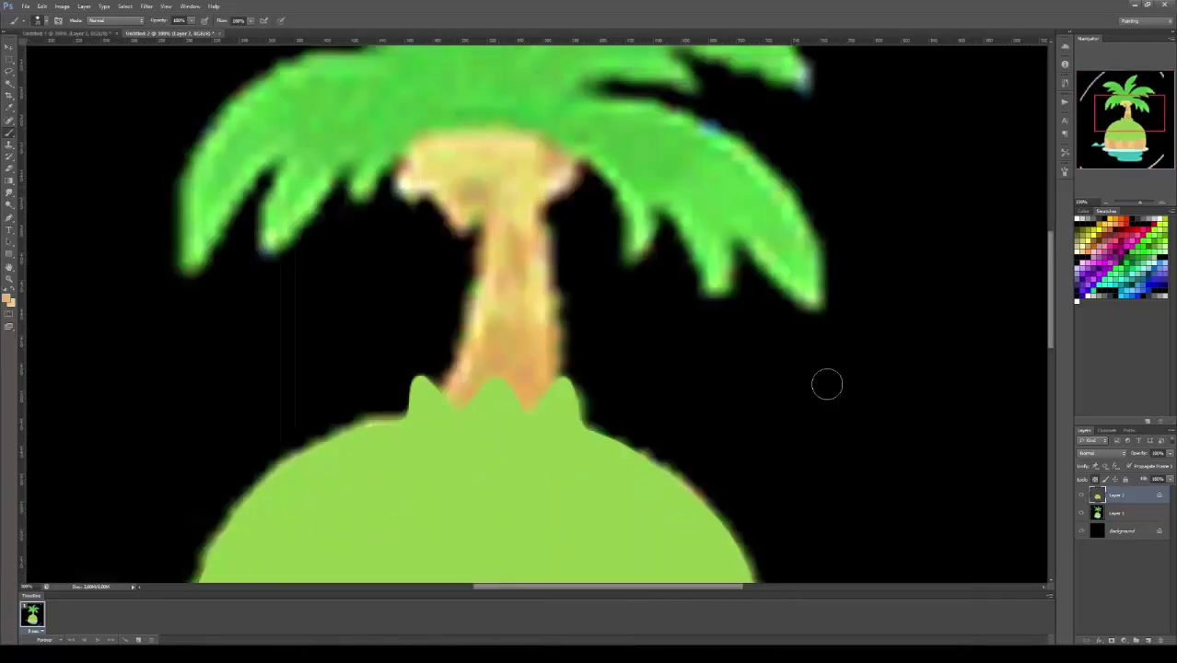
left_click(1148, 640)
mouse_move(410, 191)
left_mouse_down()
mouse_move(473, 331)
mouse_move(477, 196)
left_mouse_up()
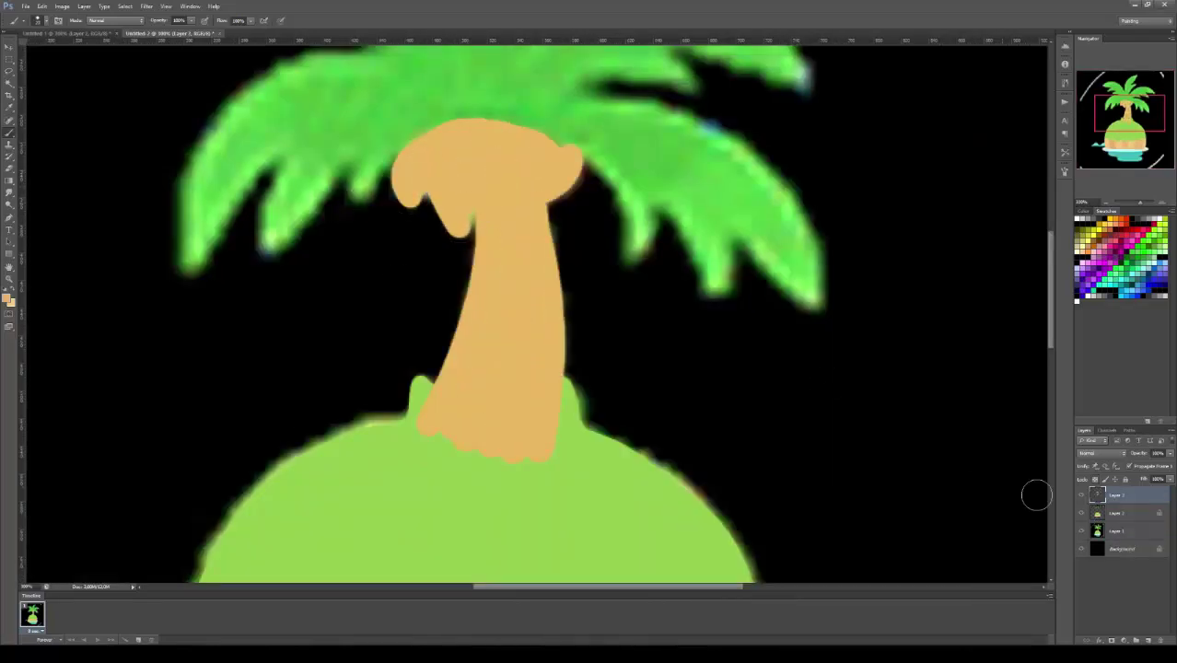
left_click_drag(1117, 495, 1116, 521)
Outline the lower-left palm frond over the reference and fill it with green on a new layer
left_click_drag(525, 189, 331, 382)
key("ctrl+shift+n")
key("alt+BackSpace")
Lasso the upper-left palm frond and fill it with green on its own new layer
key("l")
mouse_move(495, 180)
left_mouse_down()
mouse_move(407, 271)
mouse_move(496, 180)
left_mouse_up()
key("ctrl+shift+n")
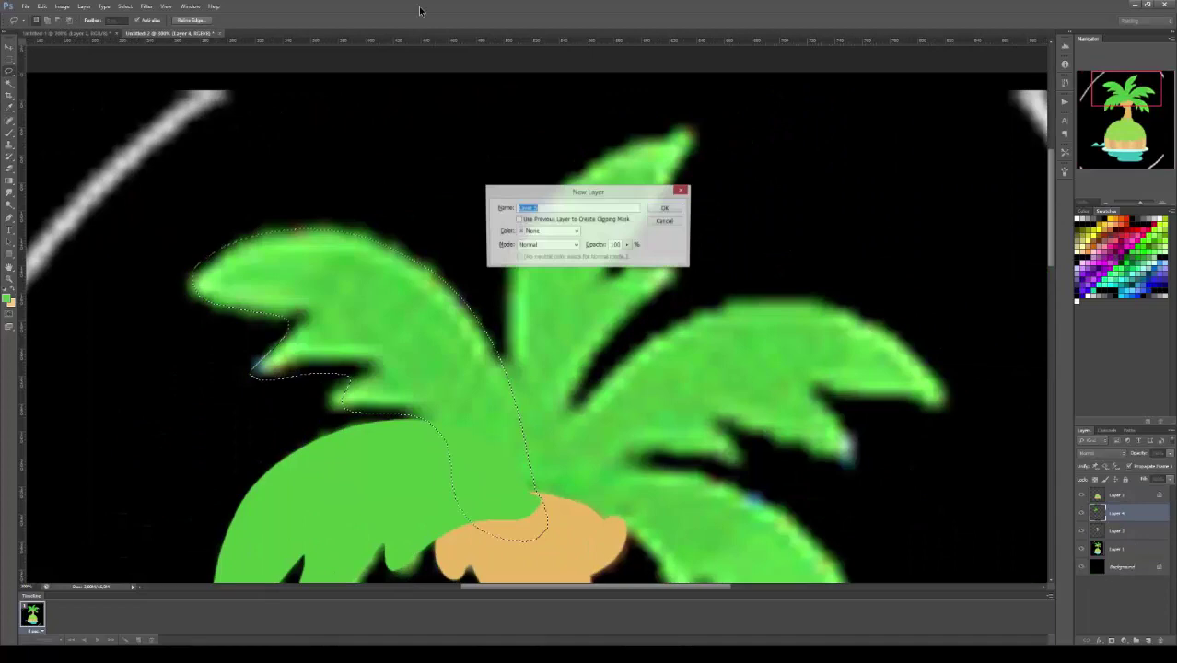
key("Return")
key("alt+BackSpace")
Fill the top and upper-right palm fronds with green, each on a separate new layer
key("ctrl+shift+n")
key("Return")
key("alt+BackSpace")
key("ctrl+shift+n")
key("alt+BackSpace")
Lasso the lower-right palm frond with its three points and fill it with green on a new layer
left_click_drag(193, 111, 333, 181)
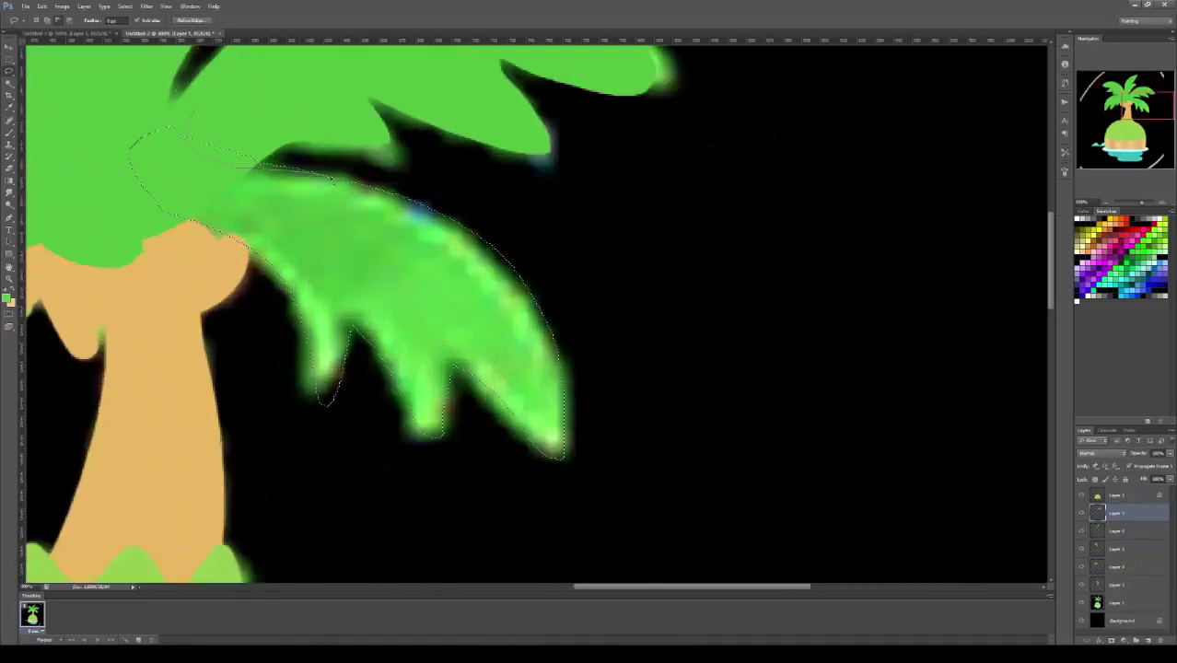
left_click_drag(443, 449, 446, 401, "shift")
key("ctrl+shift+n")
scroll(537, 277, "down", 2, "alt")
key("alt+BackSpace")
Trim the fronds over the trunk's head with an elliptical selection and fill a lassoed green piece on a new layer
left_click(1116, 566)
left_click_drag(407, 227, 542, 302)
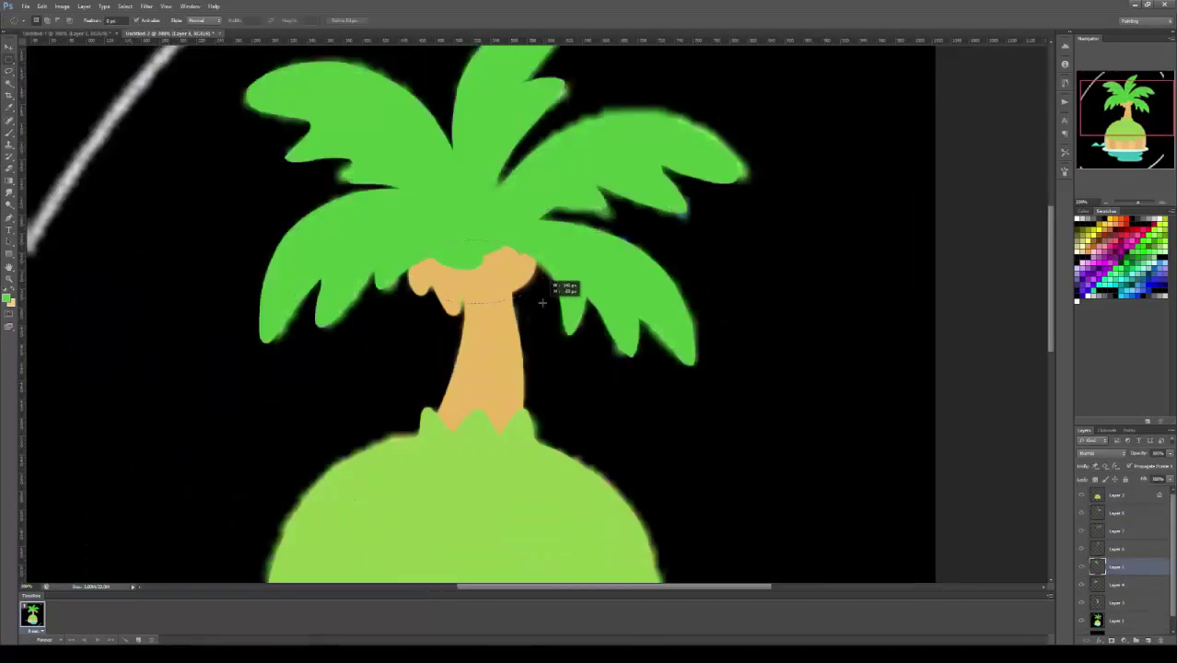
key("Delete")
left_click(1117, 512)
left_click_drag(557, 351, 557, 351)
key("ctrl+shift+n")
key("alt+BackSpace")
left_click(1117, 585)
left_click(1117, 620)
scroll(560, 370, "down", 2, "alt")
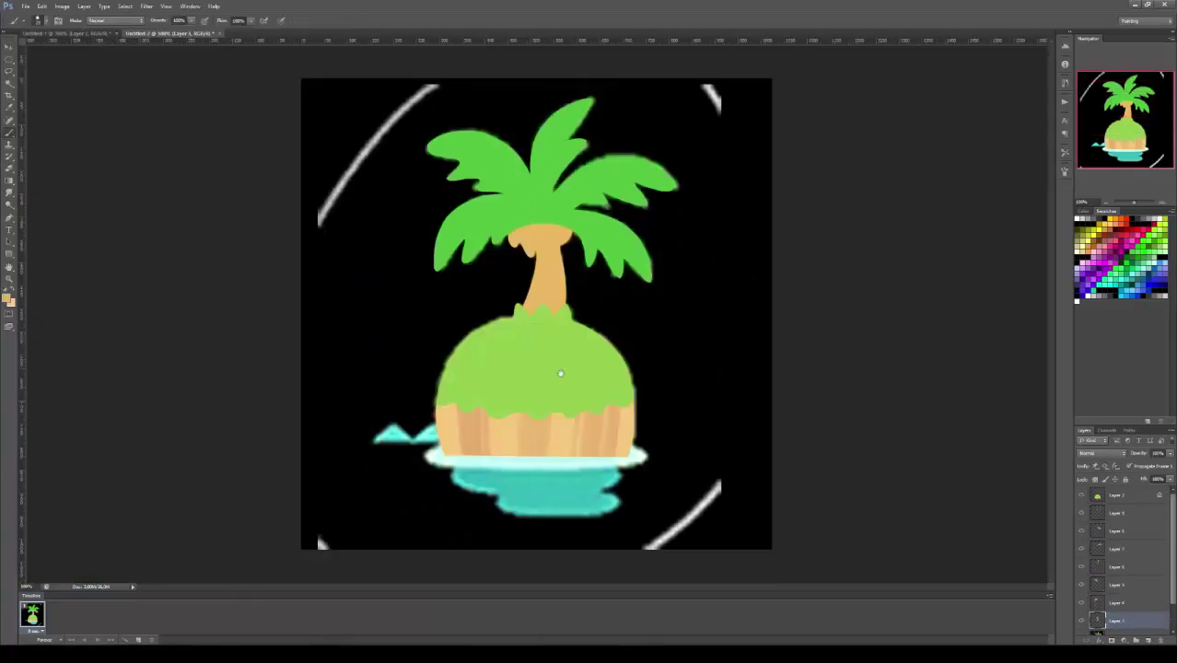
Paint scattered light green and yellow triangles on the mound's green surface
left_click(1117, 495)
scroll(560, 370, "up", 2, "alt")
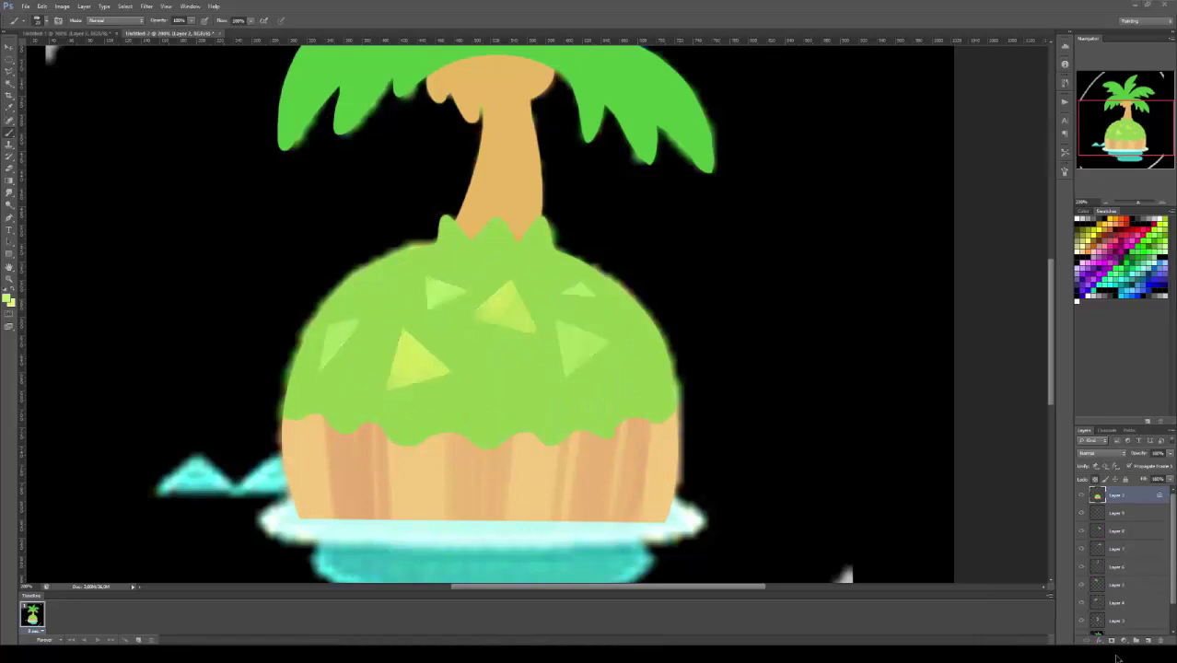
left_click(1117, 658)
double_click(250, 203)
left_click(238, 198)
left_click(218, 199)
left_click(250, 378)
left_click(234, 344)
Draw a wide, flat ellipse around the island's base on a new layer and fill it with pale mint as foam
mouse_move(460, 369)
left_mouse_down()
mouse_move(473, 390)
mouse_move(521, 284)
left_mouse_up()
key("m")
left_click_drag(319, 404, 765, 465)
key("b")
key("alt+BackSpace")
key("ctrl+d")
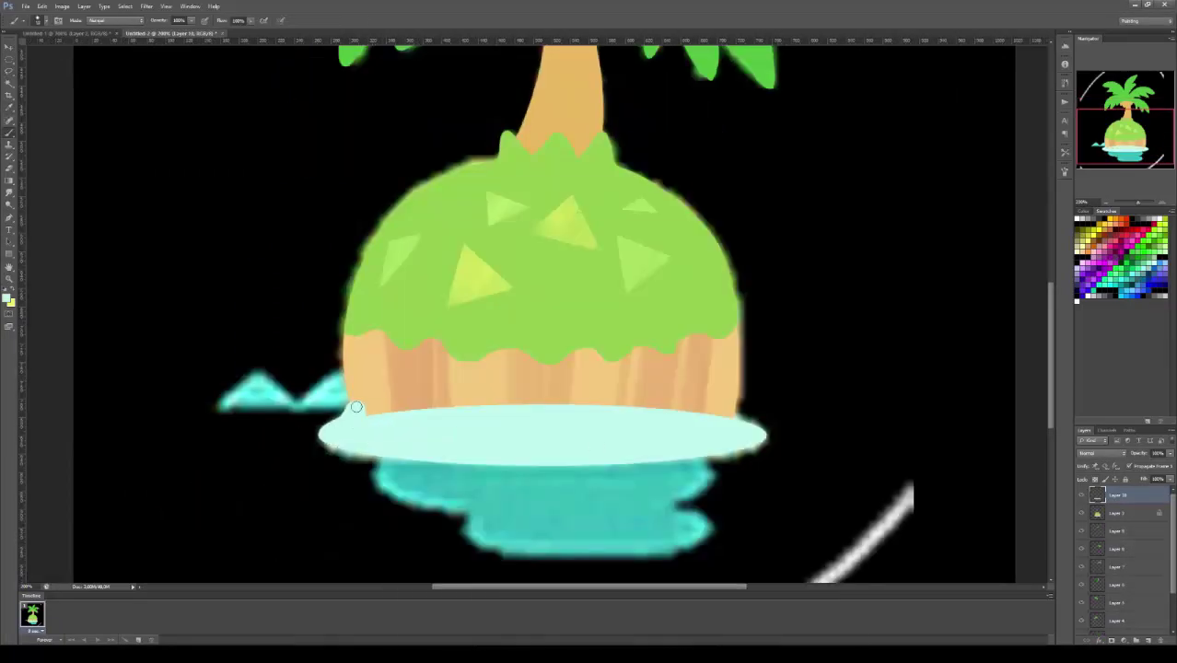
Shape the foam's ends so they curve up against both sides of the island's base and merge the foam layers
key("e")
right_click(357, 407)
key("v")
left_click_drag(606, 421, 636, 421)
key("ctrl+e")
Draw a teal-filled ellipse over the water reflection below the foam
mouse_move(578, 422)
left_mouse_down()
mouse_move(599, 444)
mouse_move(520, 316)
left_mouse_up()
left_click_drag(370, 328, 710, 408)
key("alt+BackSpace")
Fill a triangular wave with teal on a new layer and repeat it as a row of three beside the island
left_click(216, 298)
key("ctrl+shift+n")
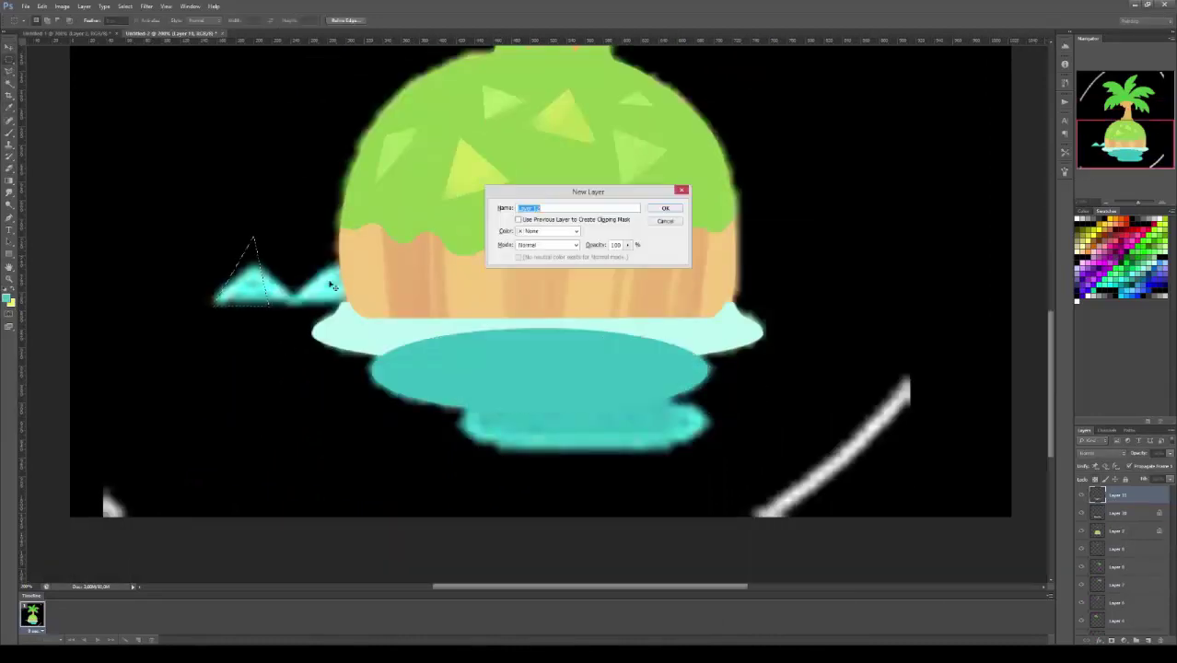
key("Return")
left_click(215, 300)
left_click(256, 230)
left_click(256, 300)
left_click(215, 300)
key("alt+BackSpace")
mouse_move(392, 446)
left_mouse_down()
mouse_move(283, 218)
mouse_move(369, 218)
left_mouse_up()
key("ctrl+minus")
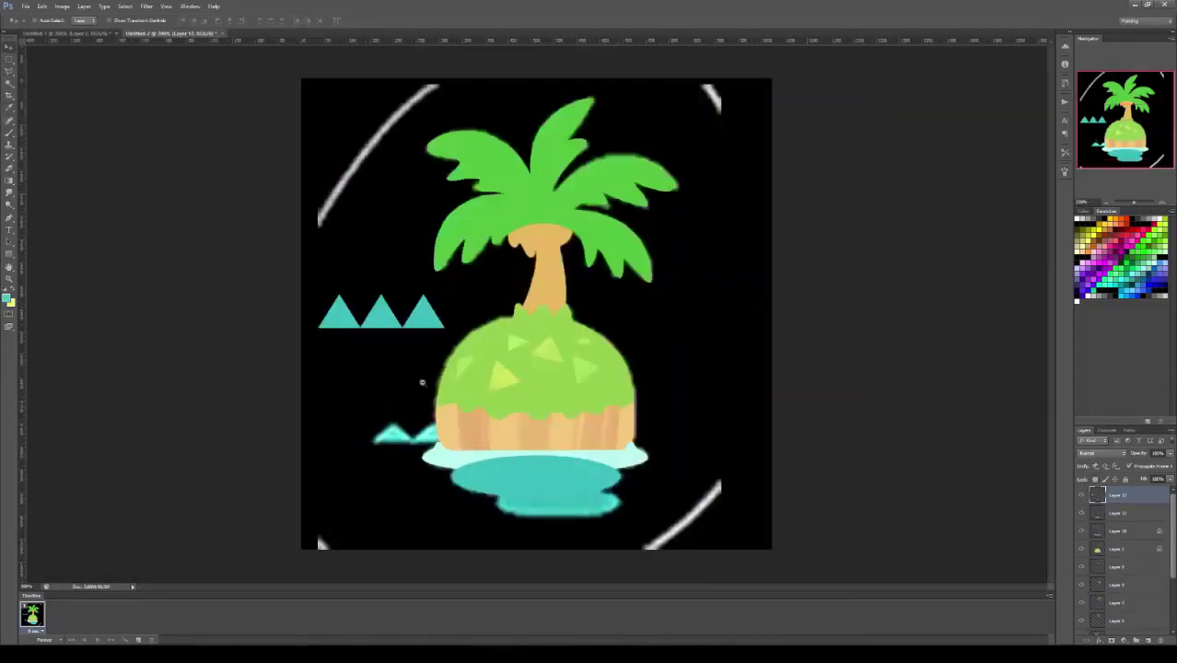
Select all the palm frond layers together and lock their transparent pixels
left_click(626, 267, "ctrl")
left_click(1116, 573, "shift")
key("b")
left_click(1095, 479)
Paint lighter green tips on each of the five palm fronds, working on each frond's own layer
left_click(1117, 501)
left_click_drag(643, 246, 626, 269)
left_click(1116, 520)
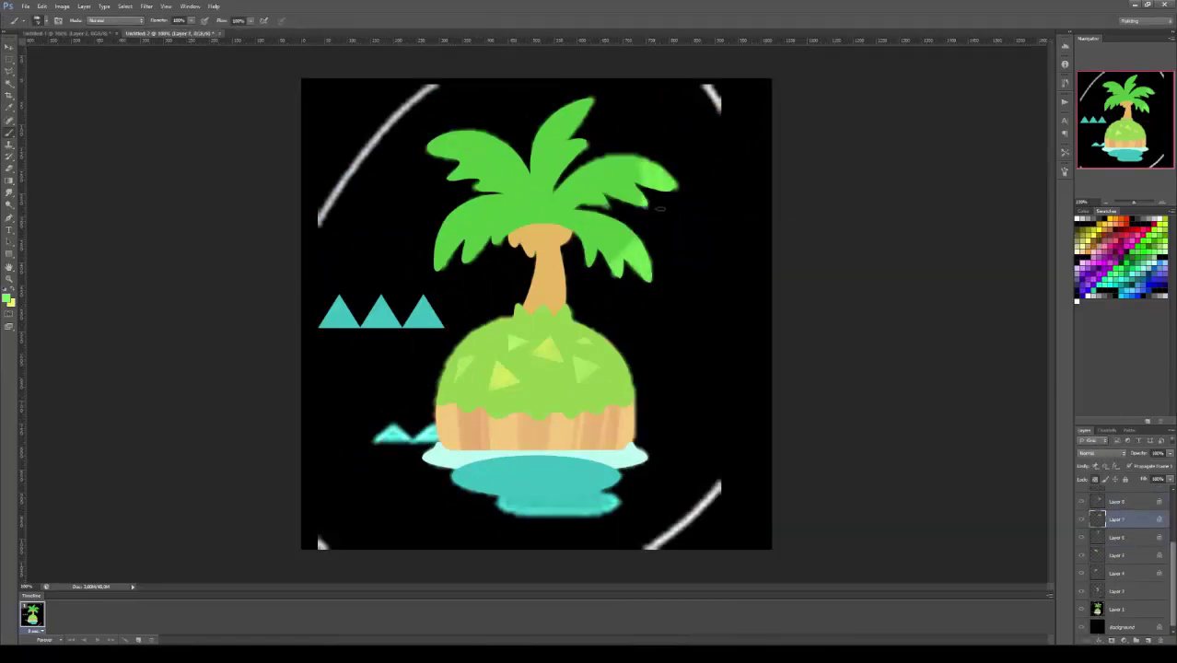
left_click(1117, 573)
left_click(1117, 555)
key("alt+bracketright")
Sample the trunk's colour on the trunk layer and lock that layer's transparent pixels
key("v")
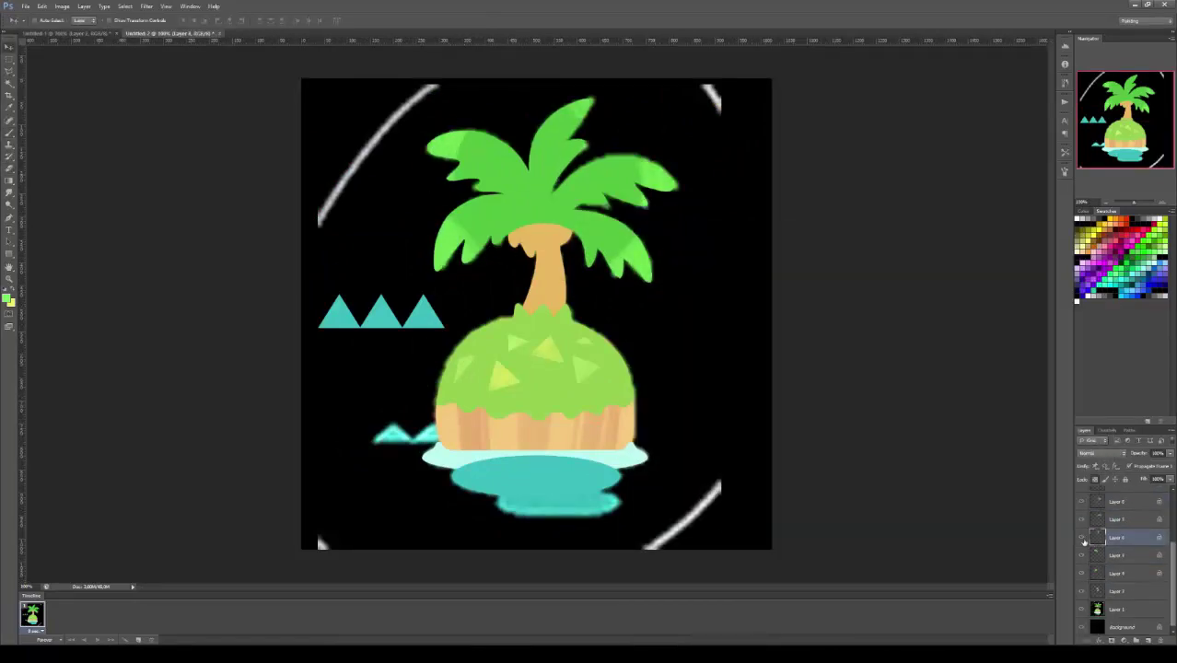
left_click(534, 377, "ctrl")
left_click(549, 276, "ctrl")
key("b")
left_click(550, 276, "alt")
left_click(1095, 480)
Add a new layer above the trunk layer for the foam waves and show the reference image without the painted layers
scroll(490, 494, "up", 2, "alt")
key("m")
left_click(1147, 640)
left_click_drag(346, 301, 498, 401)
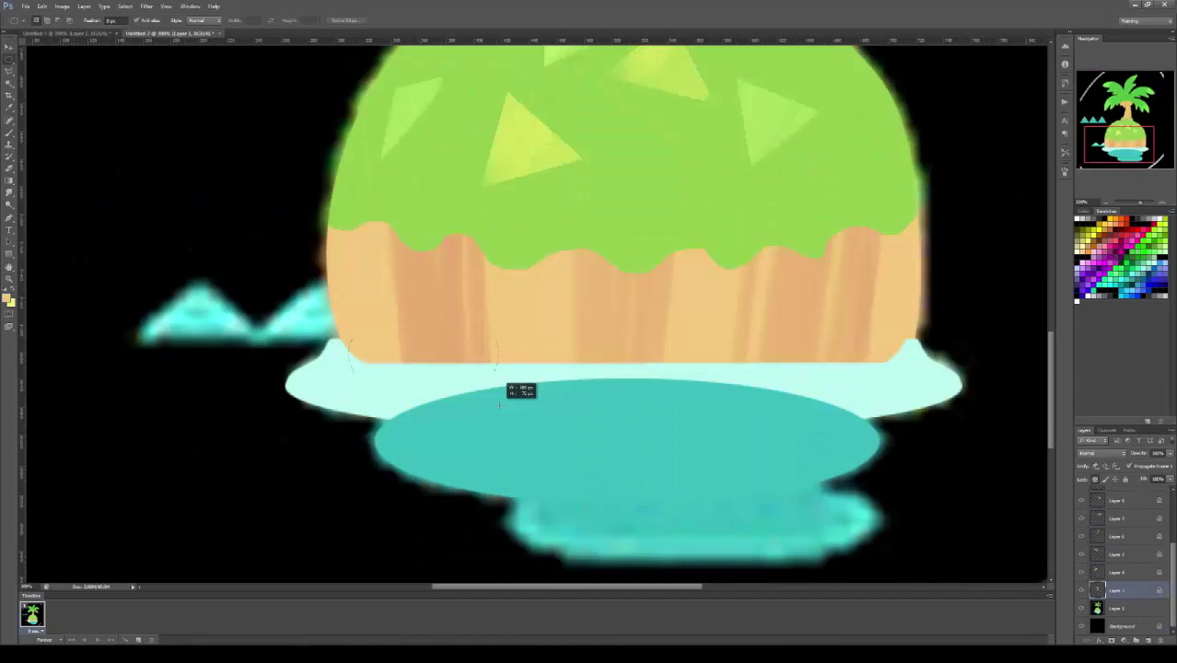
left_click(1080, 626, "alt")
left_click_drag(535, 286, 630, 404, "shift")
key("ctrl+t")
left_click_drag(583, 286, 598, 328)
key("Return")
key("ctrl+alt+z")
key("ctrl+alt+z")
key("ctrl+alt+z")
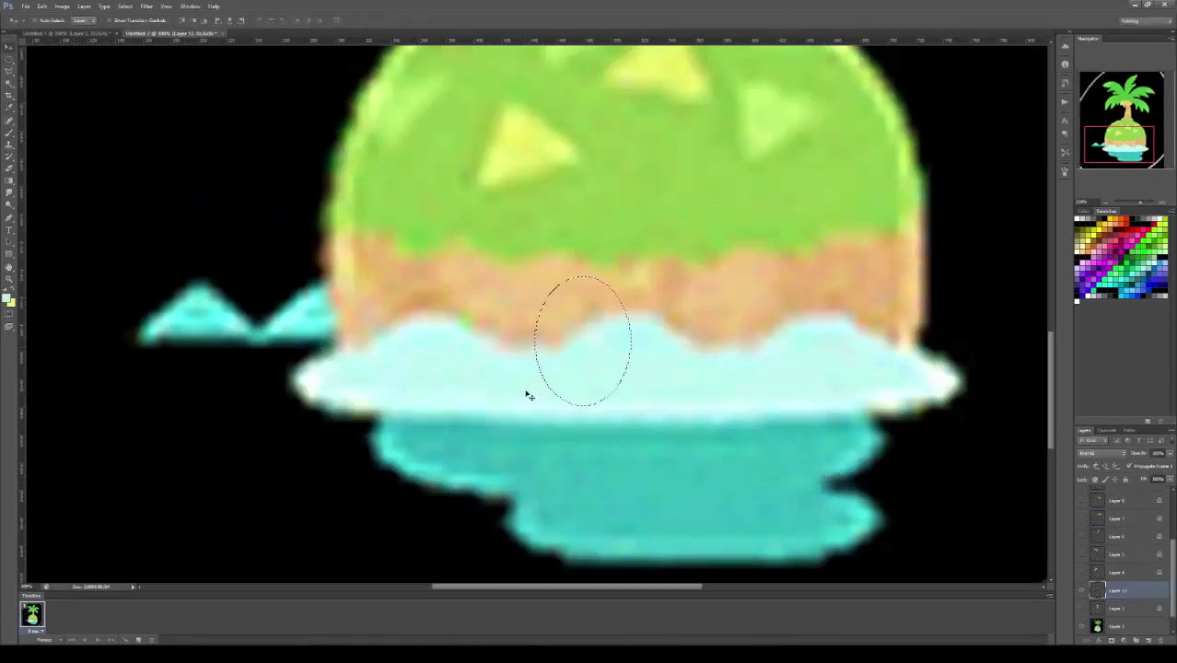
Trace one smooth crest of the foam's wavy upper edge with the Pen tool as a closed shape
key("p")
left_click_drag(430, 319, 472, 319)
left_click_drag(522, 354, 574, 357)
left_click(340, 409)
Duplicate the traced foam crest sideways to form a continuous row of waves wider than the island's base
key("v")
left_click_drag(386, 381, 583, 381, "alt")
left_click_drag(582, 381, 197, 381, "alt")
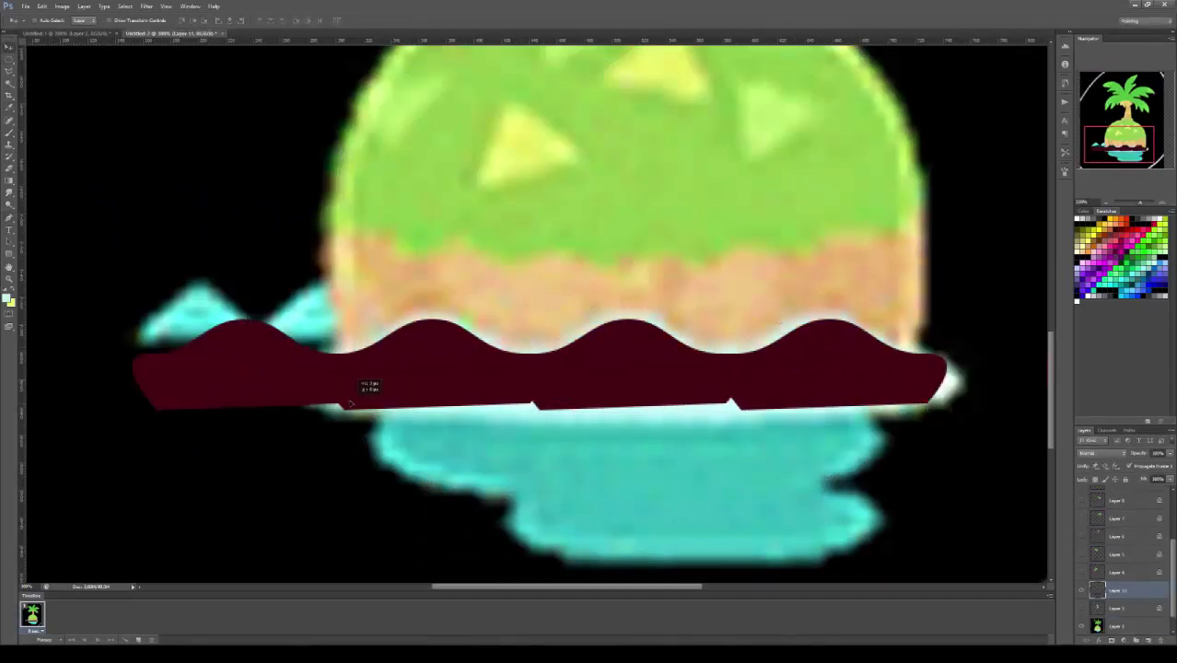
Trim the wave row's lower edge straight and fill the shape with the light aqua foam colour
key("m")
left_click_drag(1044, 395, 132, 435)
key("Delete")
key("alt+shift+BackSpace")
Hide the reference image and show the island and foam base layers together with the wave strip
key("v")
key("ctrl+0")
left_click(1081, 626)
left_click(1080, 566)
left_click(1081, 548)
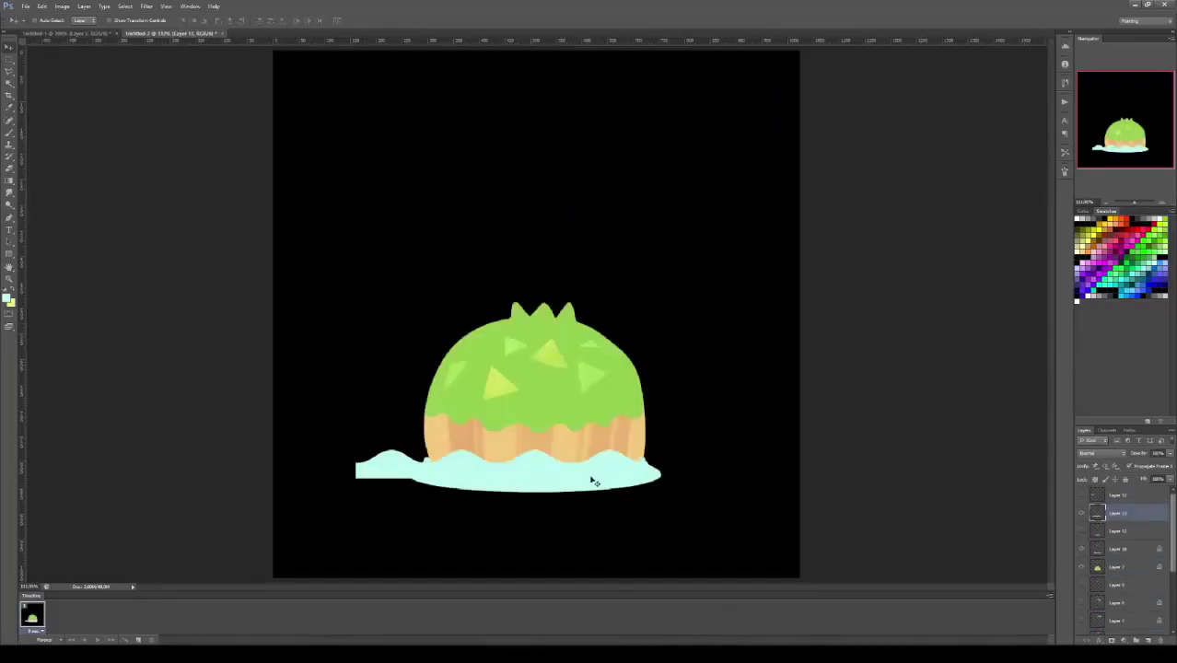
Clip the wave strip to the island layer beneath the foam base and shift it so the crests overlap the sand
left_click_drag(593, 481, 592, 476)
key("ctrl+shift+n")
key("Escape")
key("ctrl+alt+g")
mouse_move(498, 490)
left_mouse_down()
mouse_move(503, 473)
mouse_move(611, 451)
left_mouse_up()
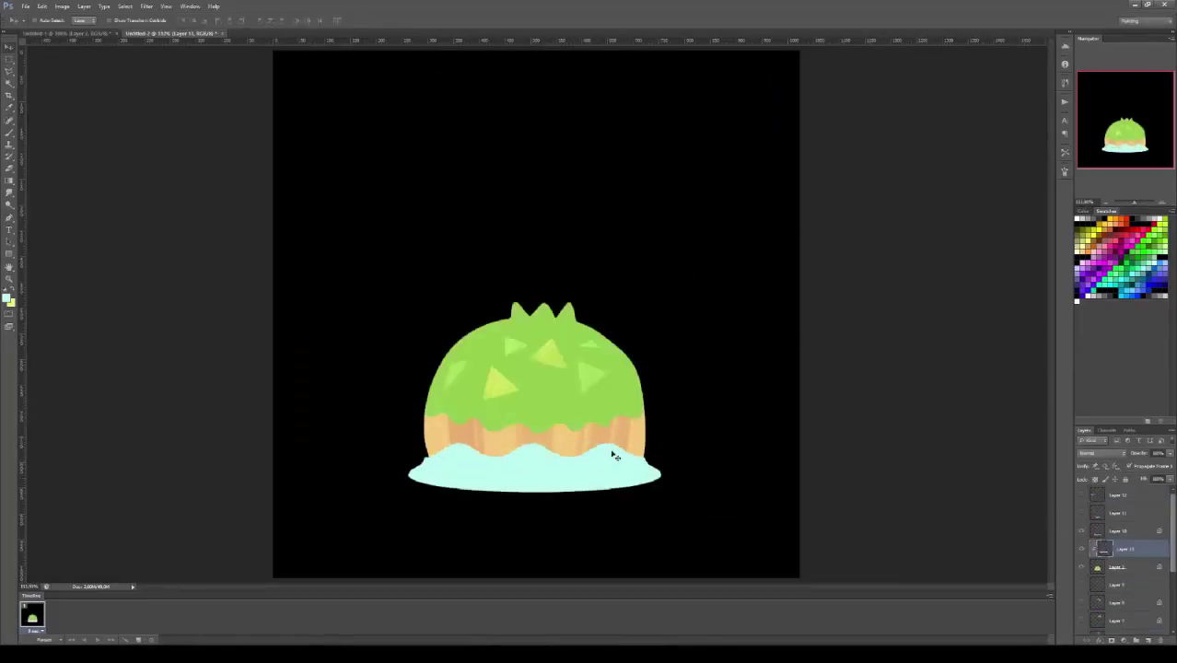
Hide the waves, set the foam base to 50% opacity and stretch the island's sandy bottom down to the foam's lower edge
left_click(1118, 531)
left_click(1081, 548)
key("5")
left_click(1117, 566)
key("m")
left_click_drag(434, 438, 639, 474)
key("ctrl+t")
left_click_drag(536, 474, 536, 490)
key("Return")
key("ctrl+d")
left_click(1118, 530)
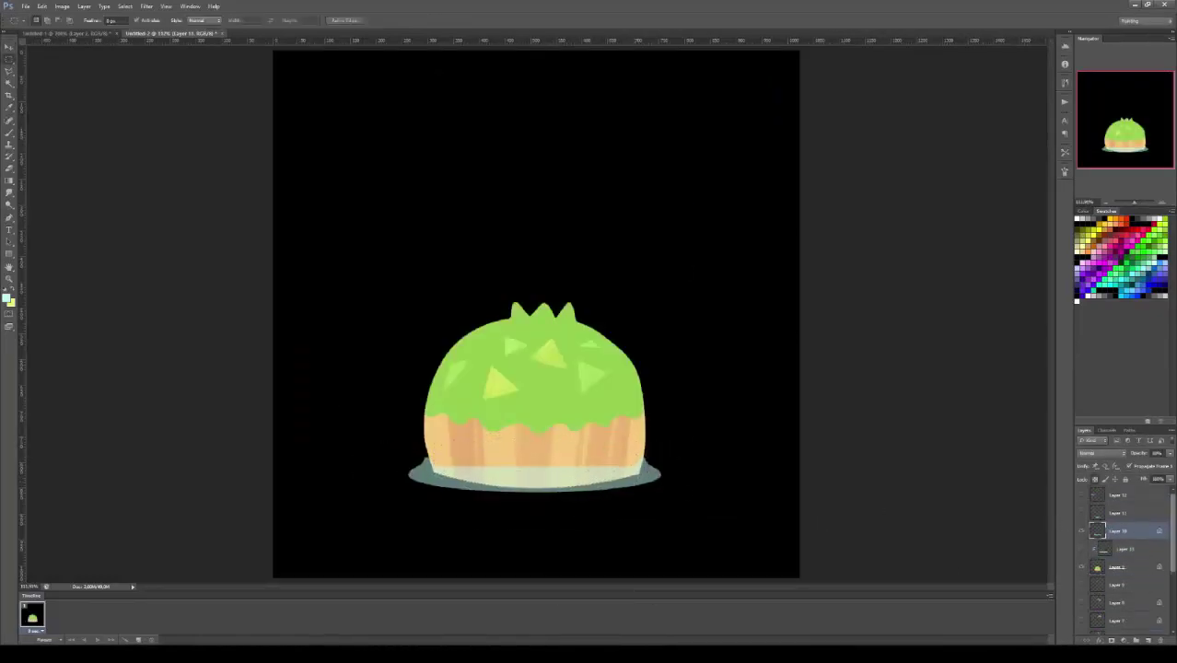
Show the wave strip again, restore full opacity and release the strip's clipping mask
left_click(1081, 549)
left_click(1125, 549)
key("v")
key("0")
key("ctrl+alt+g")
key("m")
key("v")
key("ctrl+minus")
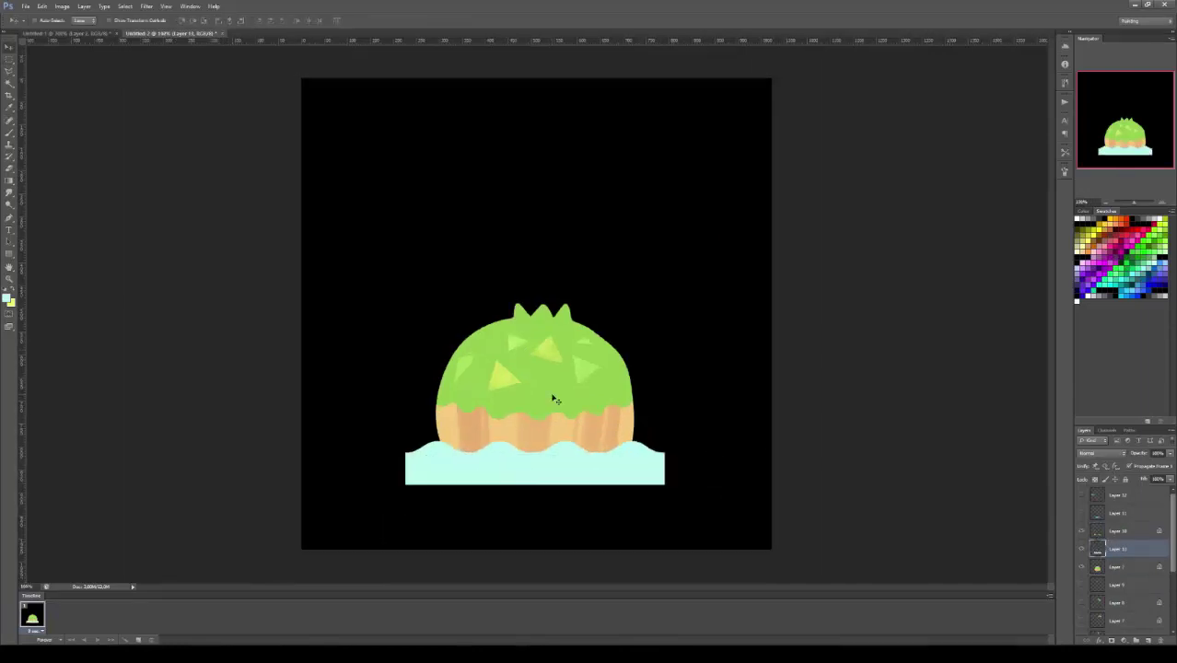
Lay out the island, trunk, foam, water, grass tuft and triangle waves as separate pieces around the lower canvas
mouse_move(553, 398)
left_mouse_down()
mouse_move(683, 533)
mouse_move(560, 514)
left_mouse_up()
left_click_drag(699, 419, 722, 415)
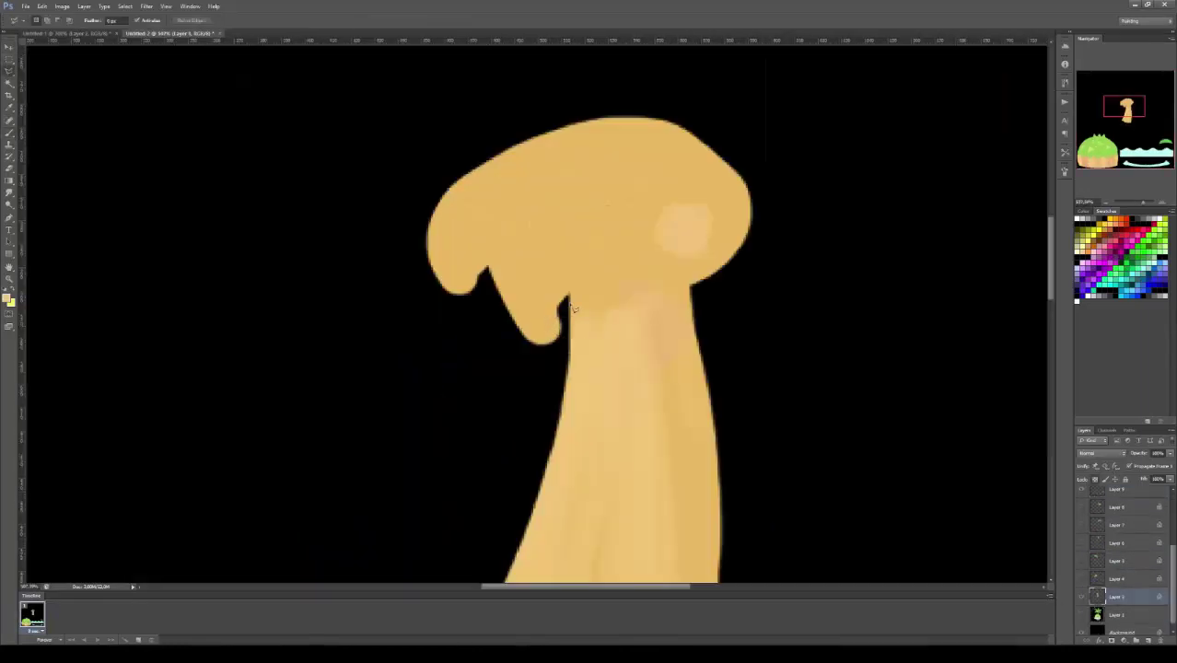
key("ctrl+minus")
key("ctrl+minus")
key("ctrl+minus")
key("ctrl+minus")
key("ctrl+minus")
key("ctrl+minus")
left_click_drag(635, 304, 683, 326)
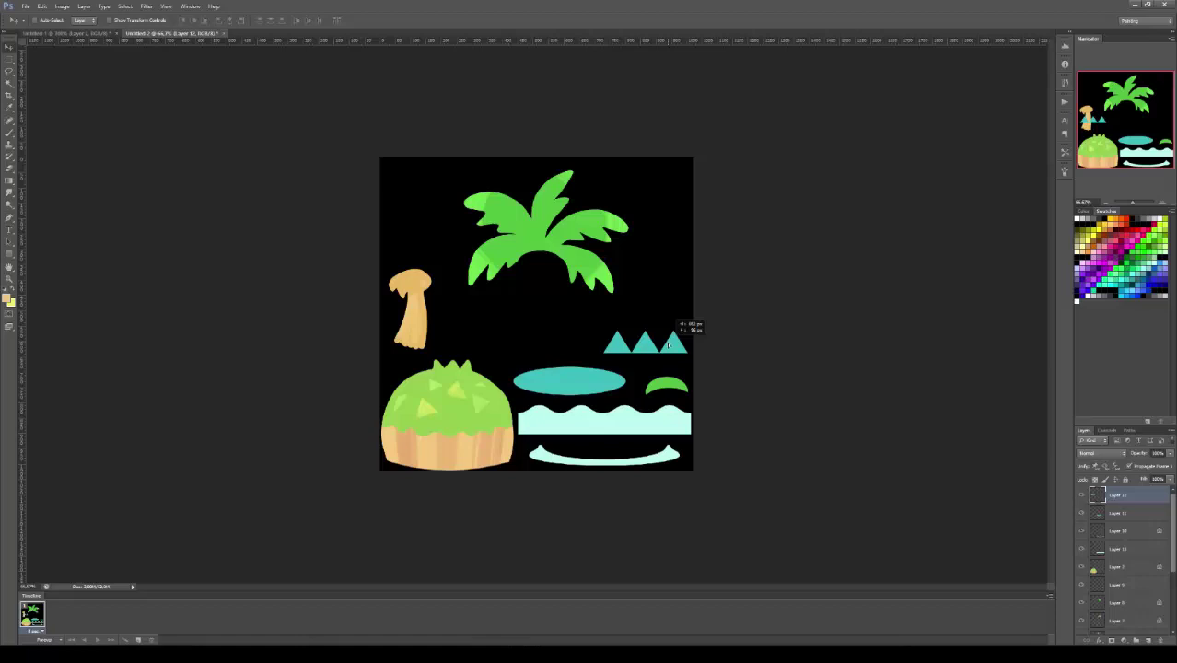
Spread the five palm fronds apart across the upper canvas, moving each on its own layer
left_click(1117, 572)
key("e")
left_click(1117, 591)
mouse_move(529, 247)
left_mouse_down()
mouse_move(559, 239)
mouse_move(570, 206)
left_mouse_up()
key("v")
mouse_move(667, 188)
left_mouse_down()
mouse_move(617, 279)
mouse_move(667, 189)
left_mouse_up()
left_click(1117, 626)
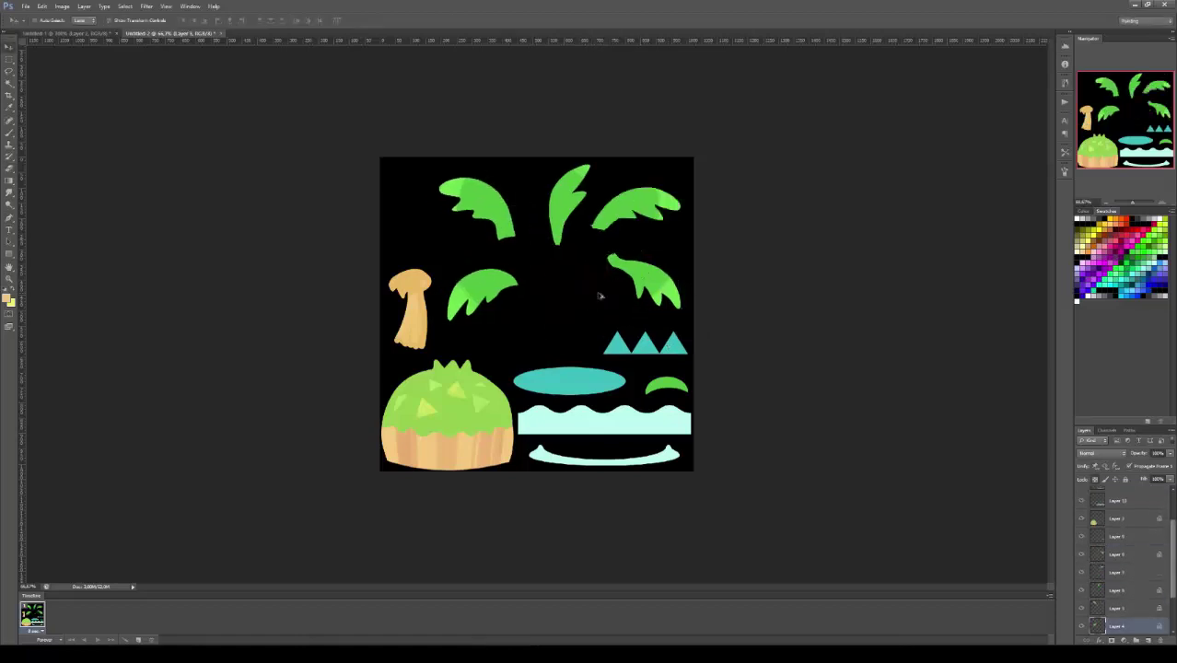
Even out the spacing between the fronds and hide the black background layer
left_click(565, 206, "ctrl")
left_click_drag(565, 206, 557, 211)
left_click(484, 288, "ctrl")
scroll(1119, 573, "down", 3)
left_click(1080, 626)
left_click_drag(484, 285, 483, 298)
left_click_drag(637, 205, 644, 204, "ctrl")
left_click_drag(646, 277, 647, 282, "ctrl")
left_click(558, 210, "ctrl")
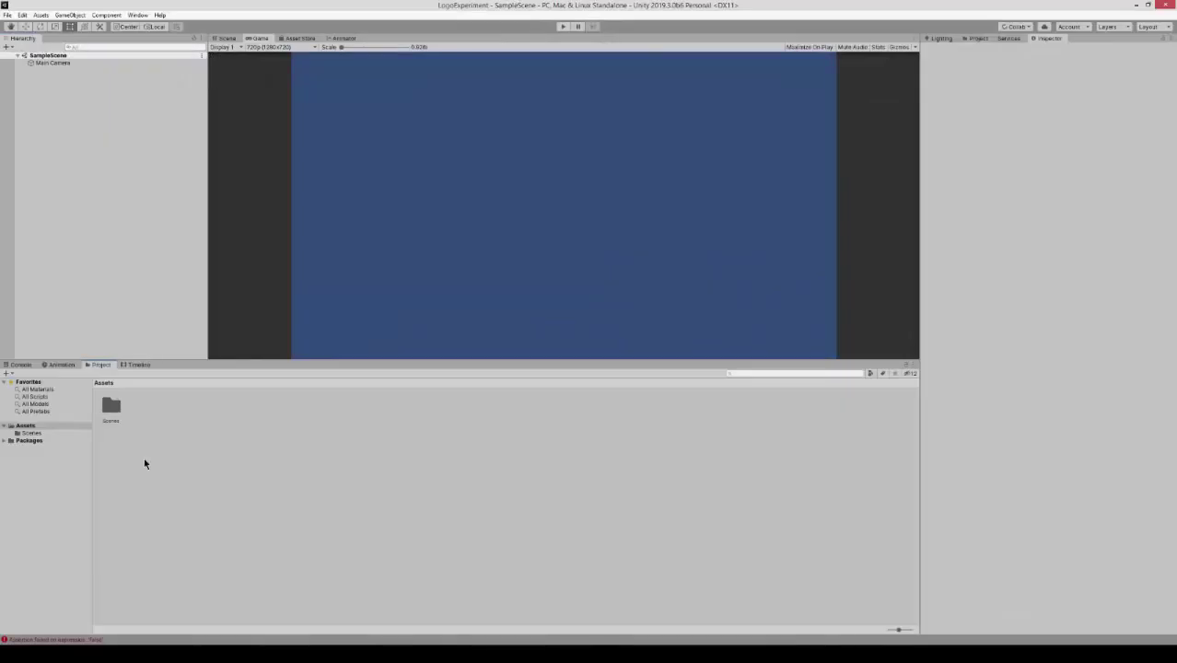
In Unity, create a Visuals assets folder containing a Sprites folder, and add an empty game object to the scene
right_click(143, 416)
left_click(131, 192)
type("Sprites")
key("Return")
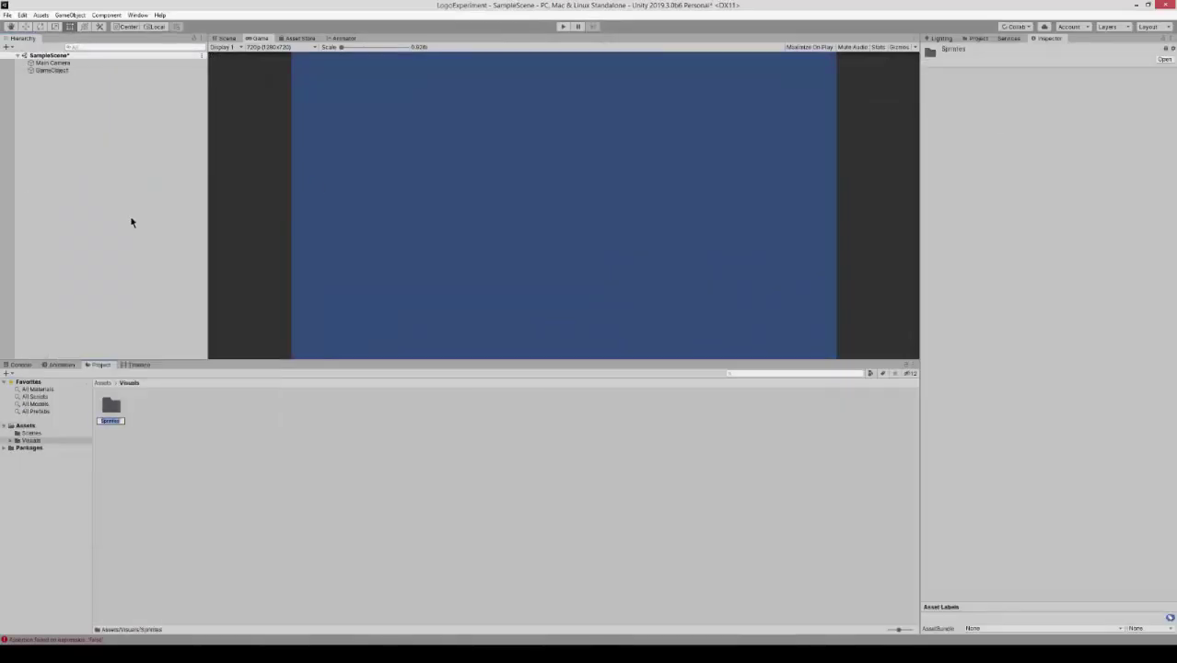
key("Return")
Export the Photoshop layout as a transparent PNG-24 named SPR_LoadingAtlas into the Unity project's Sprites folder
right_click(236, 472)
left_click(271, 252)
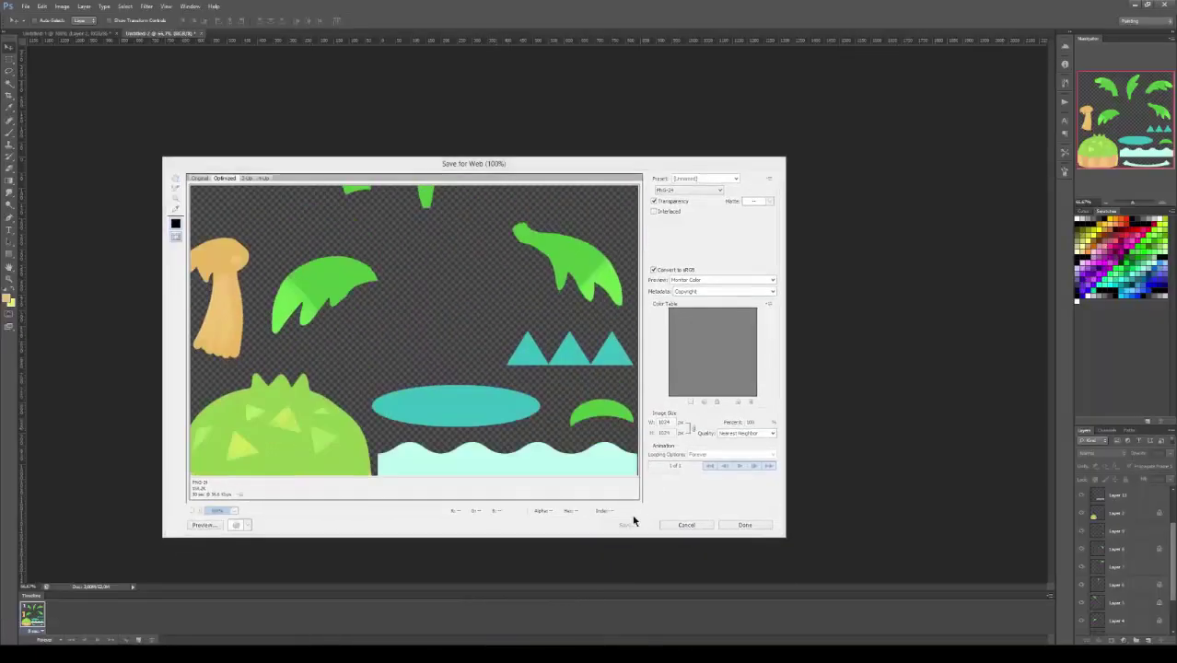
left_click(625, 524)
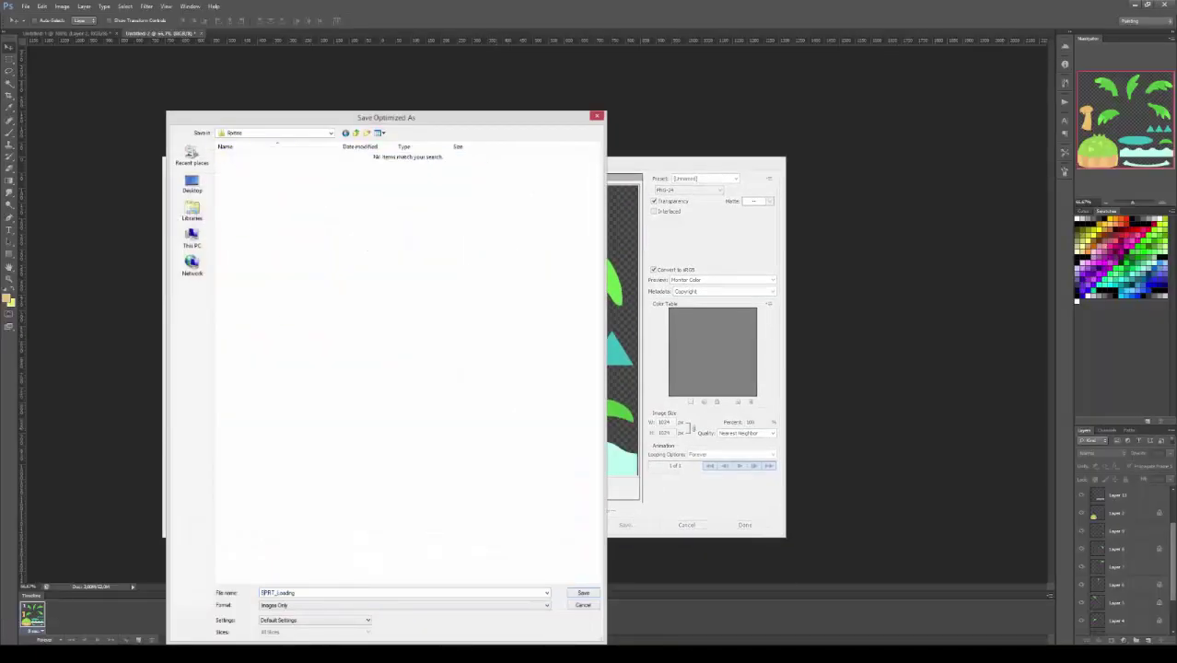
key("Return")
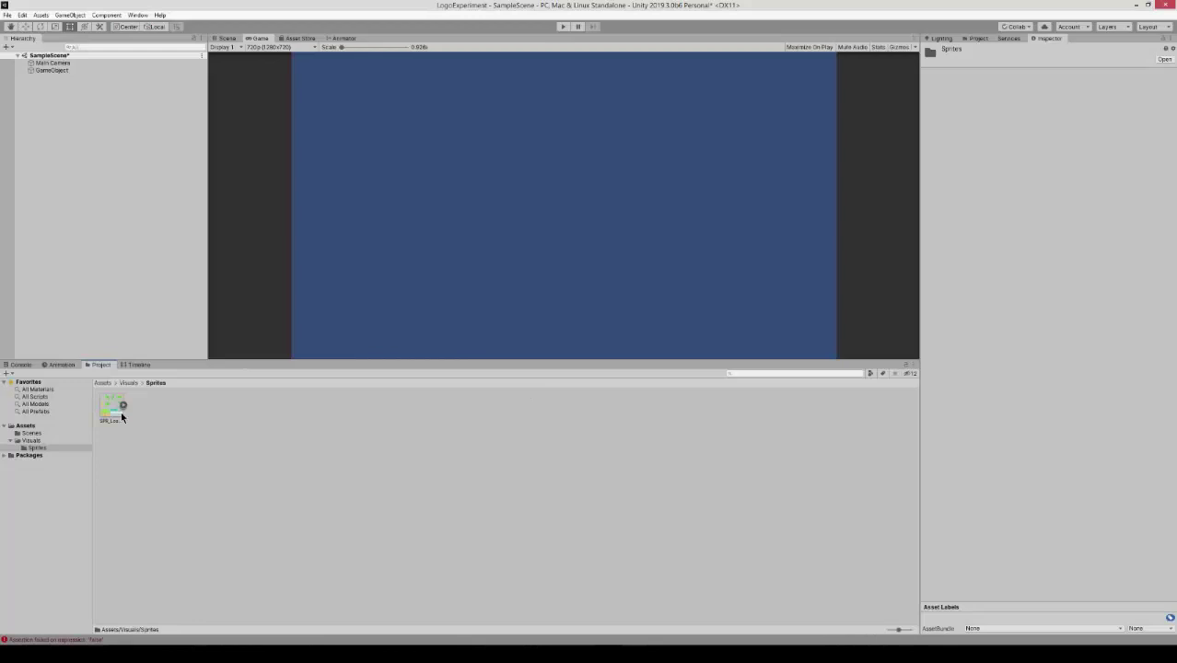
Try the whole loading atlas as a single sprite in the Unity scene by placing and stretching it
left_click(113, 405)
left_click_drag(112, 405, 569, 279)
scroll(471, 302, "down", 5)
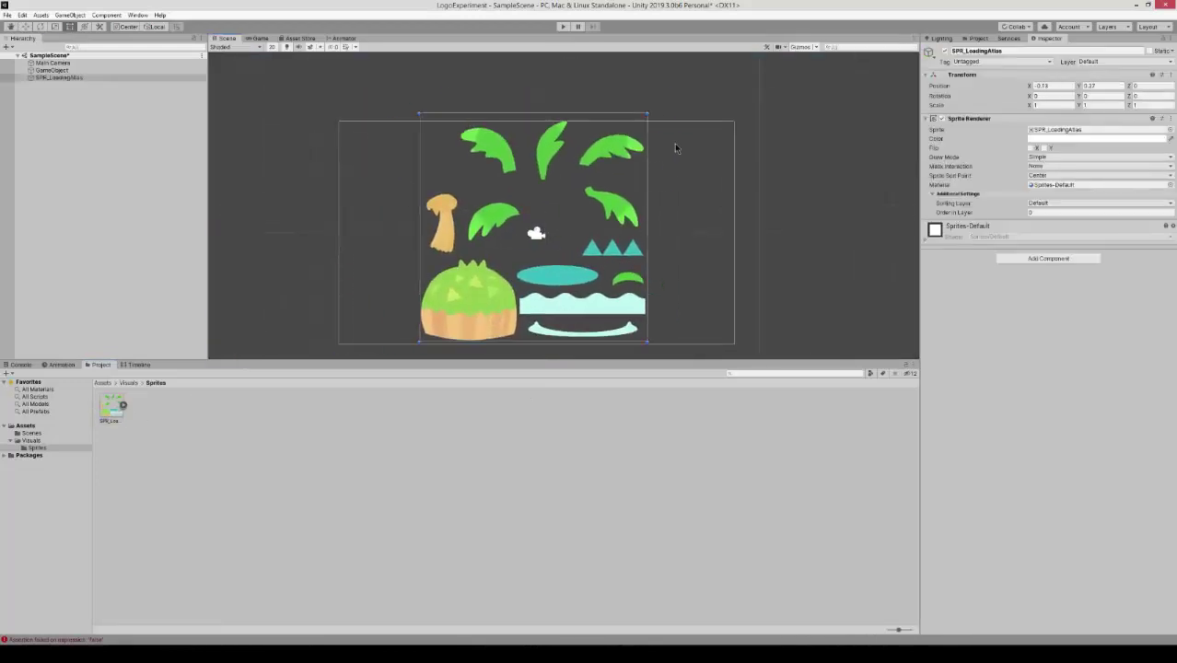
left_click_drag(674, 143, 686, 227)
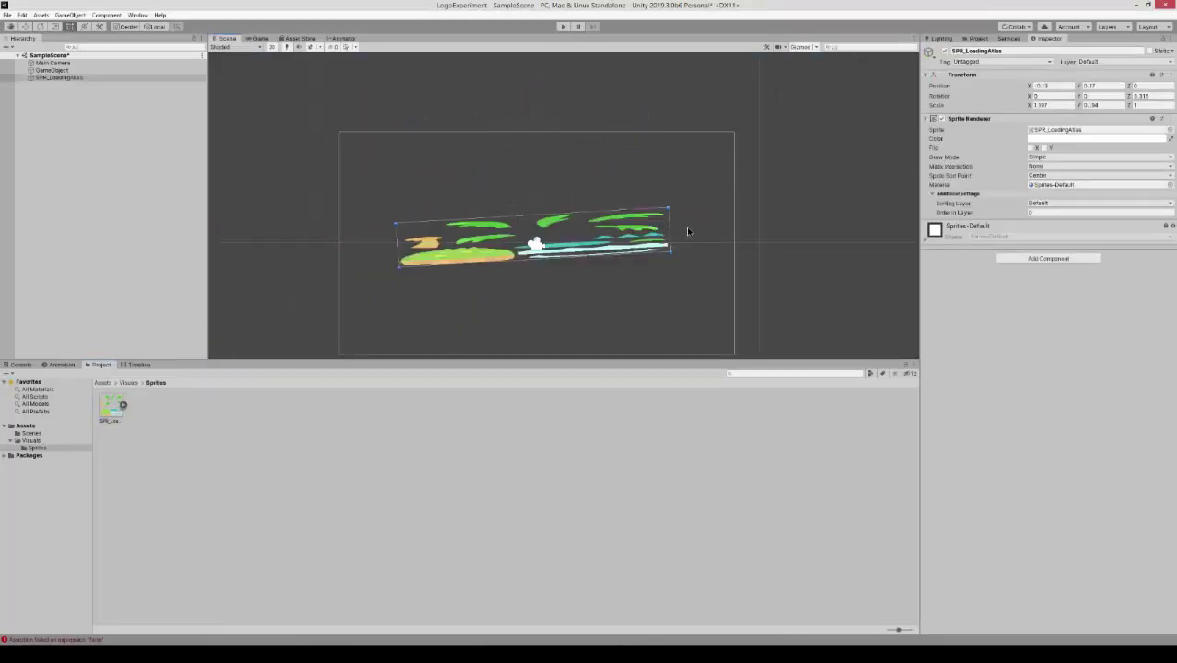
key("ctrl+z")
key("Delete")
Set the SPR_LoadingAtlas texture's sprite mode to Multiple and open it in the Sprite Editor
left_click(114, 409)
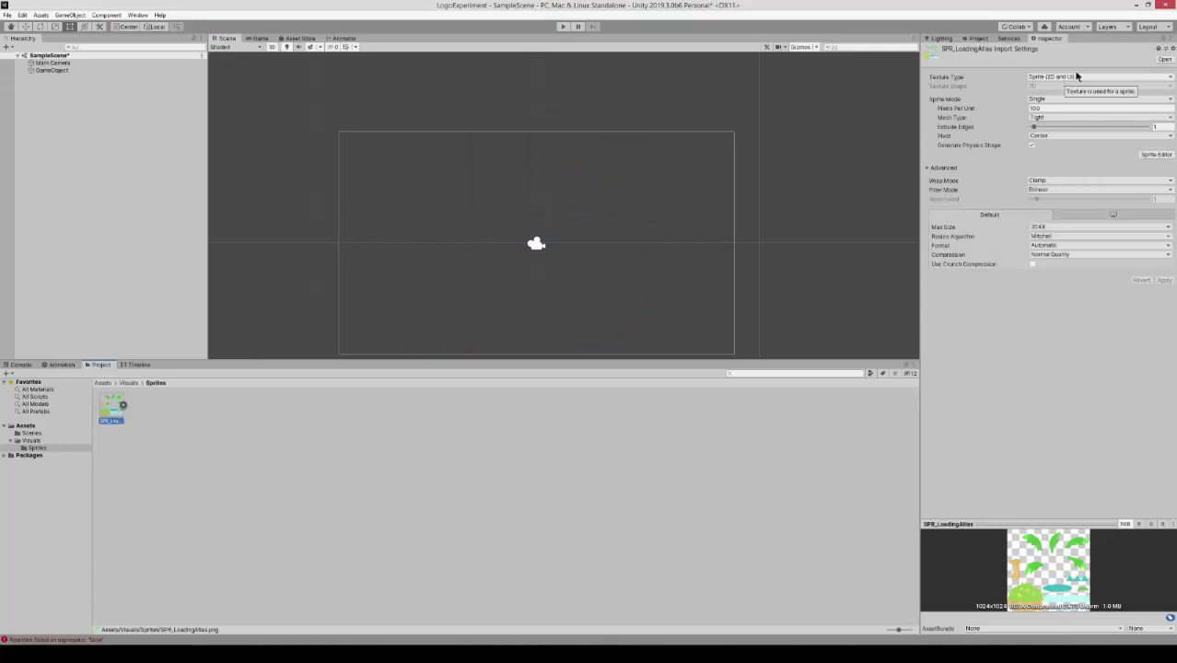
left_click(1054, 98)
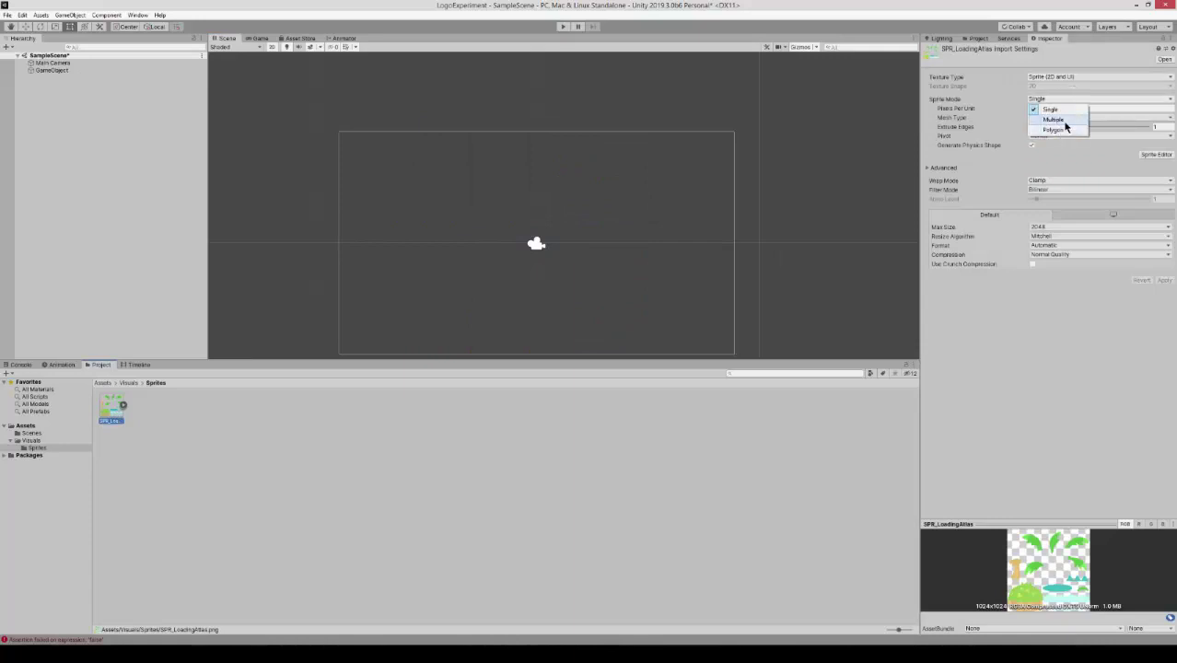
left_click(1054, 119)
left_click(1155, 146)
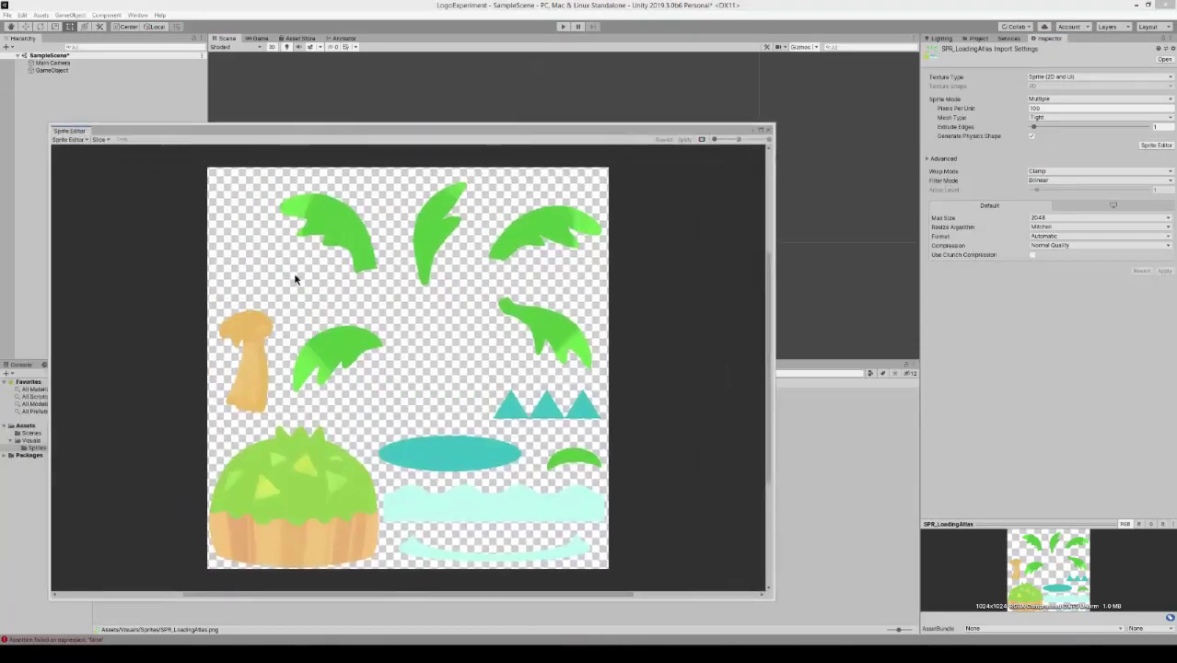
Slice the atlas into individual sprites
key("alt+Tab")
key("alt+Tab")
left_click(99, 140)
left_click(210, 212)
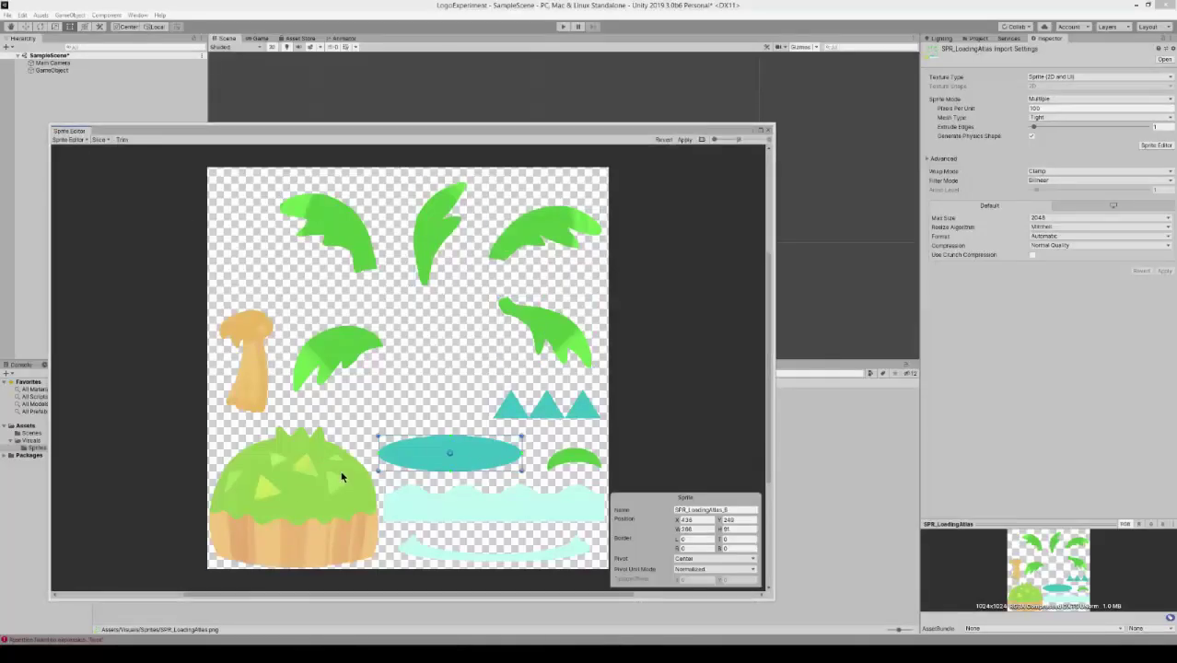
Move the pivots of the palm fronds to their bases, also going through the island and trunk sprites
left_click(294, 511)
left_click(364, 345)
left_click(355, 212)
left_click(440, 226)
left_click(539, 237)
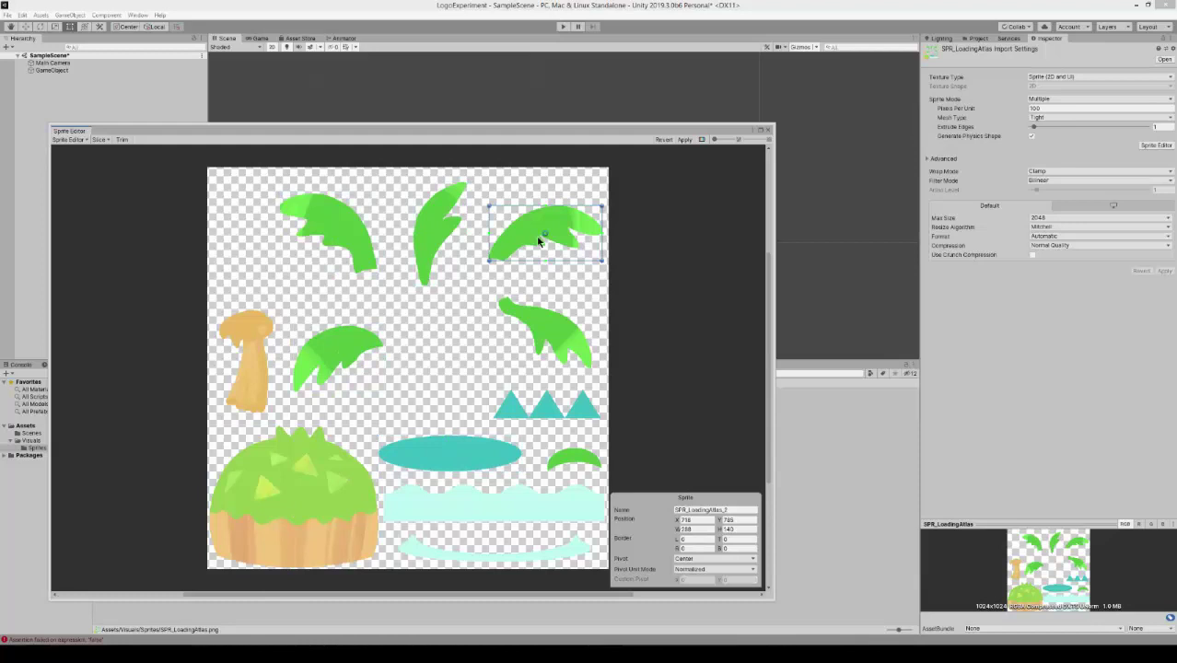
left_click(502, 301)
left_click(249, 363)
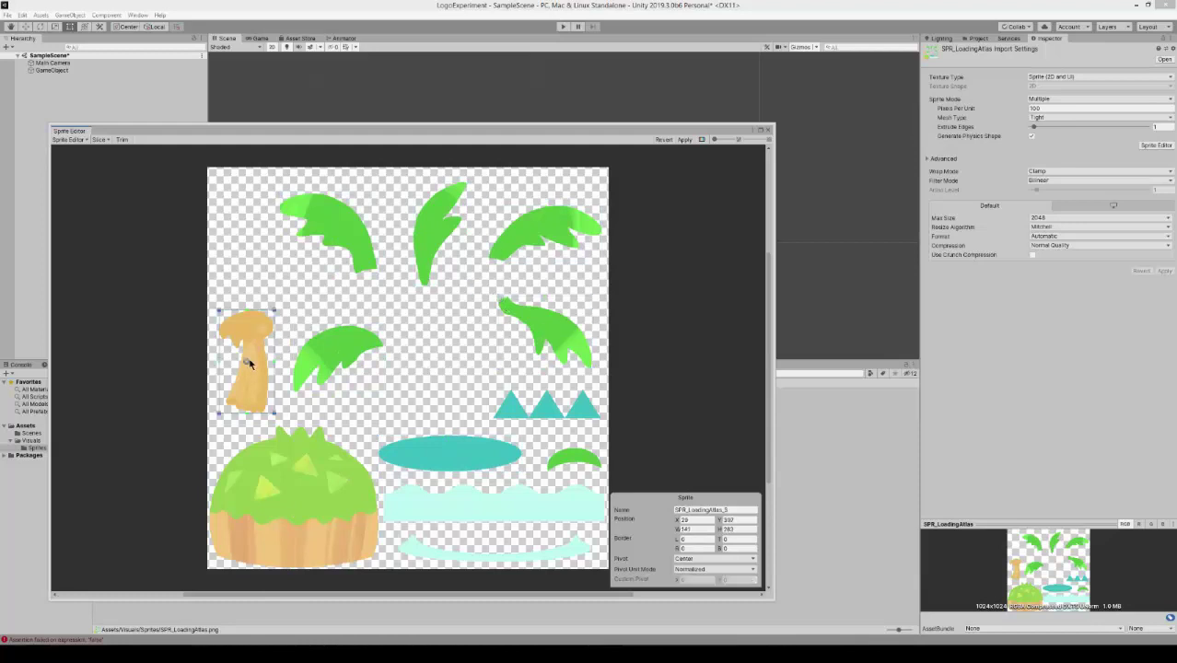
Set the pivots of the water ellipse, grass tuft, triangle waves, foam strip and foam base sprites
left_click(449, 453)
left_click(574, 458)
left_click(545, 405)
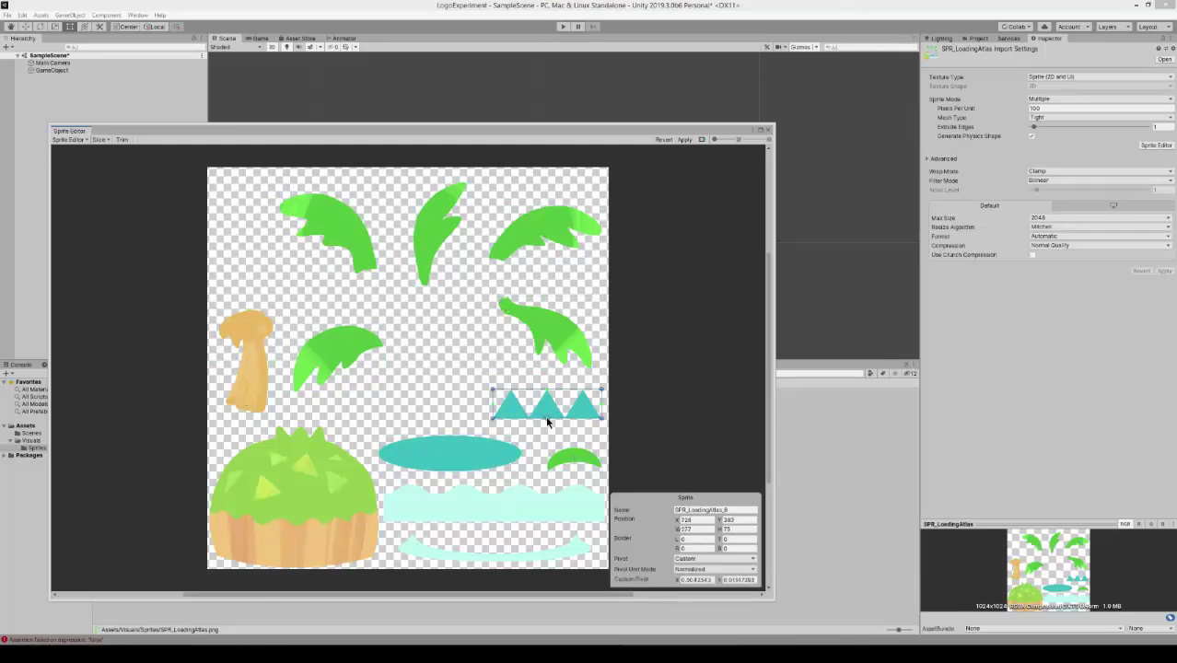
left_click(714, 558)
left_click(707, 536)
left_click(512, 507)
left_click(491, 557)
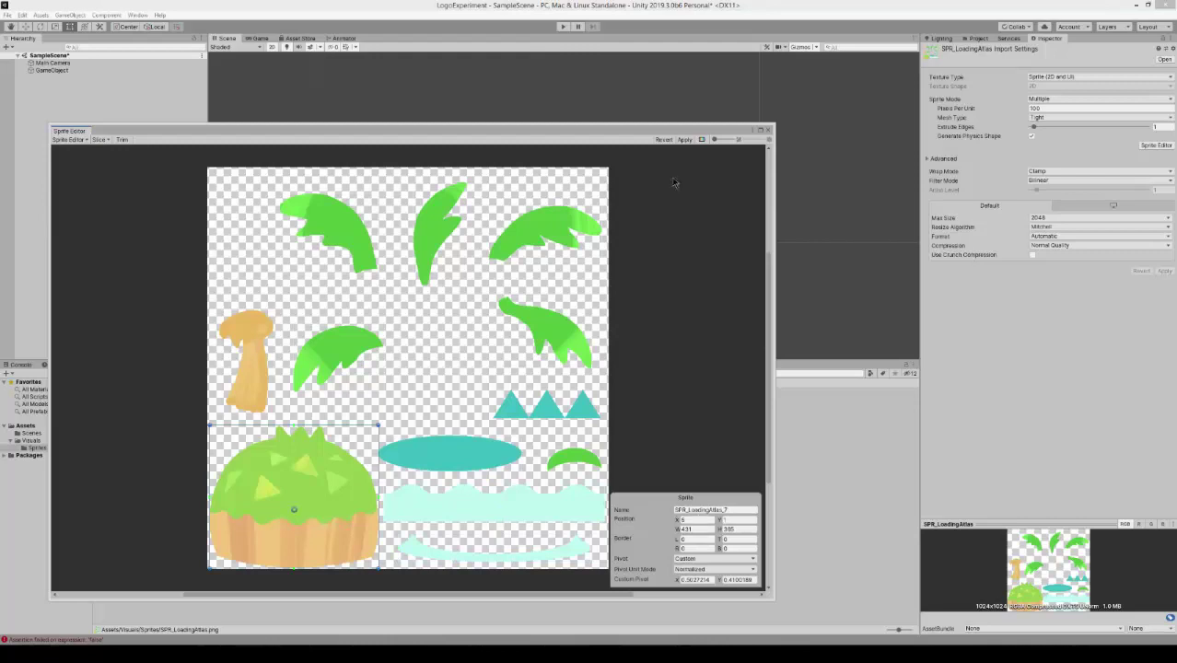
Apply the slices and pivots, expand the atlas asset and try placing the island sprite in the scene
left_click(684, 139)
left_click(768, 129)
left_click(123, 405)
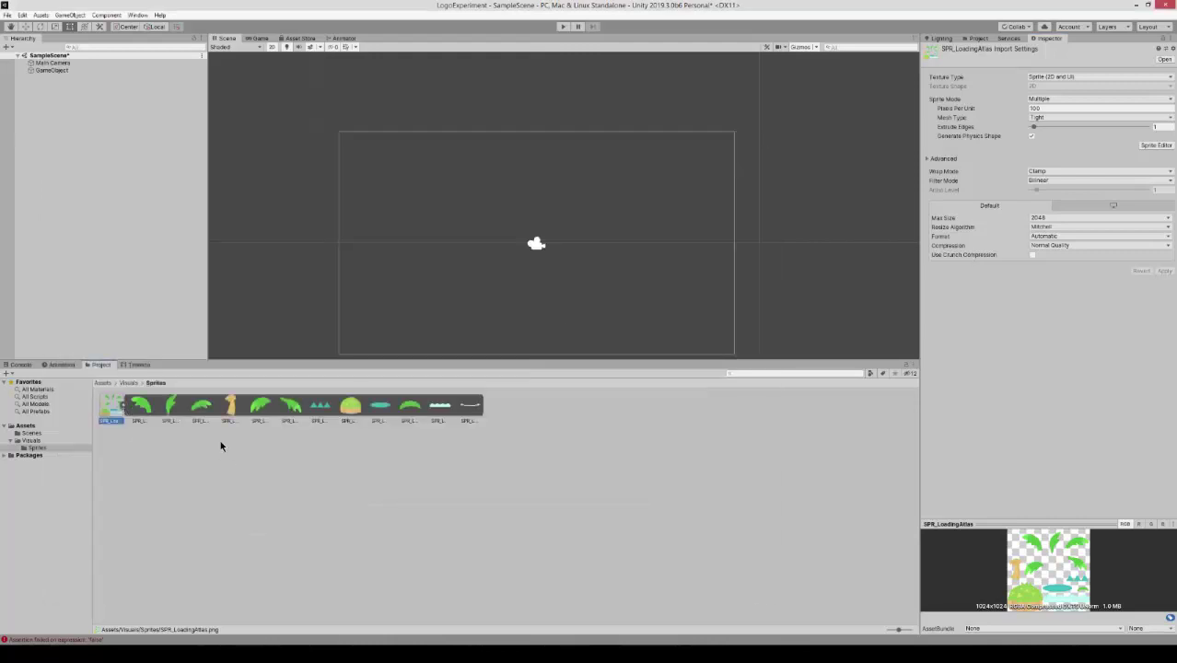
left_click_drag(350, 405, 556, 292)
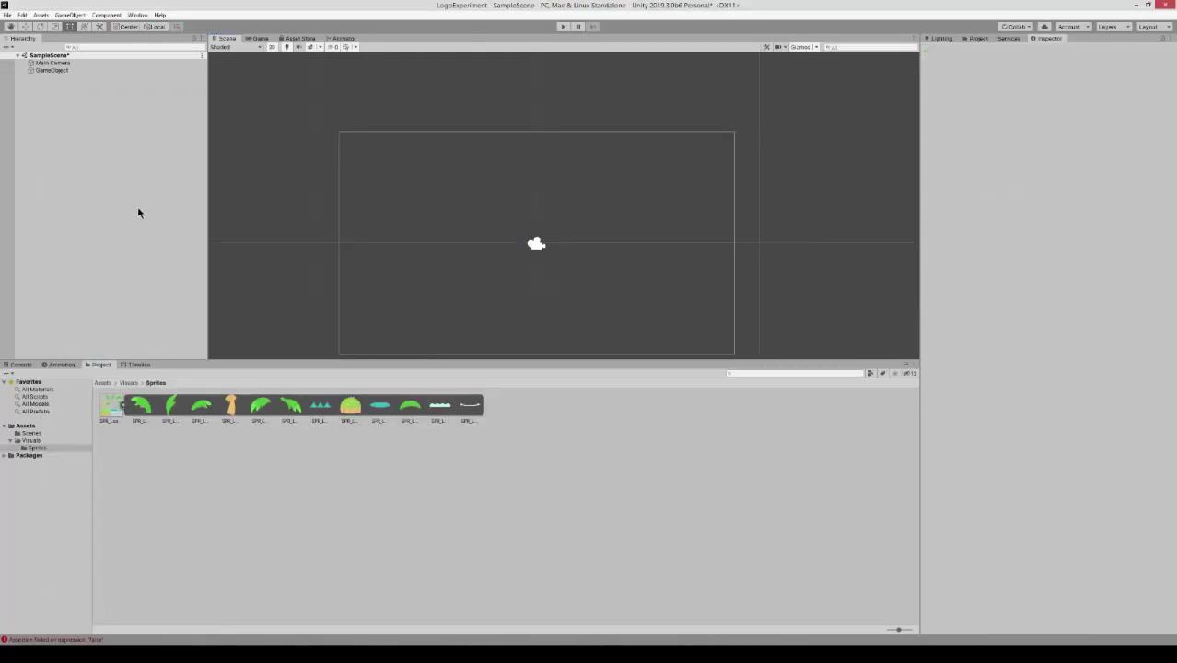
Rename the empty game object LoadingIcon and add the island sprite under it as SPR_Island
left_click(55, 71)
key("F2")
key("Return")
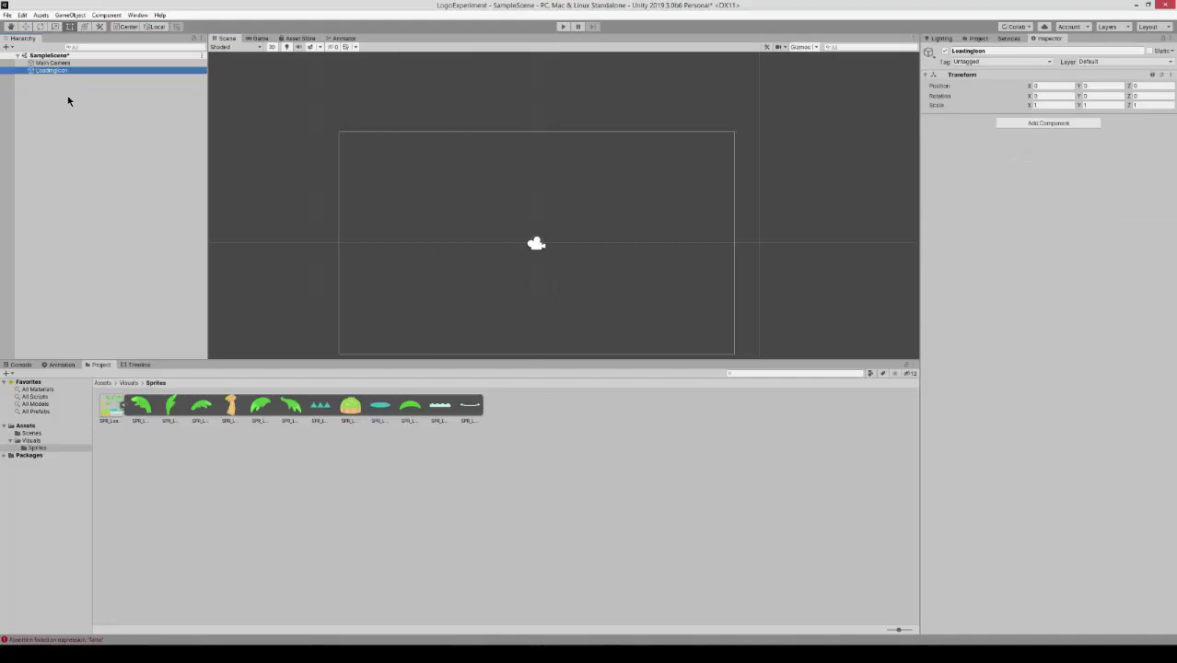
left_click_drag(45, 85, 55, 71)
key("F2")
type("SPR_Island")
key("Return")
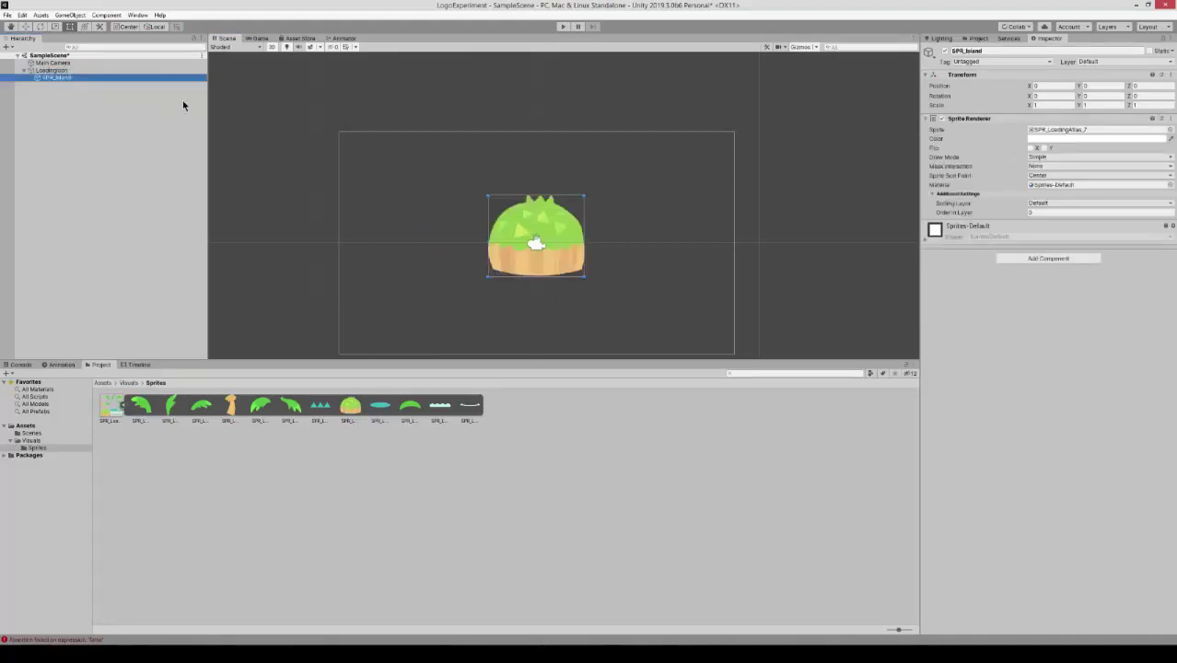
left_click(52, 71)
left_click(519, 210)
left_click(52, 70)
key("w")
left_click_drag(585, 277, 693, 325, "alt+shift")
left_click(75, 78)
middle_click_drag(700, 332, 579, 249)
scroll(579, 248, "up", 15)
left_click_drag(231, 405, 64, 78)
scroll(378, 219, "down", 3)
scroll(379, 223, "down", 8)
middle_click_drag(379, 223, 542, 280)
key("ctrl+z")
key("ctrl+z")
key("ctrl+z")
key("ctrl+z")
key("ctrl+z")
key("ctrl+z")
Lower SPR_Island straight down so its grassy top sits near the camera's centre
left_click(57, 78)
middle_click_drag(419, 175, 534, 201)
left_click_drag(533, 169, 535, 229)
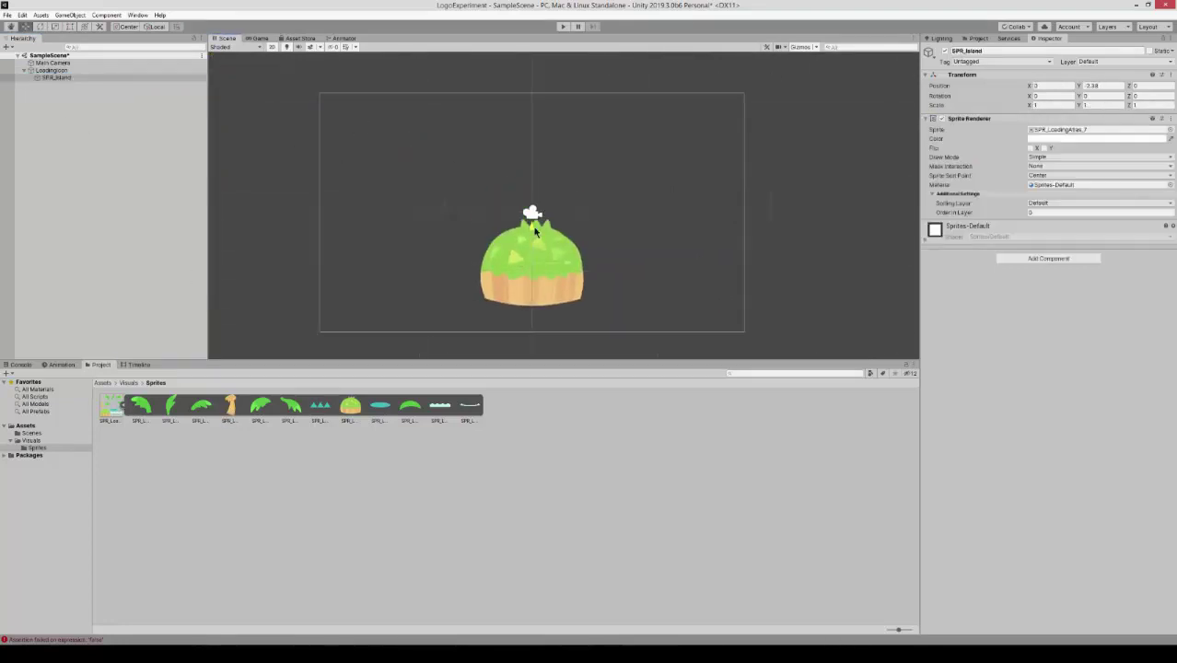
Hide the camera icon in the Scene view
left_click(532, 212)
left_click(816, 47)
left_click(800, 47)
left_click(635, 186)
middle_click_drag(567, 246, 545, 210)
Place the trunk sprite as a child of SPR_Island on its top, with the grass tuft parented to the trunk's crown
left_click(58, 77)
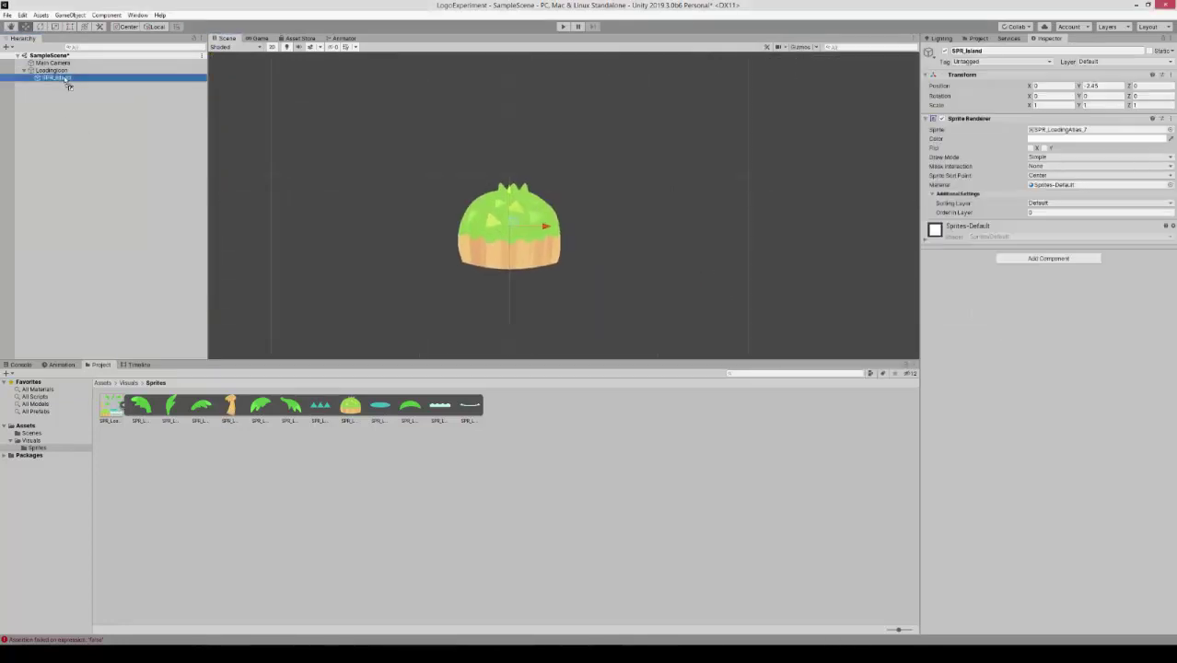
left_click_drag(65, 80, 64, 79)
left_click_drag(514, 146, 516, 165)
left_click_drag(410, 407, 83, 86)
left_click_drag(517, 165, 519, 140)
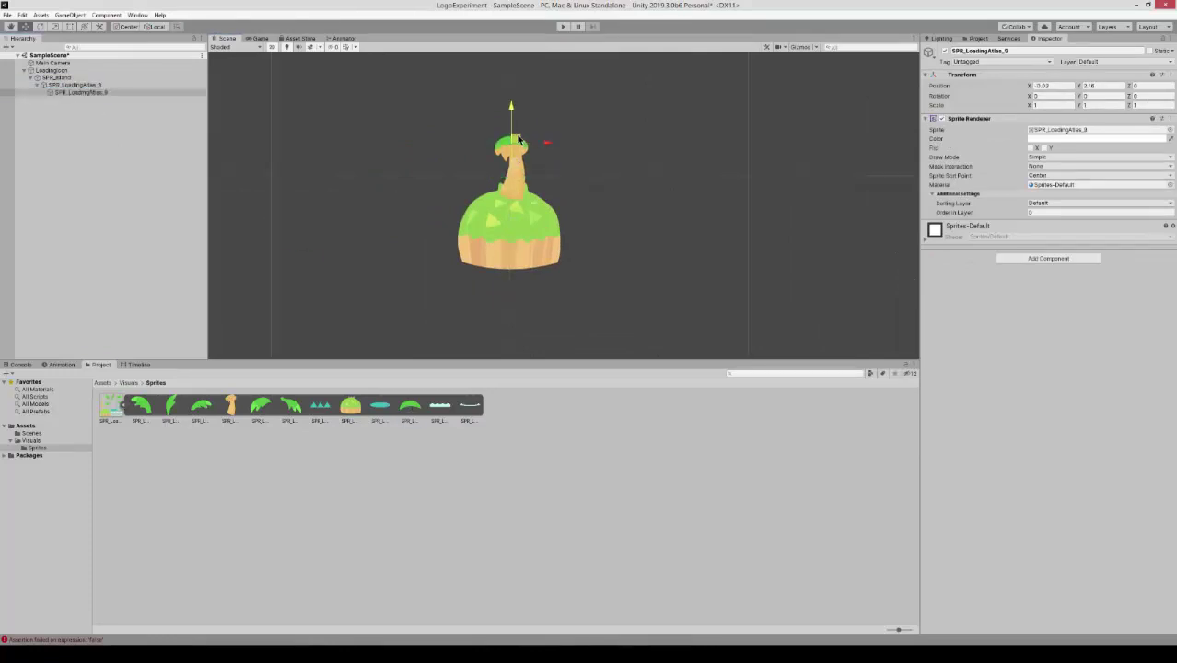
Add the five frond sprites as children of the trunk and raise them together to its crown
left_click_drag(292, 404, 84, 86)
left_click_drag(200, 406, 84, 88)
left_click_drag(170, 406, 83, 86)
left_click_drag(141, 406, 86, 86)
left_click(103, 99)
left_click(101, 129, "shift")
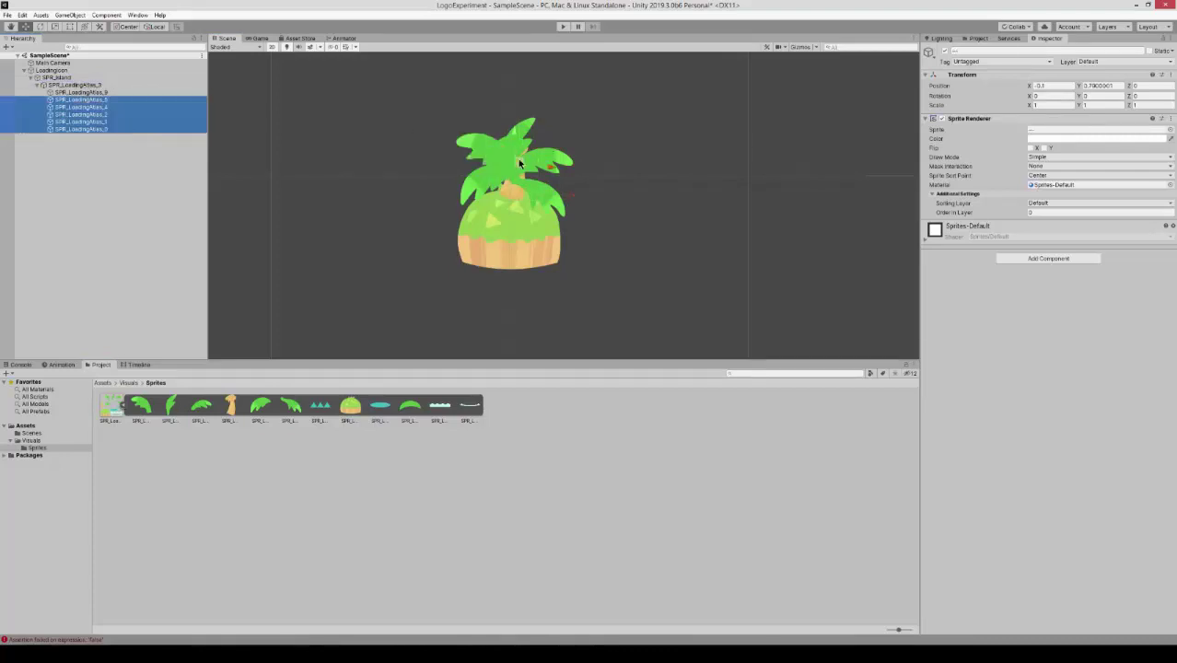
left_click_drag(519, 163, 516, 127)
Arrange the individual frond sprites around the trunk's crown so they fan out into a full palm top
left_click(545, 160)
left_click_drag(540, 160, 527, 107)
left_click(546, 126)
left_click(521, 110)
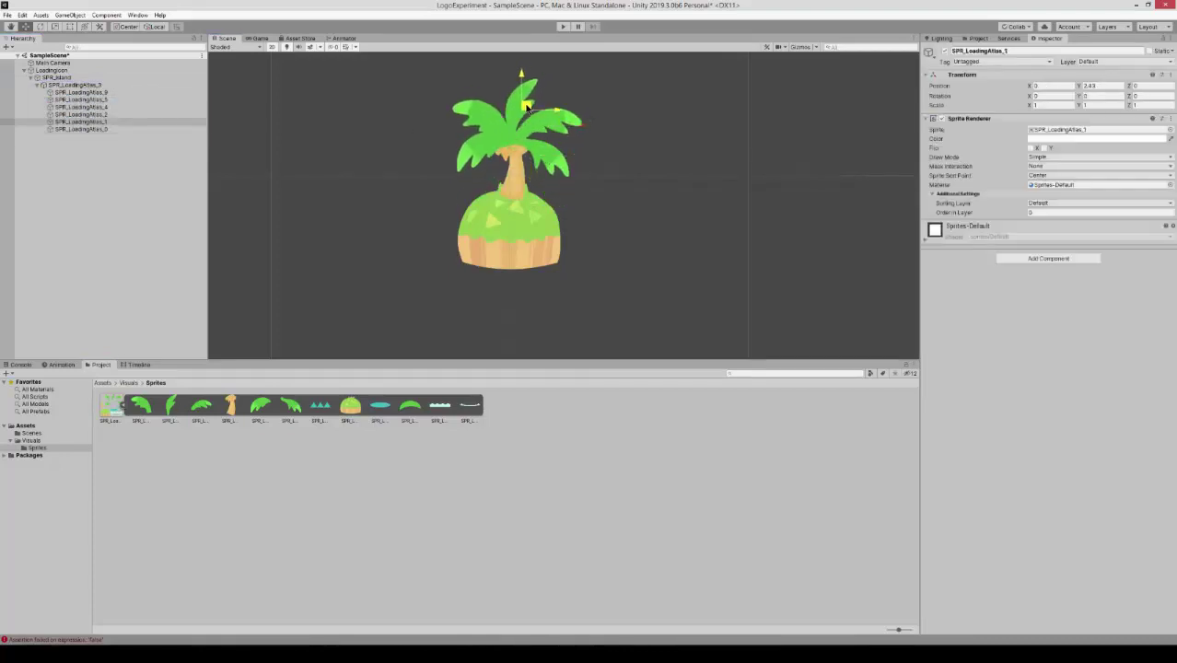
left_click(481, 117)
left_click(484, 150)
left_click_drag(483, 148, 527, 109)
left_click(482, 116)
left_click(522, 116)
left_click(553, 120)
left_click(527, 113)
Try resizing the upright frond and the trunk with the Rect tool, and undo the trunk change
middle_click_drag(539, 80, 521, 123)
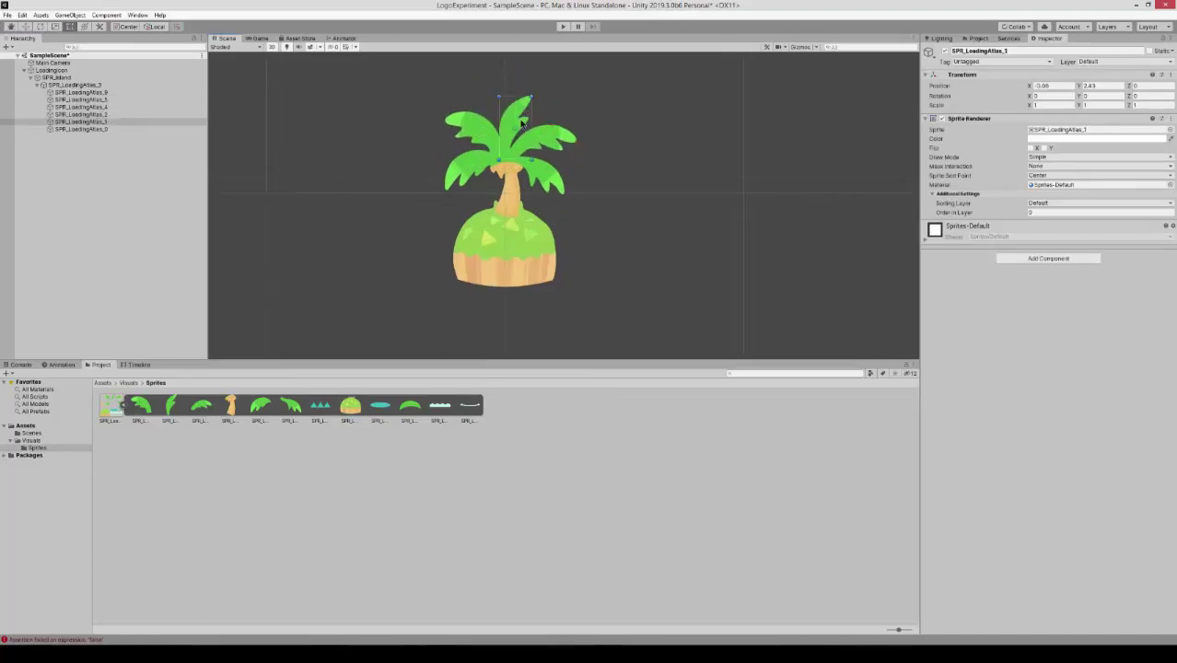
left_click_drag(528, 96, 526, 91)
left_click(513, 194)
mouse_move(526, 155)
left_mouse_down()
mouse_move(513, 152)
mouse_move(543, 164)
left_mouse_up()
key("ctrl+z")
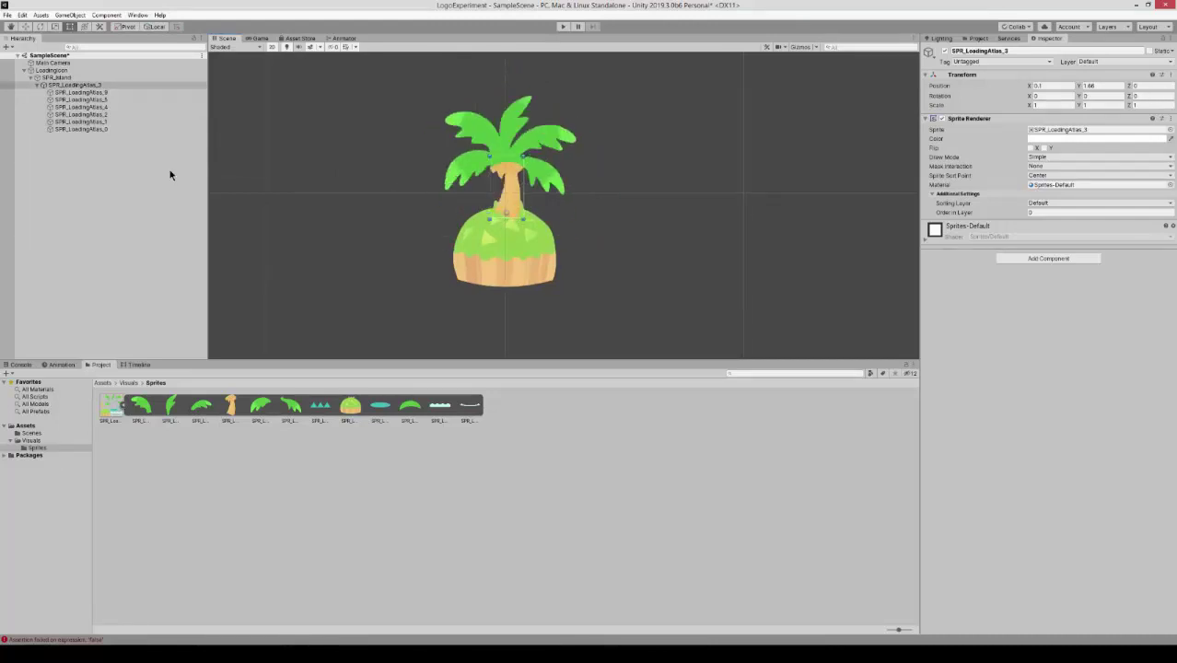
Place the thin foam line at the island's base under LoadingIcon, with the wavy foam sprite over it as its child
left_click_drag(468, 417, 545, 287)
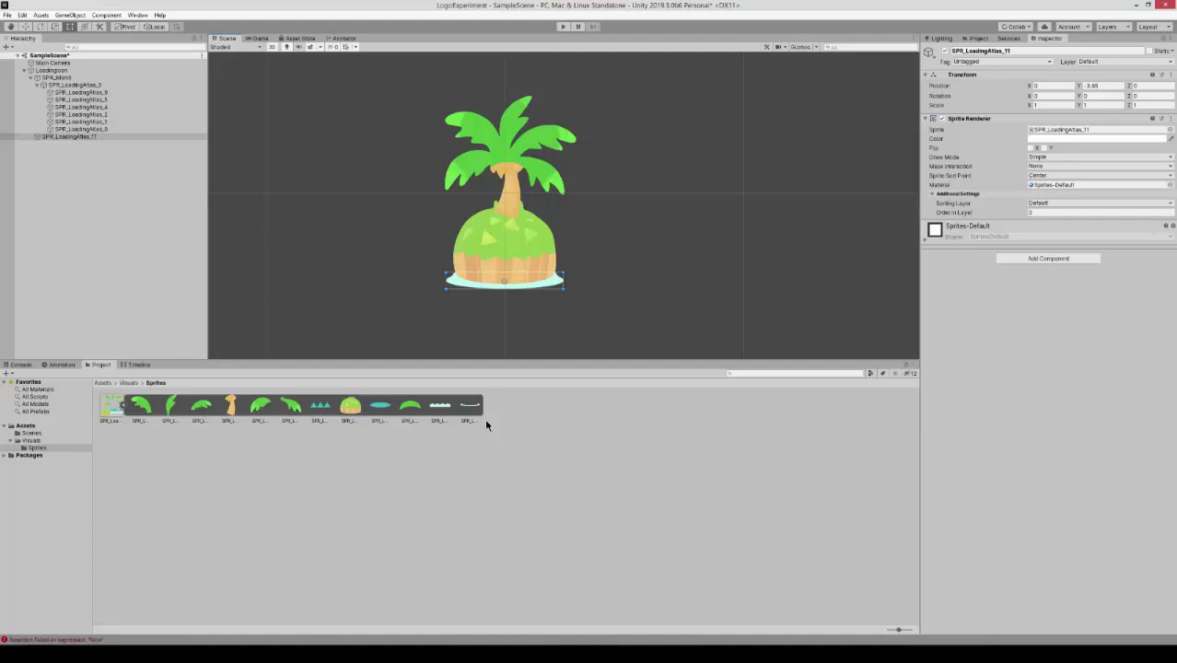
left_click(439, 409)
left_click_drag(465, 272, 65, 78)
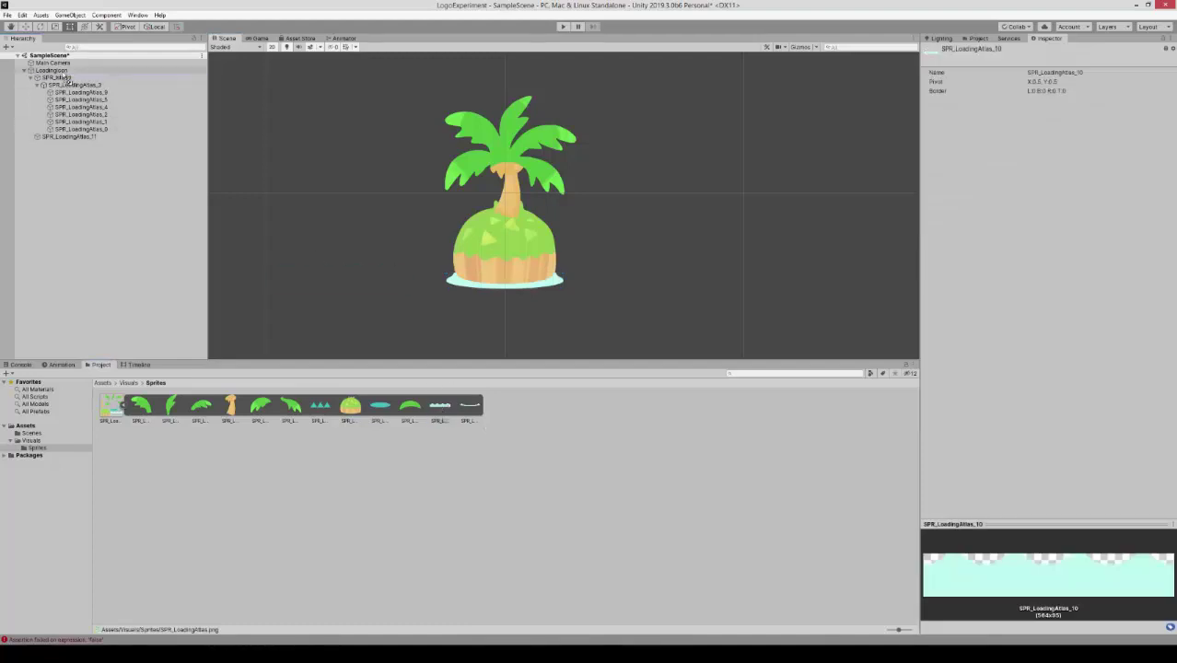
left_click_drag(69, 142, 62, 141)
left_click_drag(466, 201, 467, 294)
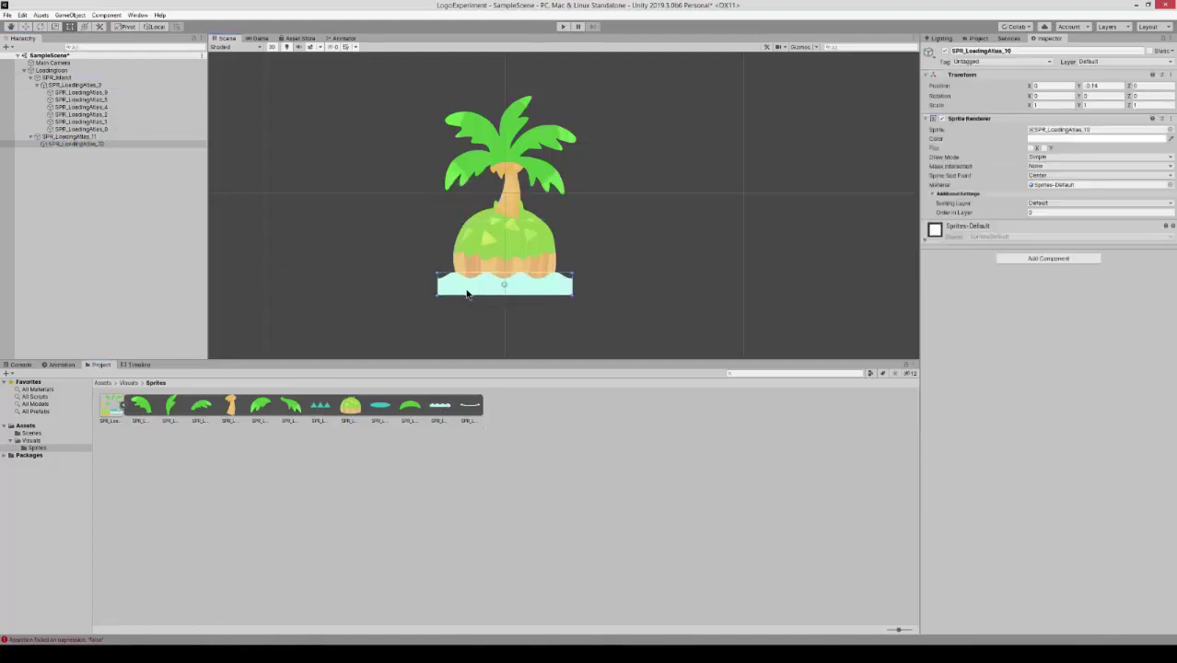
Add a Mask component to the wavy foam sprite and move it below the island
left_click(1043, 259)
type("mask")
key("Return")
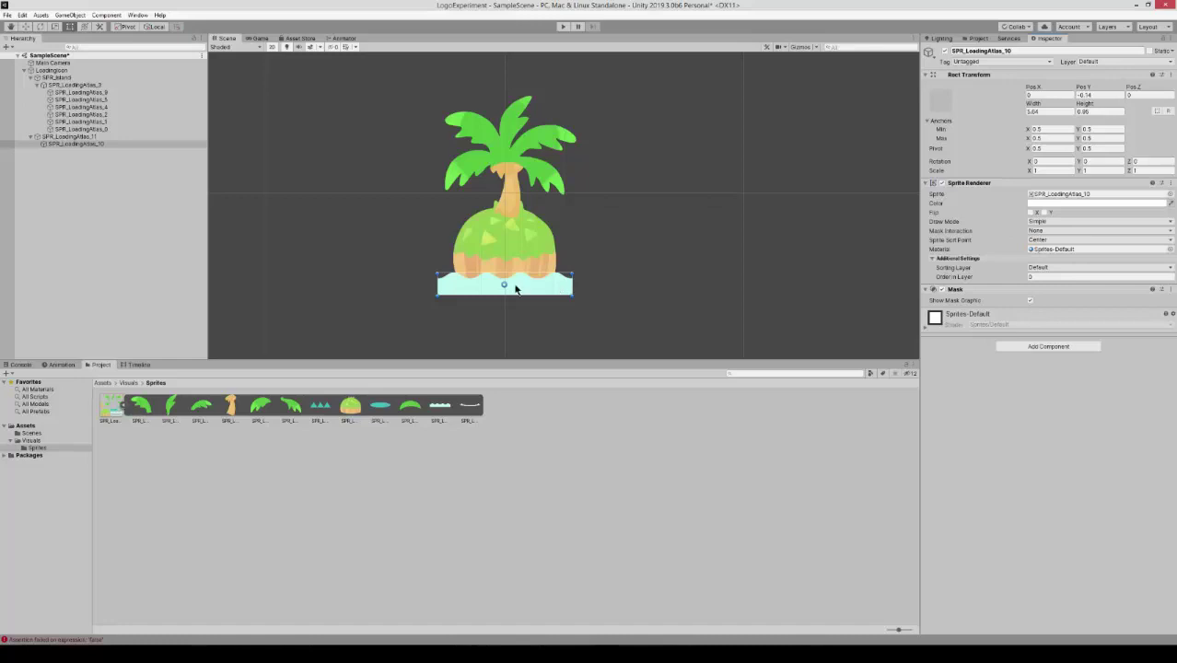
left_click_drag(514, 285, 521, 307)
Add a second island sprite as a child of the foam line over the original, and give it a Mask component
left_click_drag(350, 405, 138, 150)
left_click_drag(537, 206, 539, 268)
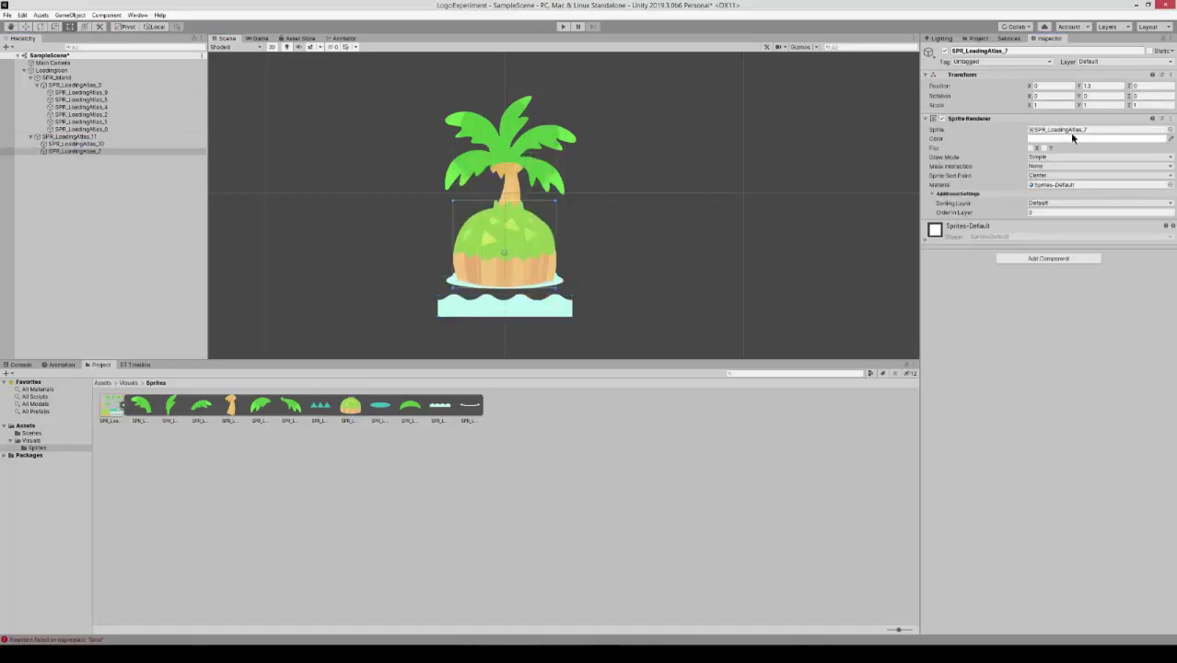
left_click(1047, 259)
key("Return")
Parent the wavy foam to the second island and move the pair clear of the palm island
left_click(93, 144)
left_click_drag(93, 144, 93, 152)
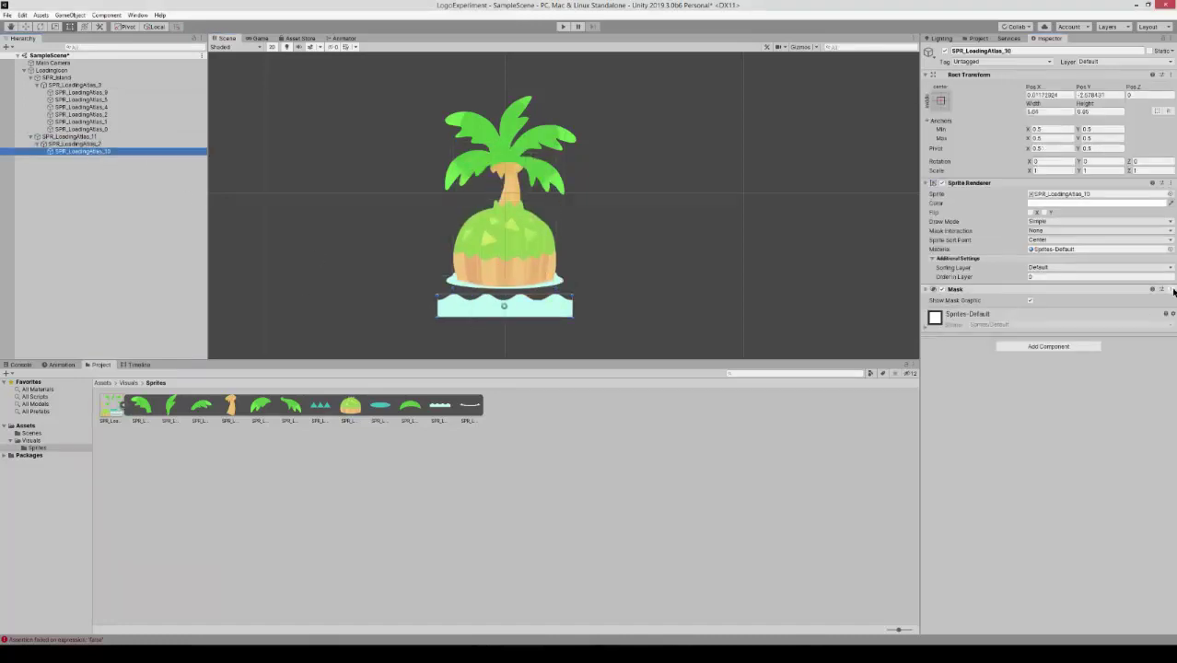
left_click(76, 144)
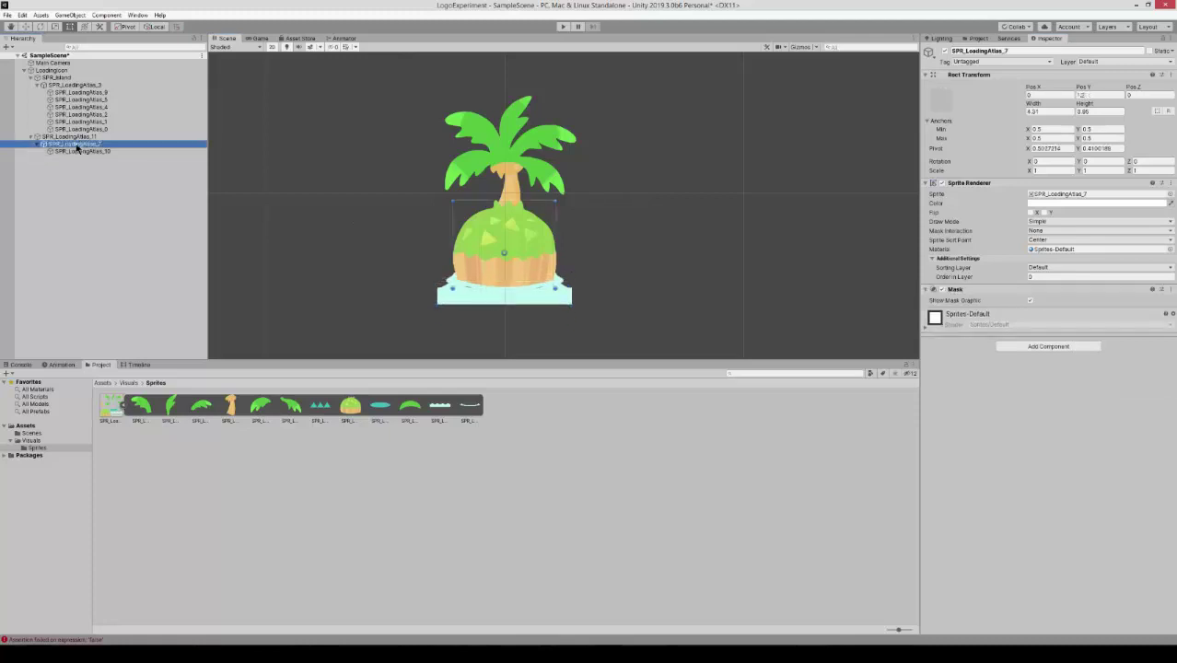
left_click(1040, 303)
left_click(96, 151)
left_click_drag(449, 297, 629, 265)
Add a Sprite Mask component to the second island and separate the wavy foam from it, placing the foam below
left_click(1030, 345)
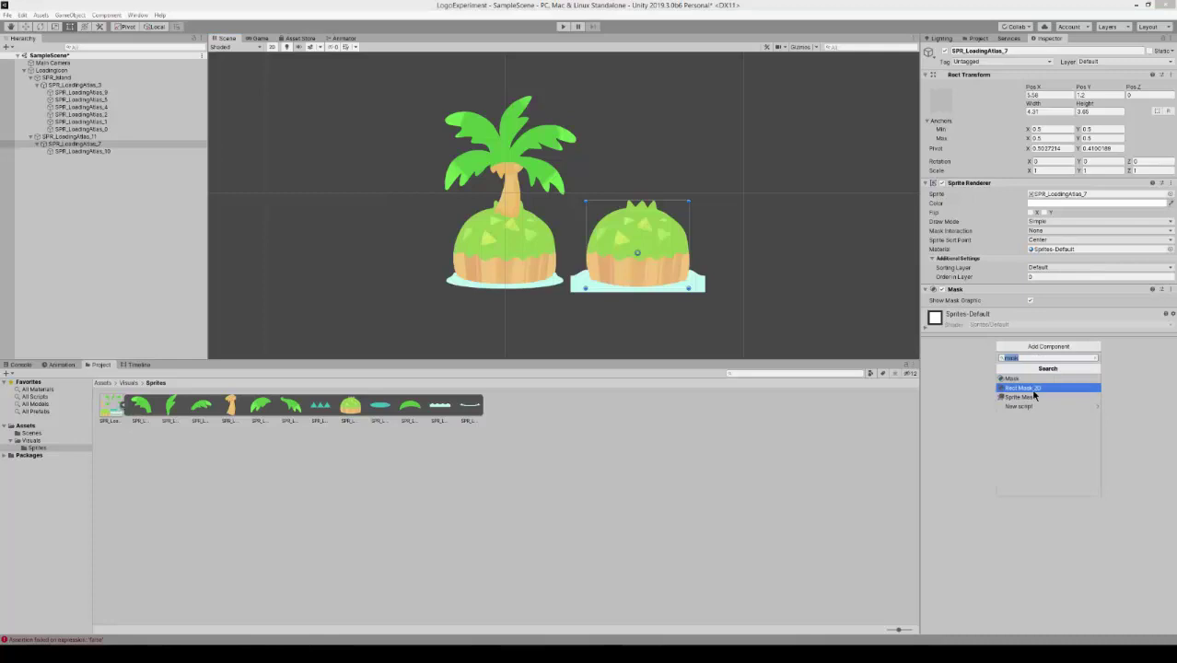
left_click(1033, 396)
left_click_drag(673, 257, 672, 243)
left_click_drag(689, 274, 684, 321)
Add a Sprite Mask component to the wavy foam, using SPR_LoadingAtlas_7 as the mask sprite with an alpha cutoff of about 0.402
left_click(1048, 322)
left_click(1048, 370)
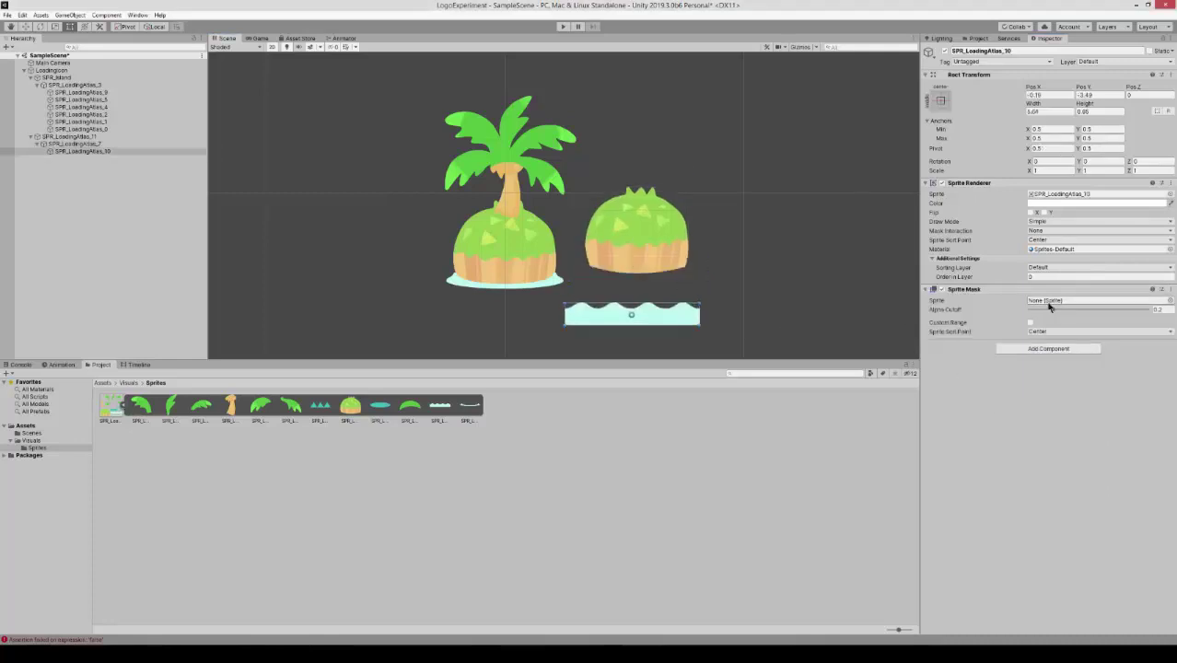
left_click_drag(1041, 305, 1041, 302)
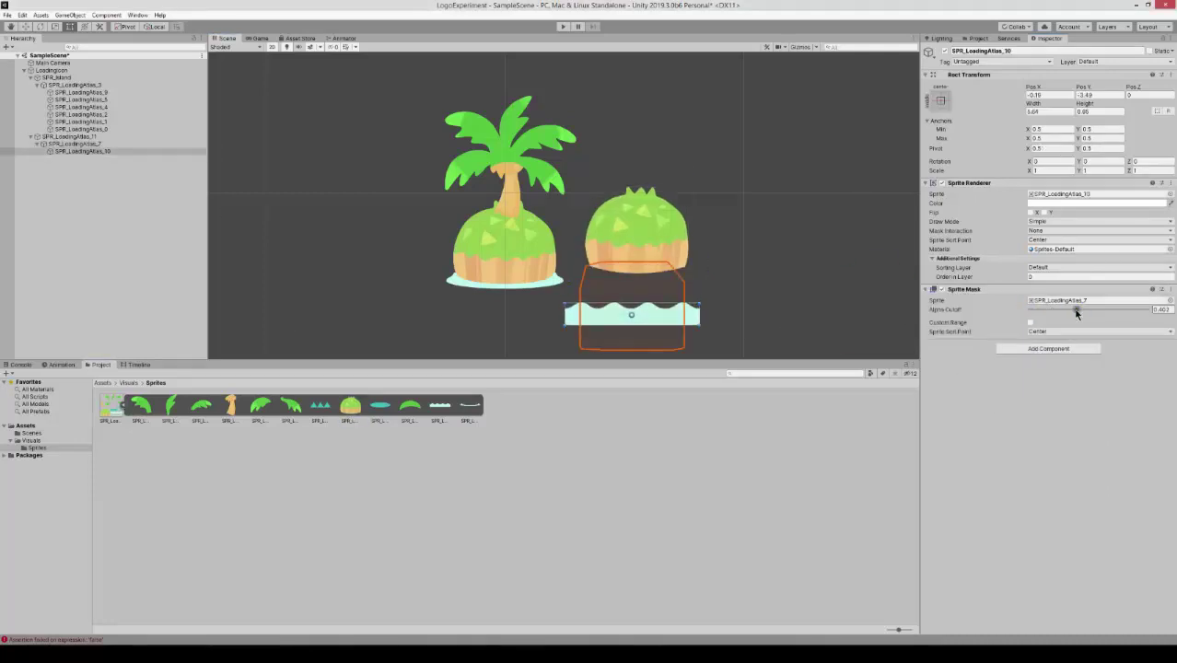
left_click_drag(646, 317, 653, 323)
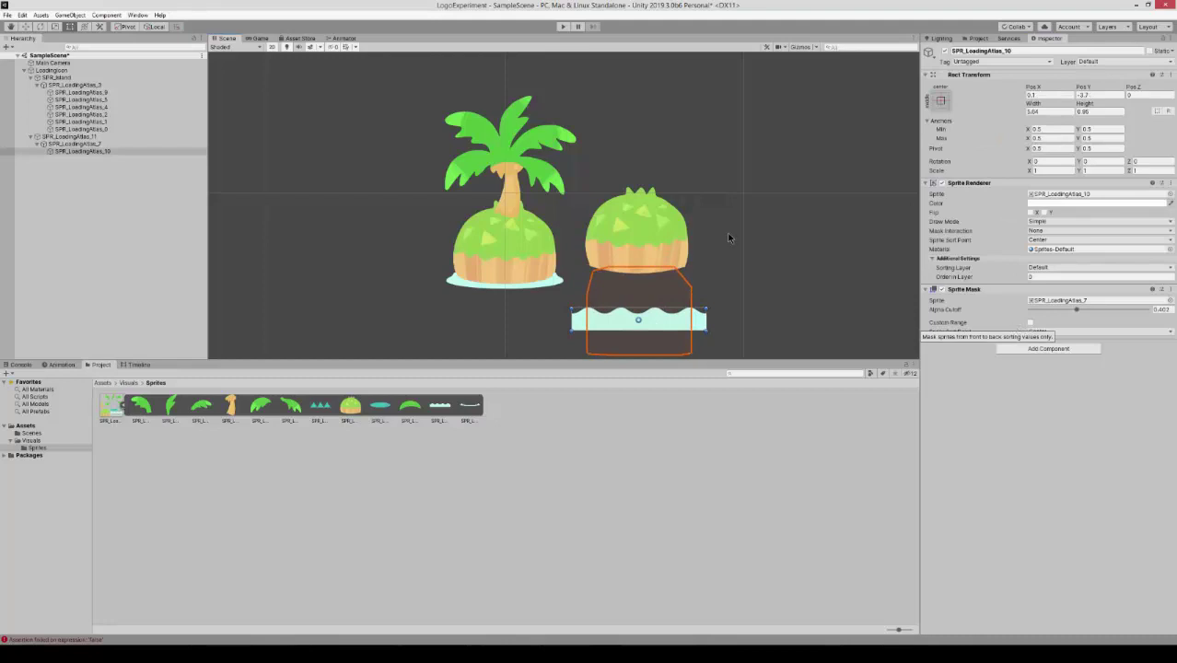
Replace the masked wavy foam with a fresh foam sprite parented to the second island and laid over its base
left_click(662, 236)
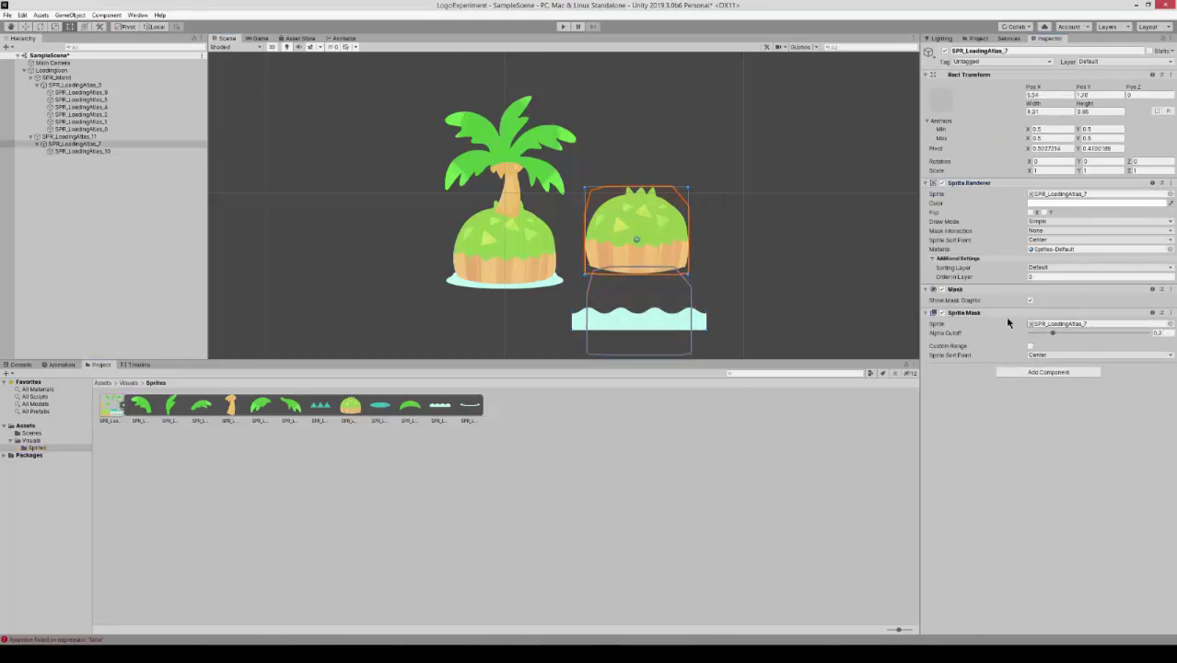
left_click(120, 151)
left_click(100, 152)
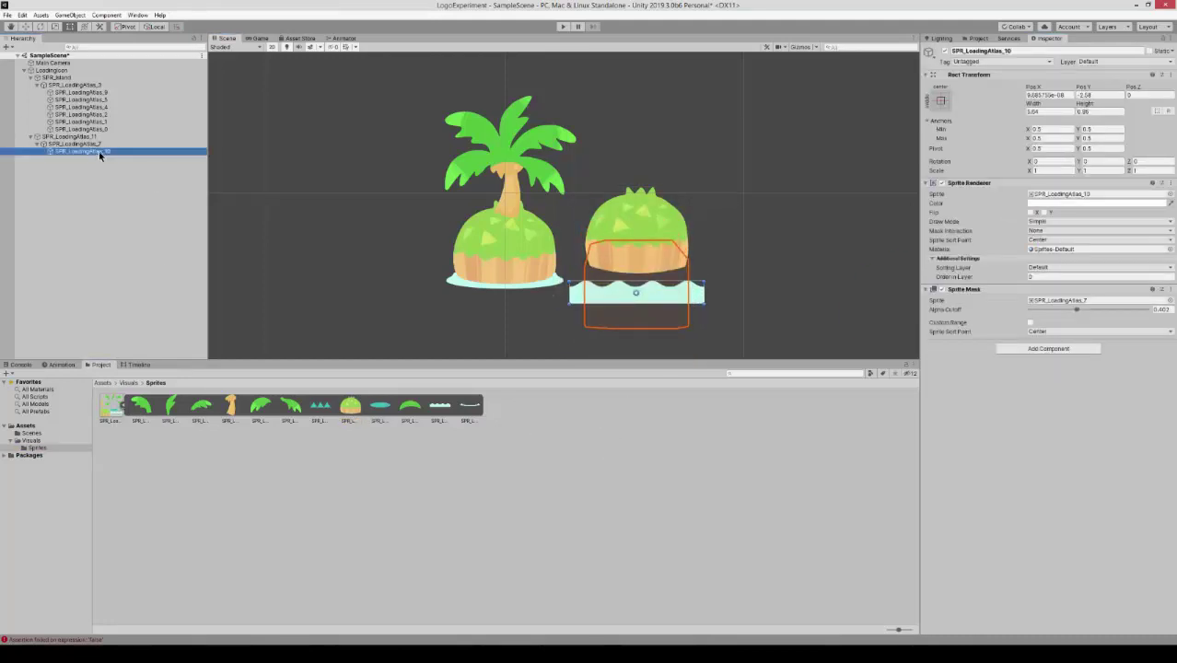
key("Delete")
left_click_drag(439, 406, 76, 145)
left_click_drag(536, 191, 667, 260)
Remove the Mask component from the second island and set its Sprite Mask alpha cutoff to about 0.437
left_click(659, 235)
left_click(1171, 289)
left_click(1116, 314)
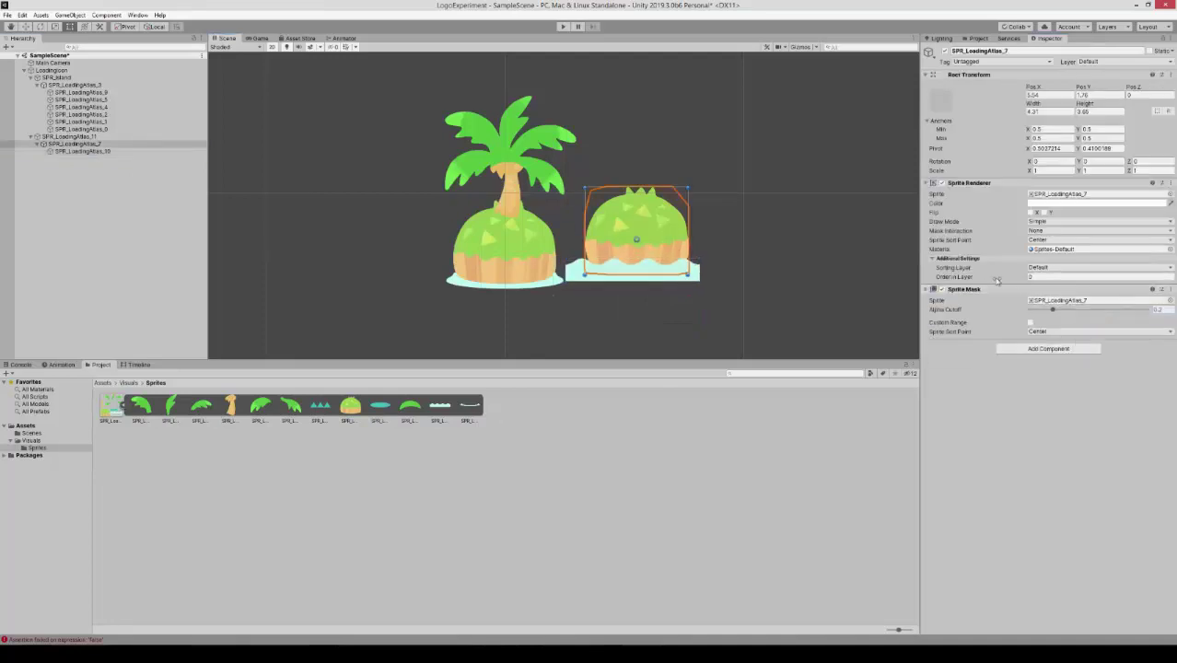
left_click_drag(1052, 311, 1120, 313)
left_click(1055, 342)
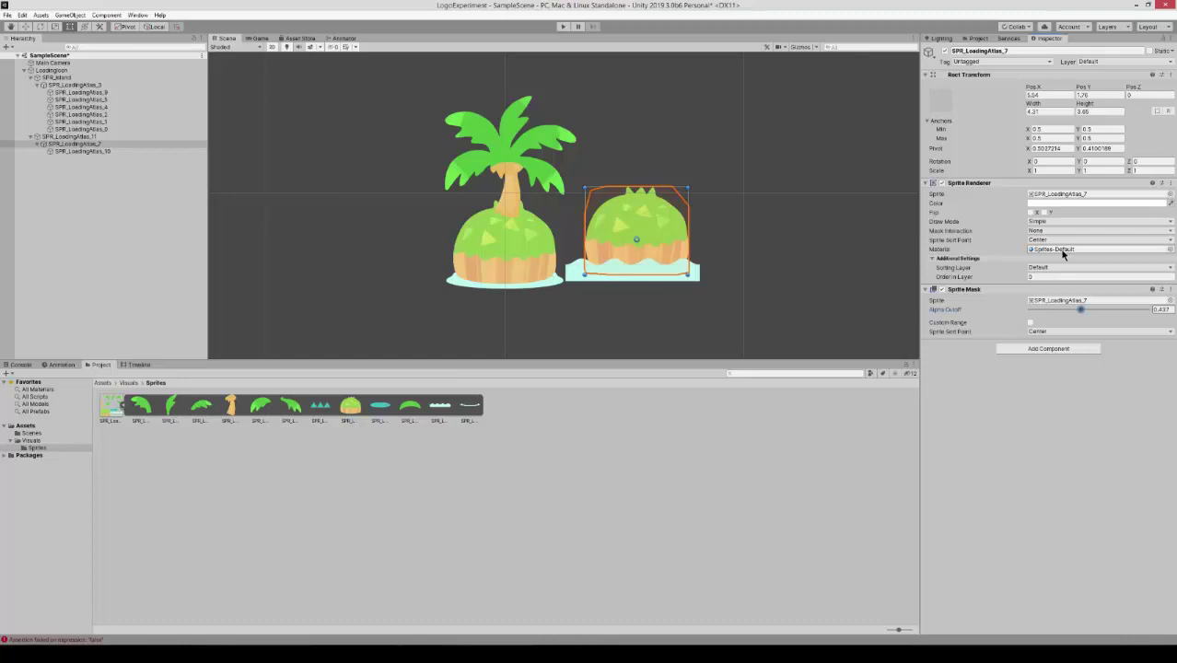
Check the sprite choices for the second island's Sprite Mask and delete that island together with its wavy foam child
left_click(1059, 302)
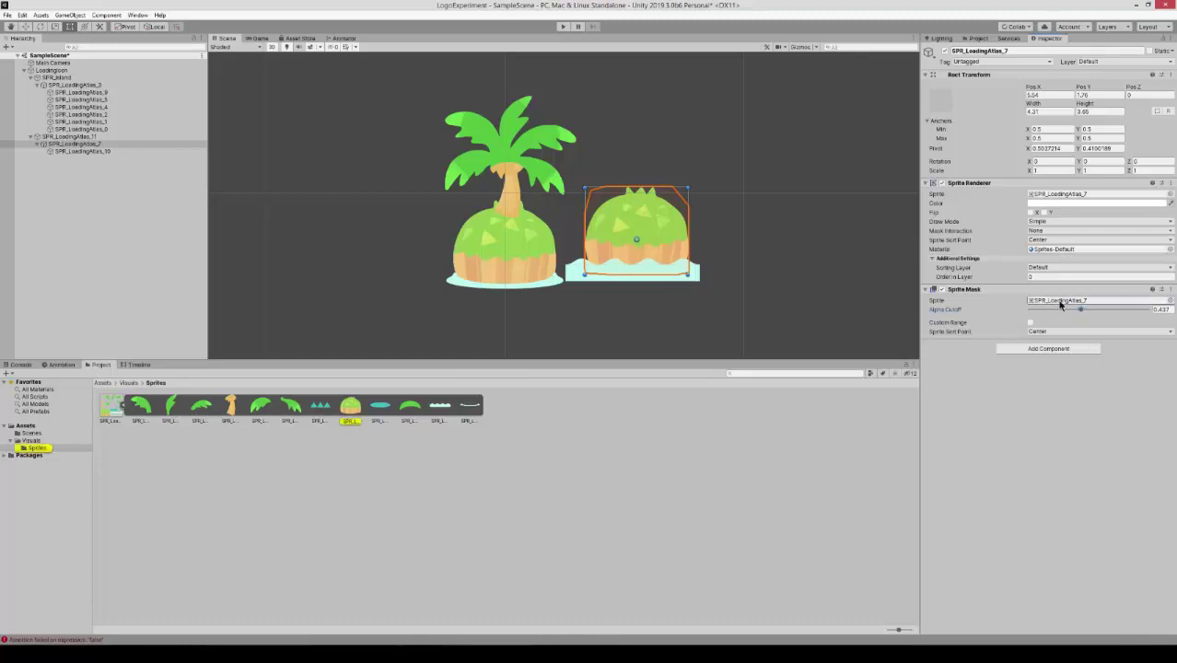
left_click(1064, 299)
left_click(1170, 300)
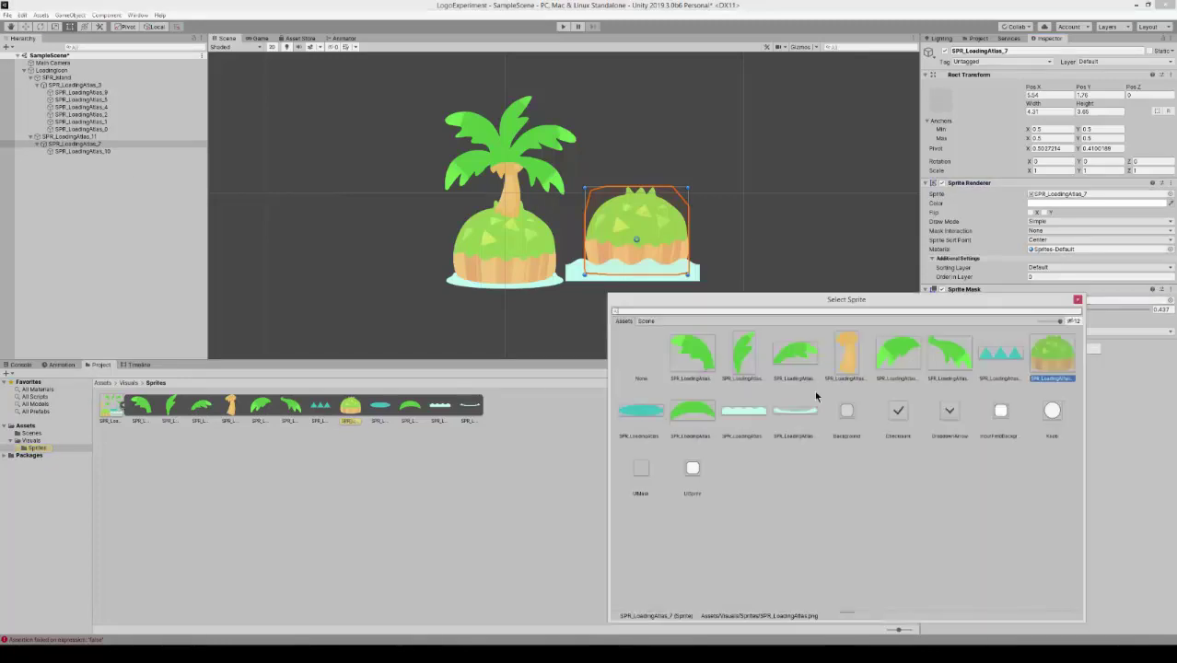
left_click_drag(1084, 310, 1024, 314)
left_click(97, 144)
key("Delete")
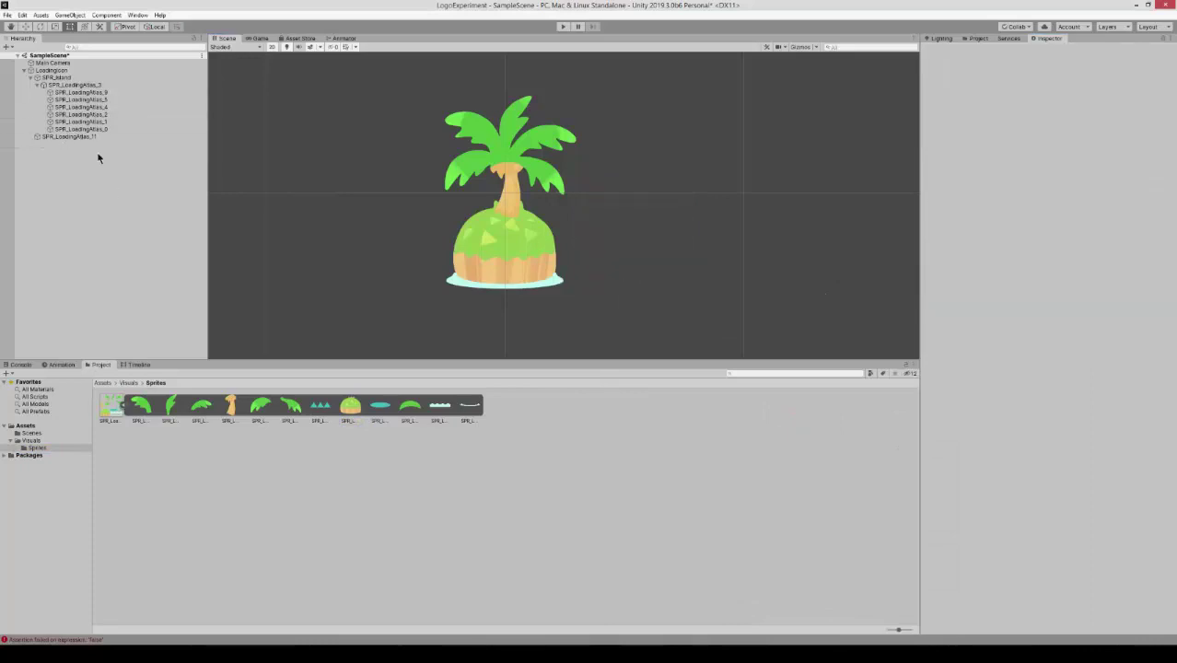
Place the wavy foam sprite over the foam line at the palm island's base, outside the LoadingIcon group
left_click(69, 137)
left_click_drag(68, 137, 63, 152)
left_click_drag(427, 412, 435, 174)
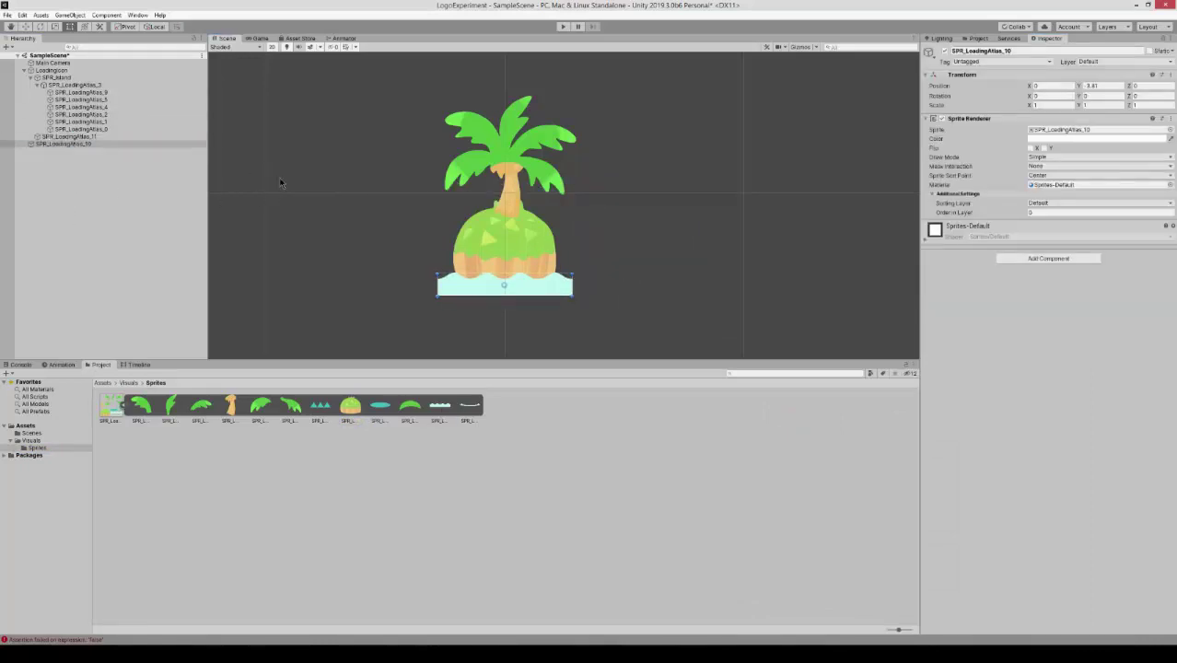
Add the teal water ellipse under LoadingIcon, enlarge it at the island's base, and place a smaller duplicate slightly below it
left_click_drag(379, 405, 60, 71)
left_click_drag(504, 194, 503, 297)
middle_click_drag(551, 312, 549, 304)
left_click_drag(546, 302, 575, 307, "alt")
key("ctrl+d")
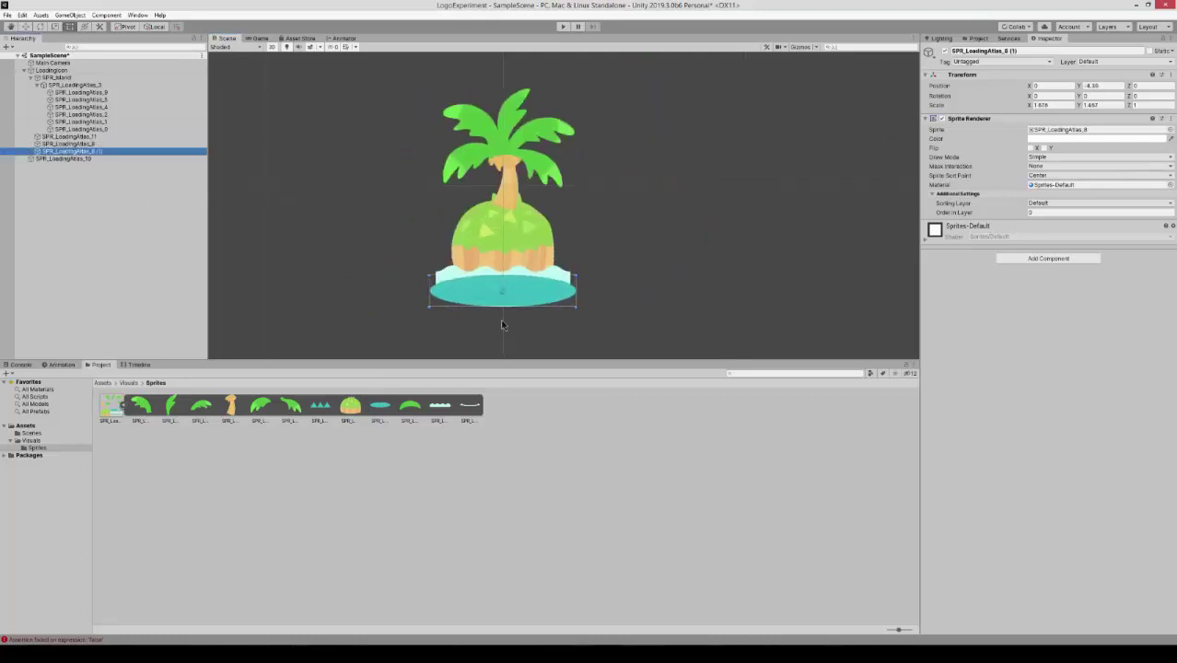
left_click_drag(503, 296, 572, 319)
Add the teal triangle-wave sprite beside the island under LoadingIcon and duplicate it for a second set below the water
left_click_drag(320, 406, 58, 77)
left_click_drag(594, 324, 573, 318)
left_click_drag(58, 77, 59, 71)
left_click_drag(482, 188, 594, 317)
key("ctrl+d")
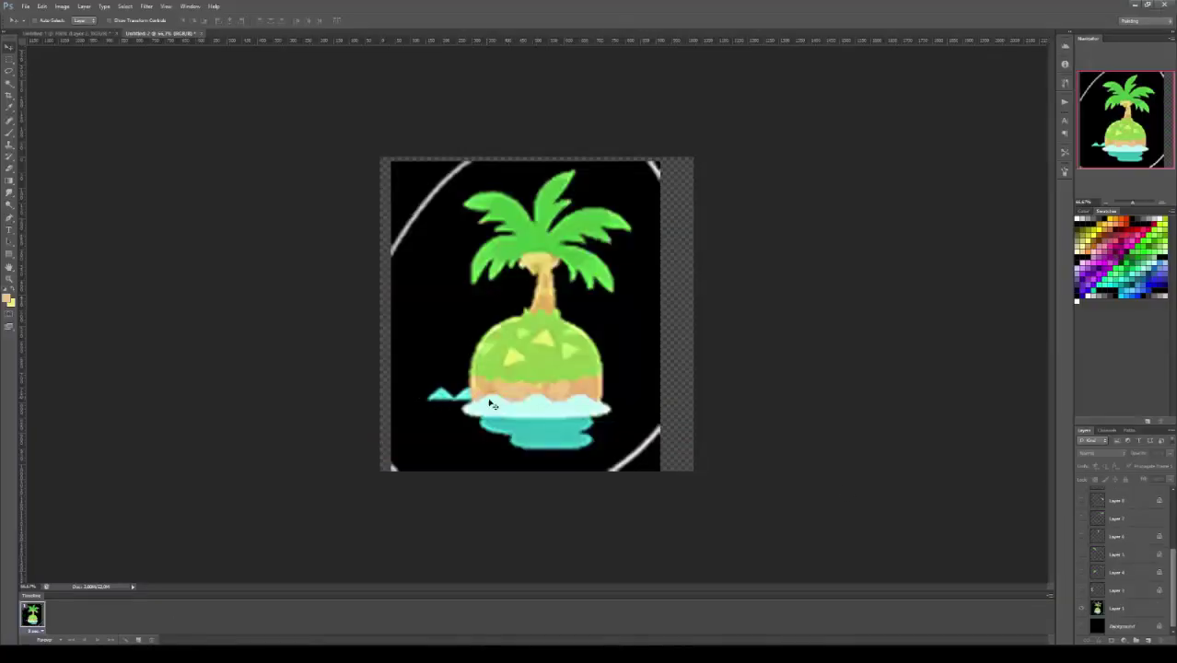
Return to Unity and move one triangle-wave set against the island's side and the other underneath the water ellipses
mouse_move(151, 655)
left_click(176, 588)
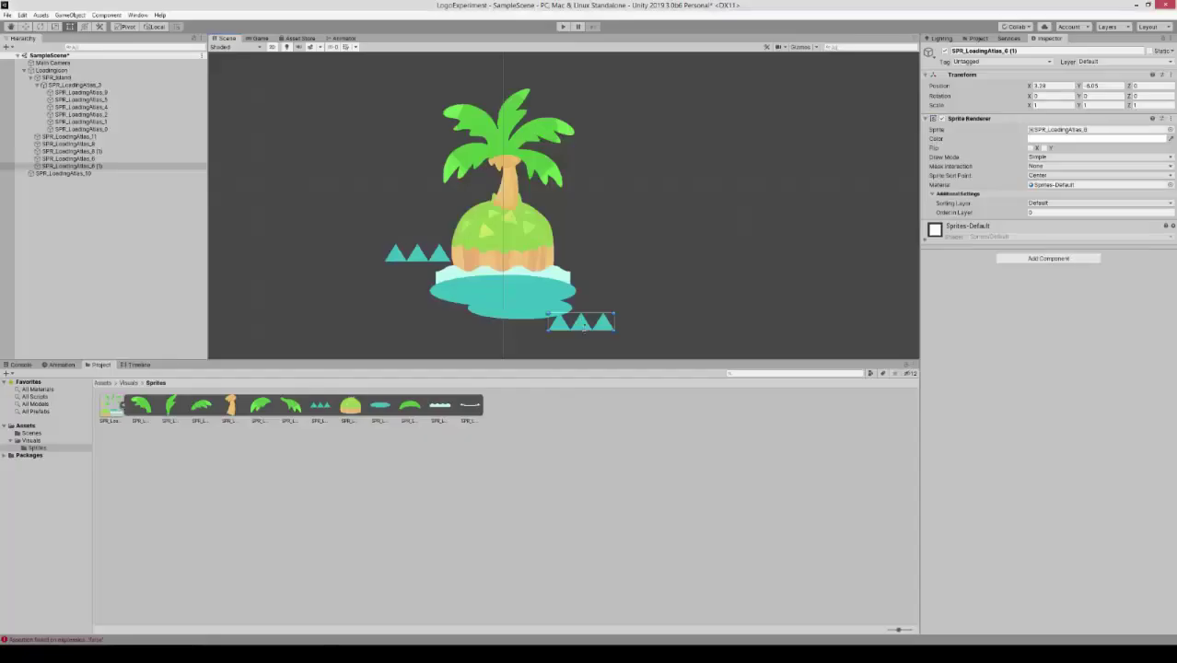
left_click(428, 258)
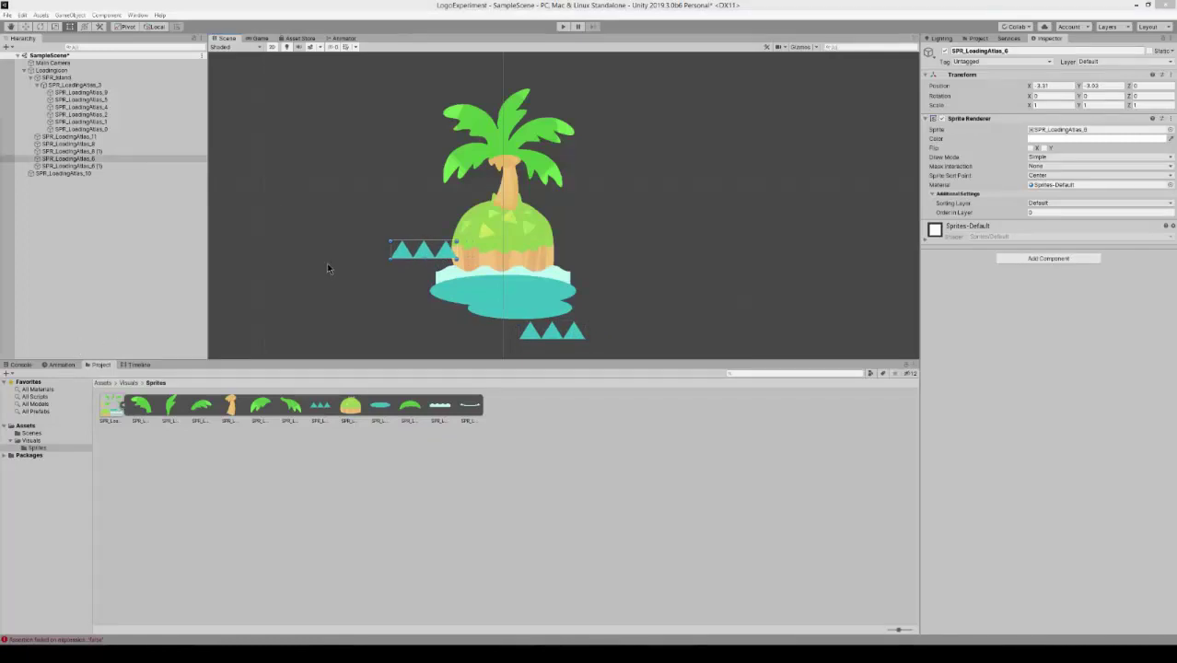
left_click(555, 338)
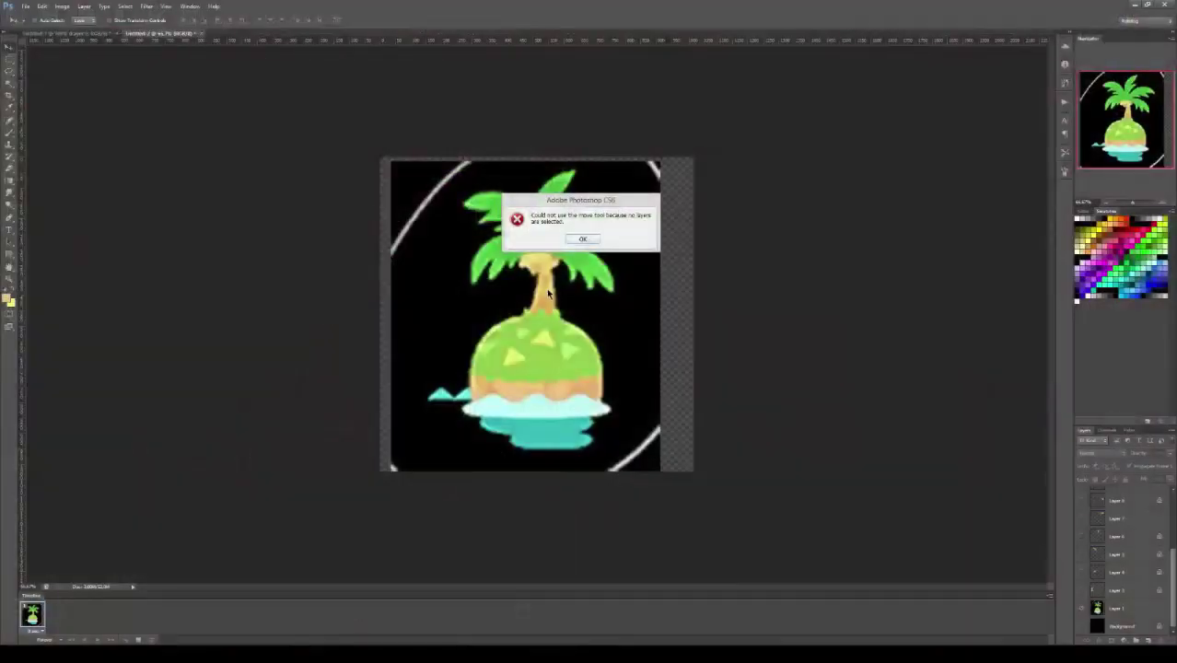
Add a new white-filled layer above the palm island picture in Photoshop as a blank drawing surface
left_click(584, 238)
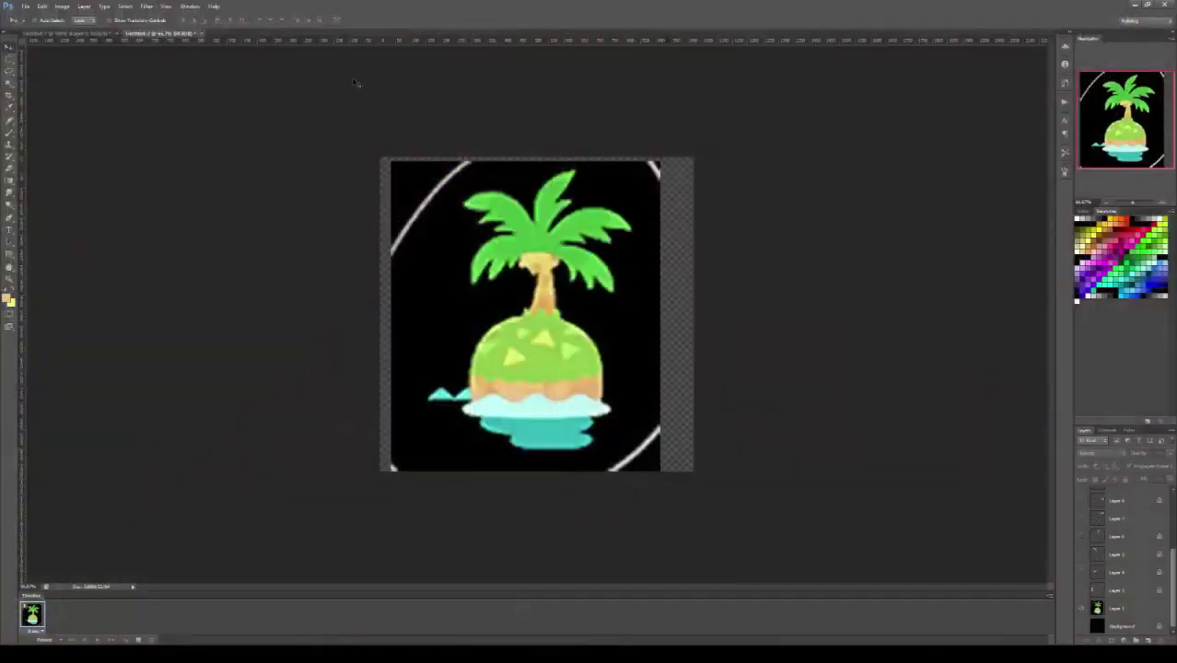
left_click(1148, 640)
key("ctrl+plus")
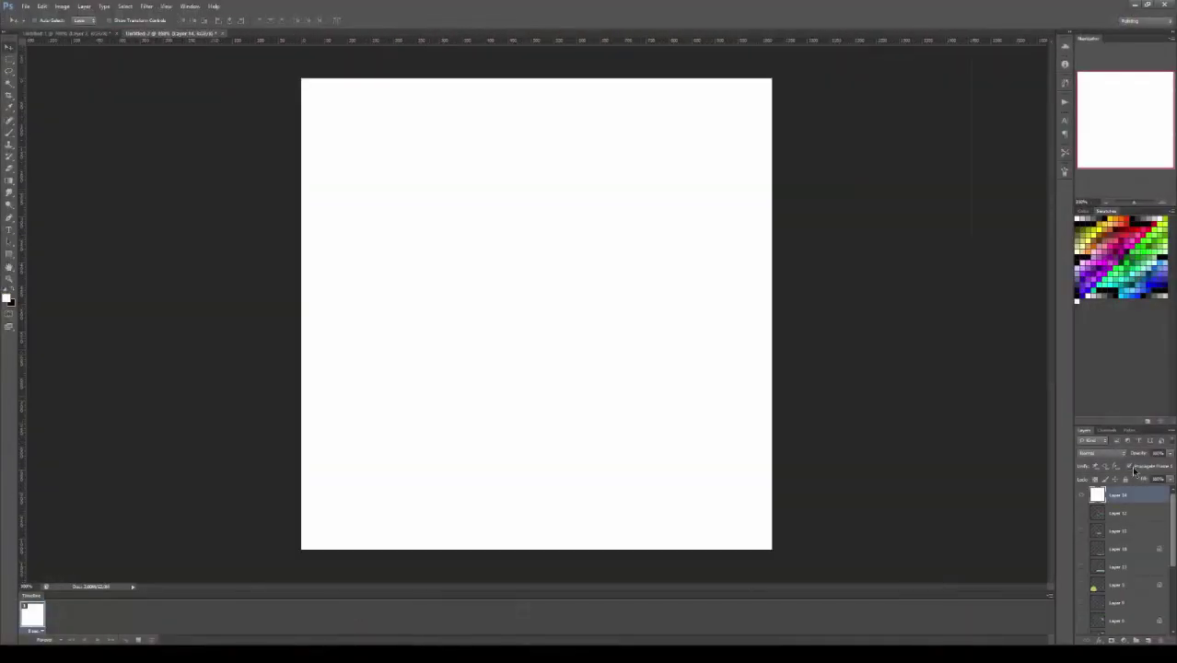
Sketch a slanted rectangular plane in perspective with a small palm island on it, using a thin black brush
key("b")
right_click(454, 226)
left_click_drag(382, 265, 376, 432)
left_click_drag(376, 437, 580, 326)
left_click_drag(397, 267, 615, 150)
left_click_drag(615, 151, 580, 327)
left_click_drag(526, 276, 528, 279)
left_click_drag(525, 281, 514, 262)
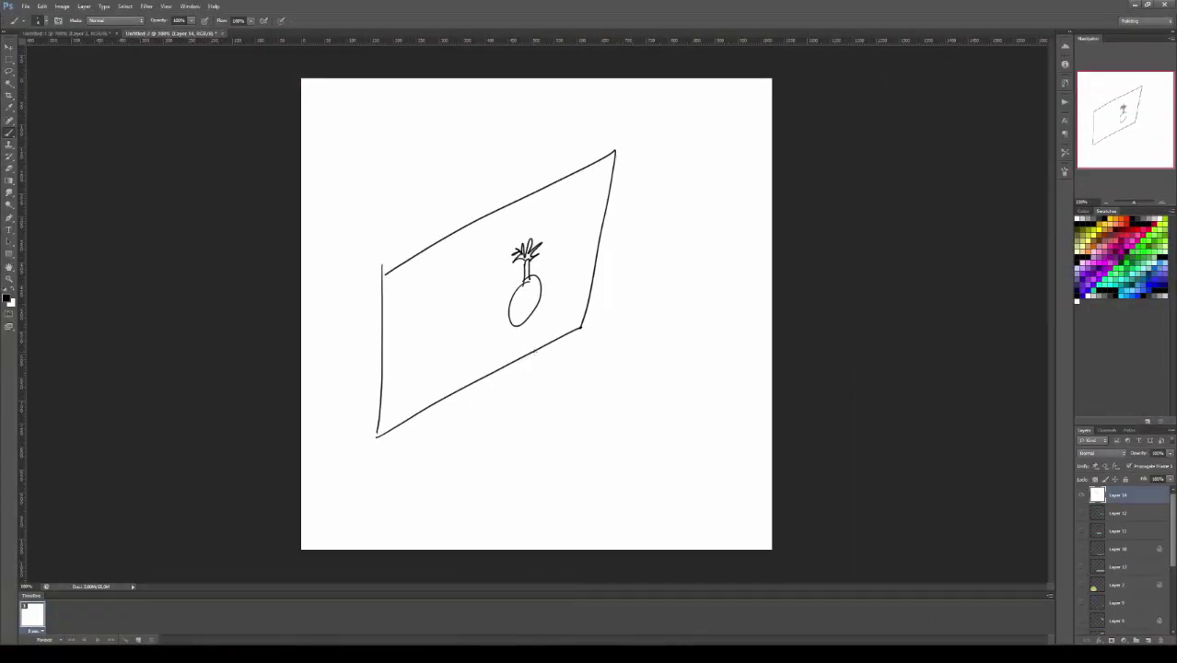
Undo all brush strokes of the slanted plane and palm island sketch
key("ctrl+alt+z")
key("ctrl+alt+z")
key("ctrl+alt+z")
key("ctrl+alt+z")
key("ctrl+alt+z")
key("ctrl+alt+z")
key("ctrl+alt+z")
key("ctrl+alt+z")
Sketch the sprites as numbered depth layers: back triangles 0, overlapping ovals 1, trunk 2, fronds up to 8, front oval 10, front triangles 20
left_click_drag(365, 311, 373, 310)
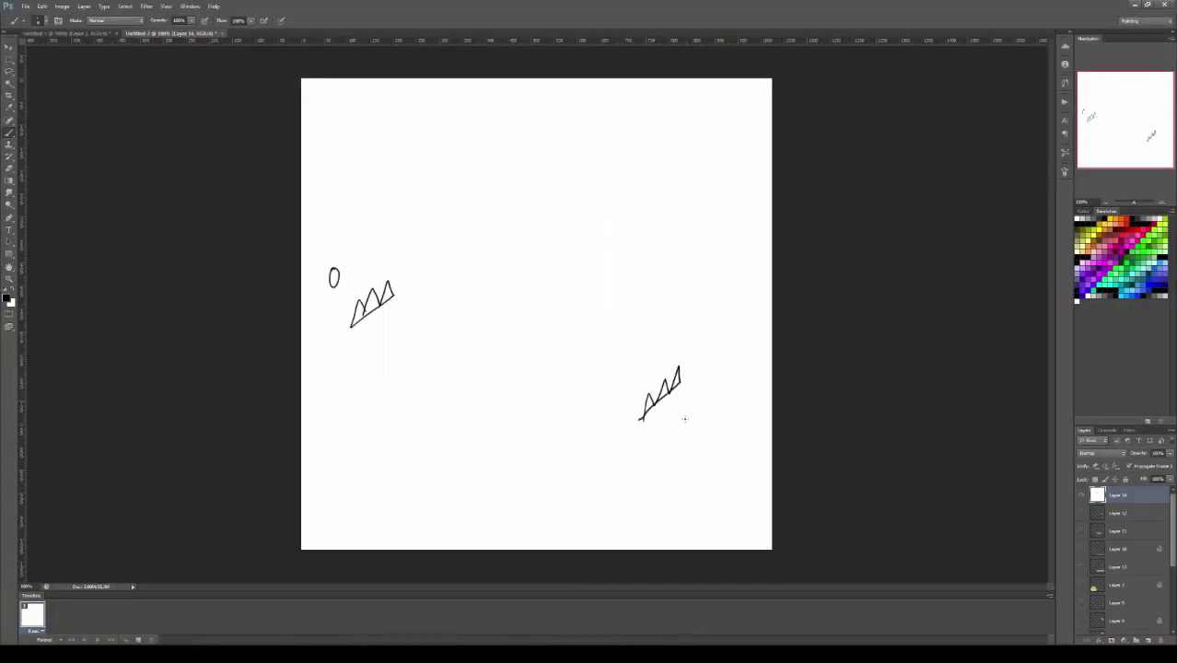
left_click_drag(691, 410, 696, 406)
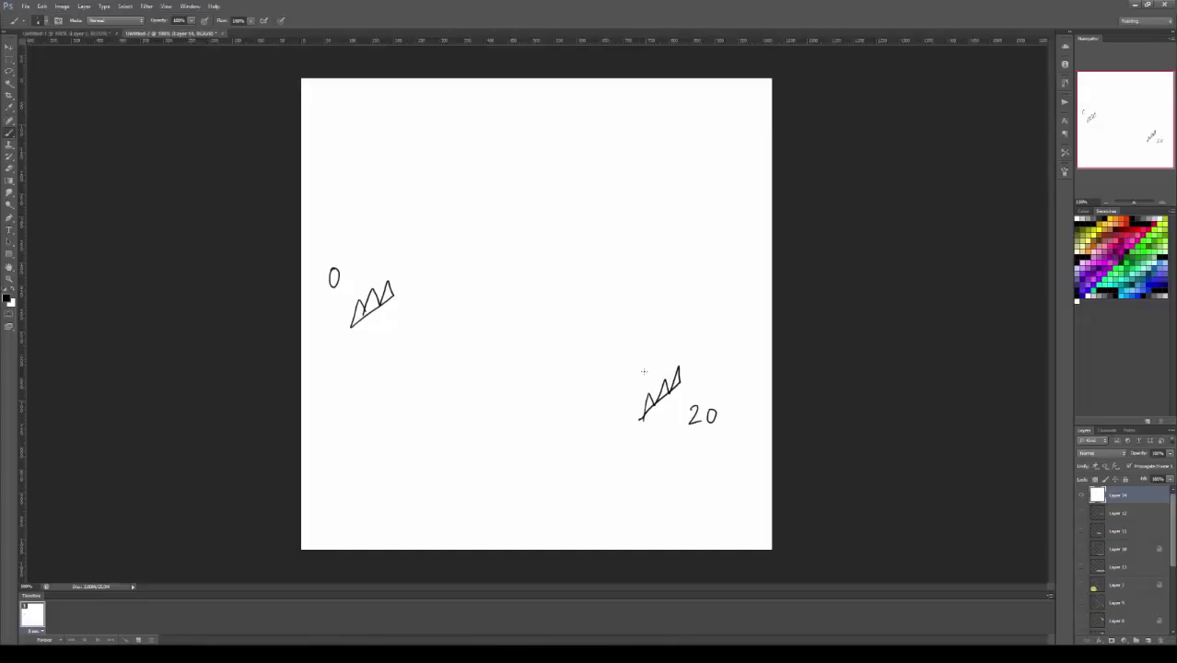
left_click_drag(468, 278, 467, 296)
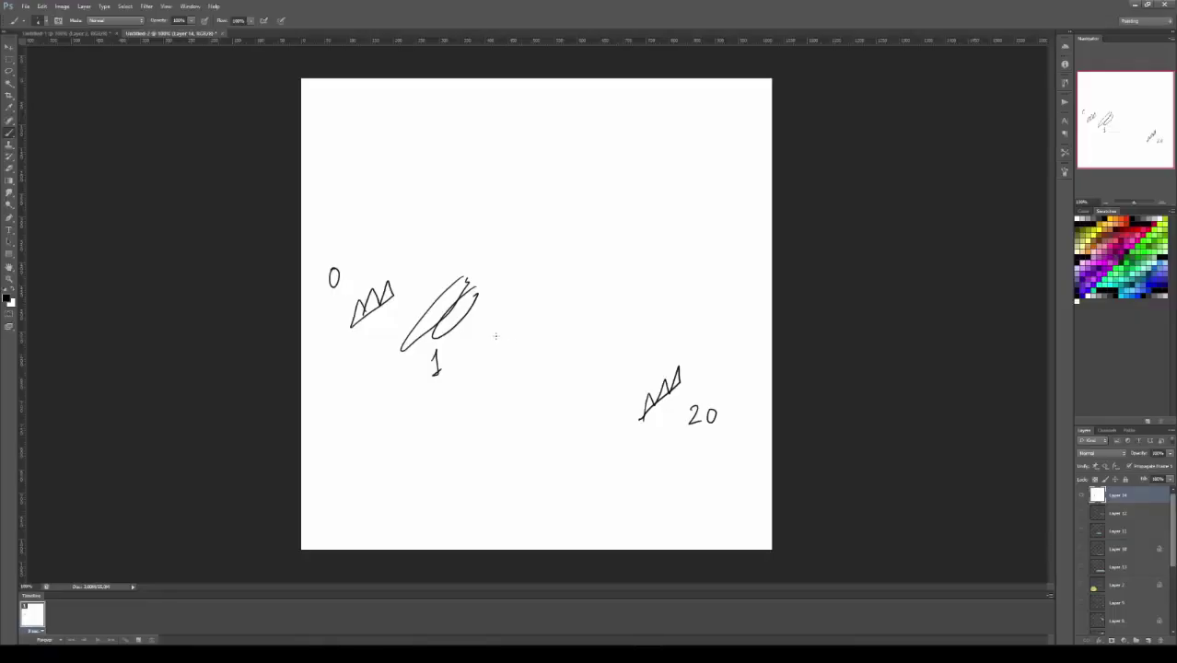
left_click_drag(512, 235, 552, 221)
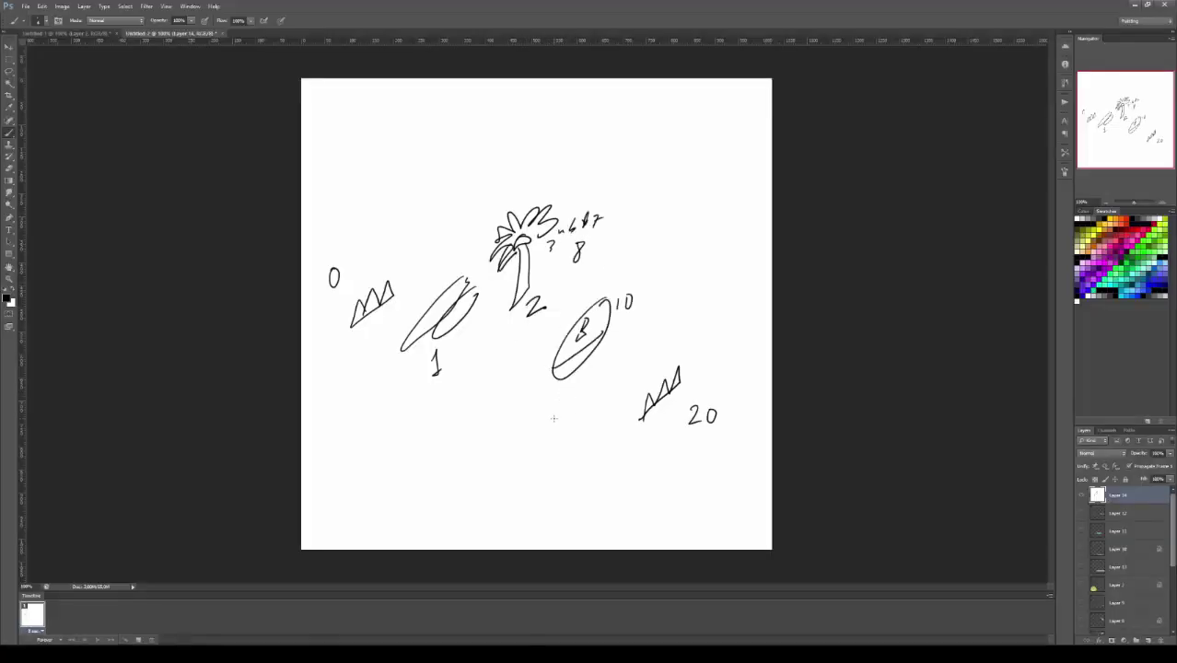
left_click_drag(632, 350, 558, 403)
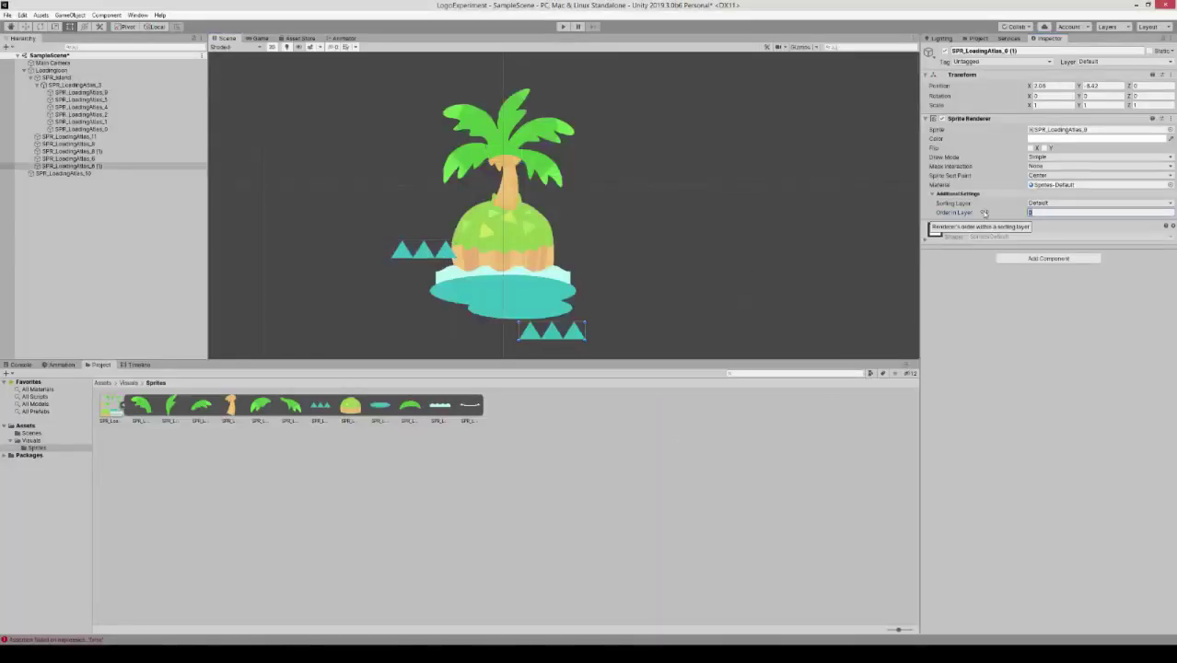
Set the Order in Layer of both overlapping teal water ovals to 1
left_click(511, 315)
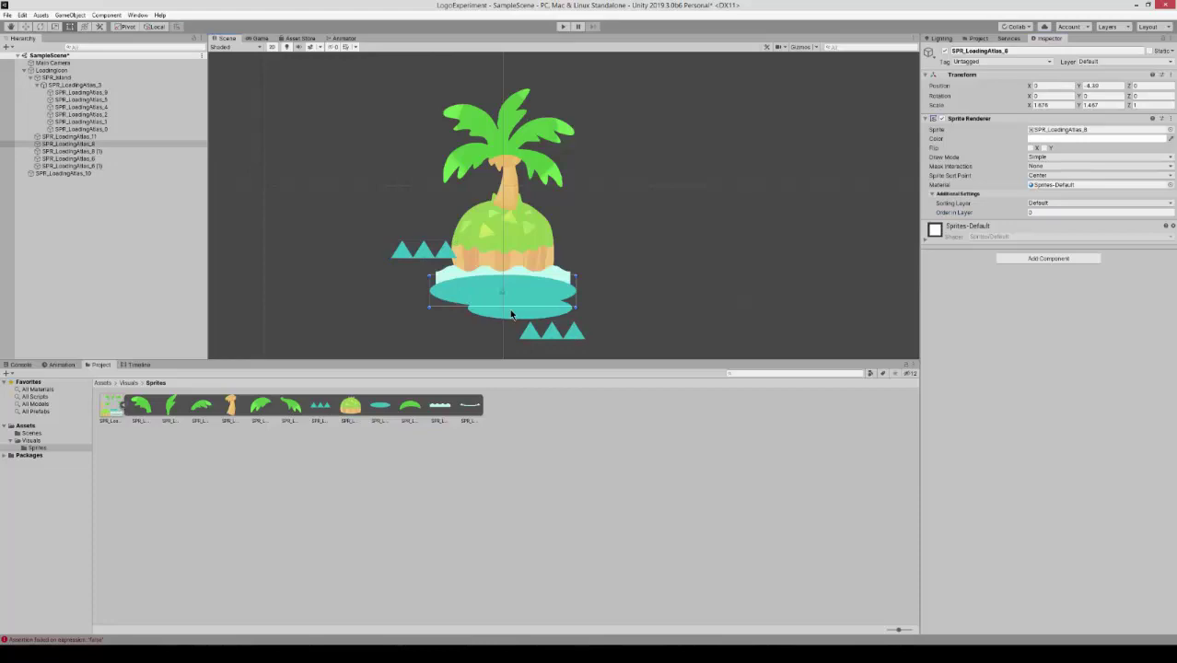
left_click(511, 315, "shift")
left_click(969, 212)
type("1")
left_click(545, 292)
left_click(543, 312)
Set the palm trunk sprite's Order in Layer to 2
left_click(560, 275)
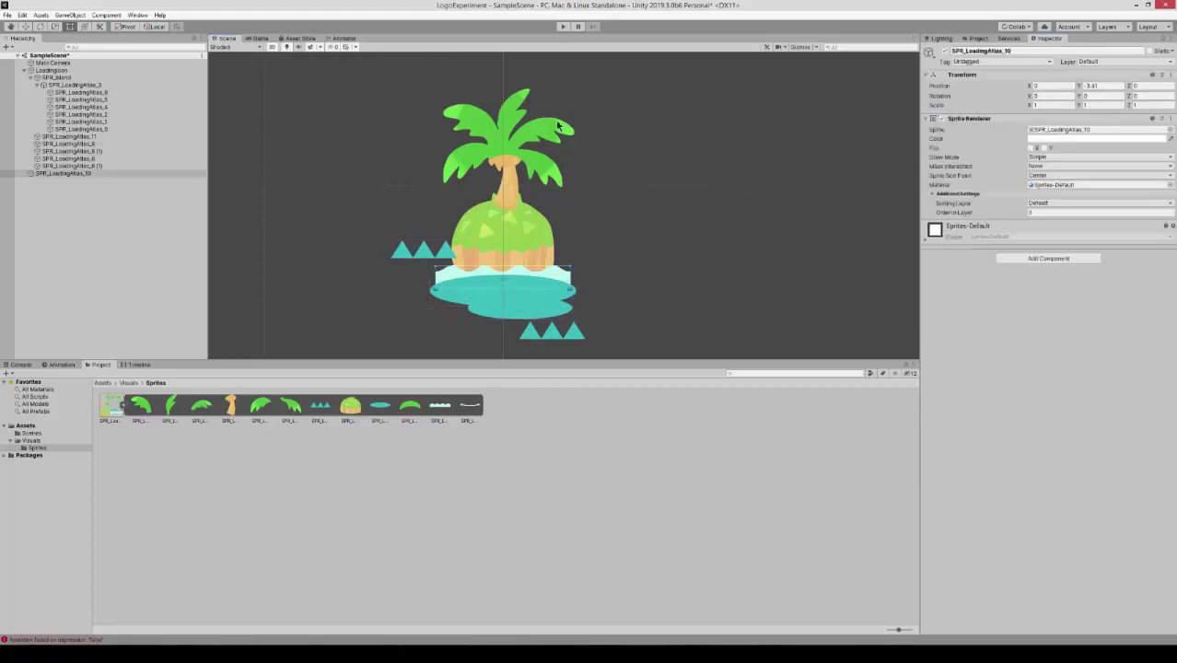
left_click(536, 228)
left_click(508, 184)
left_click(967, 213)
type("2")
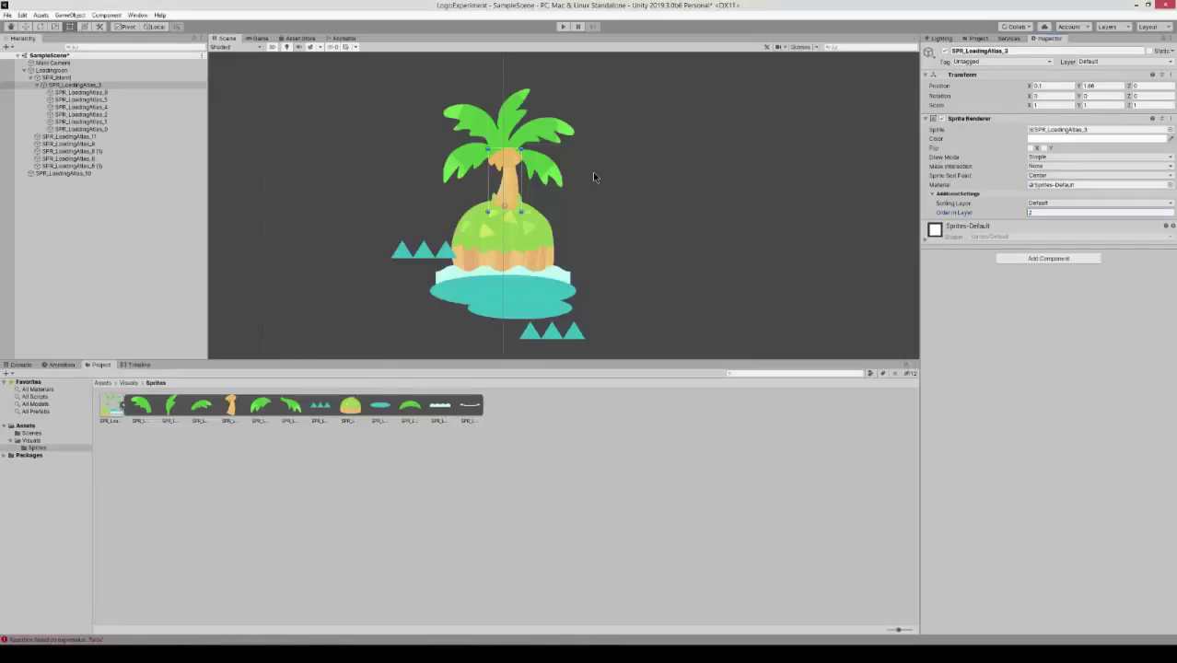
Set the Order in Layer of the five palm fronds to 3
left_click(540, 166)
left_click(548, 130, "shift")
left_click(515, 115, "shift")
left_click(473, 120, "shift")
left_click(468, 159, "shift")
left_click(985, 213)
type("3")
left_click_drag(625, 107, 434, 204)
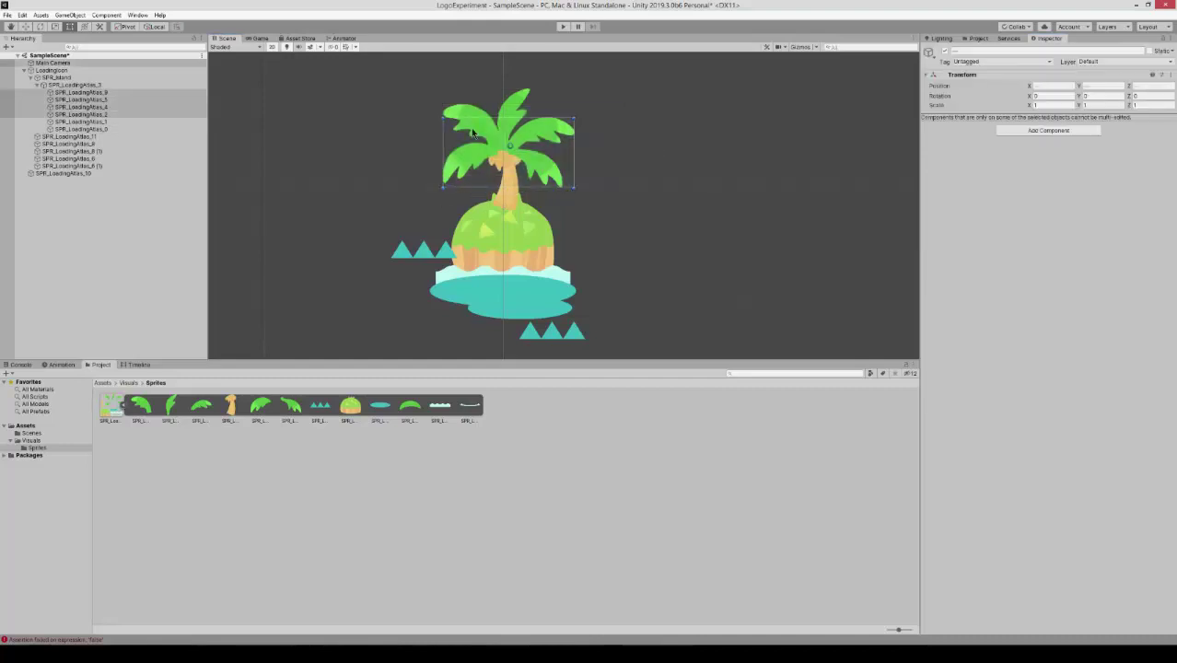
left_click(549, 130, "shift")
left_click(544, 166, "shift")
left_click(466, 161, "shift")
left_click_drag(505, 174, 603, 185)
key("ctrl+z")
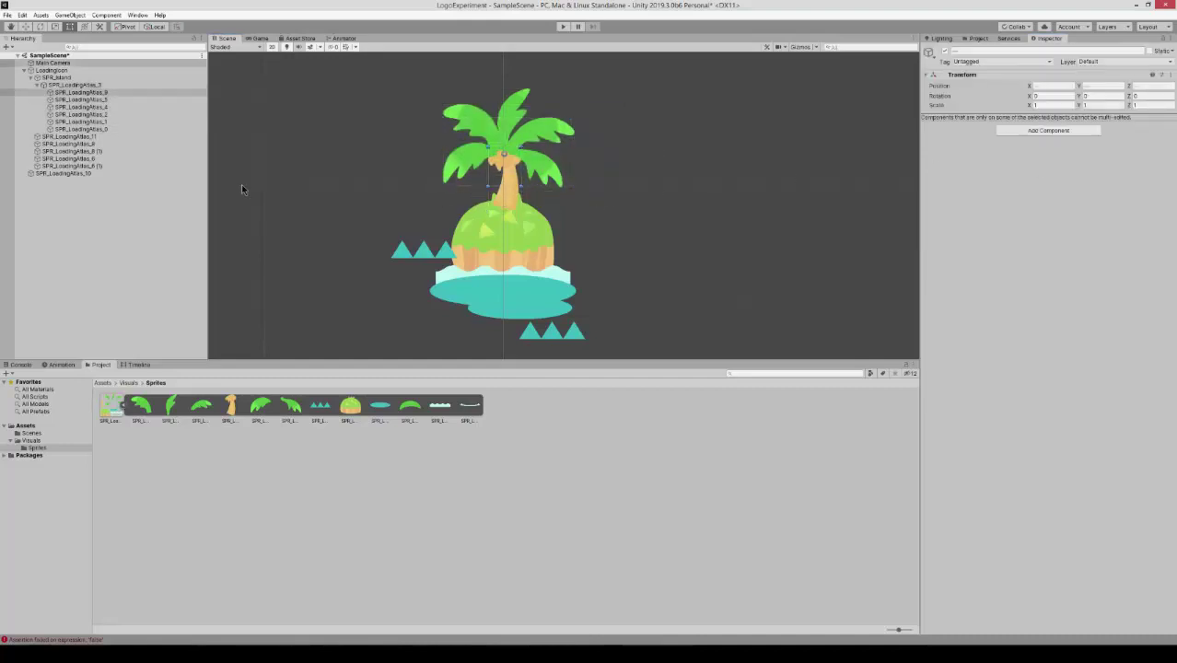
Set the Order in Layer of the green cap sprite on the trunk, SPR_LoadingAtlas_9, to 3
left_click(77, 92)
left_click(967, 214)
type("3.471")
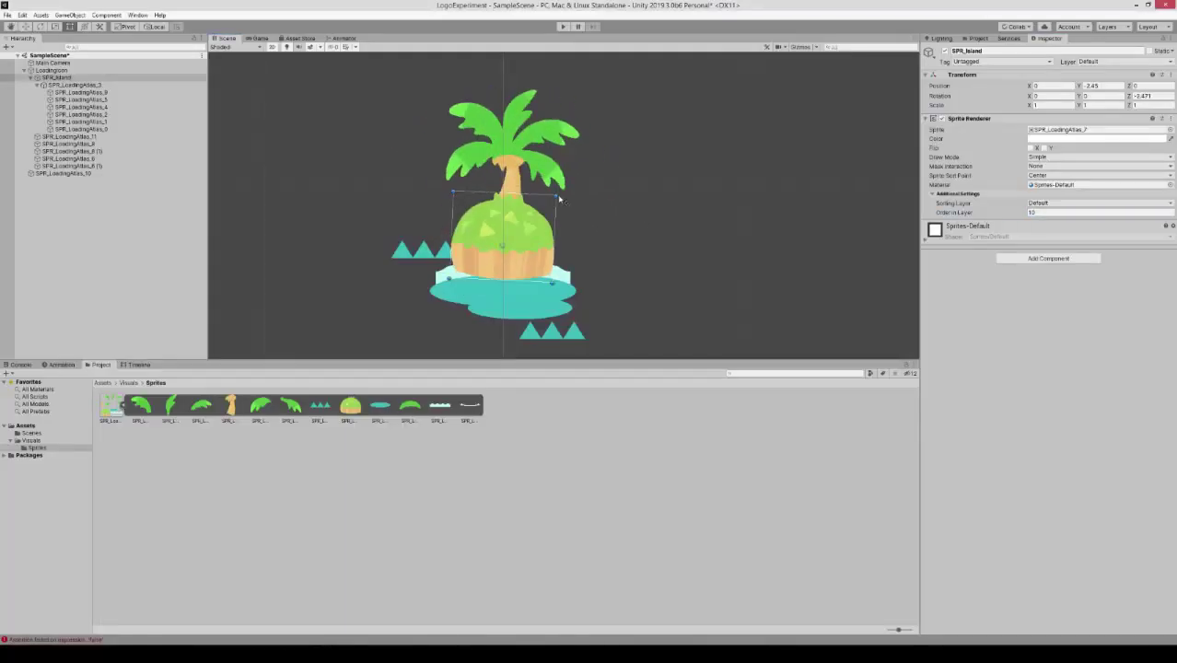
Set the Order in Layer of the pale wave strip, SPR_LoadingAtlas_10, to 12 so it covers the island's base
left_click(98, 171)
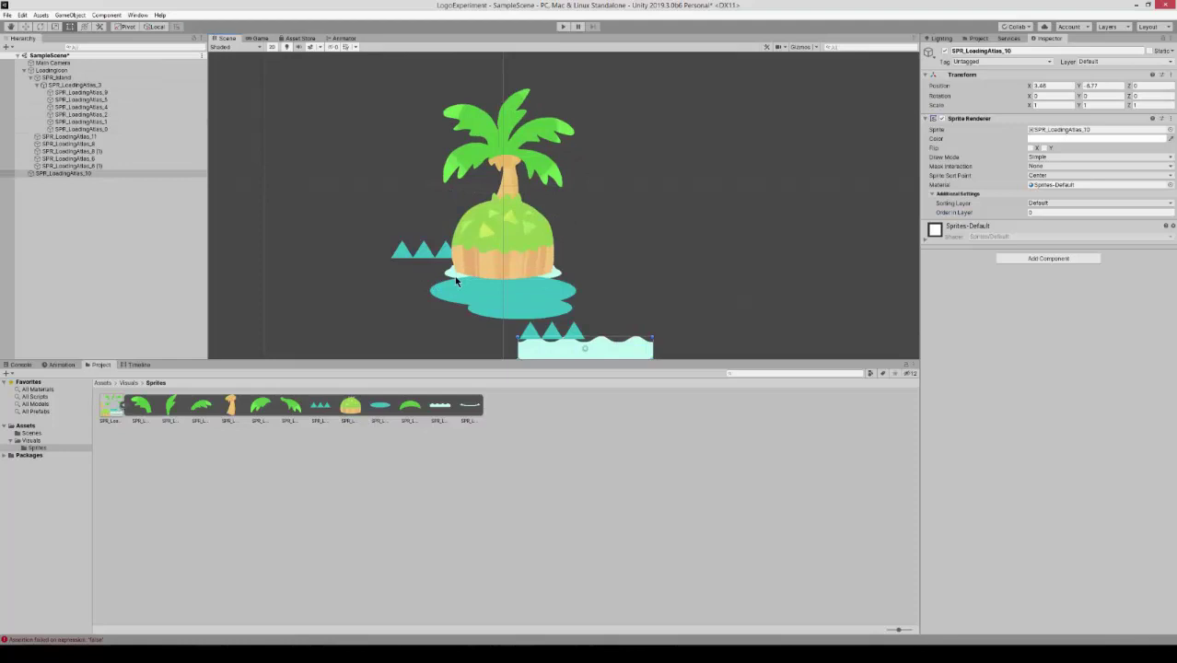
left_click(111, 136)
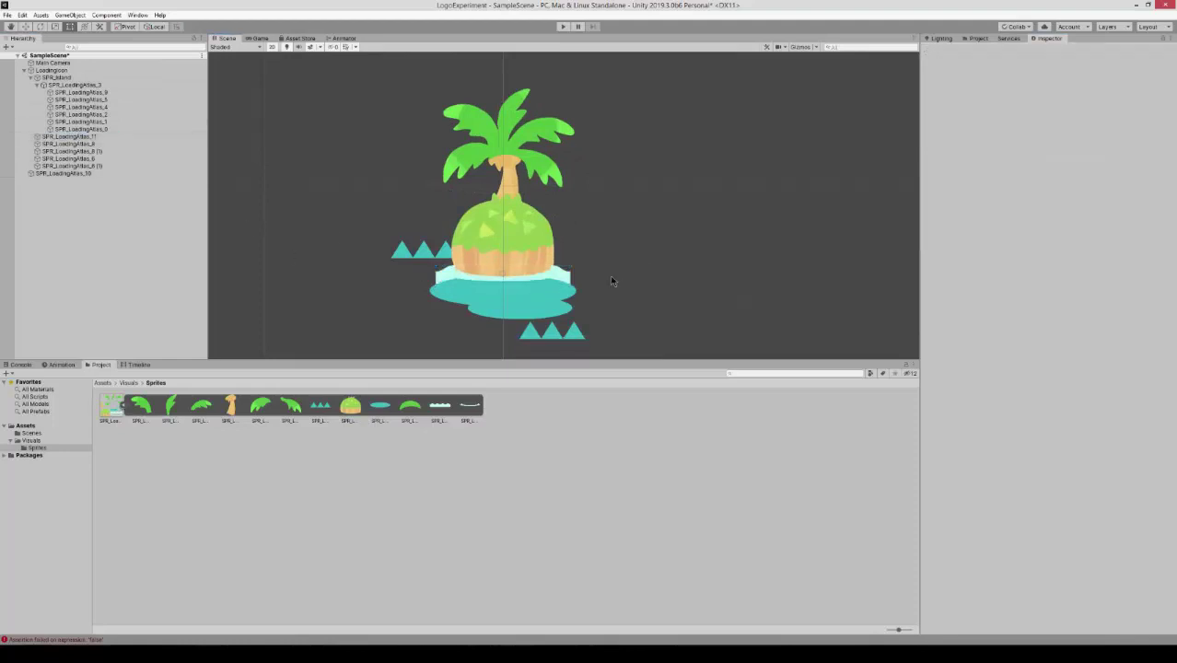
left_click(83, 174)
left_click(1036, 212)
type("12")
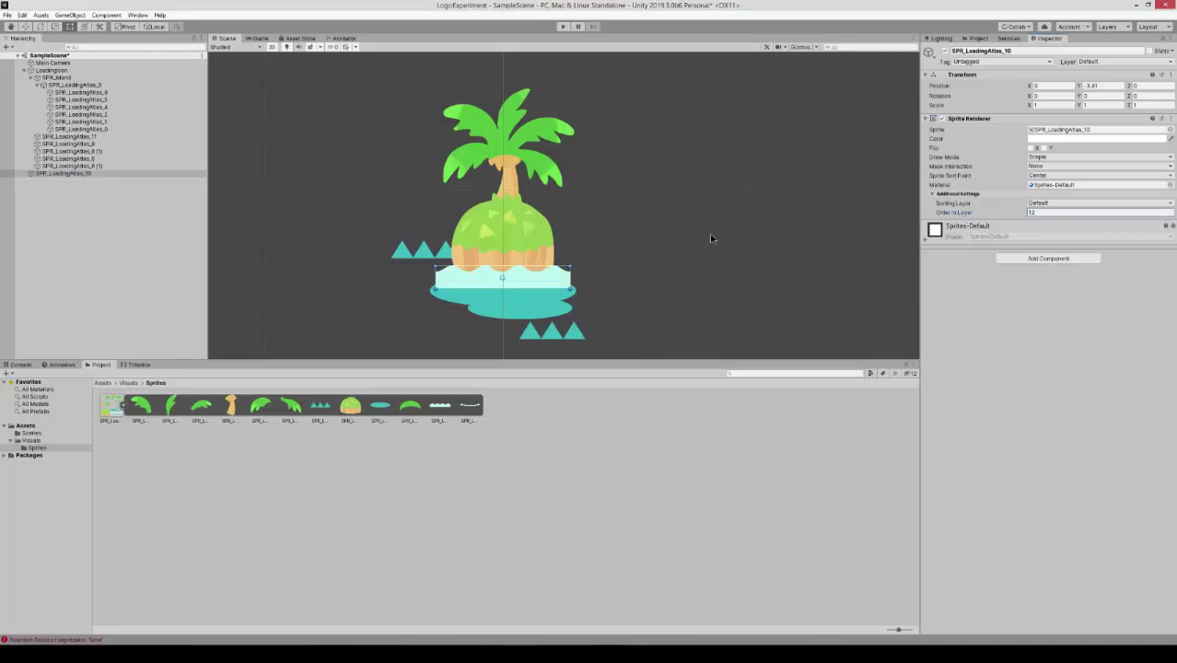
Rename the trunk object as SPR_Trunk and its first child, the green cap, as SPR_Cap
middle_click_drag(575, 245, 587, 218)
scroll(587, 218, "down", 1)
left_click(106, 86)
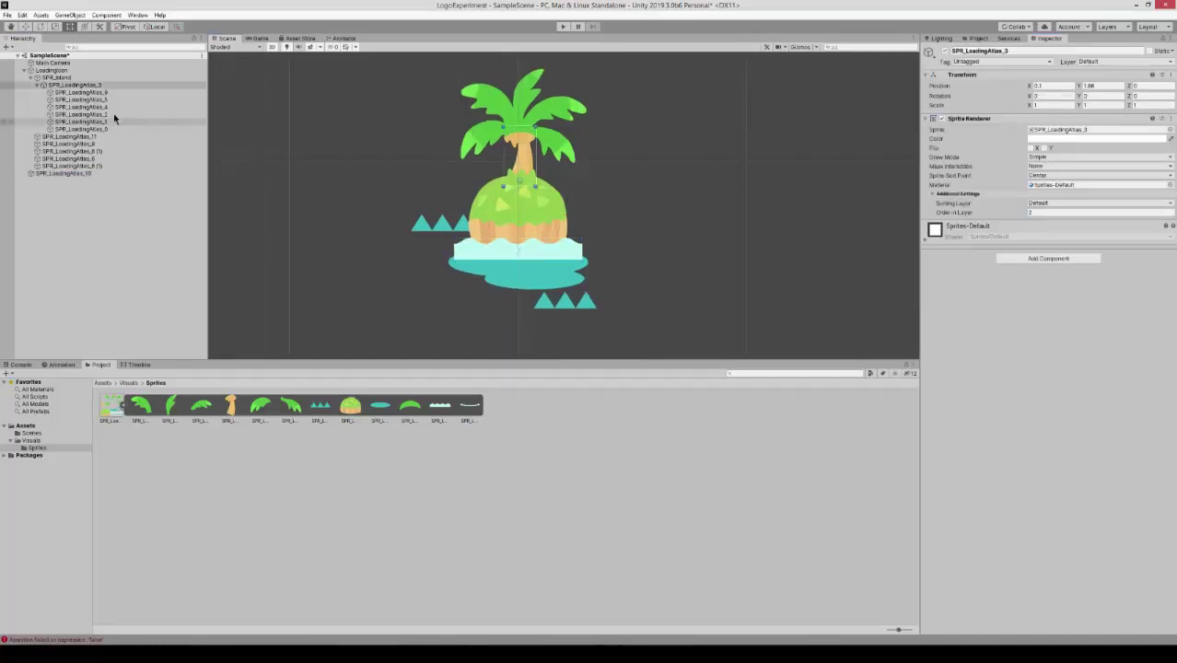
key("F2")
type("SPR_Trunk")
left_click(91, 94)
key("F2")
type("SPR_Cap")
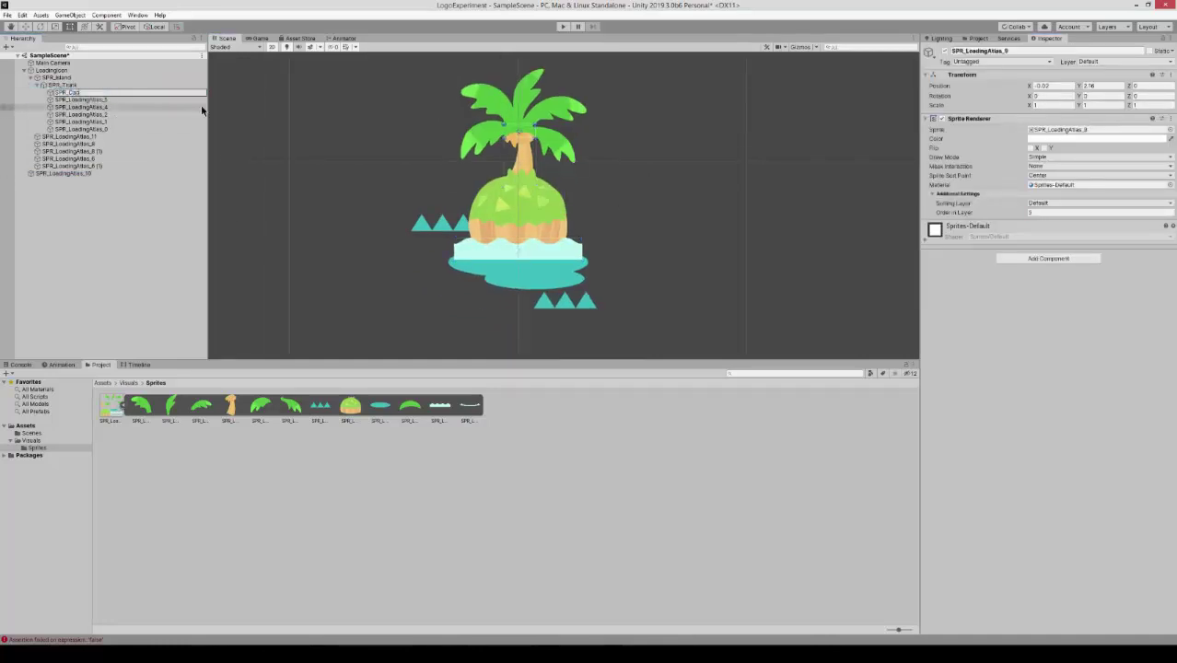
Rename SPR_LoadingAtlas_11 as SPR_Foam and the pale wave strip as SPR_FrontWaves
left_click(84, 138)
key("F2")
type("SPR_Foam")
key("Return")
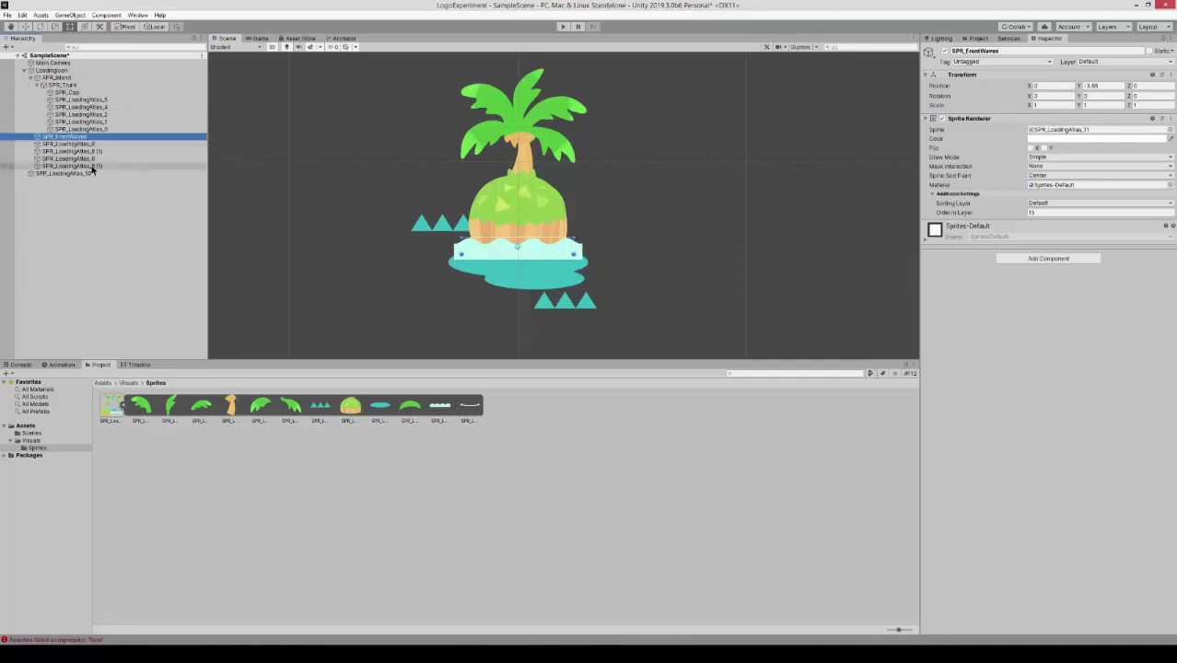
key("F2")
key("Return")
left_click(51, 174)
key("F2")
type("SPR_FrontWaves")
key("Return")
Rename the front triangle waves as SPR_Crests02 and the back triangle waves as SPR_Crests01
left_click(92, 166)
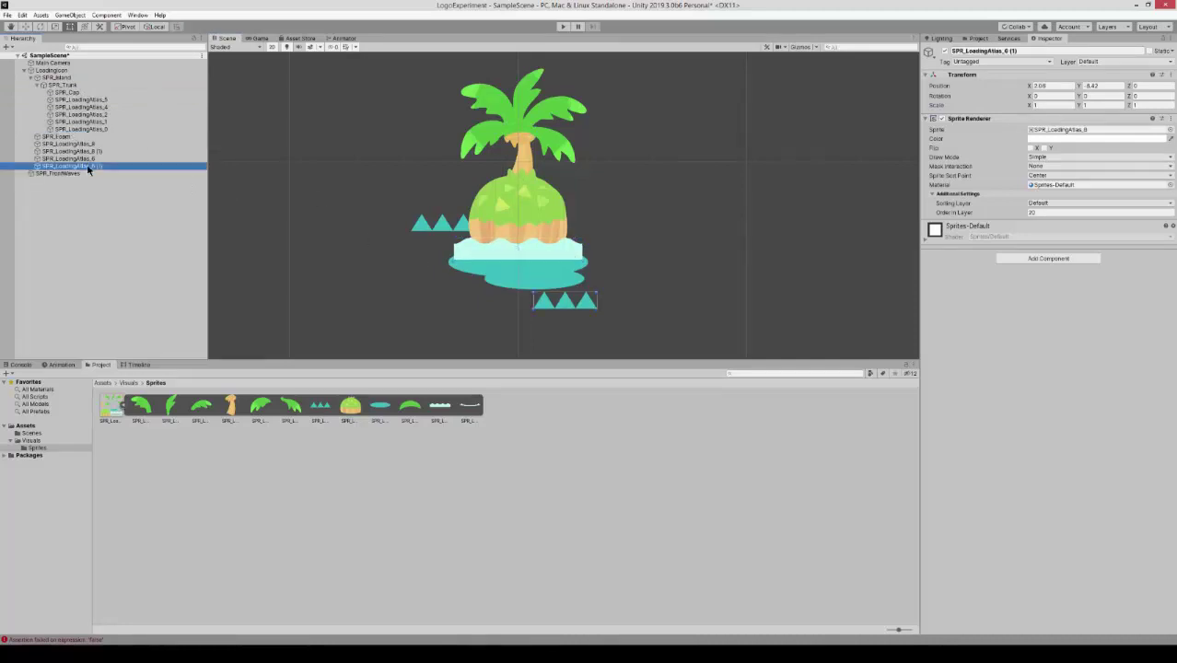
key("F2")
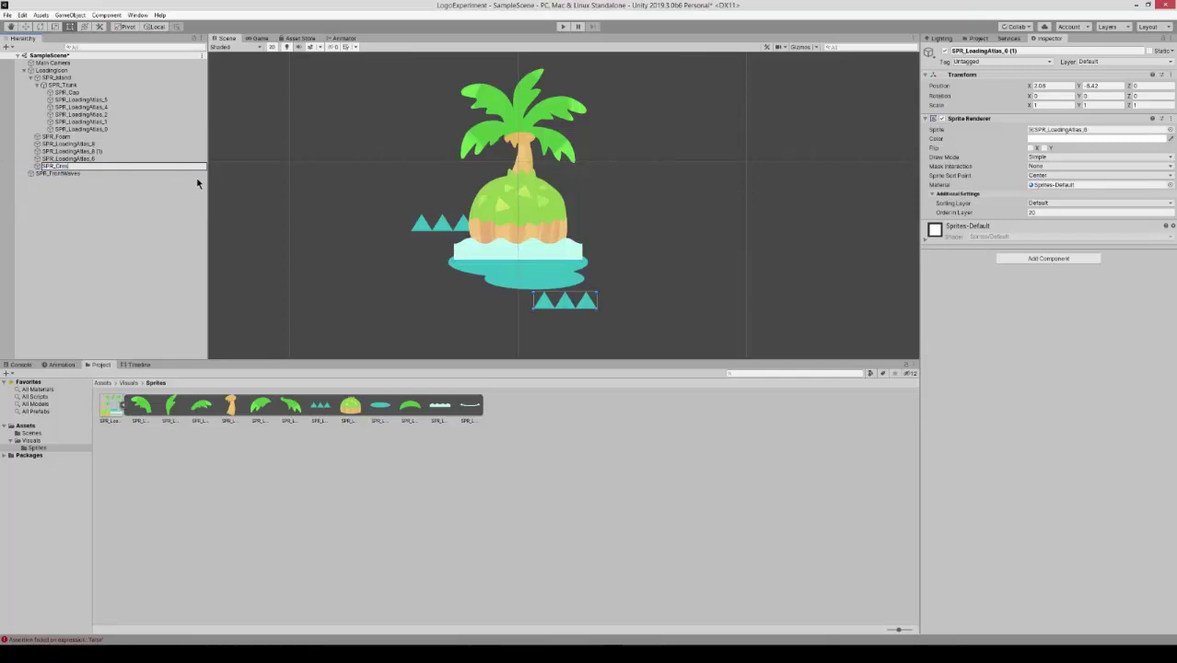
key("Return")
left_click(80, 159)
key("F2")
type("SPR_Crests01")
key("Return")
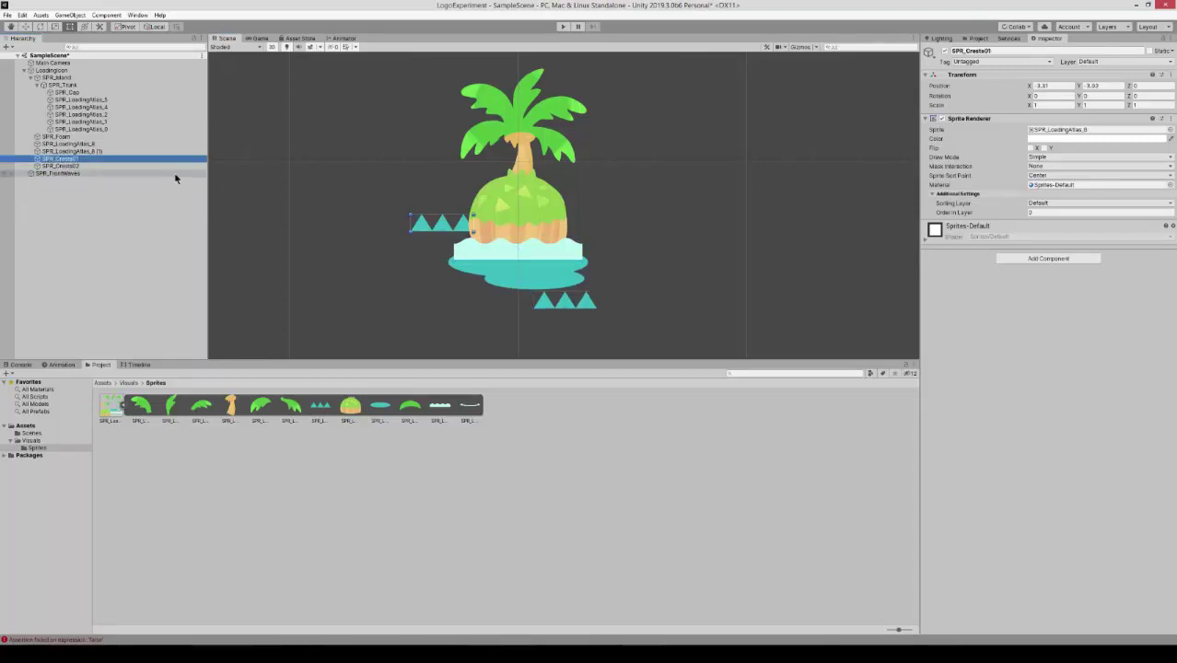
Rename the small water oval as SPR_LReflectionSmall and the large one as SPR_ReflectionBig
left_click(97, 152)
key("F2")
type("SPR_LReflectionSmall")
key("Return")
key("Up")
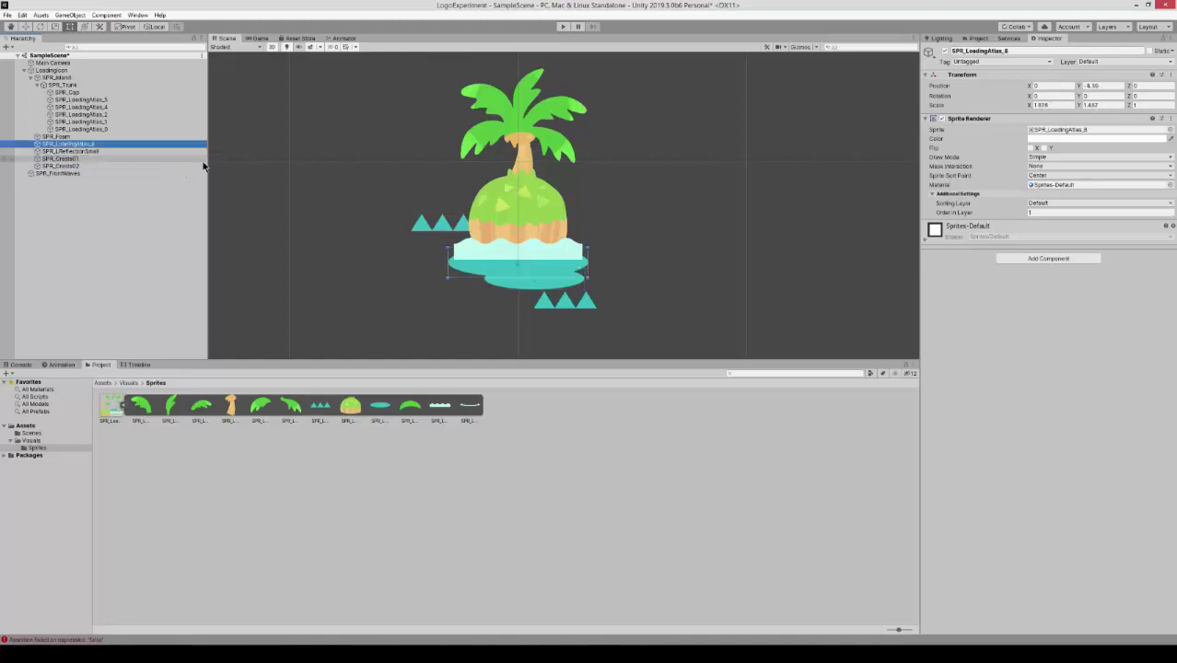
key("F2")
key("Return")
key("Down")
type("SPR_ReflectionBig")
key("Return")
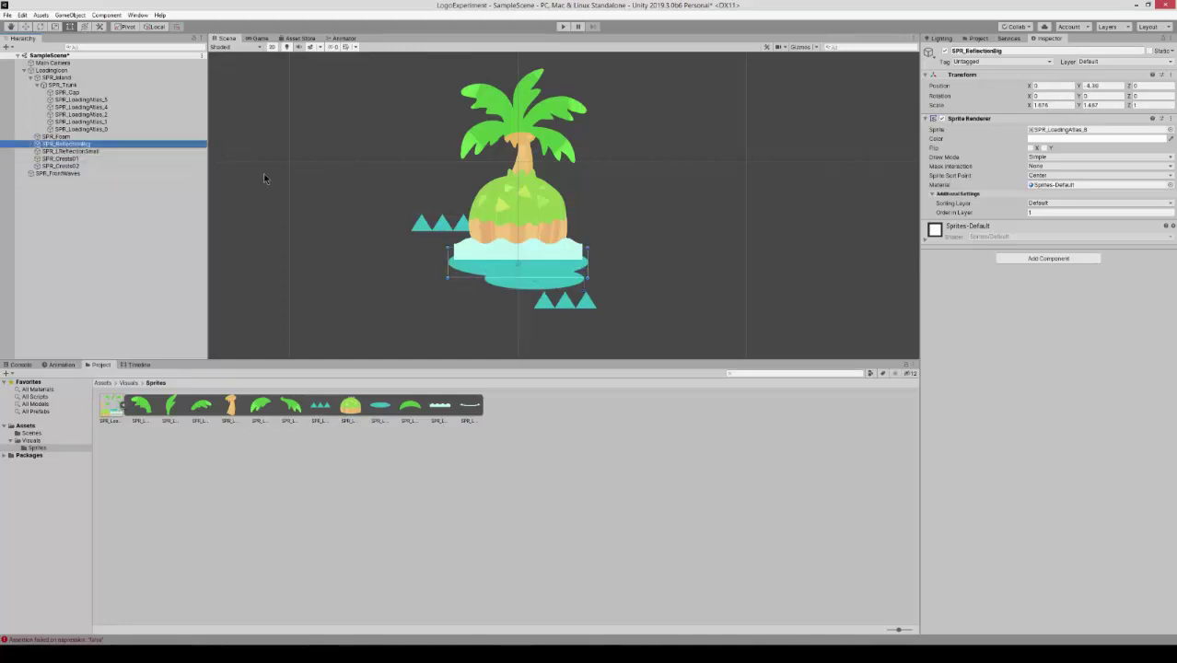
Try moving the LoadingIcon group, undo the move, and make SPR_FrontWaves a child of LoadingIcon
scroll(404, 229, "down", 8)
left_click(92, 71)
key("w")
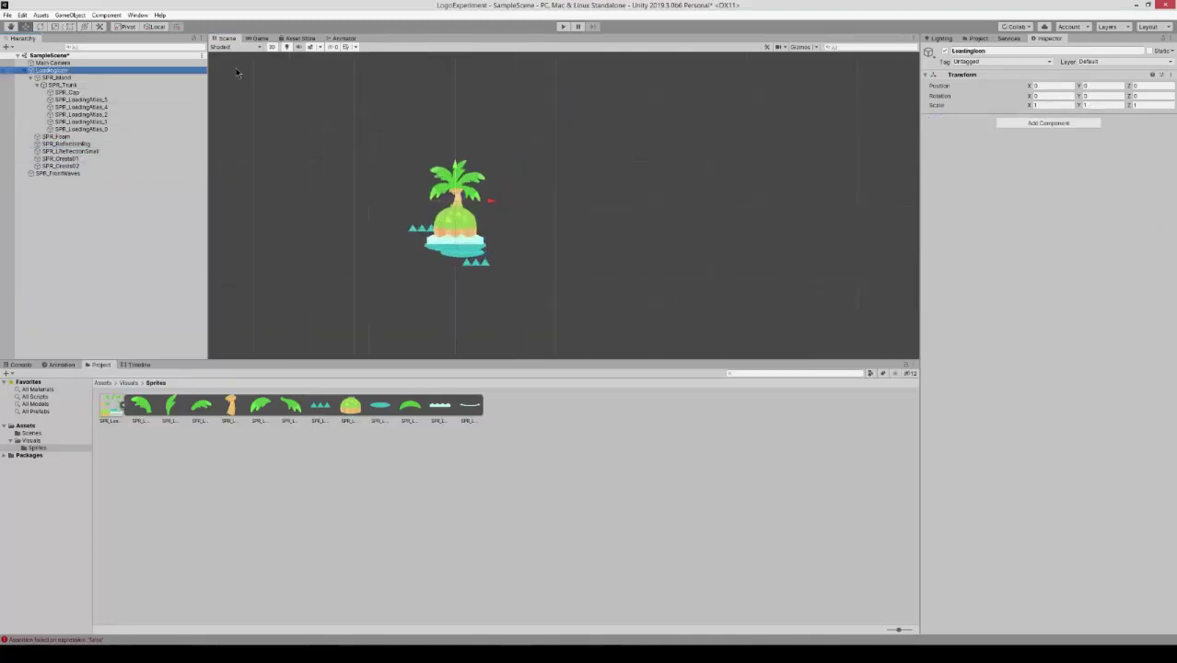
left_click_drag(457, 197, 492, 169)
key("ctrl+z")
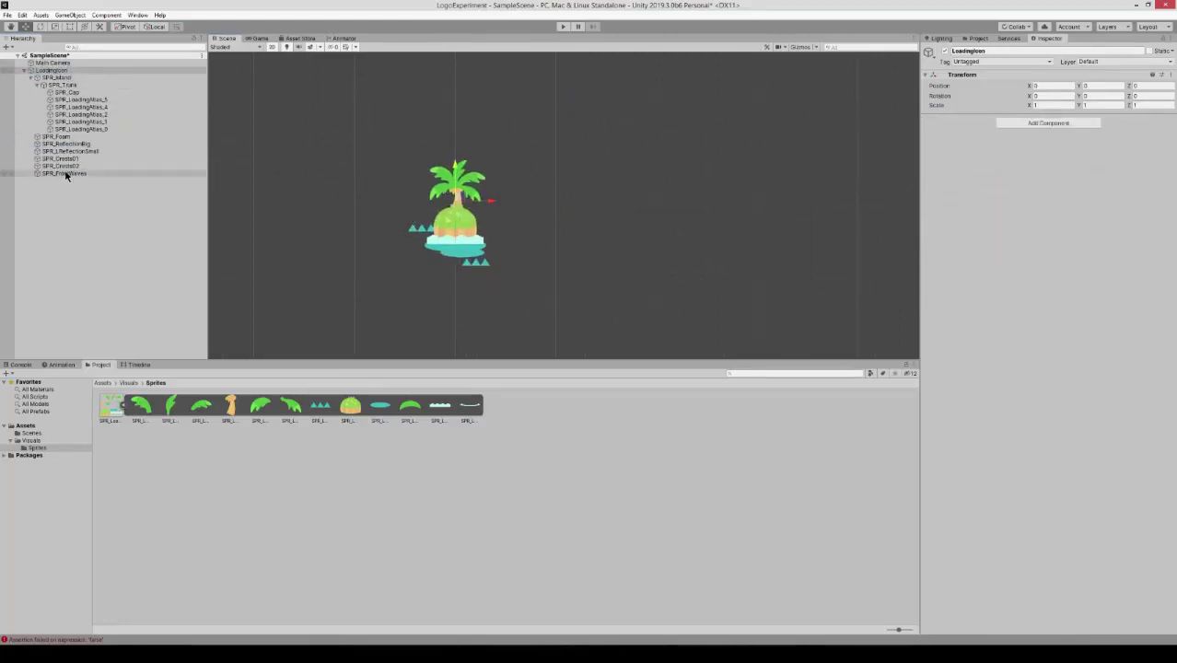
left_click(75, 71)
Create an animation clip named Loading for LoadingIcon, saved in a new Animations folder
left_click(60, 365)
left_click(568, 518)
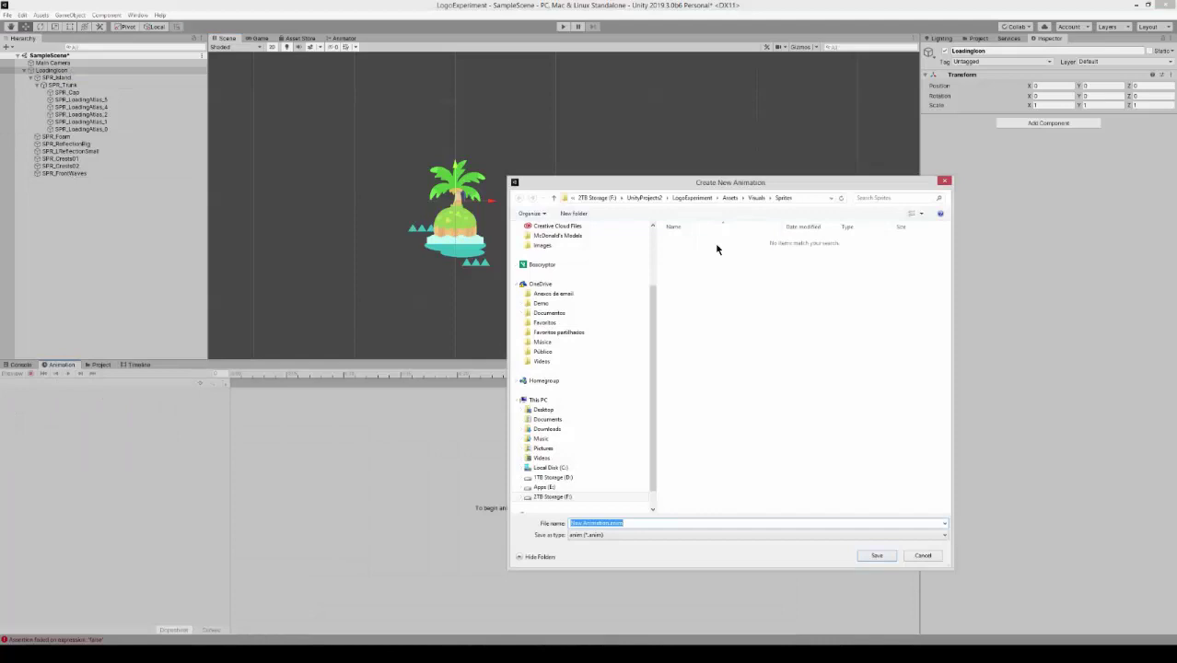
type("Animations")
key("Return")
key("Return")
type("Loading")
key("Return")
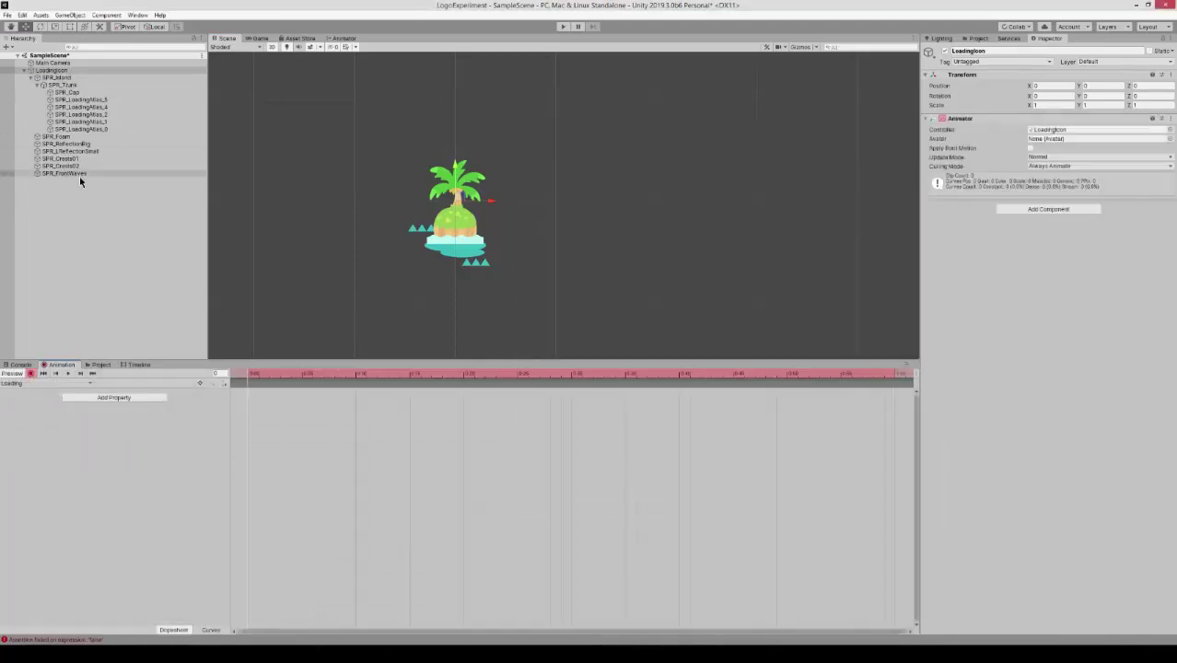
Show the timeline in frames and keyframe SPR_Island bobbing vertically at frames 0, 45 and 90, with the first key copied to the end
key("f")
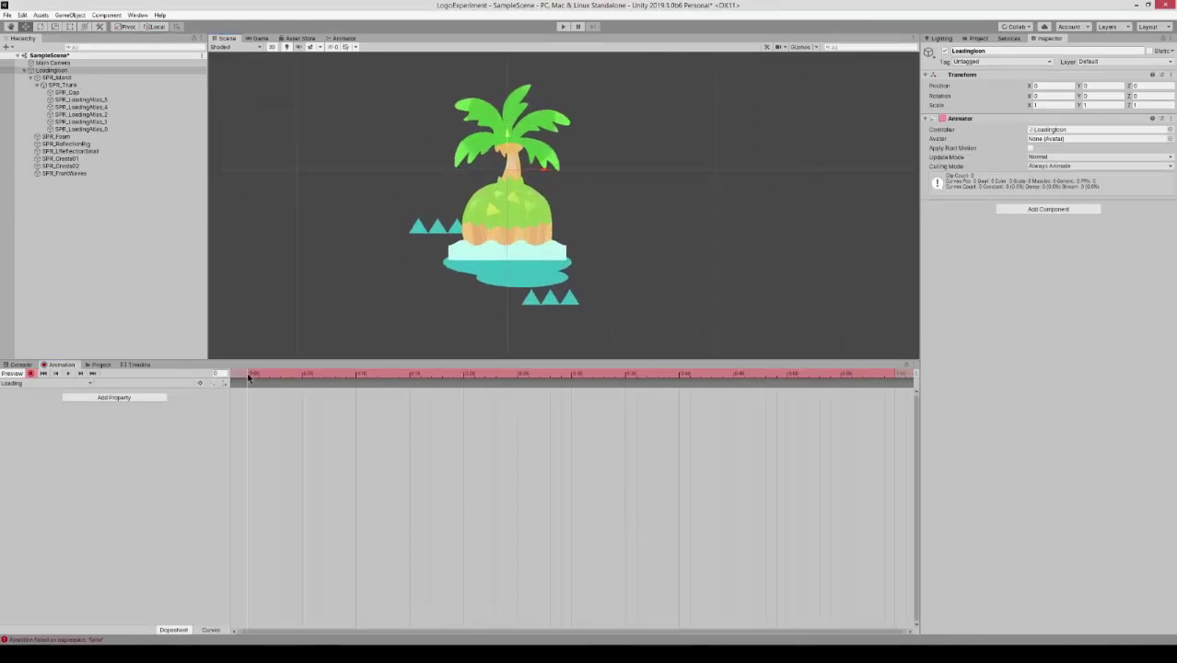
left_click_drag(255, 376, 797, 386)
left_click(915, 375)
left_click(935, 396)
left_click_drag(635, 375, 258, 376)
left_click_drag(505, 226, 507, 224)
scroll(721, 397, "down", 4)
left_click(248, 391)
key("ctrl+c")
left_click(775, 374)
key("ctrl+v")
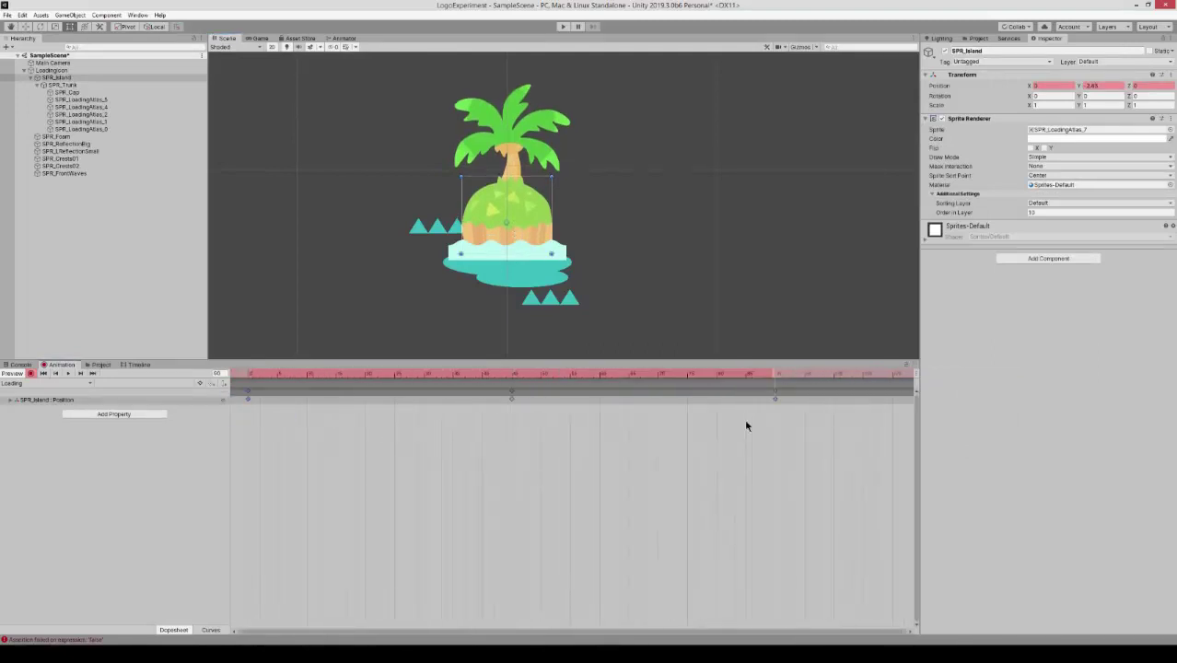
Preview the bobbing and duplicate SPR_Island's position keyframes from frame 90 so the motion runs to frame 180
scroll(746, 426, "down", 2)
left_click(69, 375)
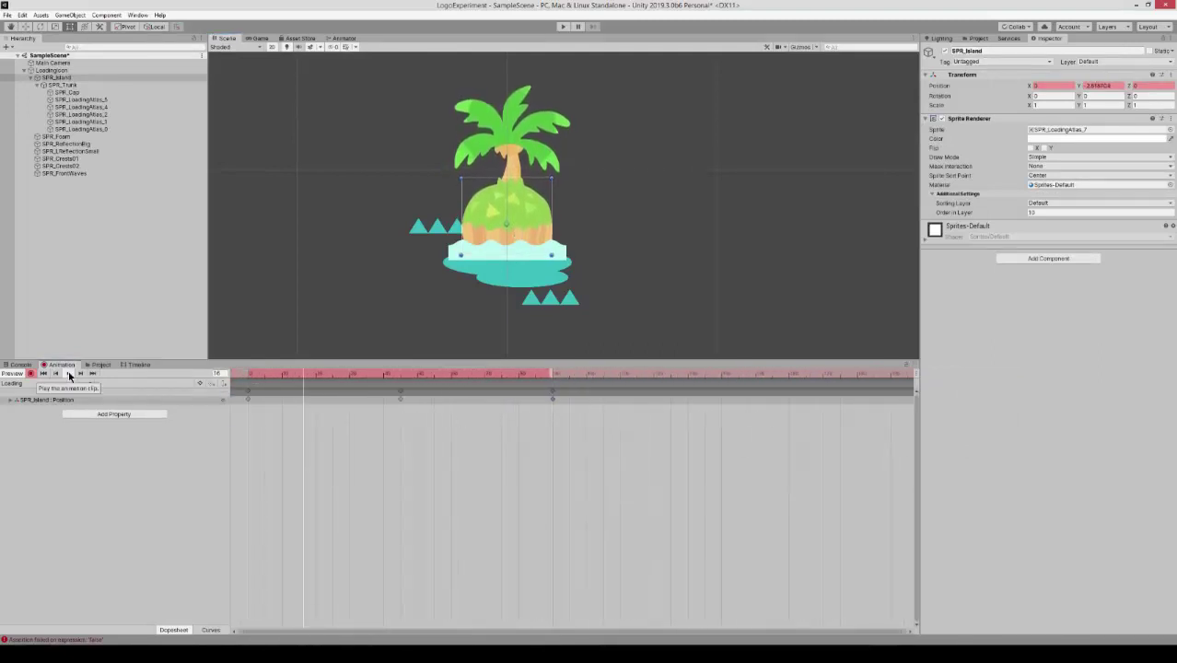
left_click(67, 374)
left_click_drag(234, 387, 607, 401)
key("ctrl+c")
left_click(553, 374)
key("ctrl+v")
left_click(248, 374)
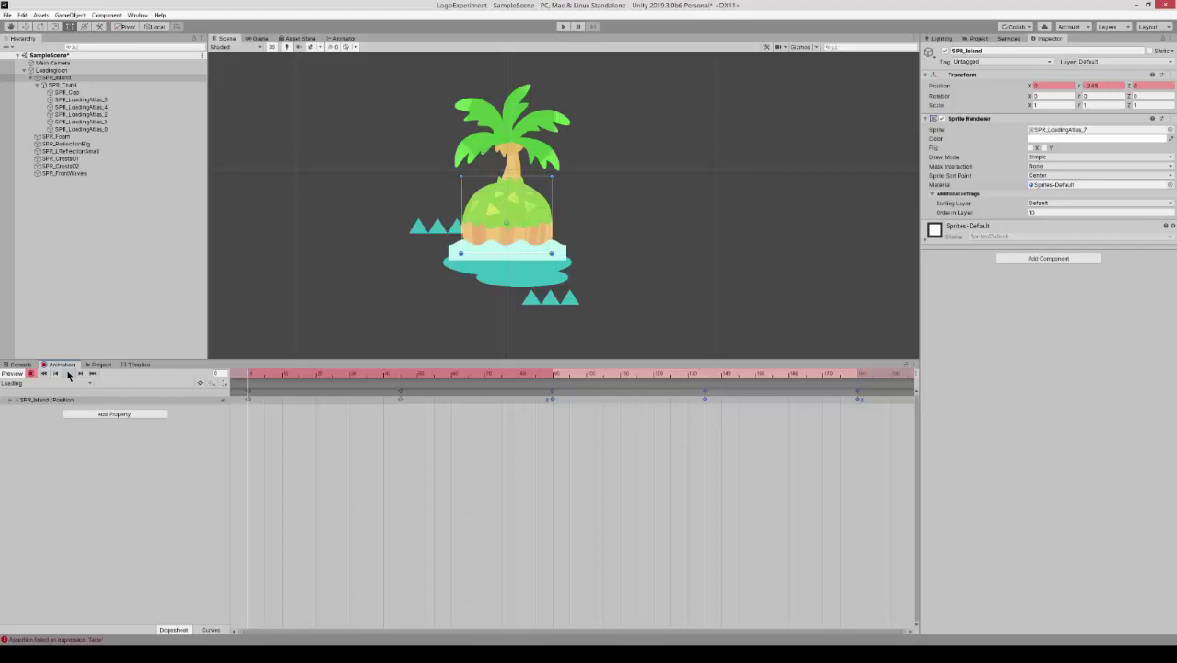
Keyframe a slight rocking rotation on SPR_Island at frames 0, 90 and 180, and enlarge the Scene view to preview it
left_click(65, 400)
left_click(244, 377)
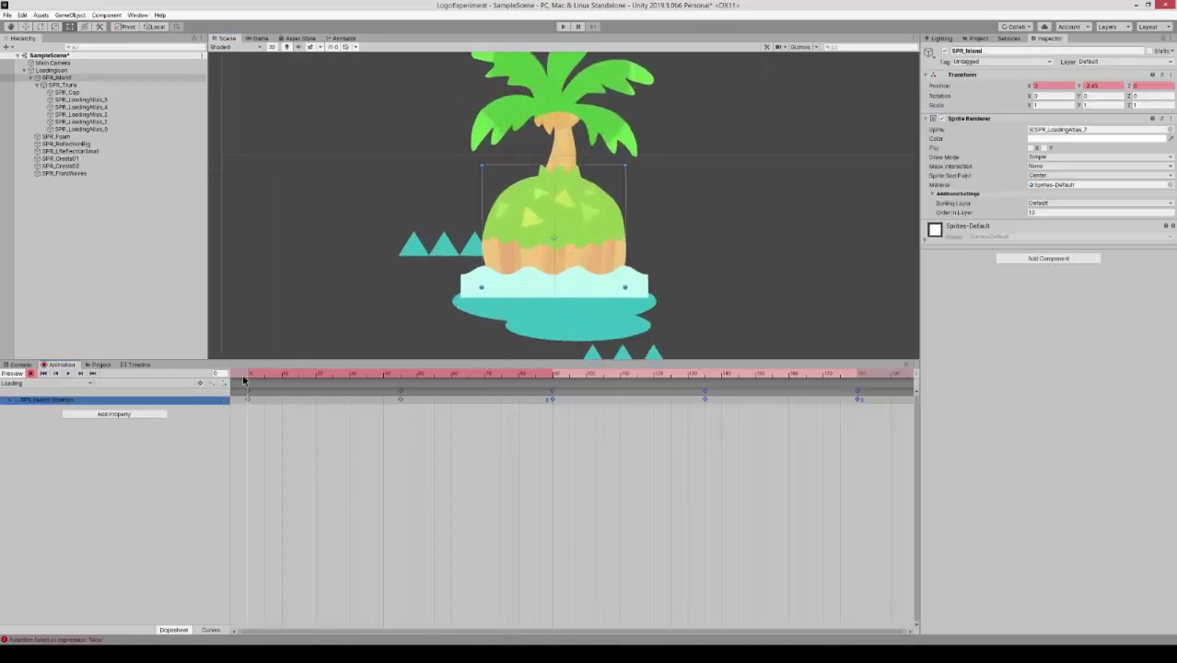
left_click_drag(479, 164, 477, 167)
left_click(856, 375)
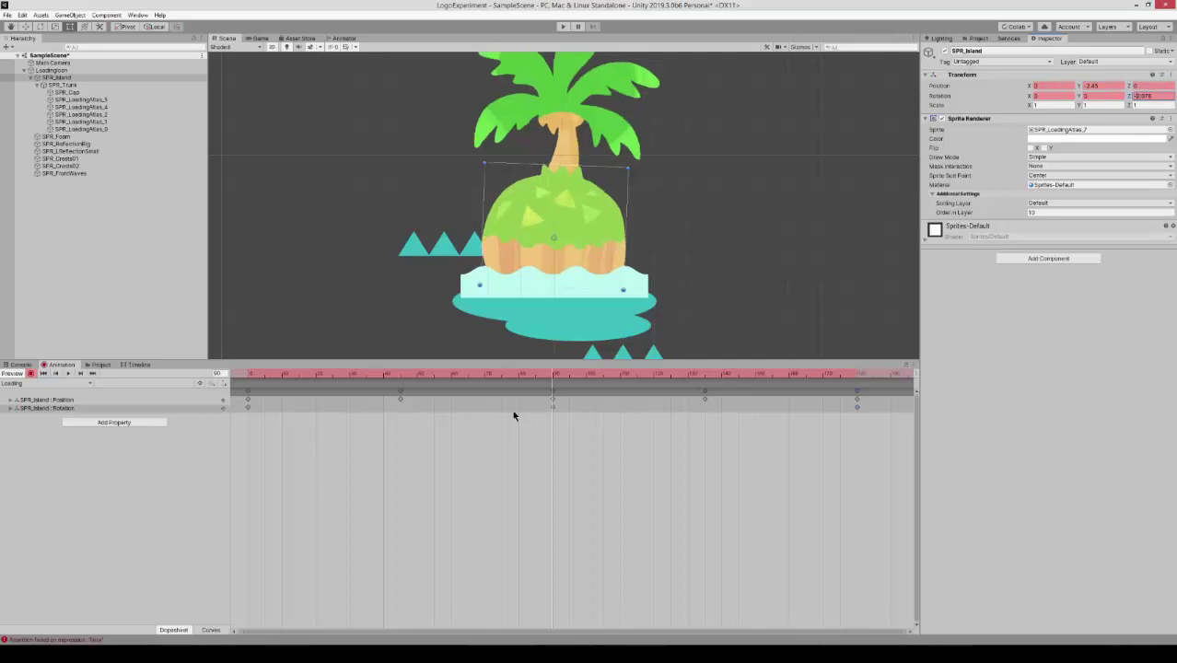
left_click(360, 307)
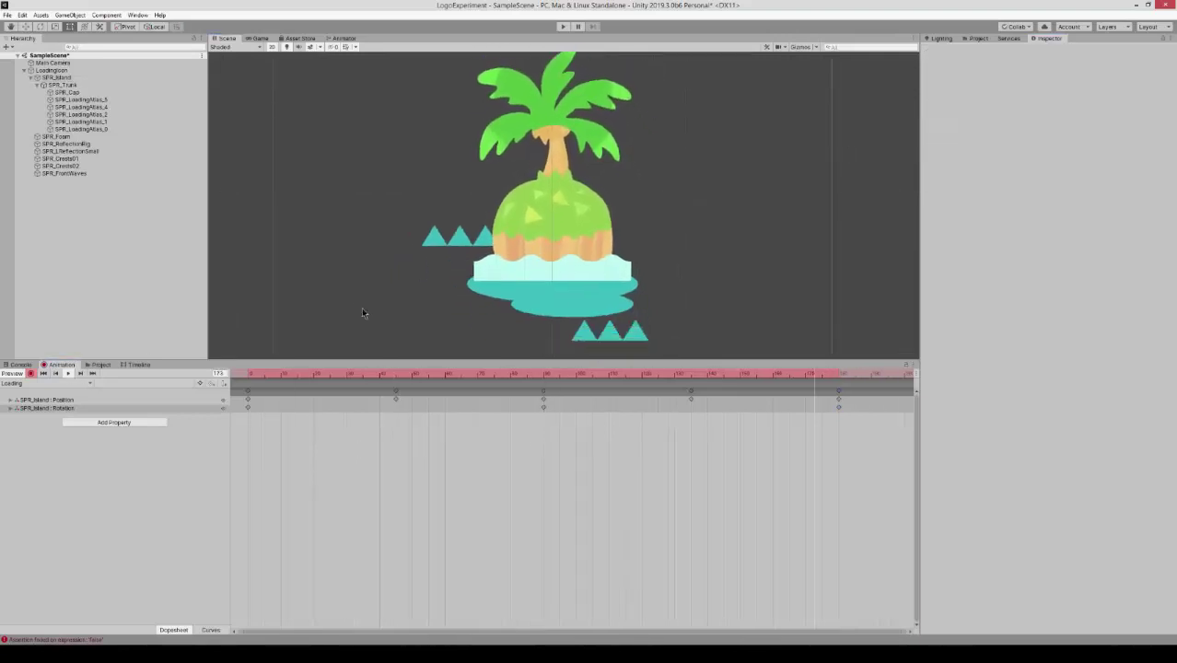
left_click_drag(457, 360, 488, 464)
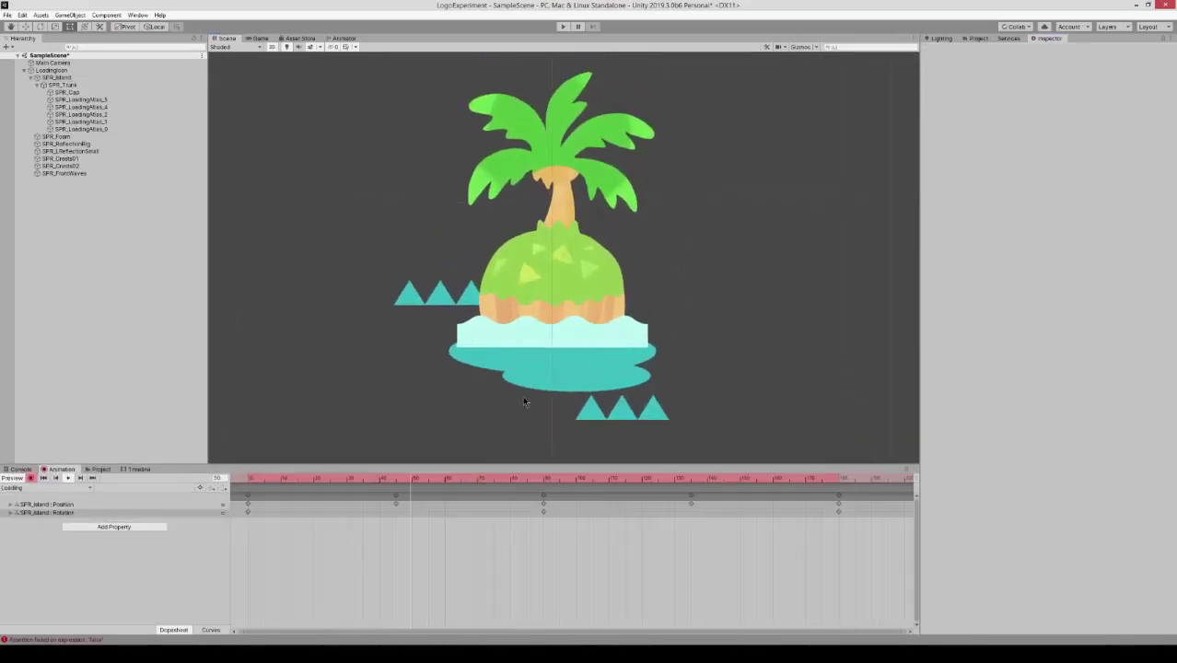
Keyframe SPR_Crests01's vertical scale as nearly flat at frame 0, full height at frame 30 and flat again at frame 60
left_click(406, 310)
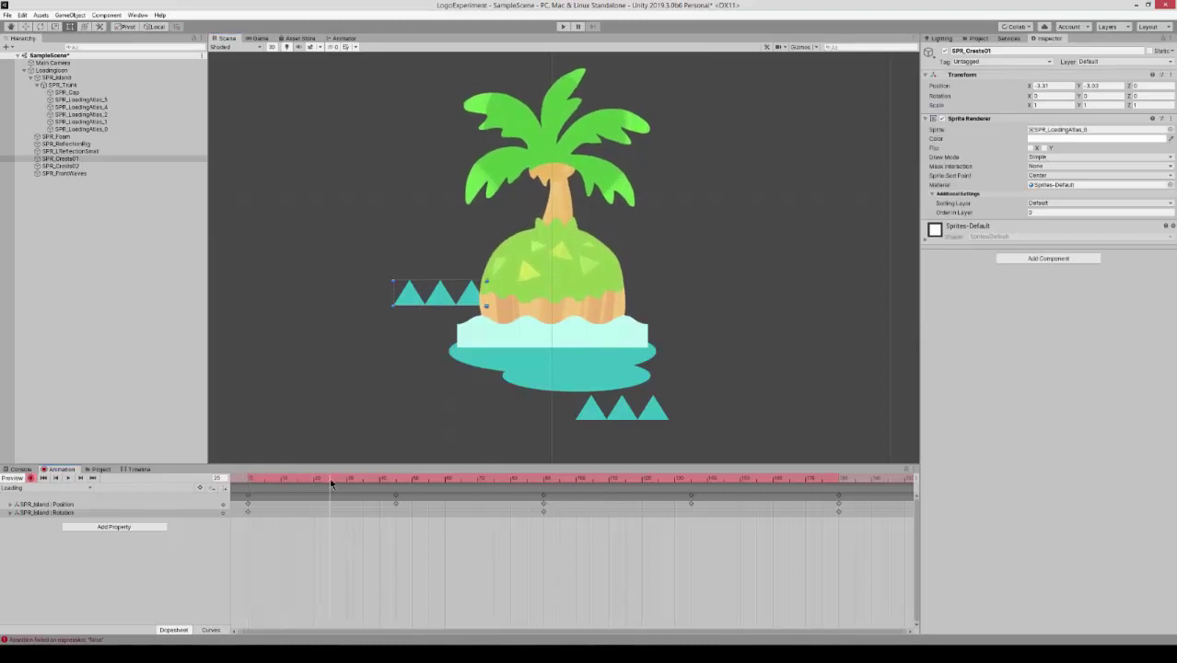
left_click(246, 480)
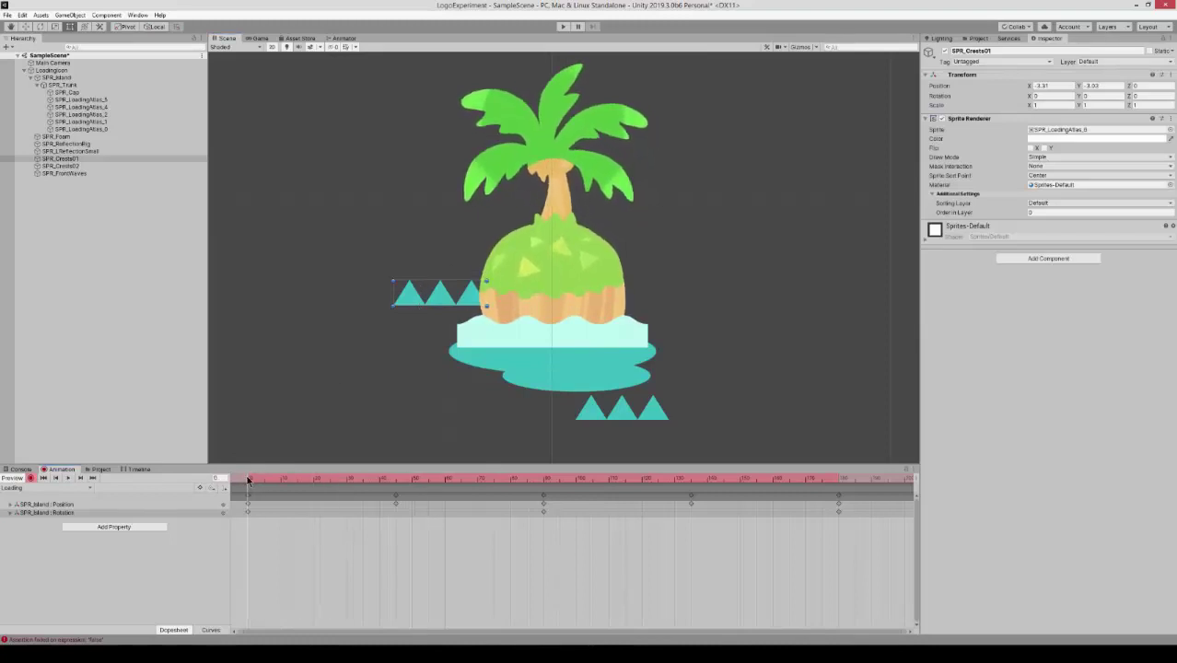
left_click_drag(256, 481, 346, 479)
left_click_drag(429, 280, 430, 281)
left_click_drag(339, 479, 246, 480)
left_click_drag(422, 280, 421, 305)
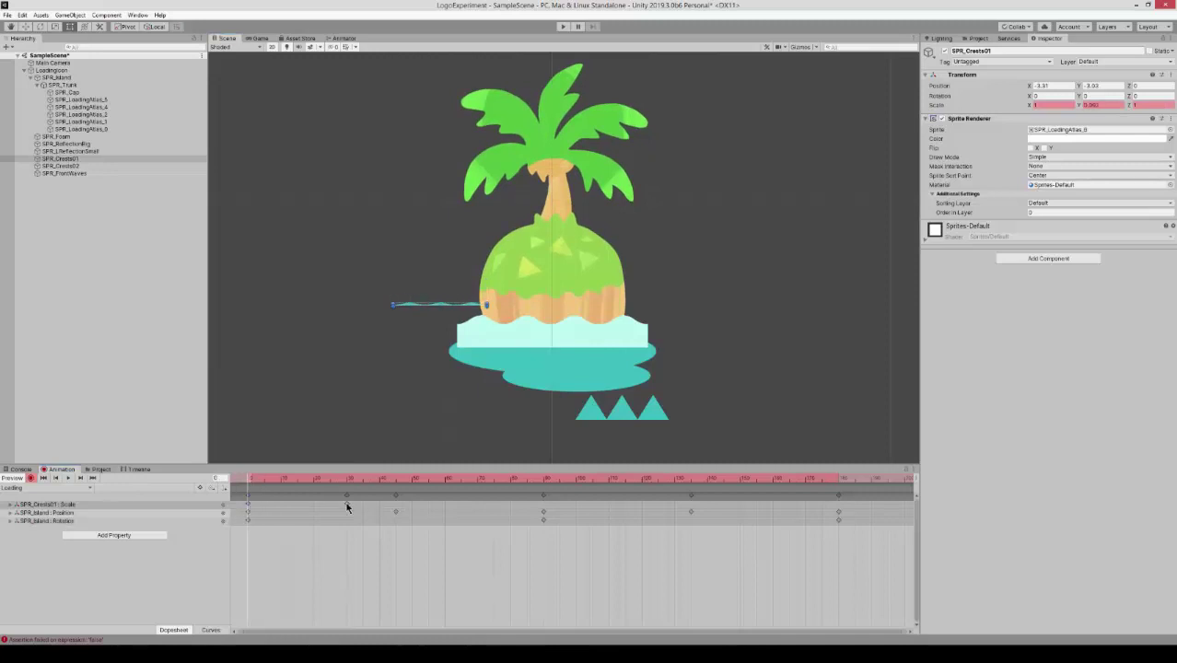
left_click(446, 479)
left_click_drag(251, 481, 438, 486)
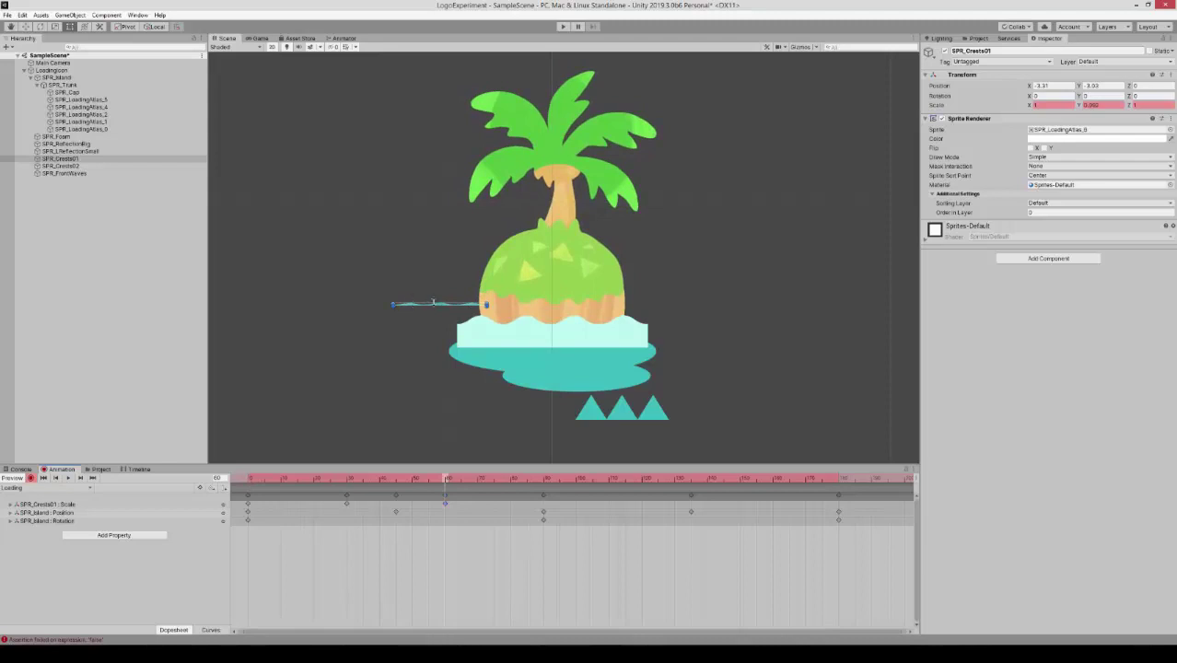
Keyframe SPR_Crests01 sliding rightward behind the island by frame 60 and preview the motion
scroll(462, 303, "up", 10)
left_click_drag(483, 312, 684, 312)
scroll(500, 317, "down", 5)
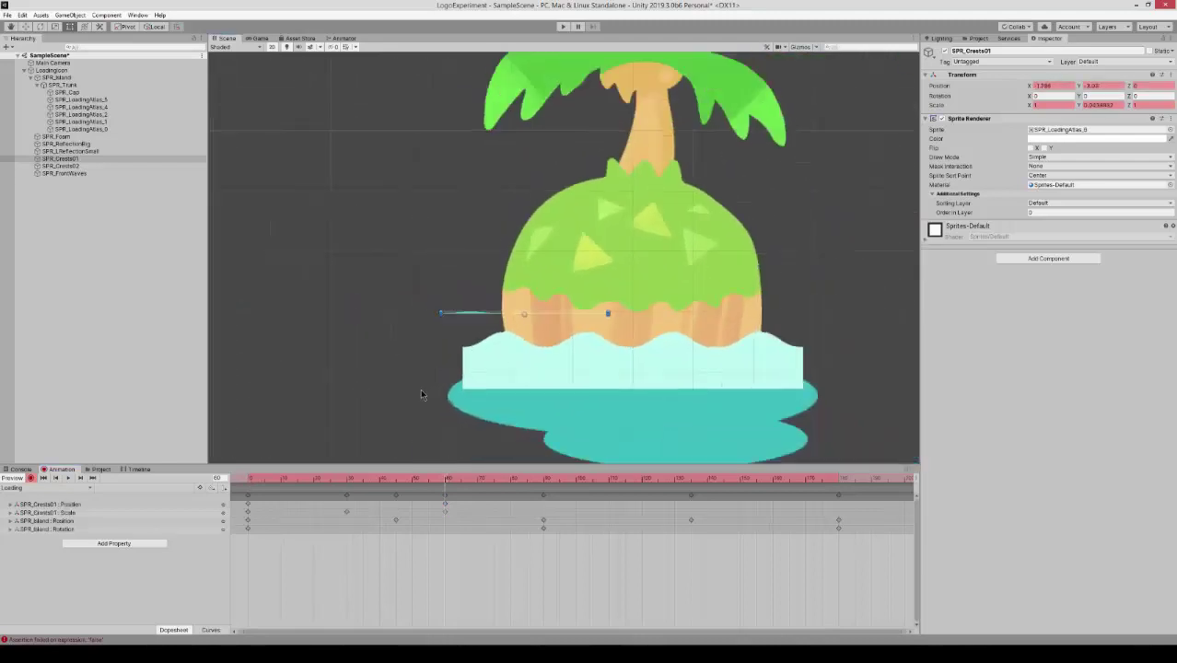
left_click_drag(248, 480, 444, 481)
left_click(297, 477)
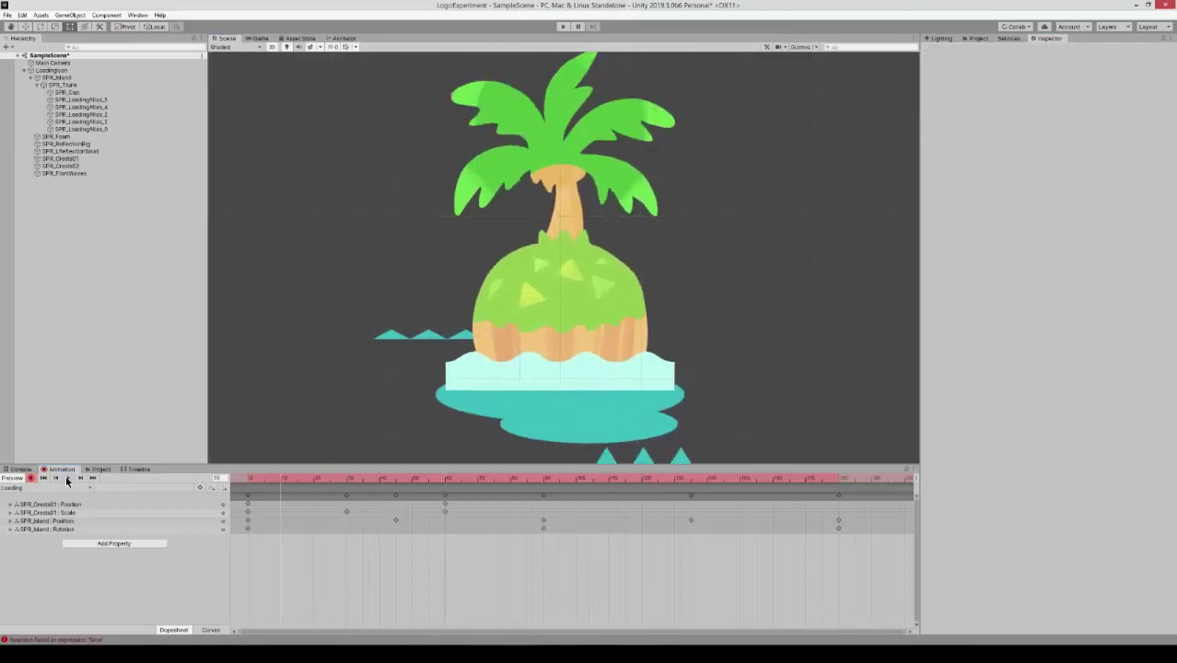
Stretch SPR_Crests01's position and scale keyframes so they peak at frame 45 and end at frame 90, and preview the motion
left_click(68, 478)
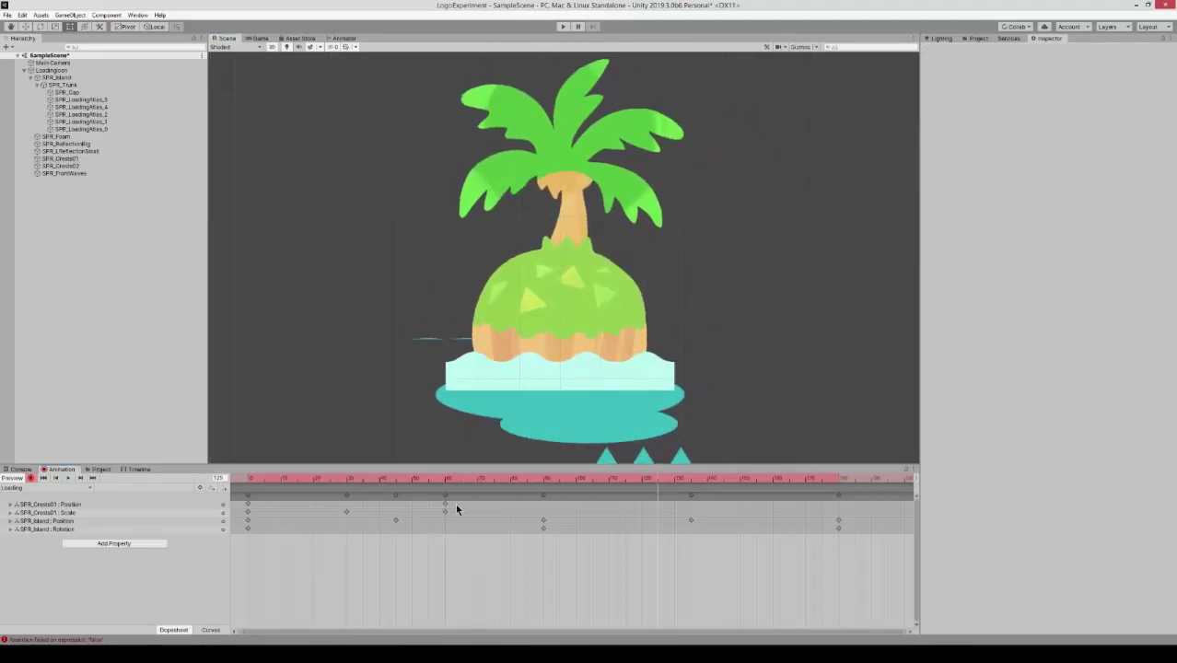
left_click_drag(455, 507, 545, 507)
left_click(68, 478)
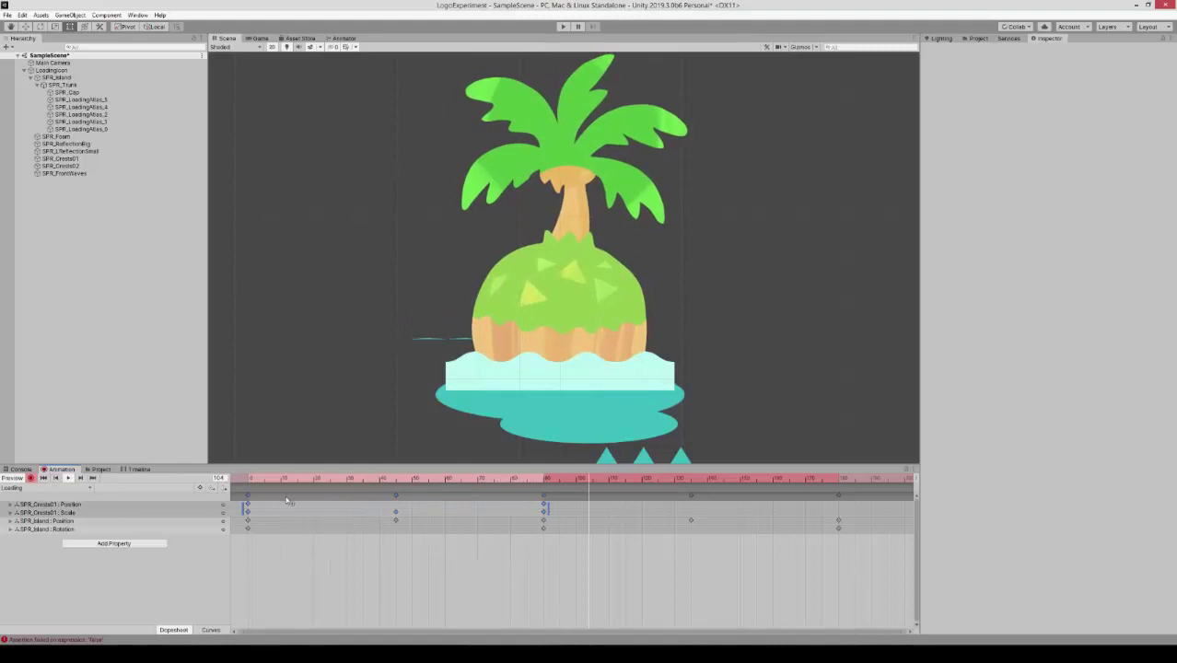
scroll(434, 528, "down", 6)
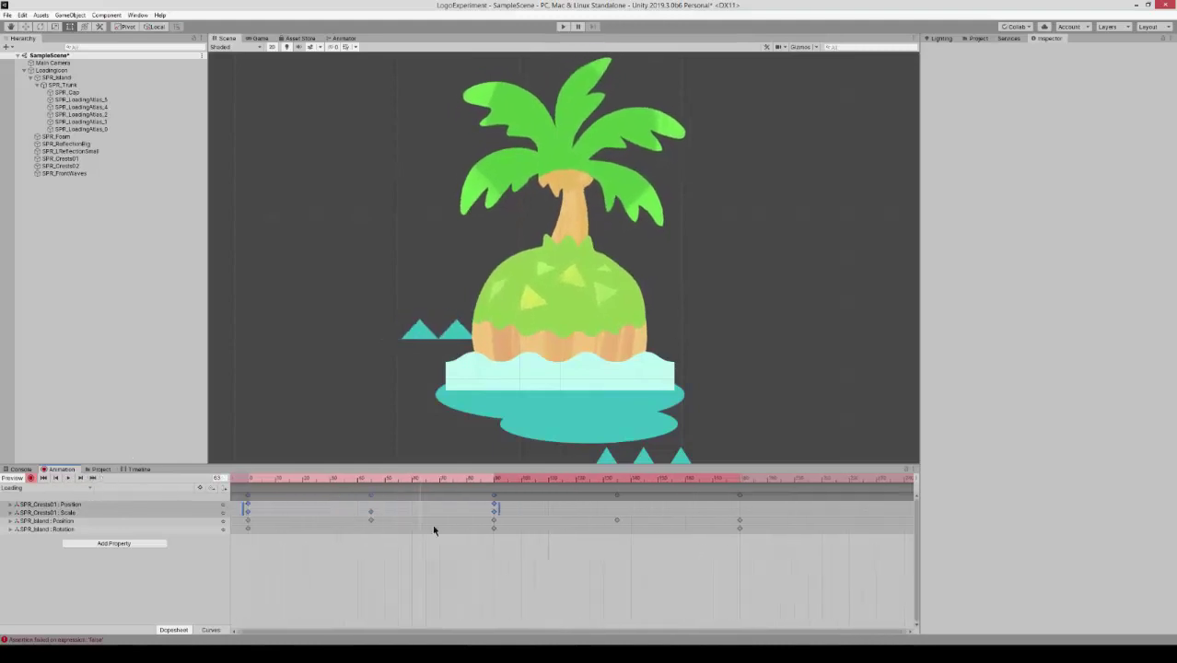
left_click(66, 479)
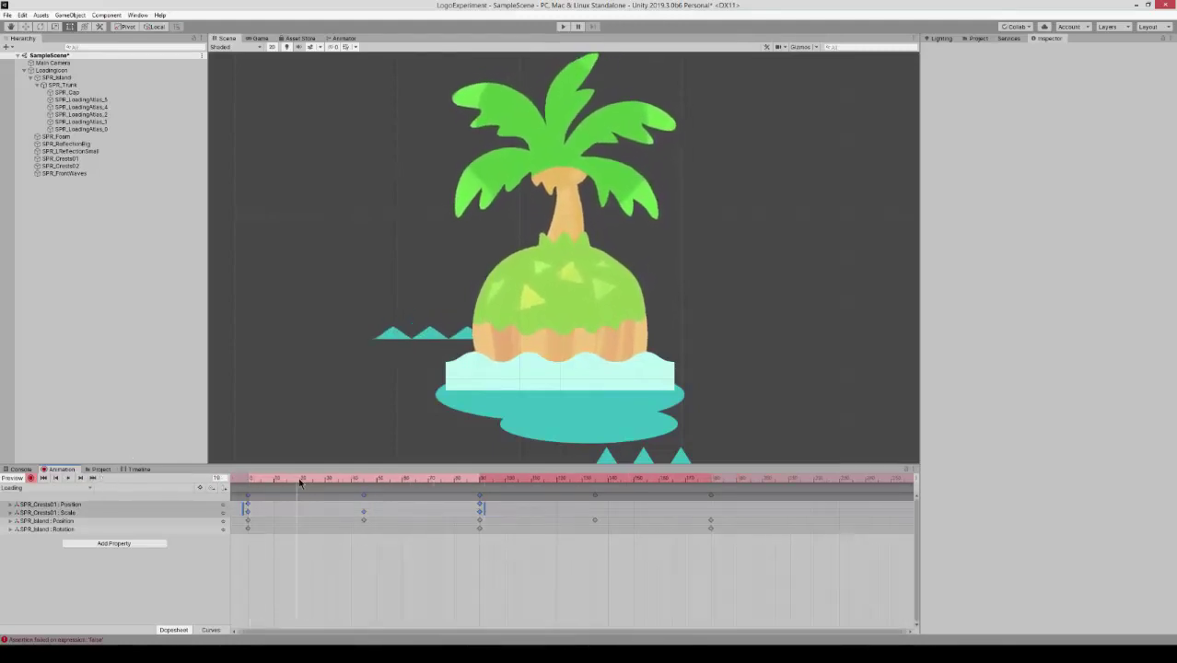
Make SPR_Crests01's position curve linear between frames 0 and 90 and preview its constant-speed slide
left_click(430, 508)
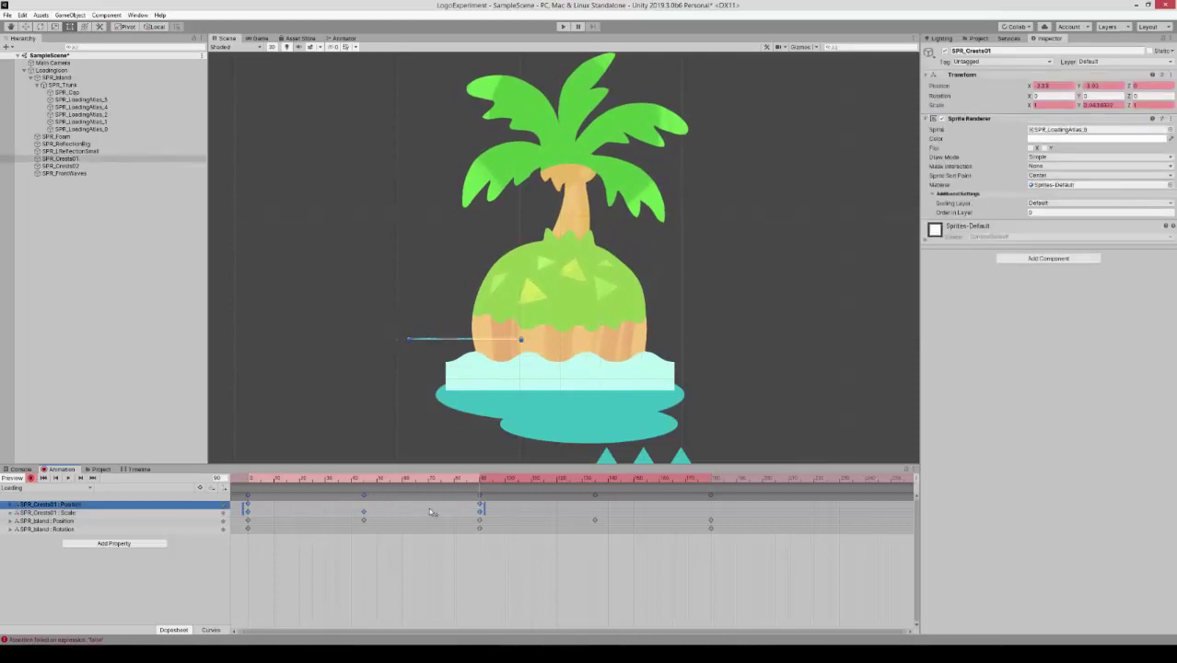
left_click(211, 630)
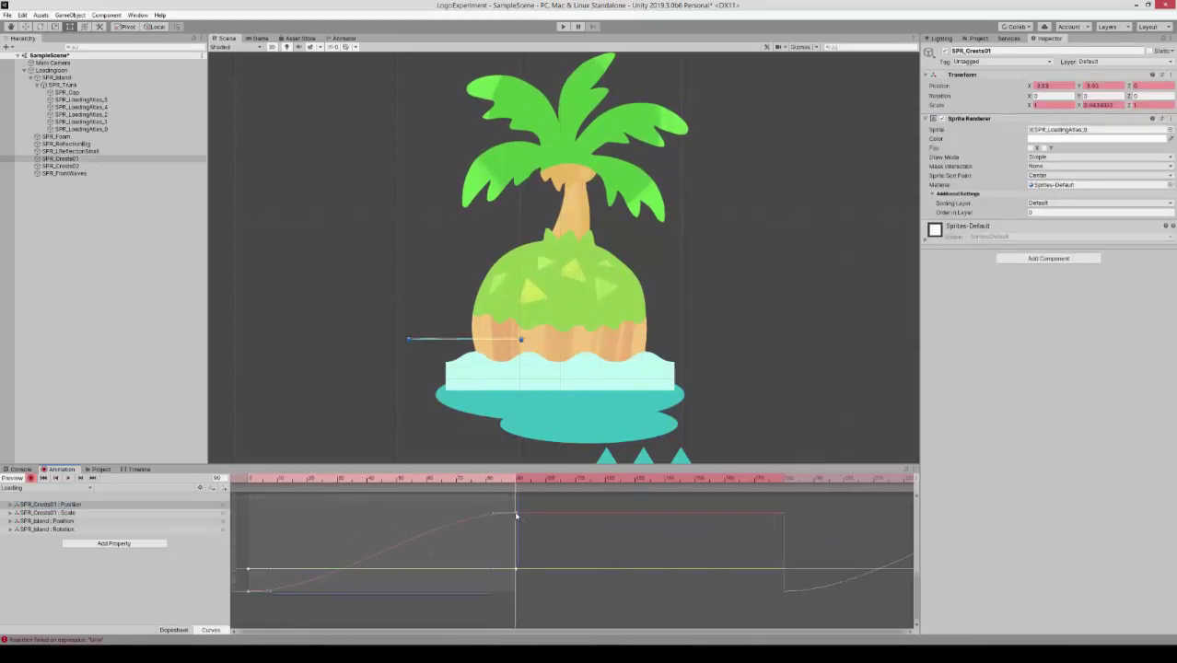
left_click(136, 504)
left_click_drag(271, 592, 271, 585)
left_click_drag(493, 513, 499, 520)
left_click(68, 478)
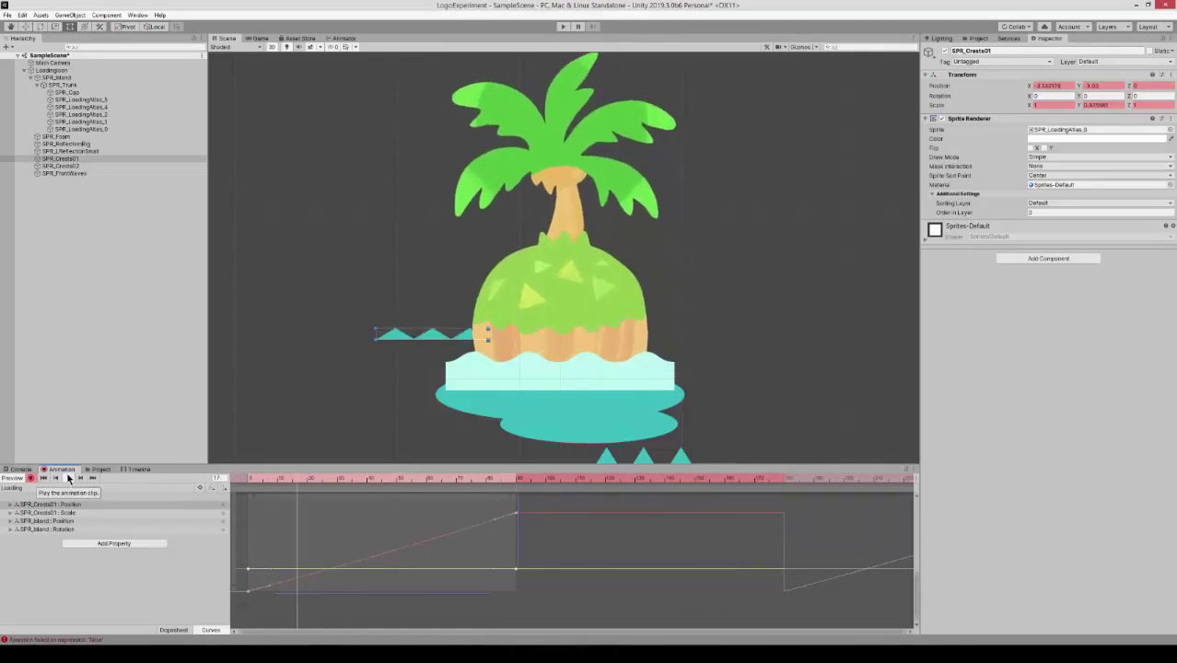
left_click(68, 477)
left_click(173, 630)
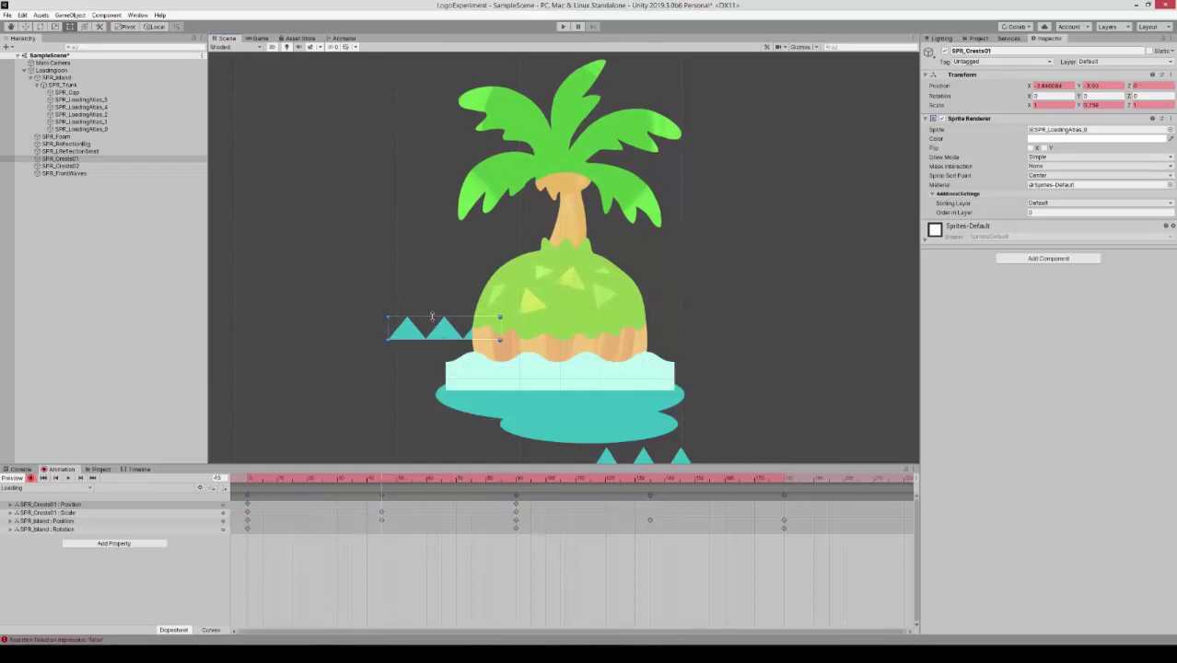
Flatten SPR_Crests02's vertical scale to nearly nothing, with keyframes at frames 70 and 120
left_click(70, 478)
left_click(454, 478)
middle_click_drag(654, 442, 625, 338)
left_click(619, 361)
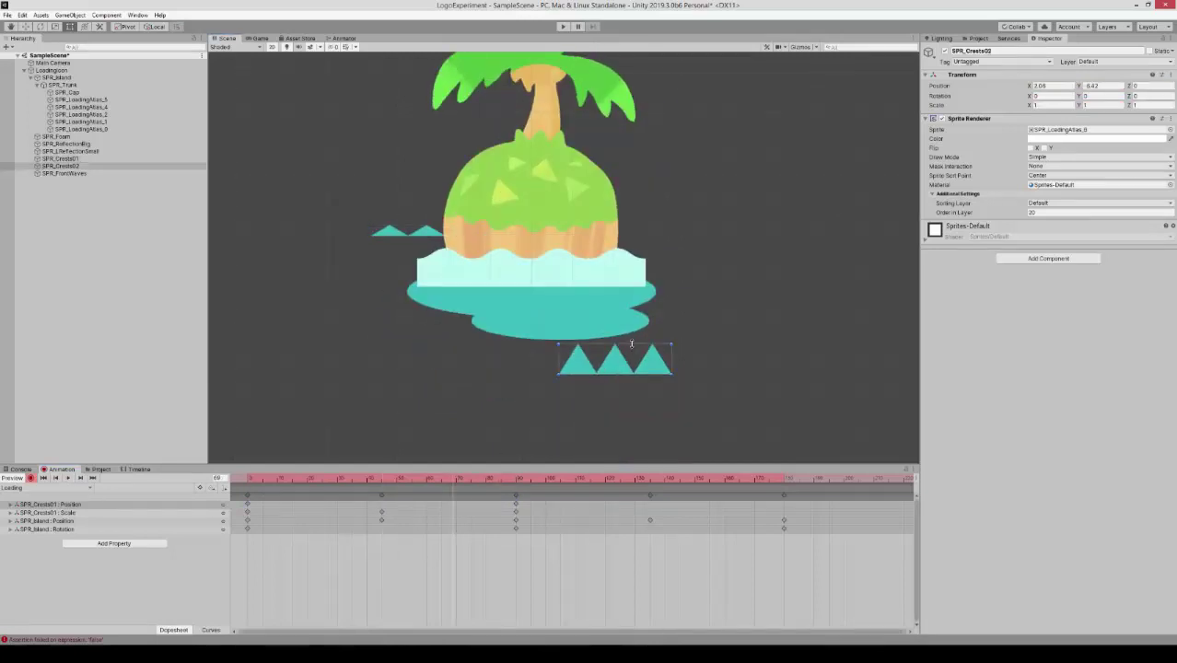
left_click_drag(630, 345, 630, 373)
left_click_drag(453, 497, 457, 498)
left_click_drag(635, 481, 604, 479)
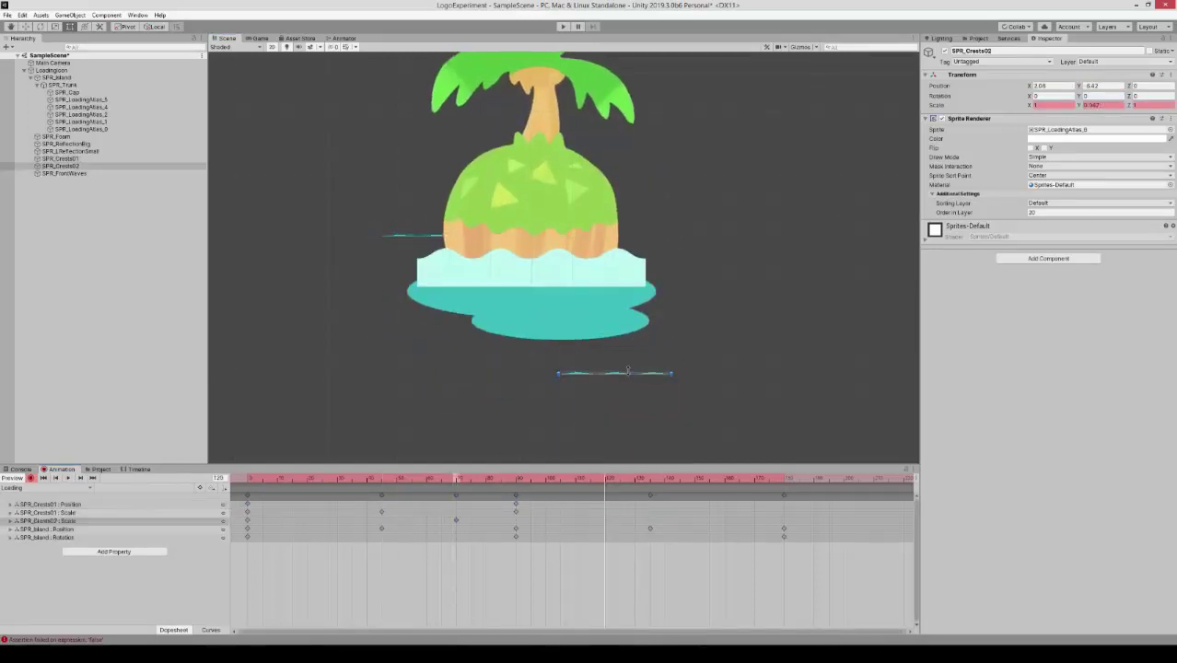
left_click(531, 479)
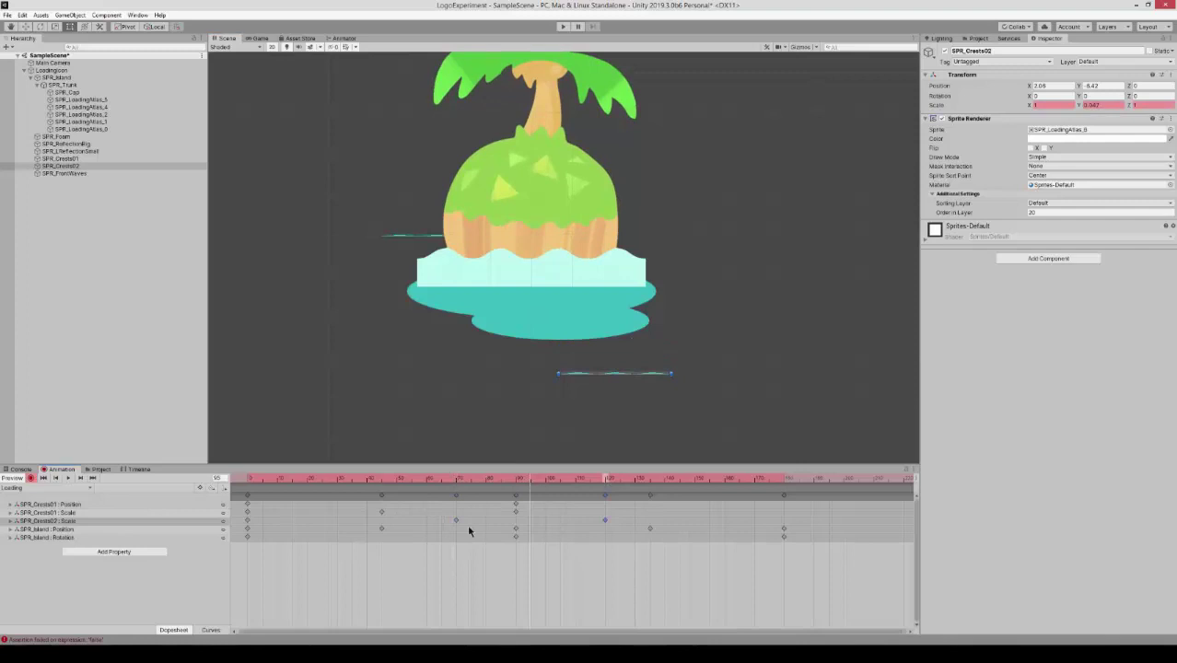
Retime SPR_Crests02's two flat scale keyframes to frames 60 and 150
left_click_drag(450, 519, 615, 523)
left_click_drag(610, 520, 700, 520)
left_click_drag(589, 478, 518, 485)
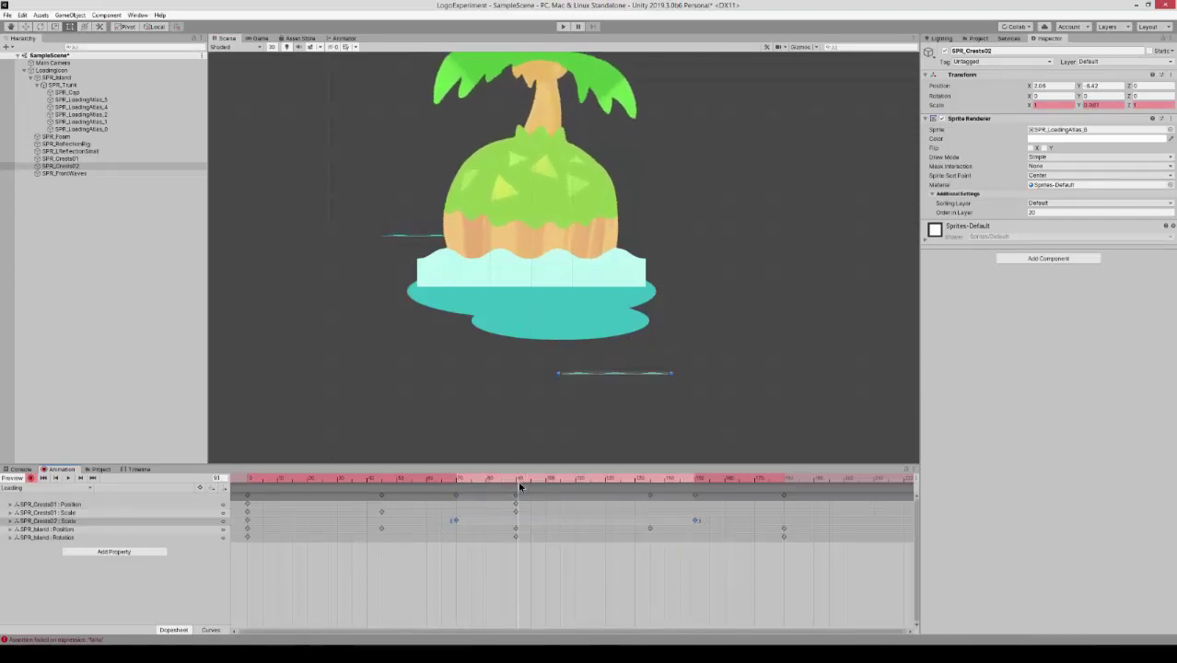
mouse_move(695, 522)
left_mouse_down()
mouse_move(665, 522)
mouse_move(700, 521)
left_mouse_up()
left_click_drag(557, 480, 565, 485)
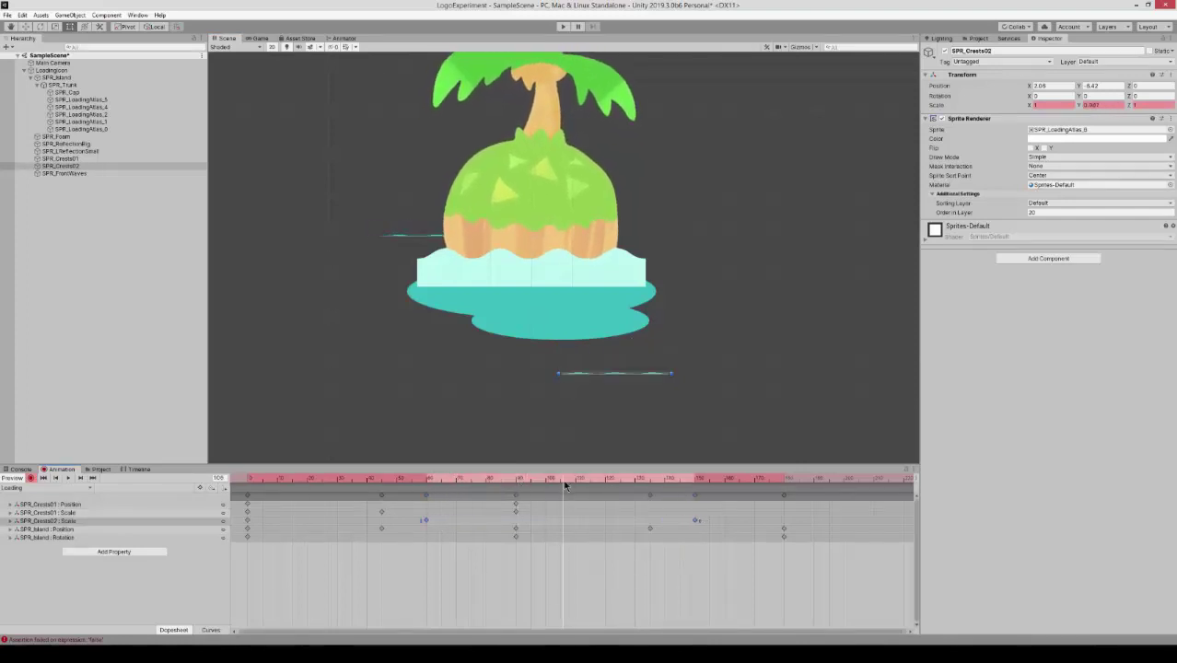
Keyframe SPR_Crests02 raised in vertical scale at frame 105 and check the flat ends at frames 60 and 150
left_click_drag(606, 373, 606, 352)
left_click(427, 484)
left_click(695, 482)
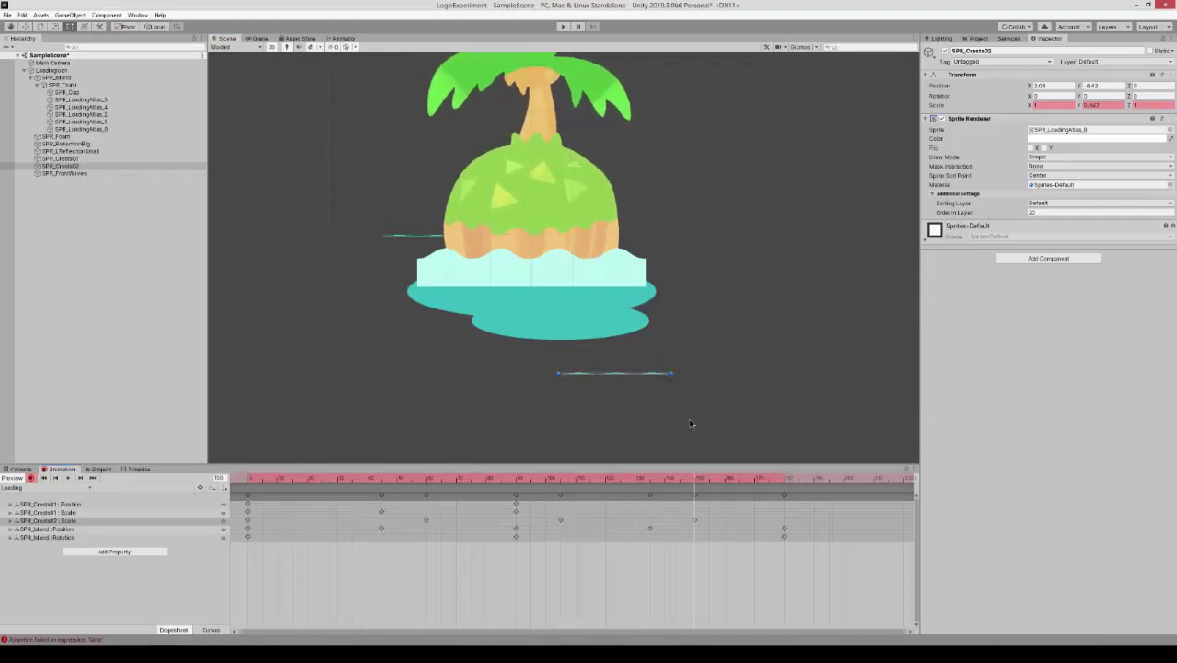
Keyframe SPR_Crests02 sliding slightly rightward from frame 60 to frame 150 and make its position curve linear
left_click_drag(1028, 85, 1023, 117)
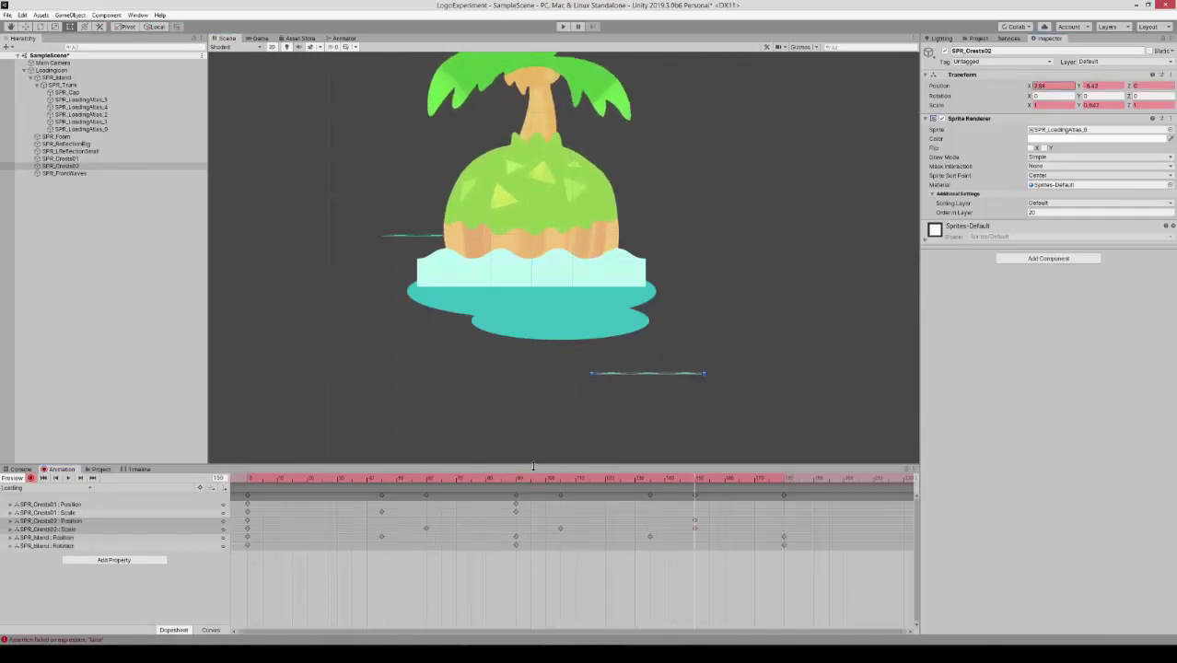
left_click(247, 522)
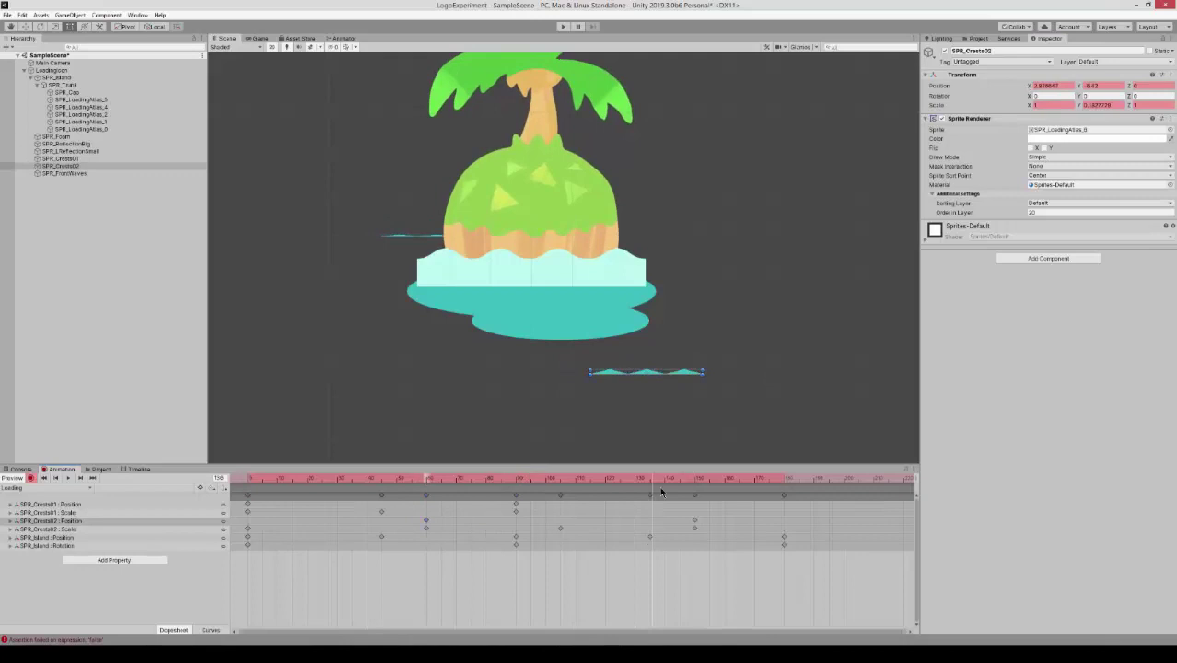
left_click(211, 630)
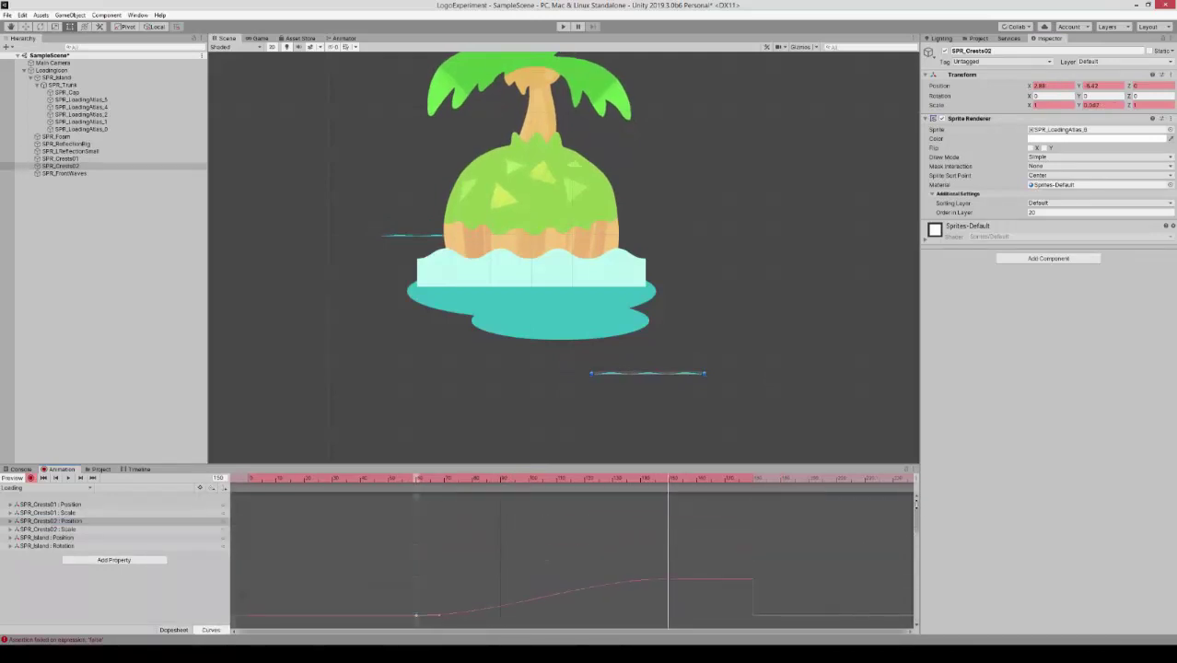
right_click(416, 485)
mouse_move(448, 586)
left_click(388, 597)
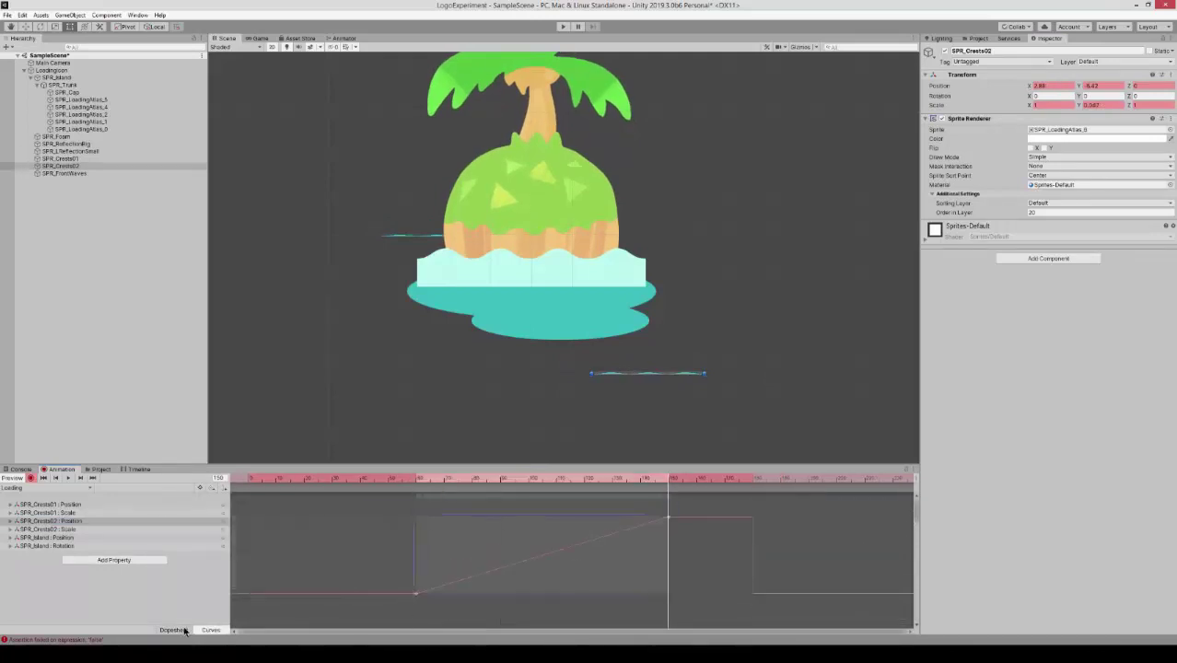
left_click(173, 630)
Delete SPR_Crests02's scale keyframe at frame 0 and preview the animation
key("space")
left_click(247, 529)
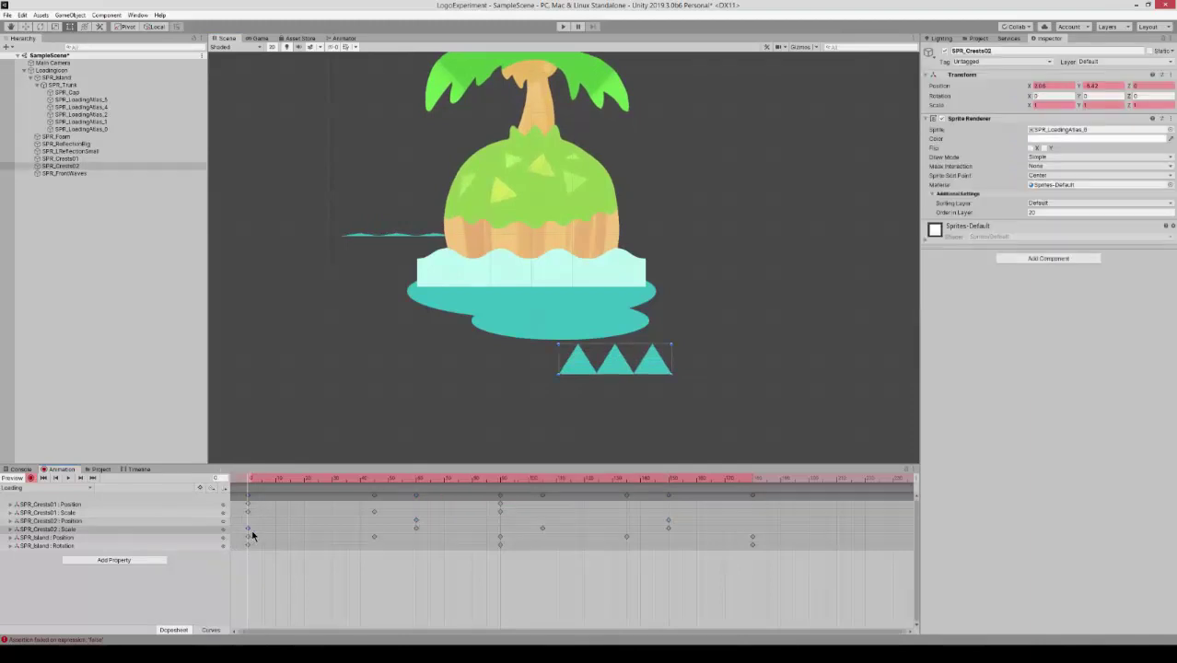
key("Delete")
mouse_move(249, 479)
left_mouse_down()
mouse_move(603, 487)
mouse_move(230, 482)
left_mouse_up()
left_click(66, 480)
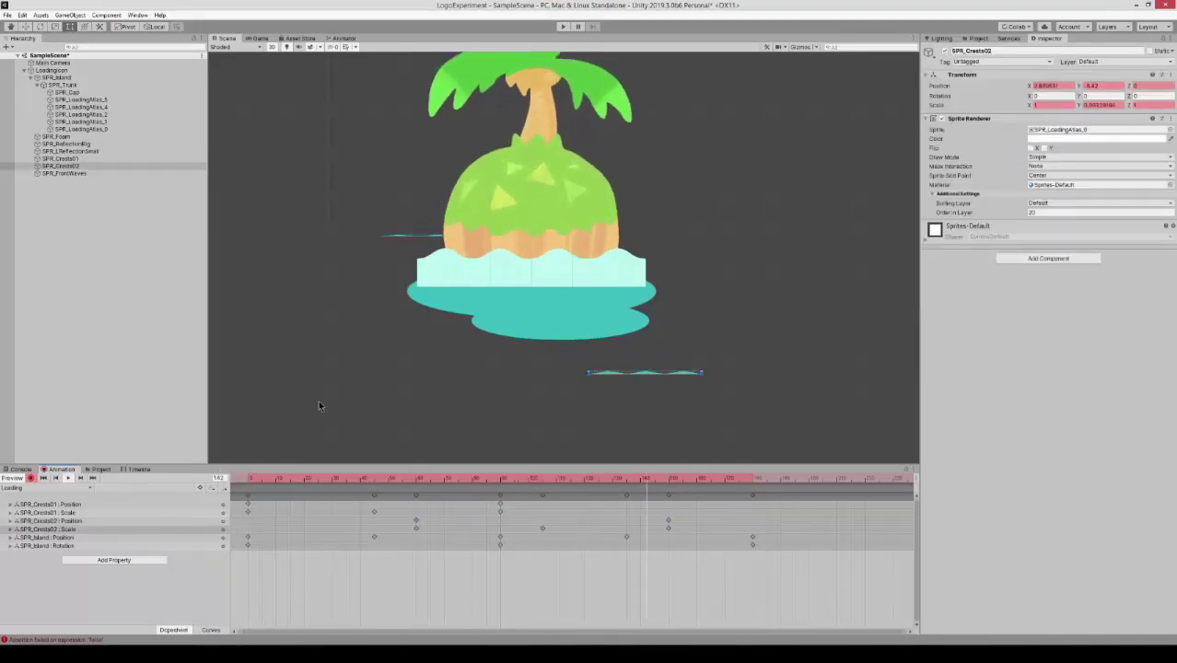
Keyframe SPR_Crests02's Sprite Renderer as disabled at frame 0, enabled at frame 60 and disabled again at frame 150
left_click(247, 480)
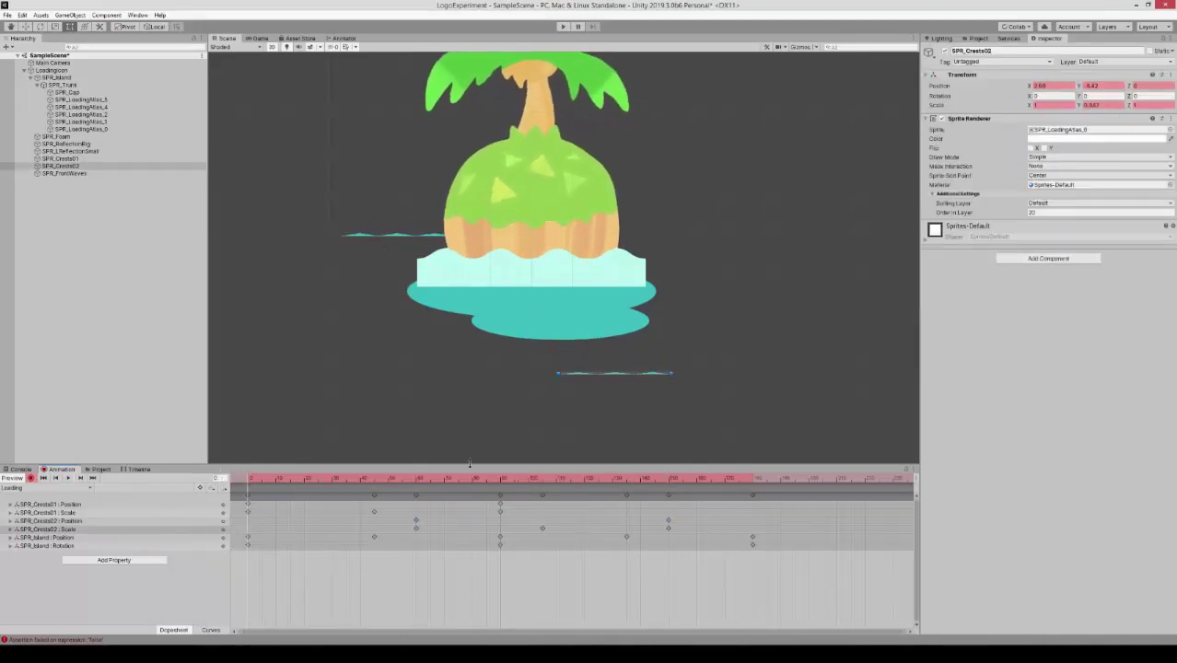
left_click(942, 119)
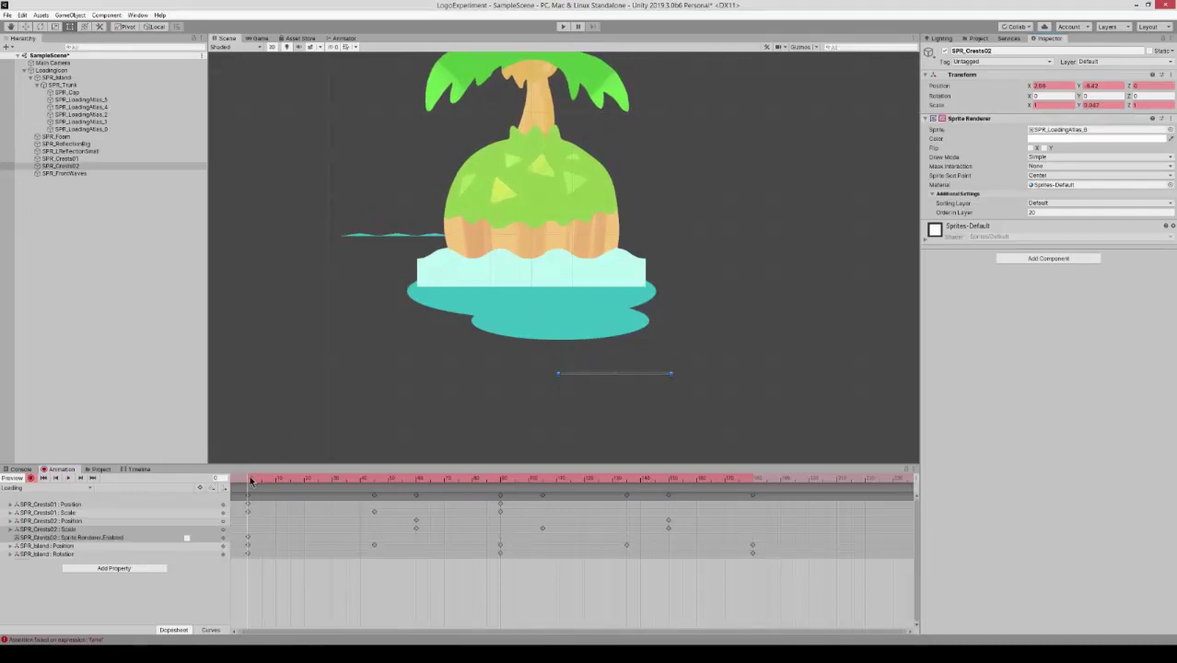
left_click_drag(250, 479, 669, 479)
left_click(941, 119)
Keyframe SPR_Crests01's Sprite Renderer as enabled at frame 0 and disabled at frame 90
left_click(96, 152)
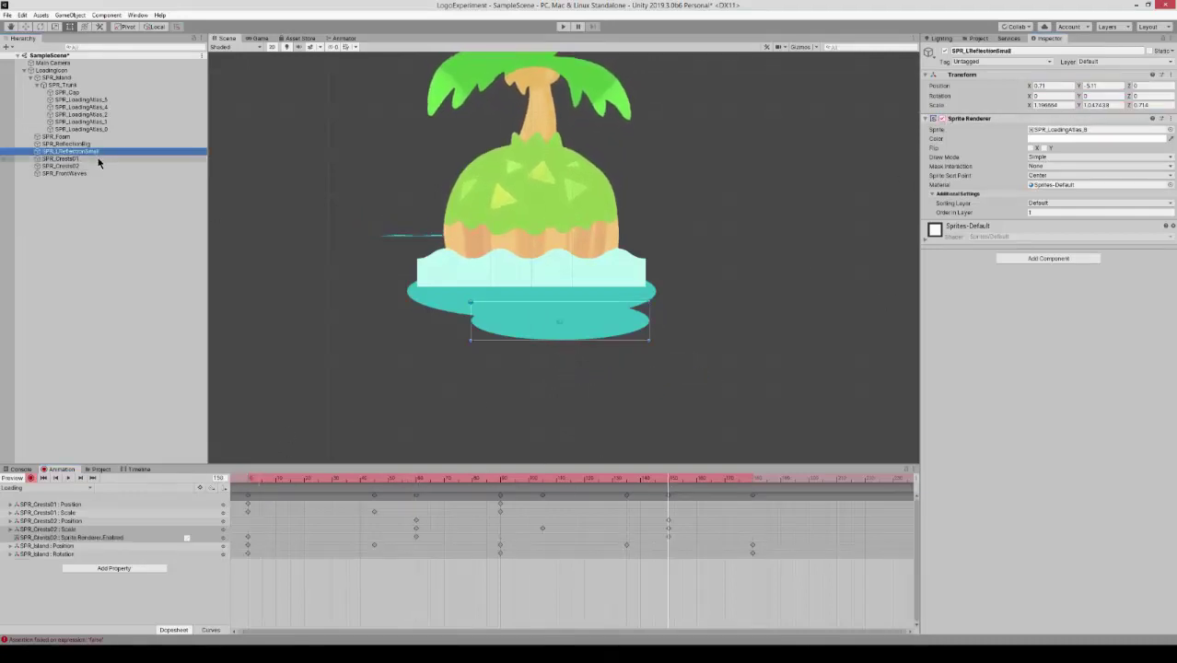
left_click(97, 159)
left_click_drag(254, 480, 499, 479)
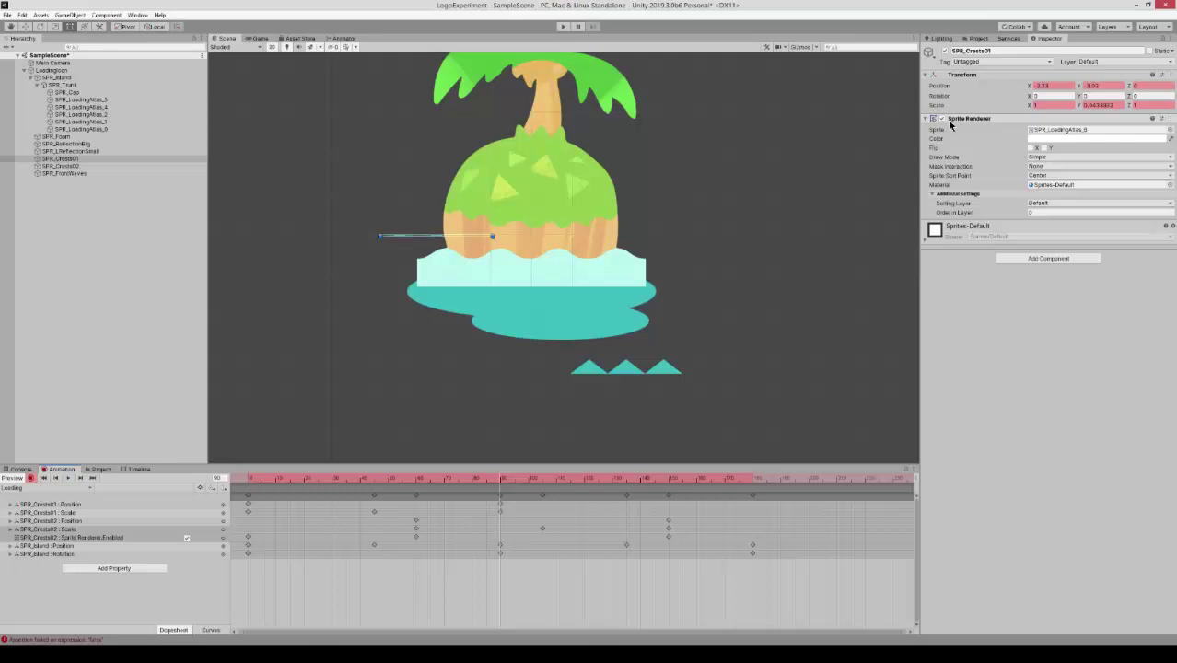
left_click(942, 118)
left_click_drag(497, 478, 250, 441)
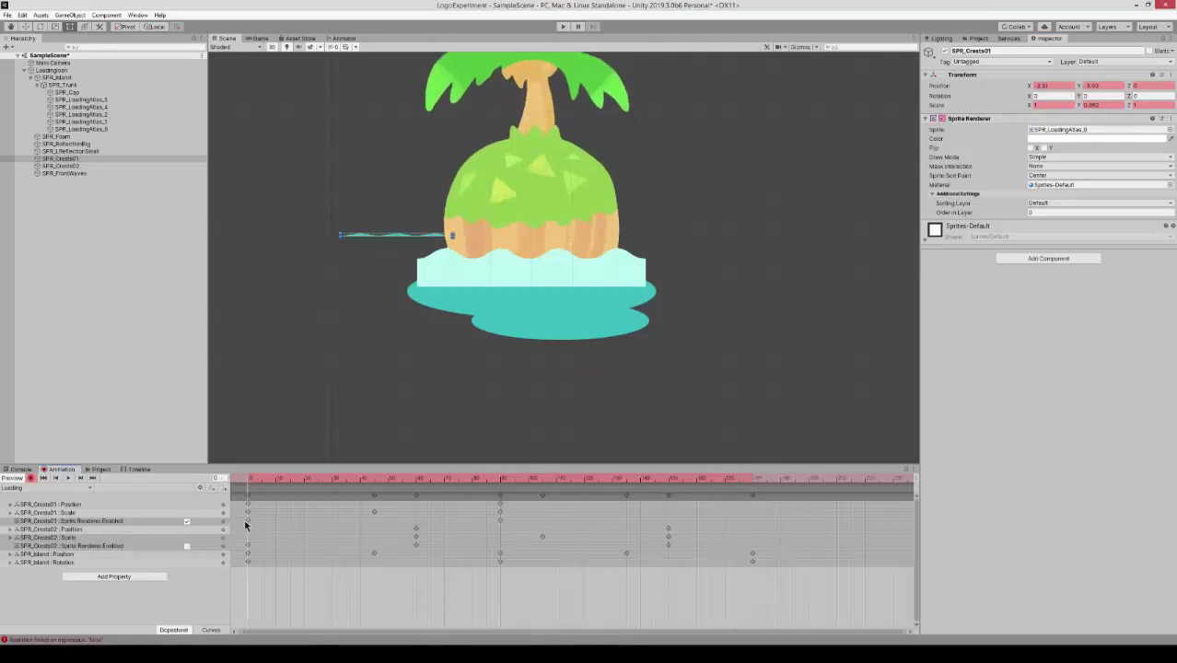
left_click_drag(218, 524, 313, 473)
Run the scene in Play mode to check the loading animation, and preview the clip again in the Scene view
left_click(755, 229)
key("ctrl+p")
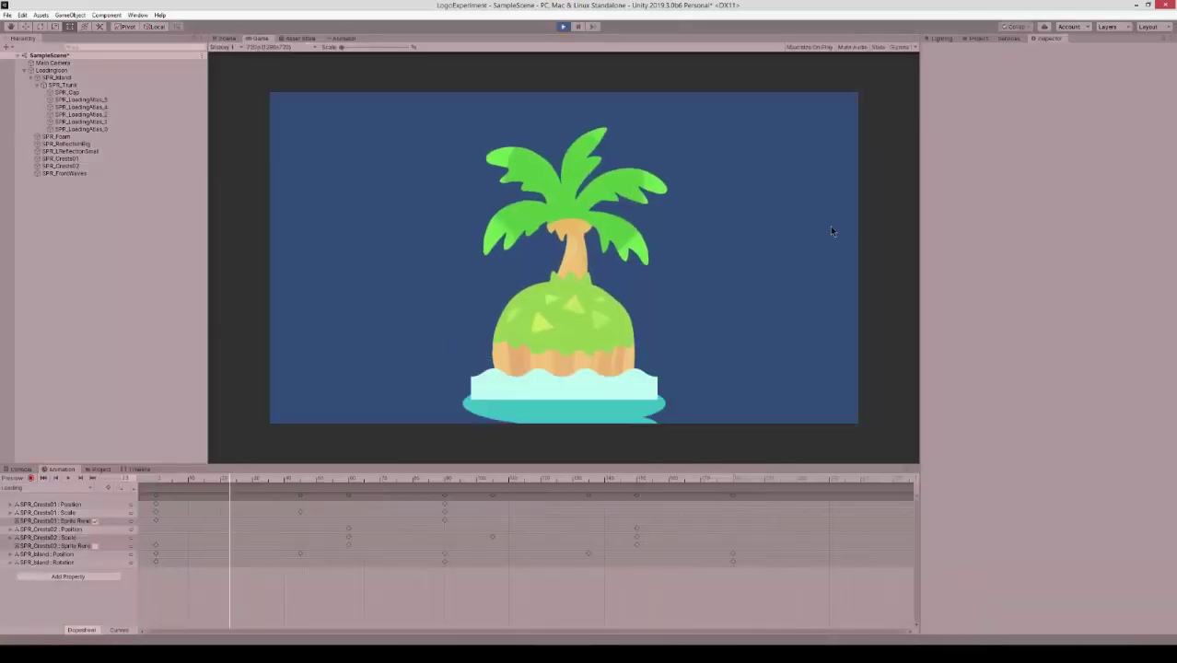
key("ctrl+p")
left_click(67, 478)
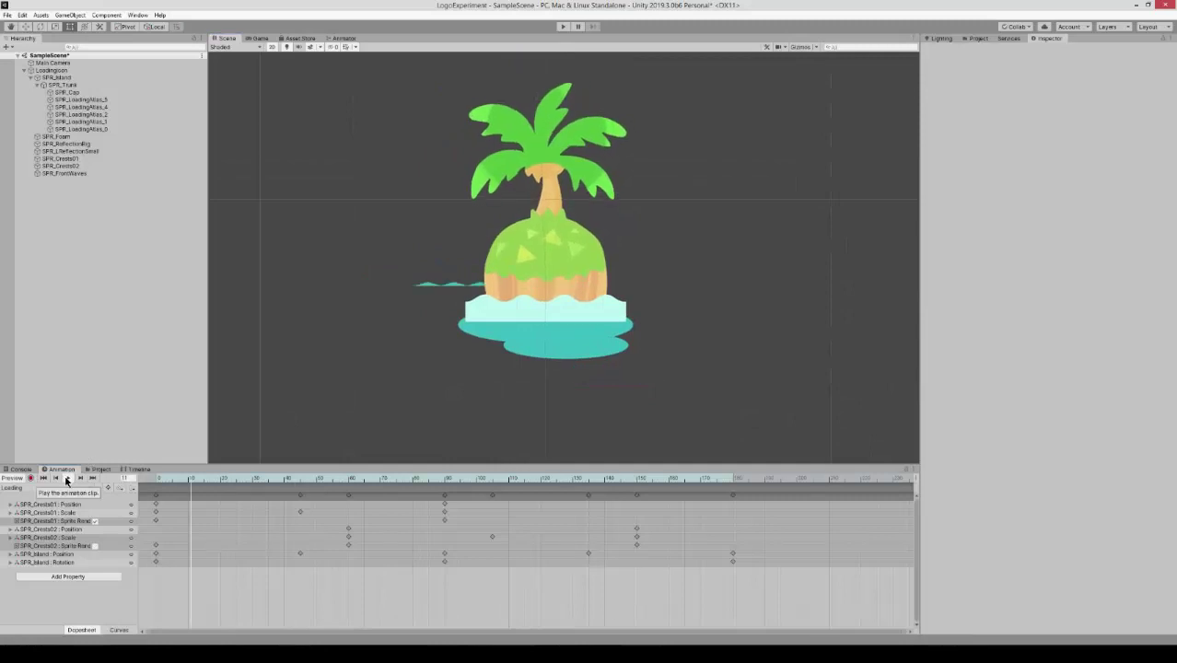
Reshape the scale curves of SPR_Crests01 and SPR_Crests02 so the crests rise and fall sharply at their flat ends
left_click_drag(161, 477, 300, 477)
left_click(55, 512)
left_click(118, 629)
left_click(157, 610)
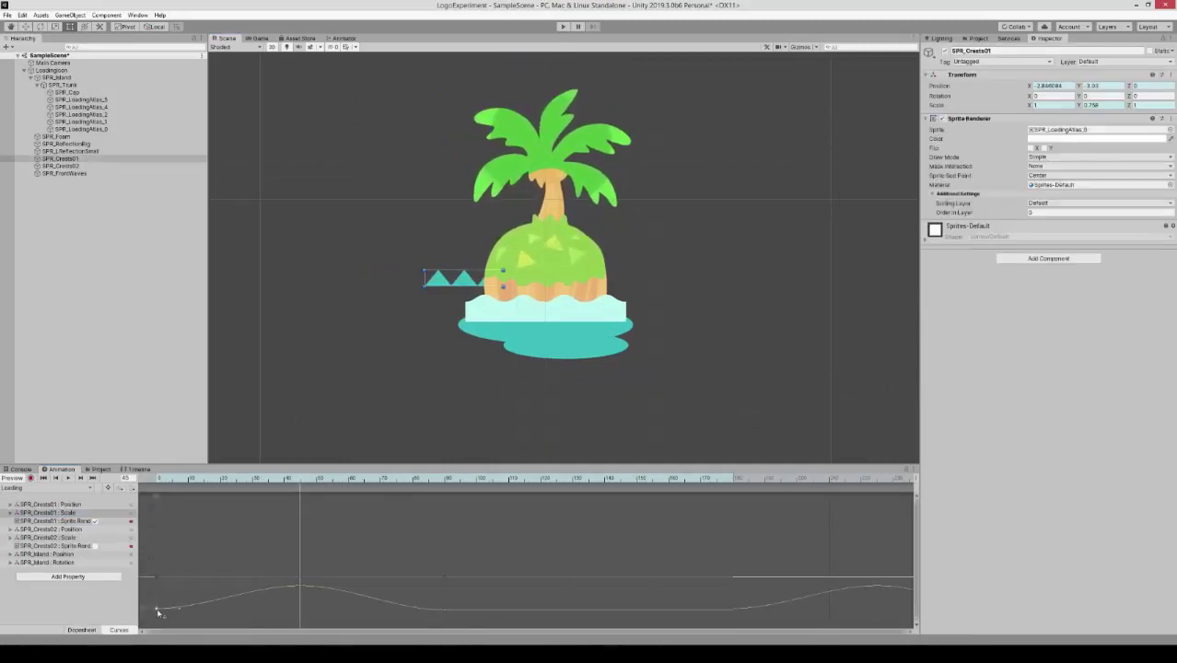
left_click(55, 538)
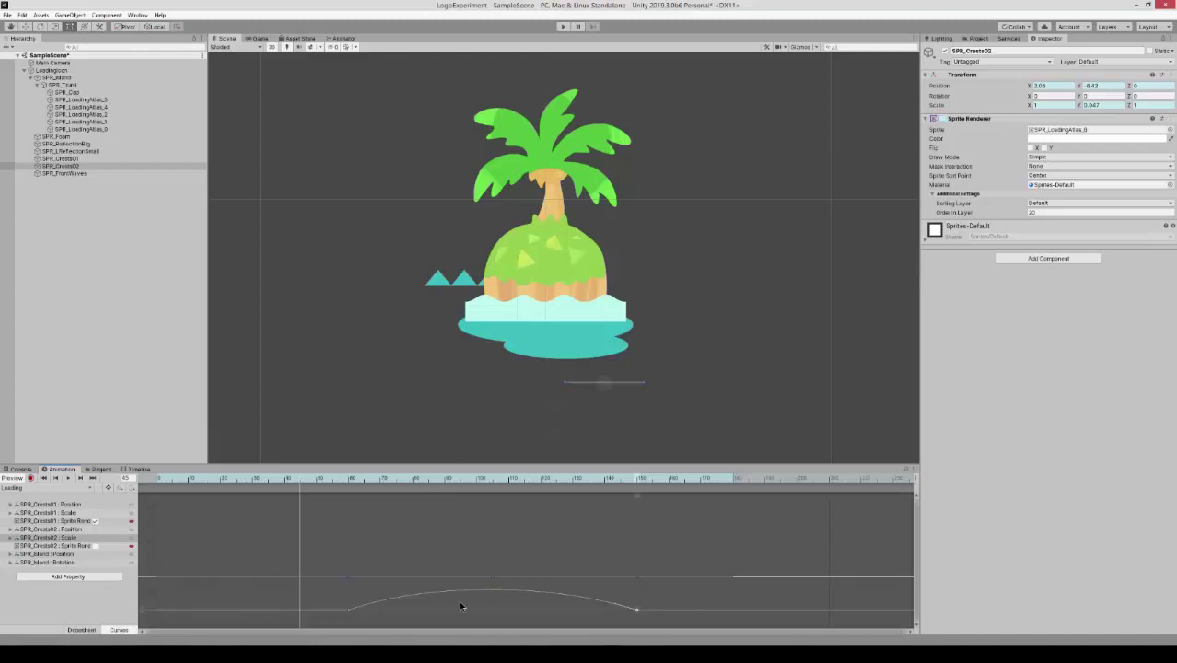
left_click(81, 630)
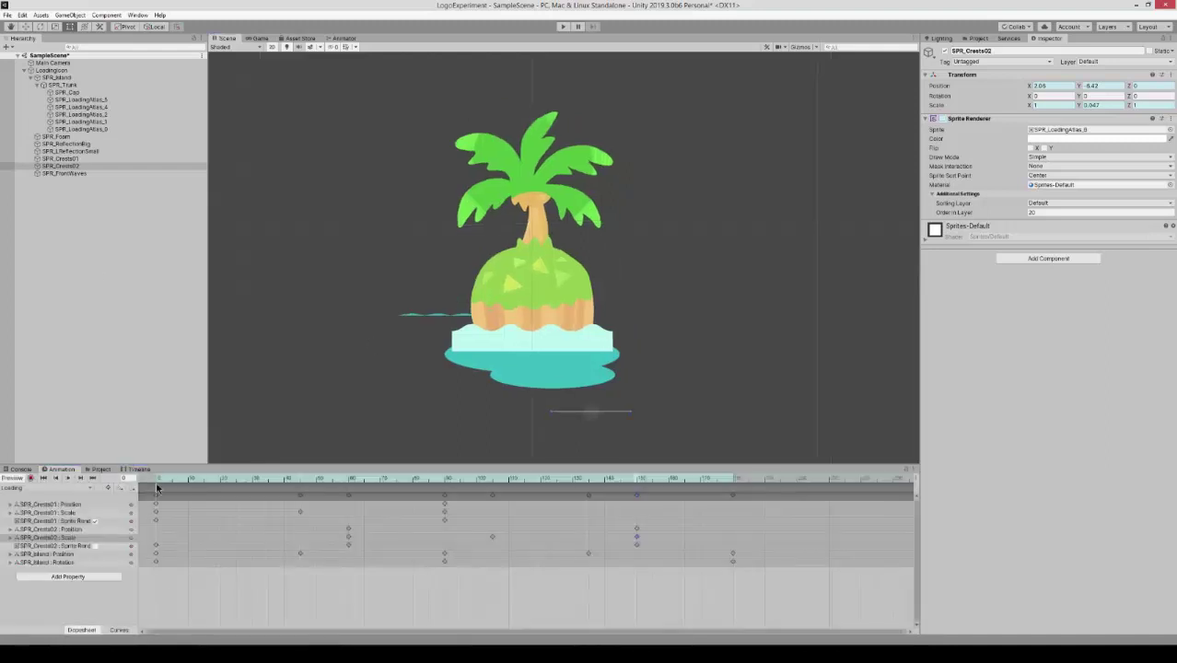
Preview the crests at frames 45 and 105 and raise SPR_Crests02's peak vertical scale at frame 105
left_click(70, 479)
left_click(302, 479)
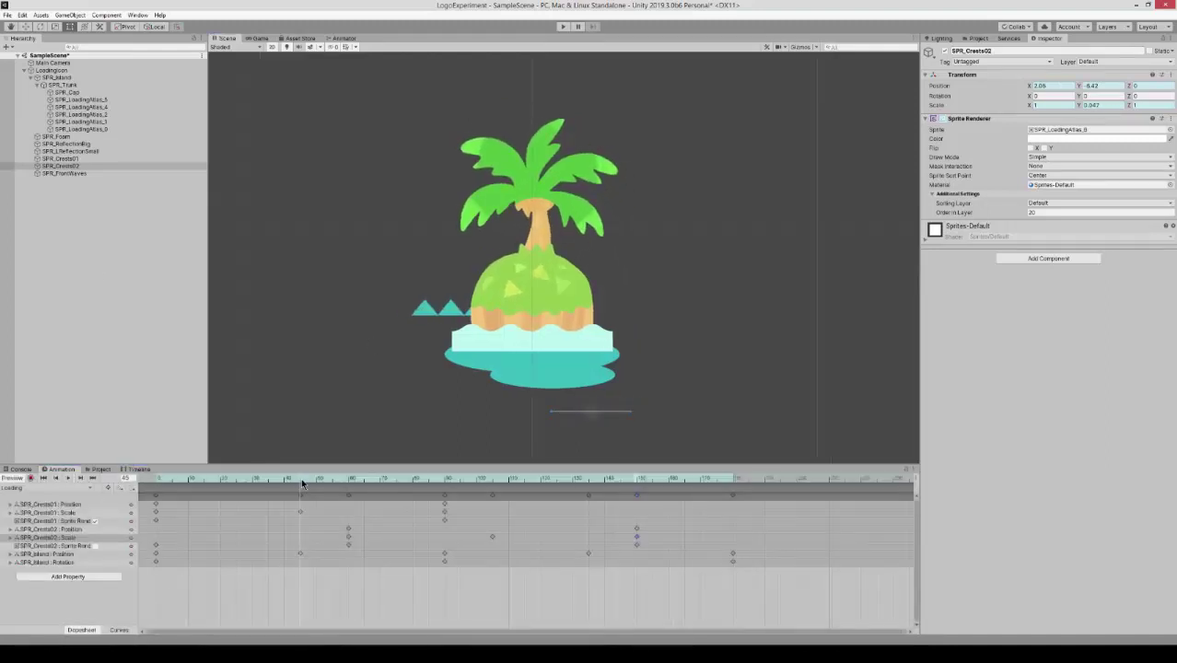
left_click(457, 293)
left_click(493, 479)
left_click(585, 407)
left_click_drag(598, 398, 599, 390)
left_click(70, 479)
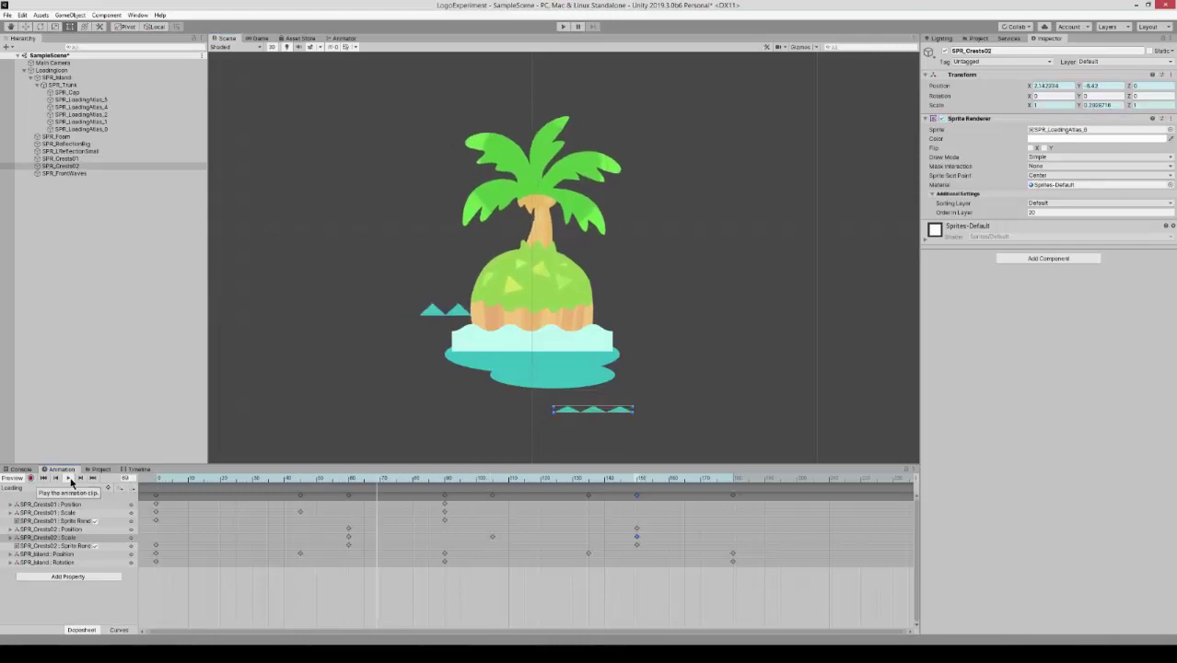
left_click(512, 478)
left_click(69, 478)
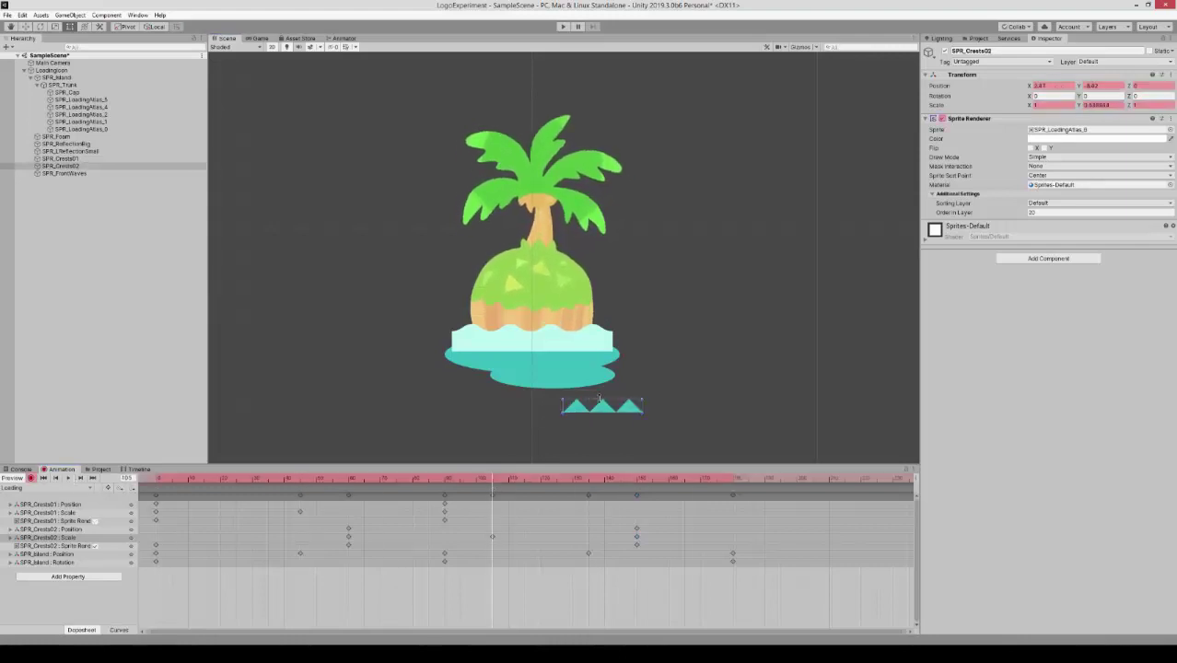
Keyframe SPR_LReflectionSmall slightly enlarged at frame 90, with its X position at 0.71
left_click(69, 479)
left_click(147, 479)
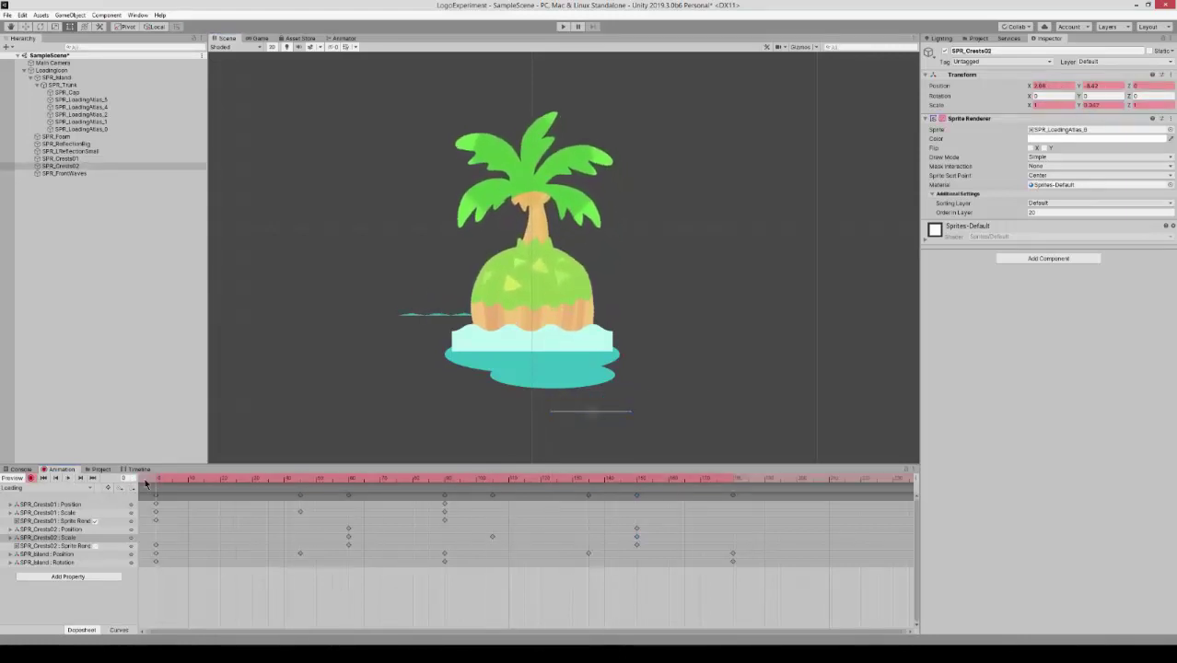
left_click(490, 370)
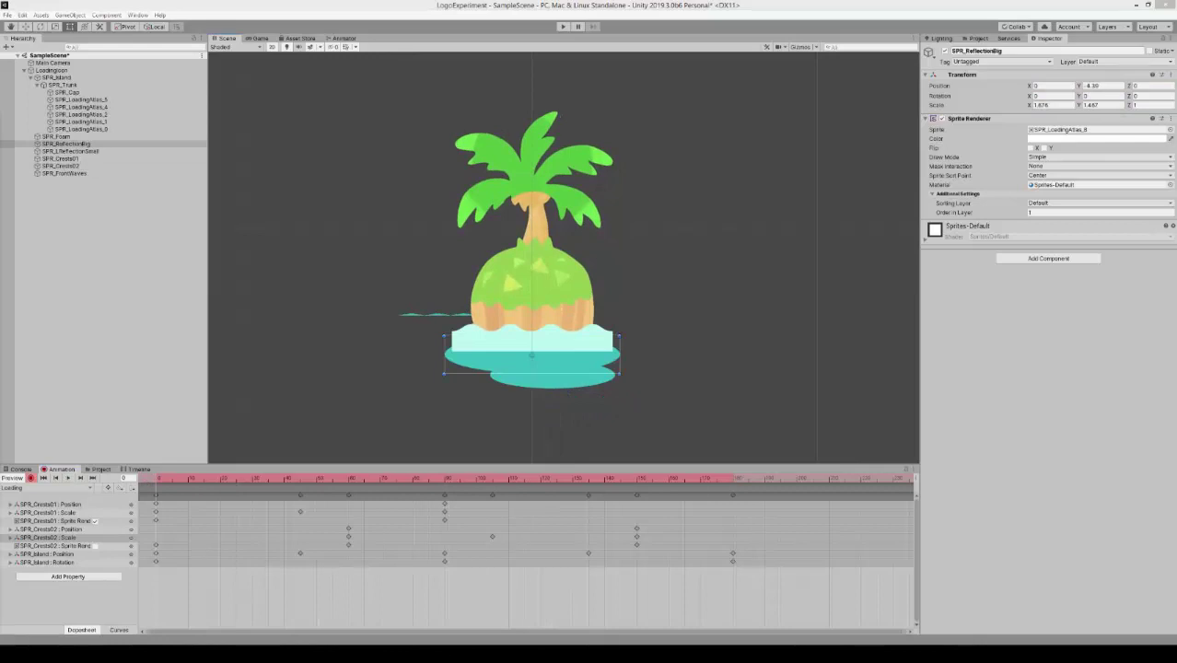
left_click_drag(249, 478, 445, 484)
left_click(594, 380)
left_click_drag(612, 361, 617, 363, "alt+shift")
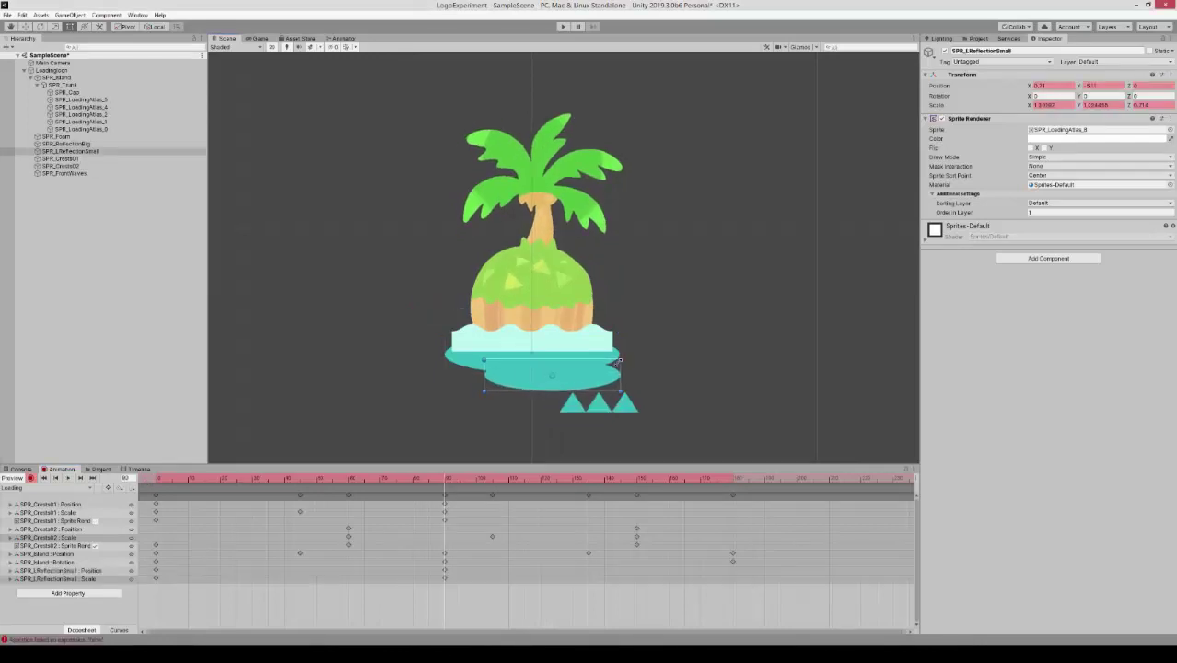
Copy SPR_LReflectionSmall's position and scale keys from frame 0 to frame 180 and preview the loop
left_click_drag(146, 565, 169, 579)
key("ctrl+c")
left_click_drag(158, 477, 733, 479)
key("ctrl+v")
left_click(68, 479)
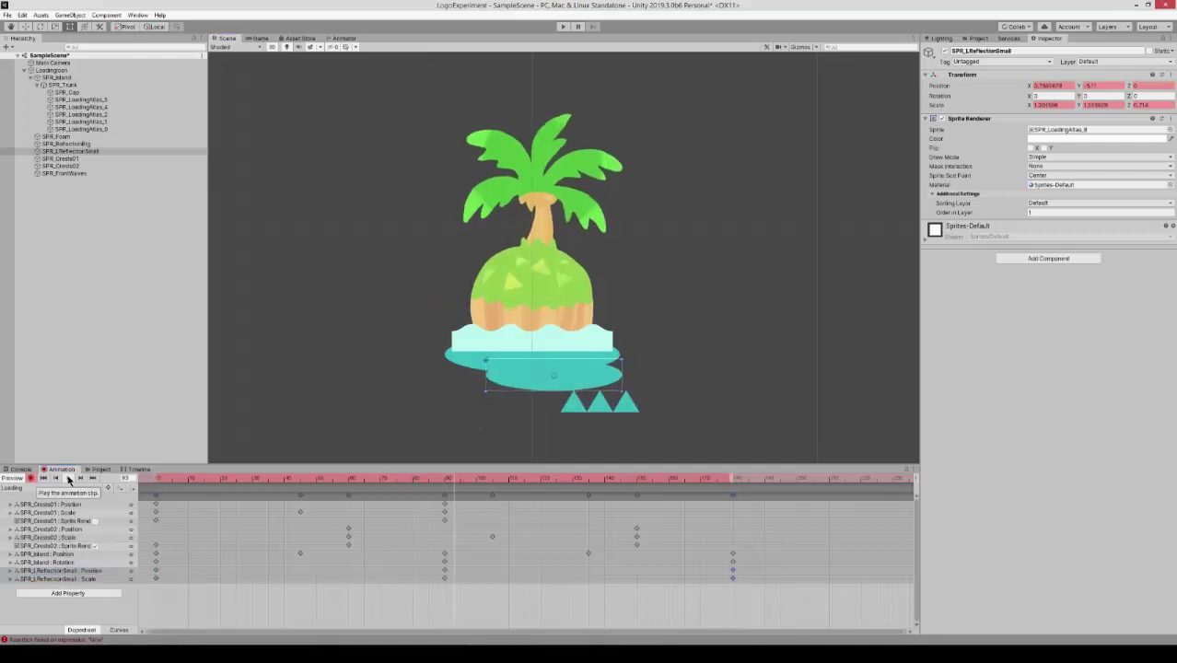
Reduce SPR_LReflectionSmall's size at frame 90, paste its opening keys at frame 180 again, and replay the clip
left_click(68, 479)
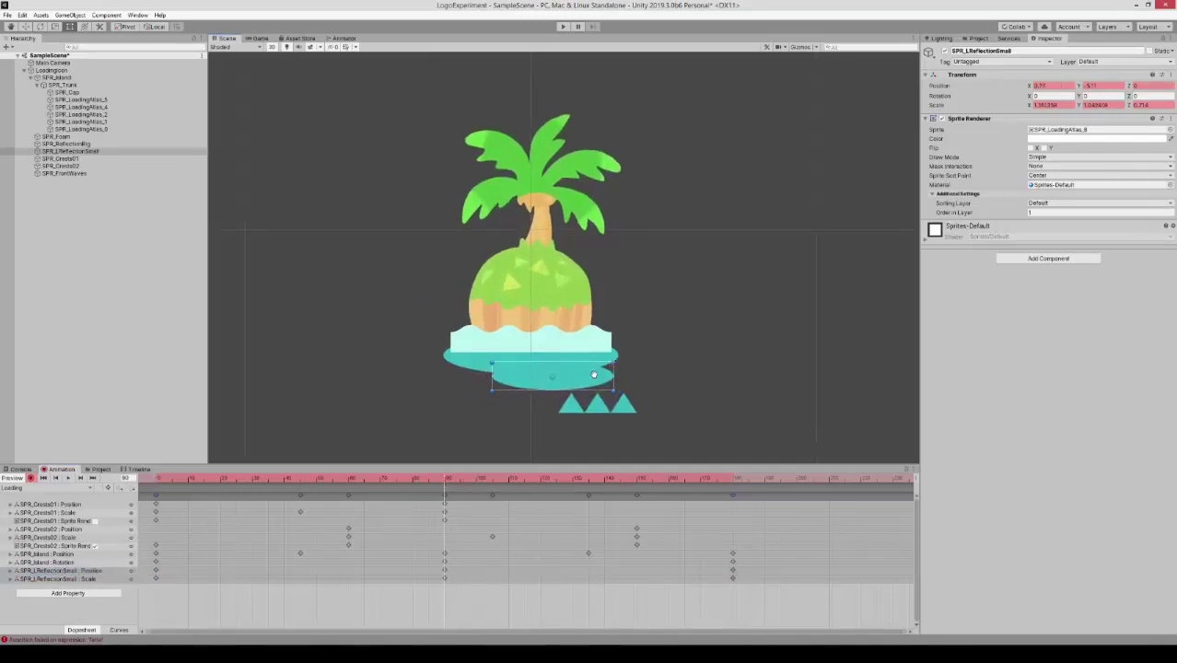
key("ctrl+c")
left_click(731, 479)
key("ctrl+v")
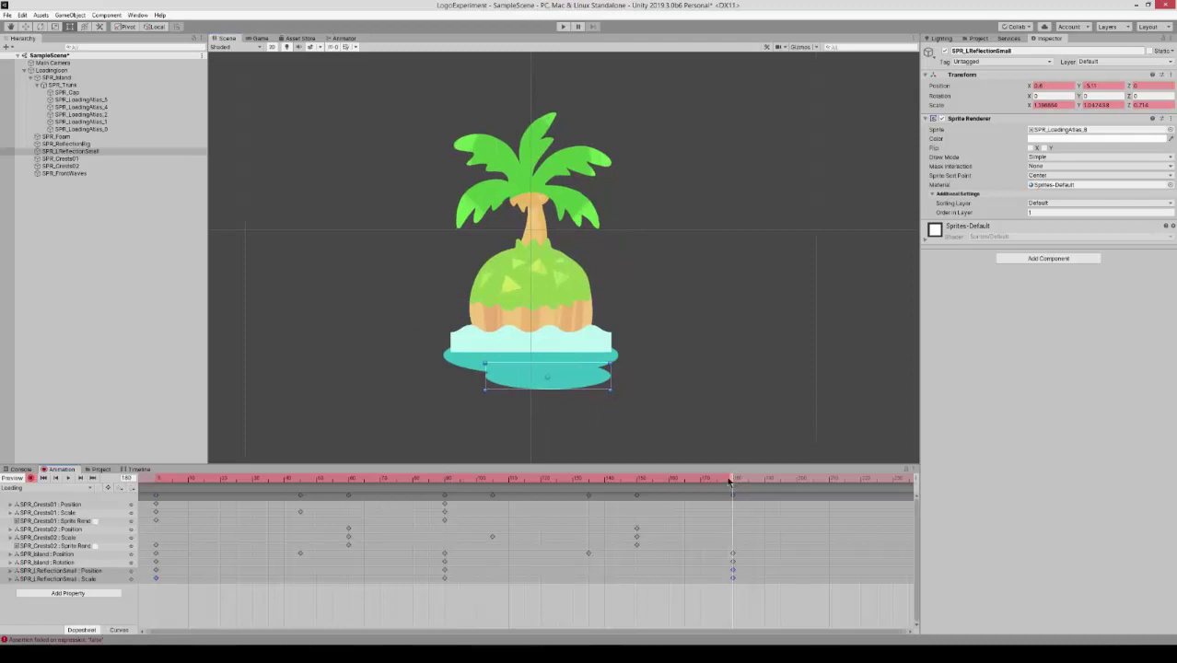
left_click(68, 478)
left_click(149, 478)
Keyframe SPR_ReflectionBig's position shifted slightly right at frame 45 and left to about X -0.12 at frame 135
left_click(67, 143)
left_click(164, 480)
left_click_drag(164, 479, 299, 480)
left_click_drag(472, 367, 475, 366)
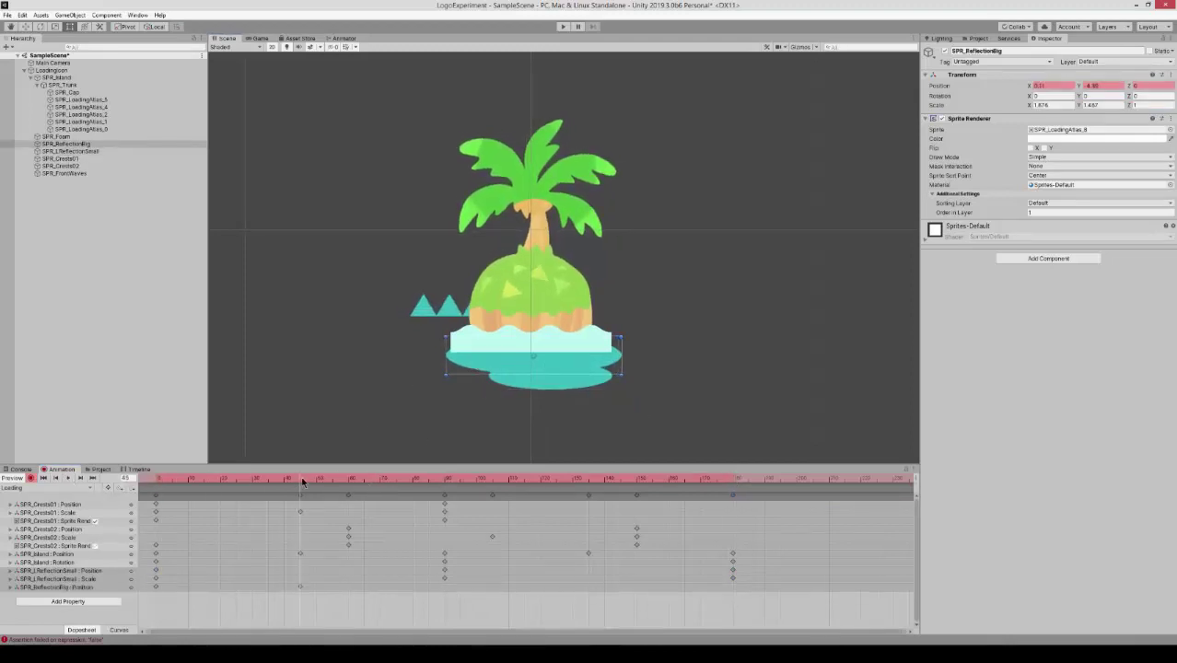
left_click_drag(300, 480, 588, 480)
left_click_drag(501, 365, 496, 365)
Copy SPR_ReflectionBig's position key from frame 0 to frame 180 and preview the clip
left_click(157, 586)
key("ctrl+c")
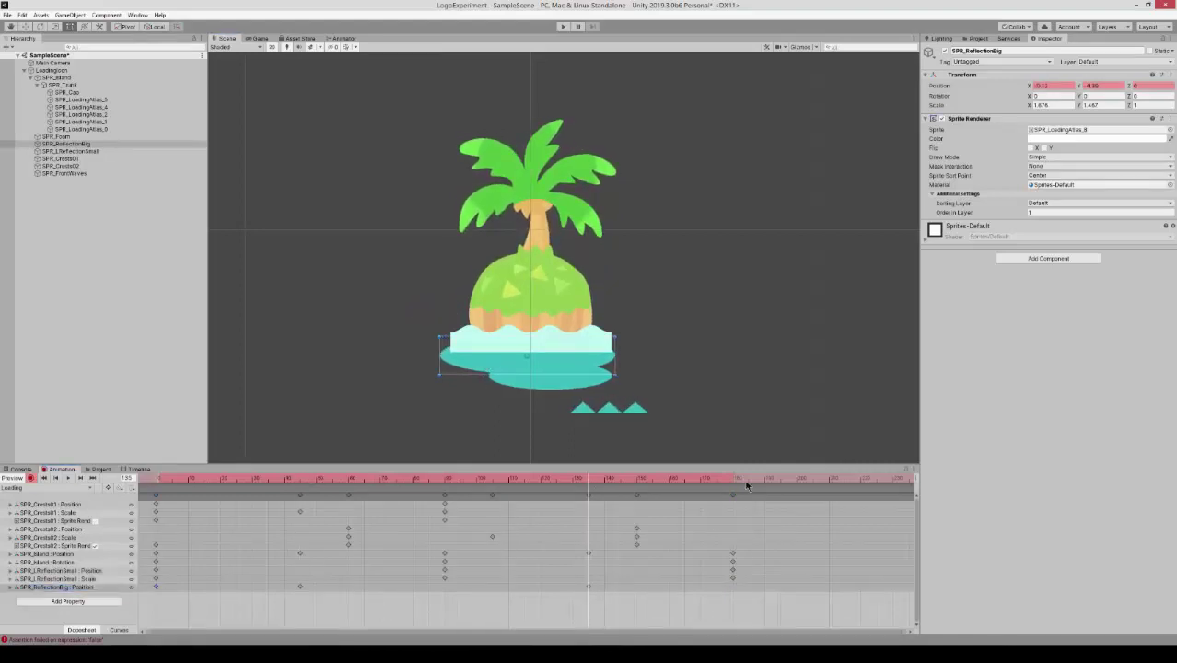
left_click(732, 480)
key("ctrl+v")
left_click(68, 479)
key("space")
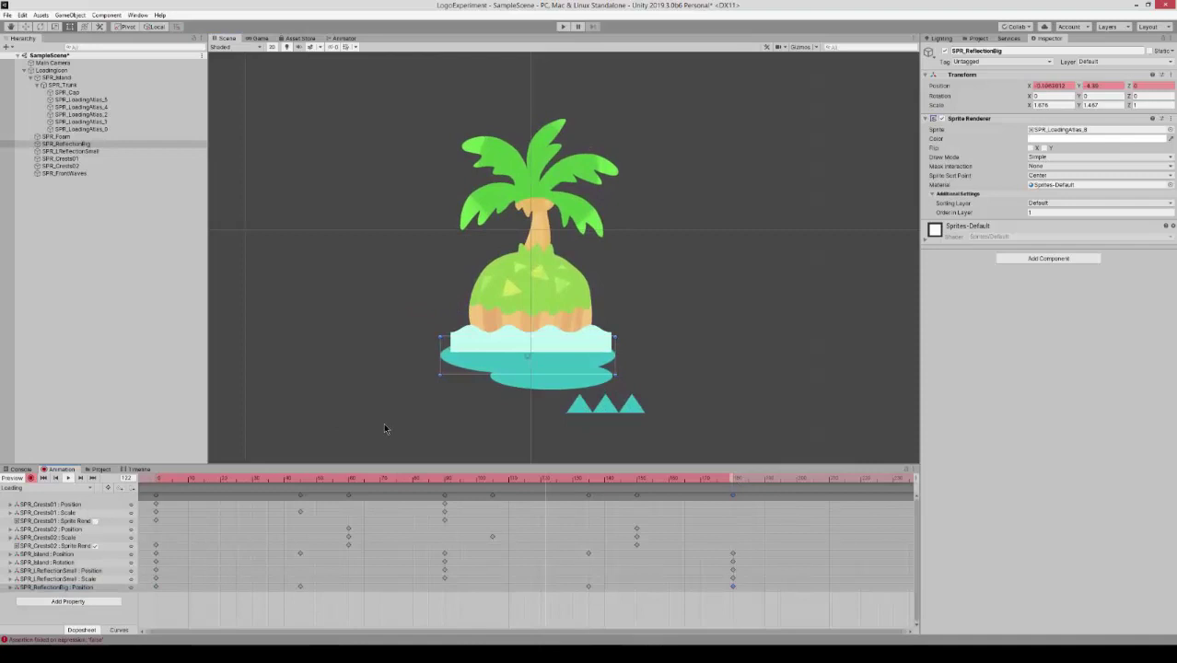
Slope SPR_ReflectionBig's X position curve smoothly through frames 0 and 180, and replay the clip from the dopesheet
left_click(158, 478)
left_click(87, 587)
key("c")
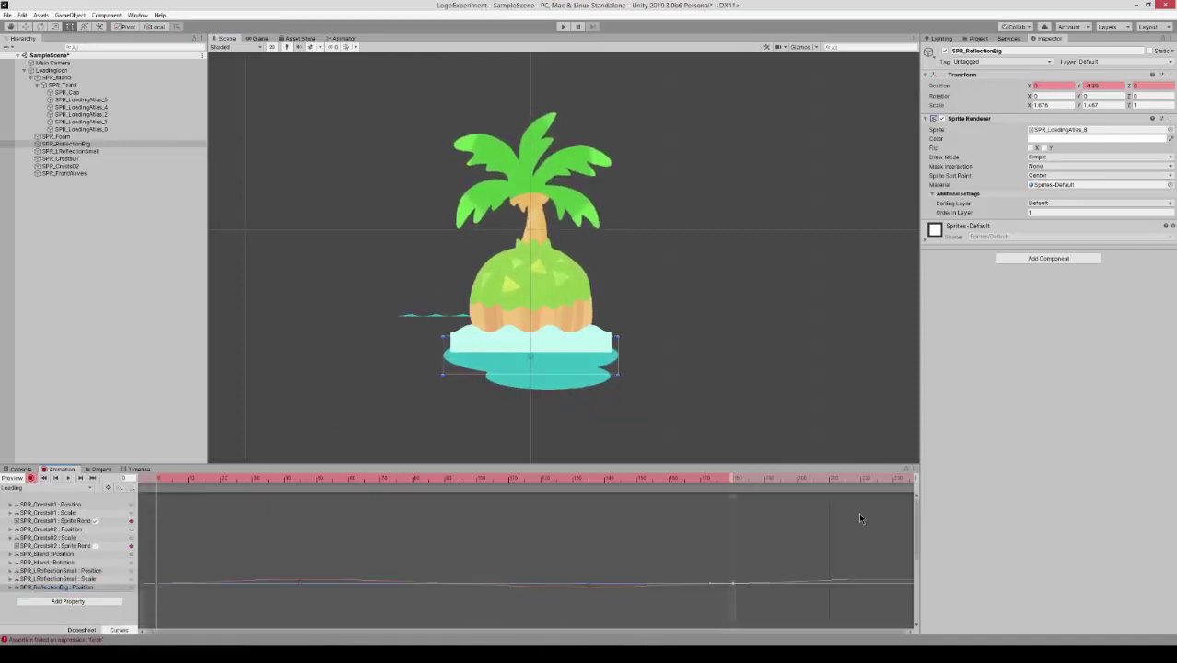
middle_click_drag(400, 564, 486, 556)
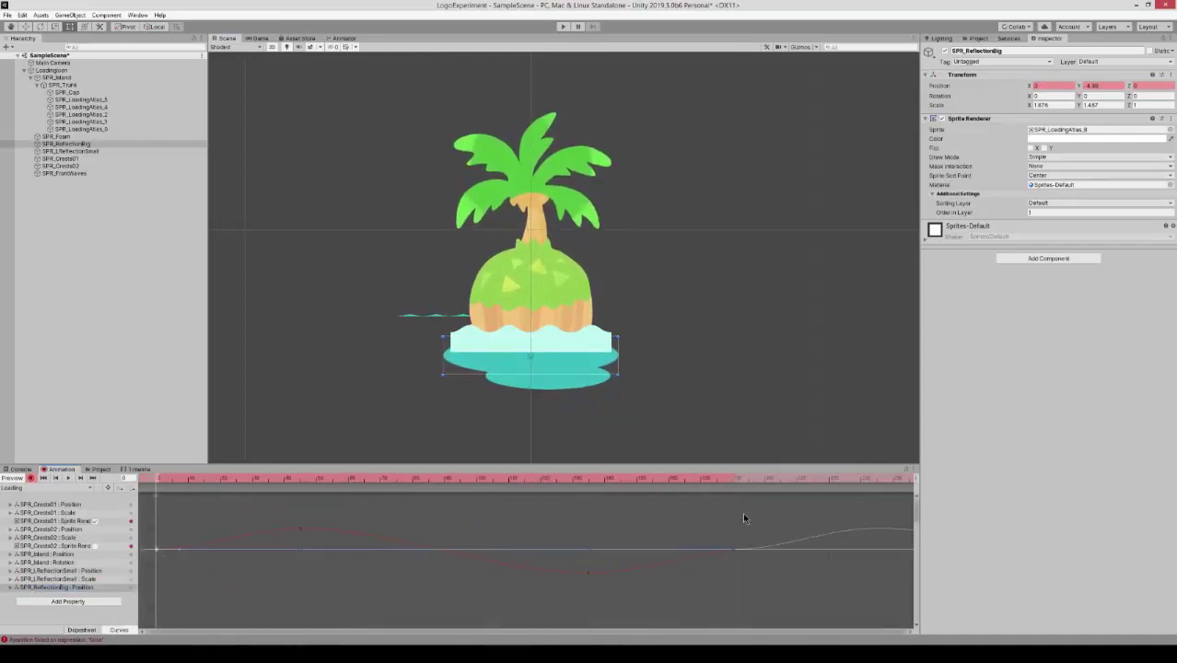
key("Right")
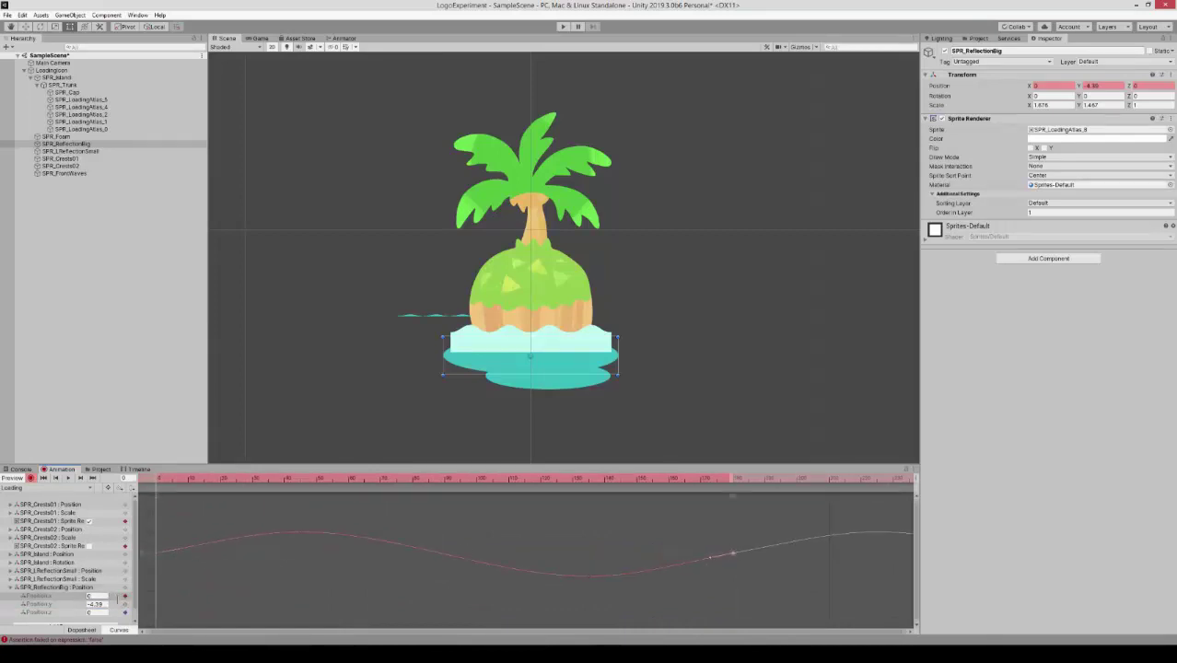
left_click(10, 587)
left_click(81, 629)
left_click(67, 477)
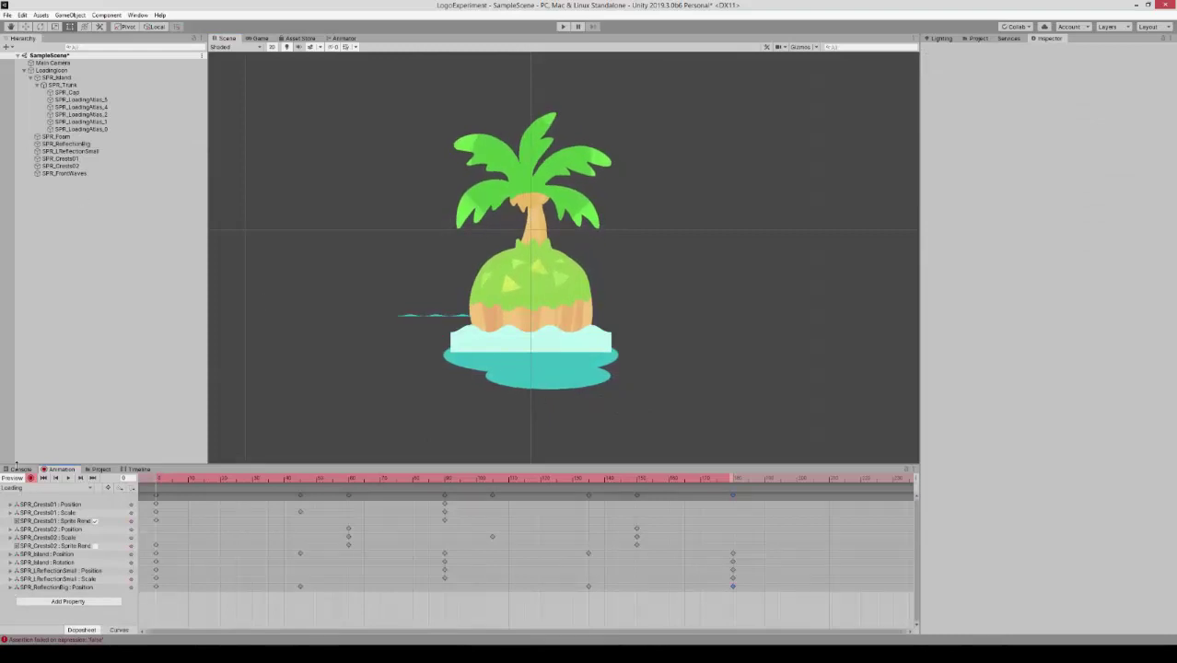
Stop recording keyframes and deactivate SPR_FrontWaves
left_click(30, 478)
left_click(70, 173)
key("alt+shift+a")
left_click(332, 445)
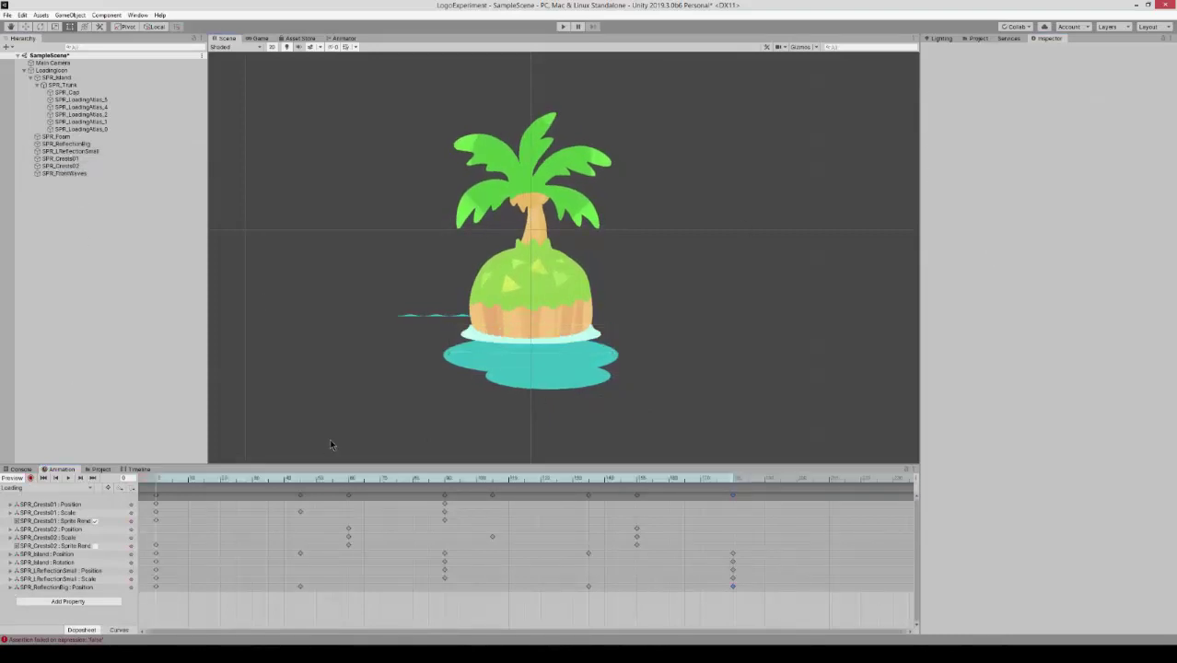
Shrink SPR_ReflectionBig to roughly the foam's width and try moving it up under the foam
left_click(482, 338)
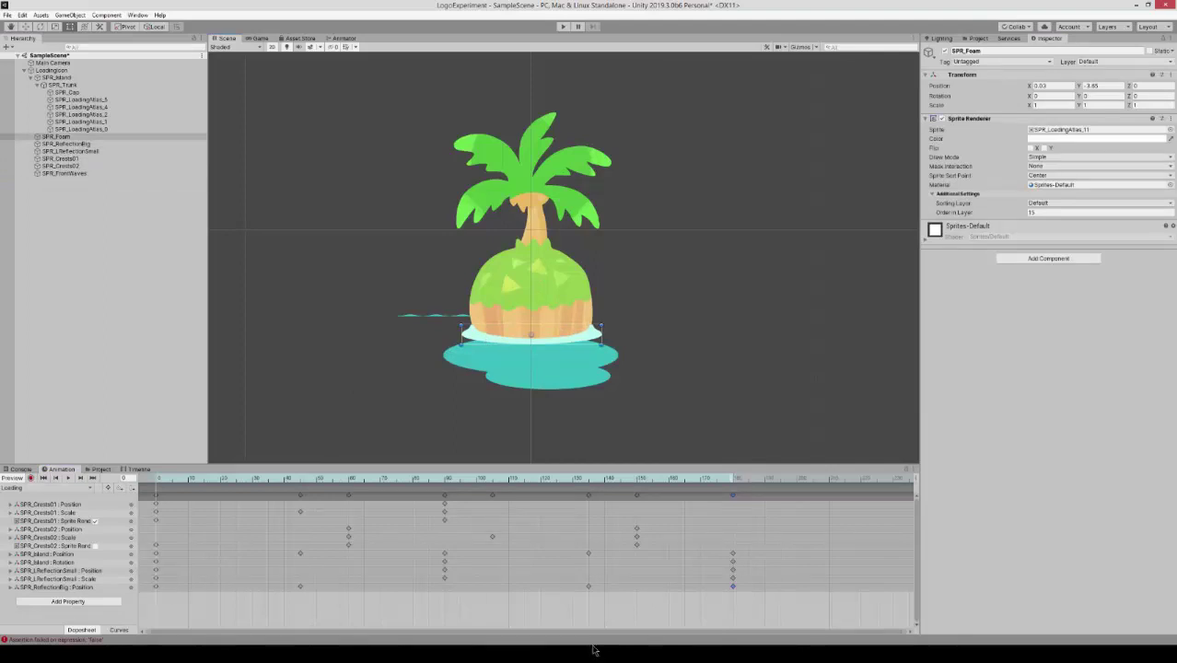
left_click(509, 369)
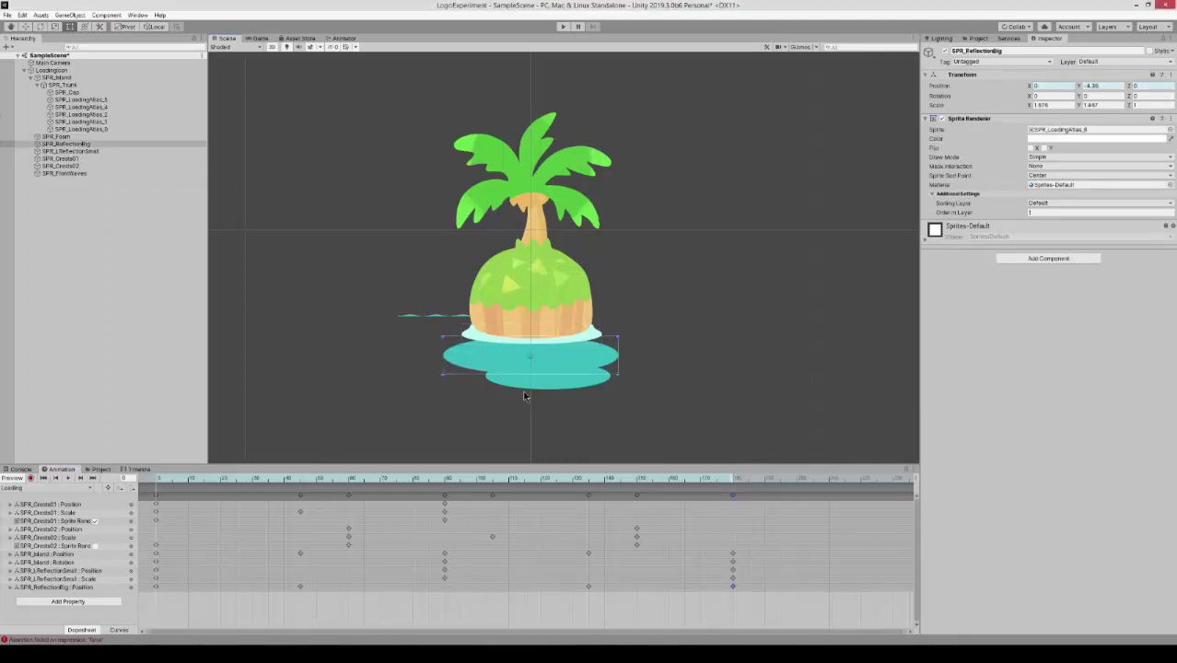
left_click(582, 377)
left_click(550, 359)
left_click_drag(618, 336, 600, 341, "alt+shift")
left_click_drag(581, 357, 578, 351)
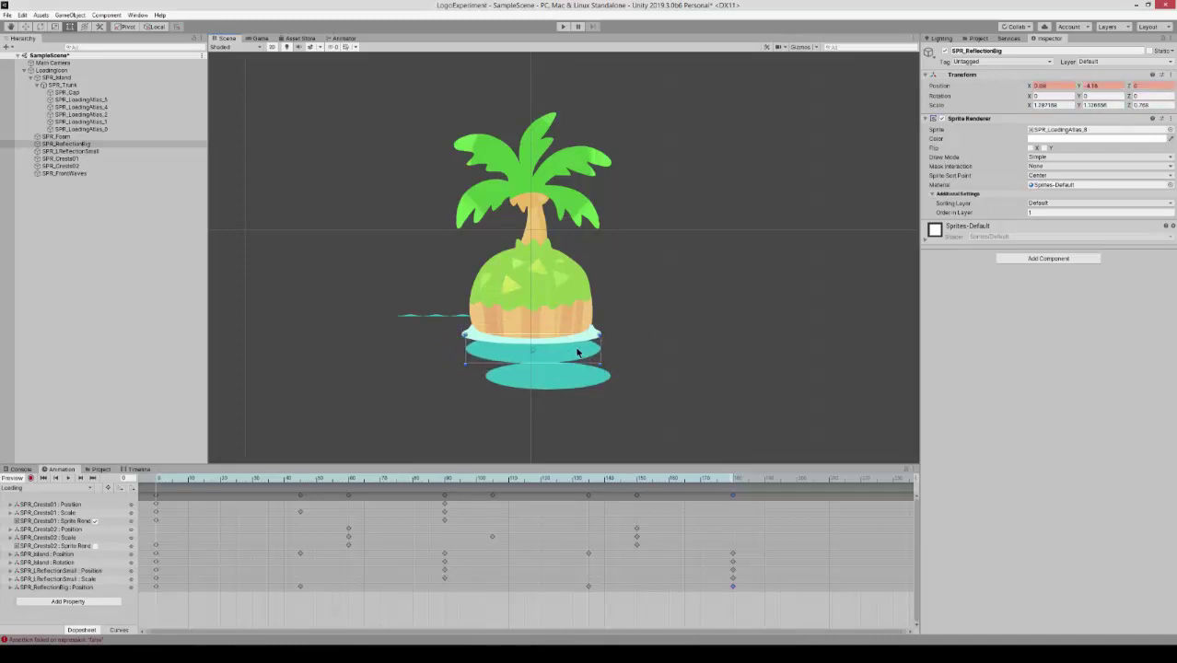
left_click_drag(245, 476, 153, 468)
Raise SPR_LReflectionSmall's whole Y position curve to about -4.78
left_click(522, 383)
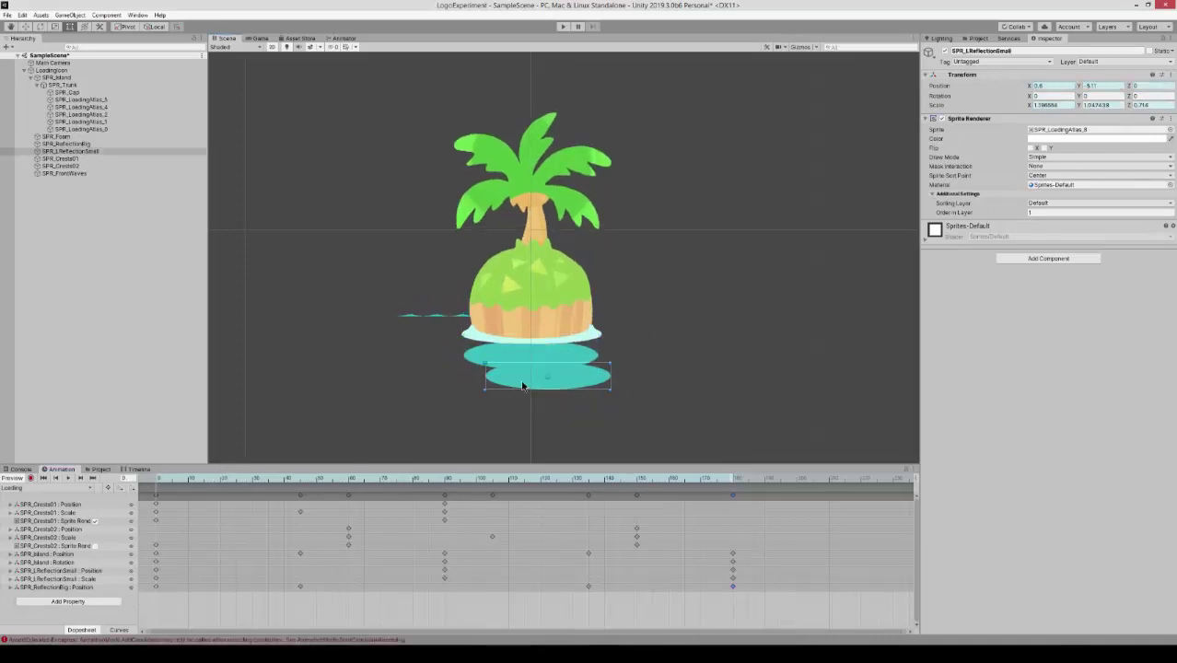
left_click(119, 629)
left_click(71, 571)
left_click(10, 571)
left_click(41, 587)
scroll(281, 582, "down", 4)
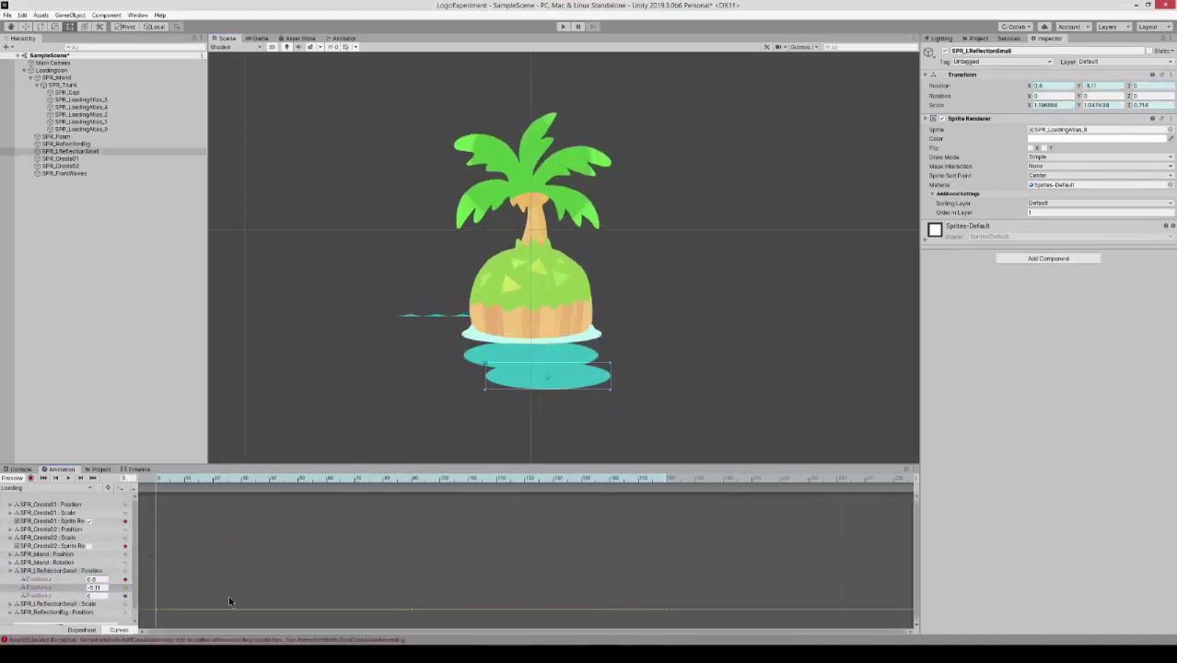
Raise all of SPR_ReflectionBig's Y position keys so it sits just below the foam, checking it near frame 132
left_click(41, 613)
left_click_drag(715, 565, 149, 630)
left_click_drag(325, 597, 325, 590)
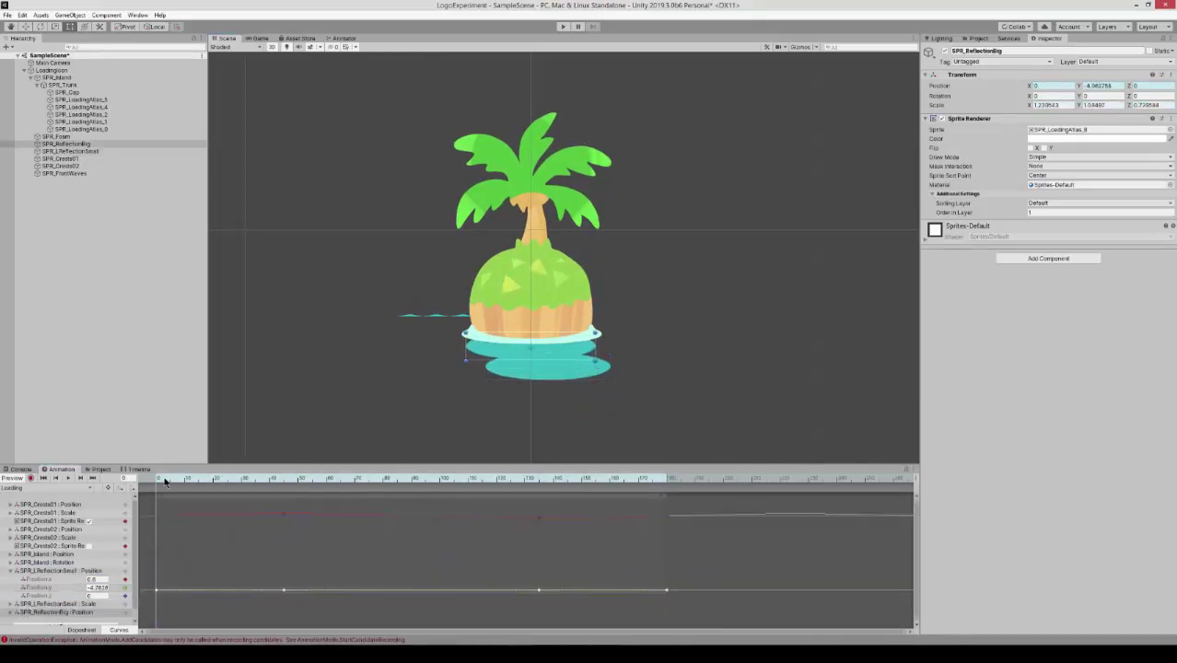
left_click_drag(165, 481, 529, 465)
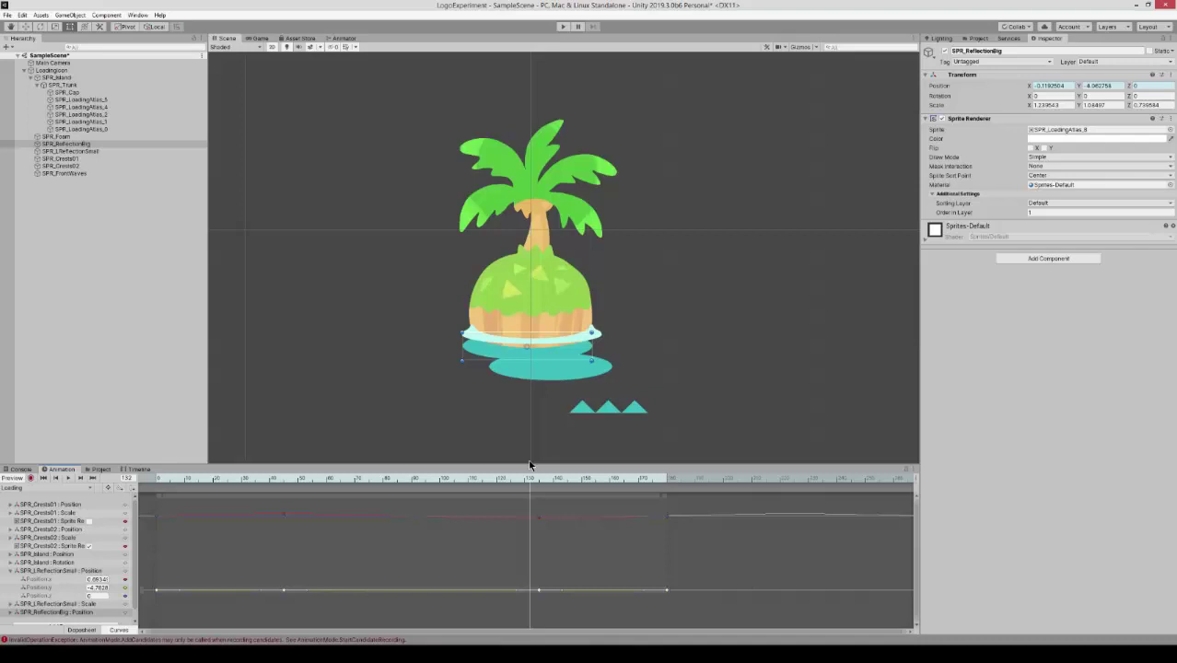
left_click_drag(484, 595, 483, 596)
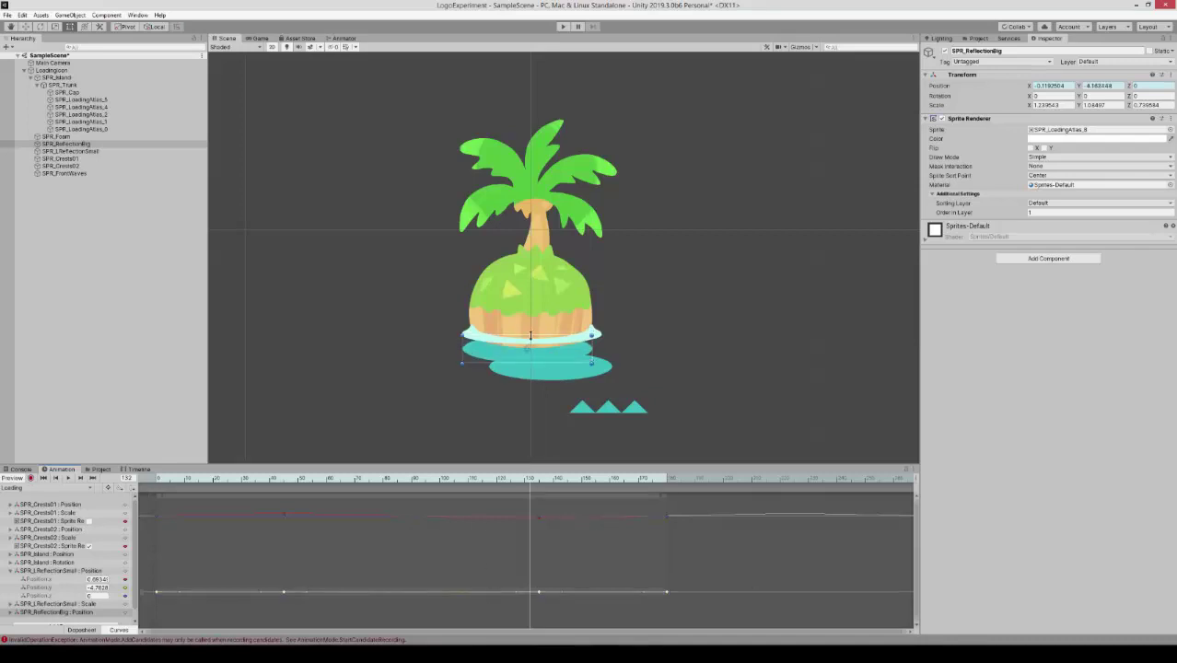
Raise the low points of SPR_Island's Y position curve at frames 45 and 135 for a shallower bob
left_click(543, 331)
left_click_drag(302, 479, 283, 502)
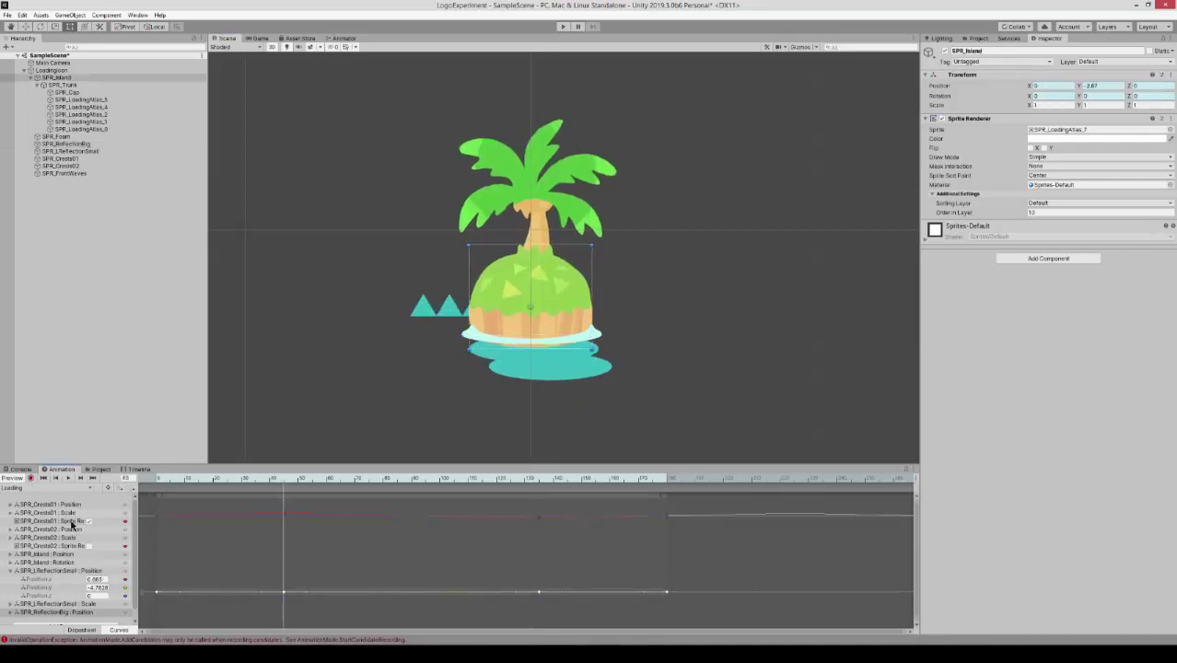
left_click(10, 571)
left_click(10, 555)
left_click(40, 571)
left_click_drag(263, 559, 598, 610)
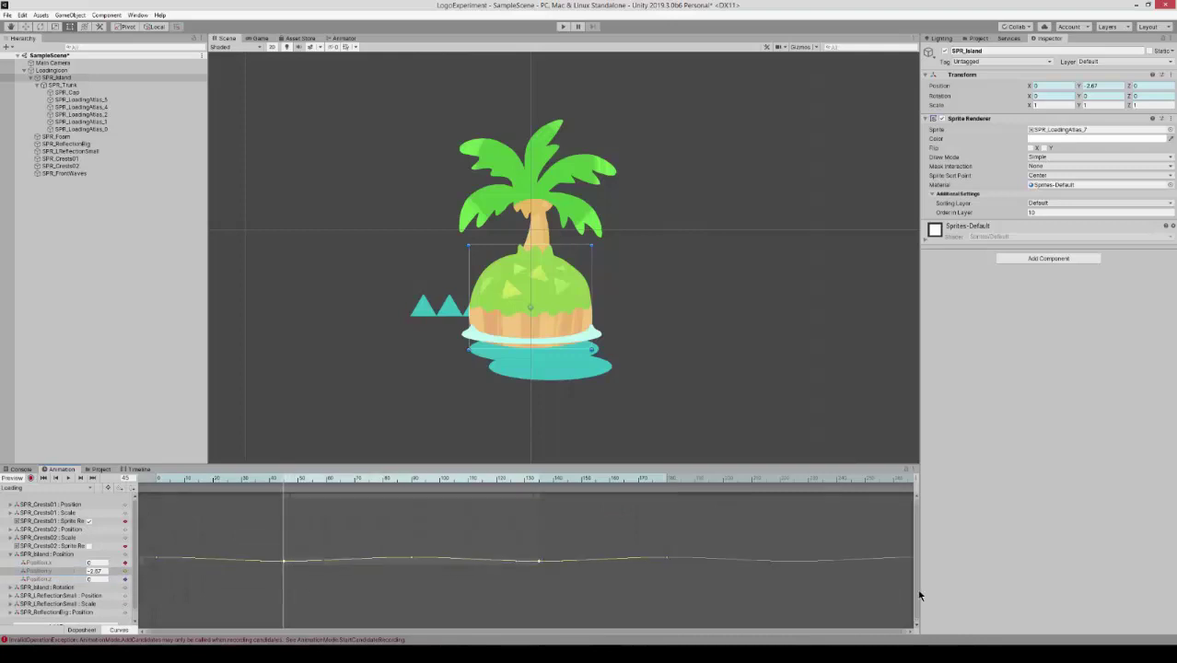
left_click_drag(919, 595, 918, 566)
left_click_drag(917, 500, 917, 538)
middle_click_drag(314, 579, 311, 598)
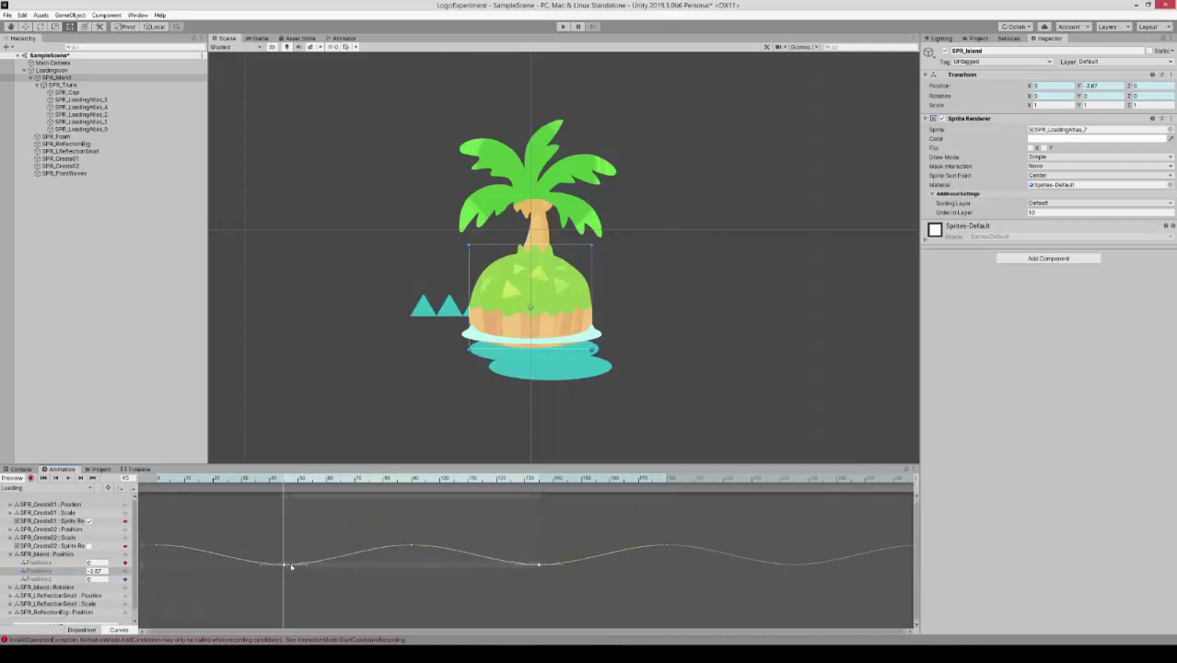
left_click_drag(284, 564, 287, 551)
Adjust the high points of SPR_Island's Y position curve around frames 0, 90 and 180 slightly upward
left_click_drag(276, 478, 139, 475)
left_click_drag(692, 527, 391, 547)
left_click_drag(218, 529, 149, 555, "shift")
left_click_drag(265, 542, 258, 539)
left_click_drag(184, 479, 128, 544)
left_click(10, 555)
Scale down all of SPR_LReflectionSmall's scale curve keys proportionally, to about 0.99 in X at frame 0
left_click(55, 578)
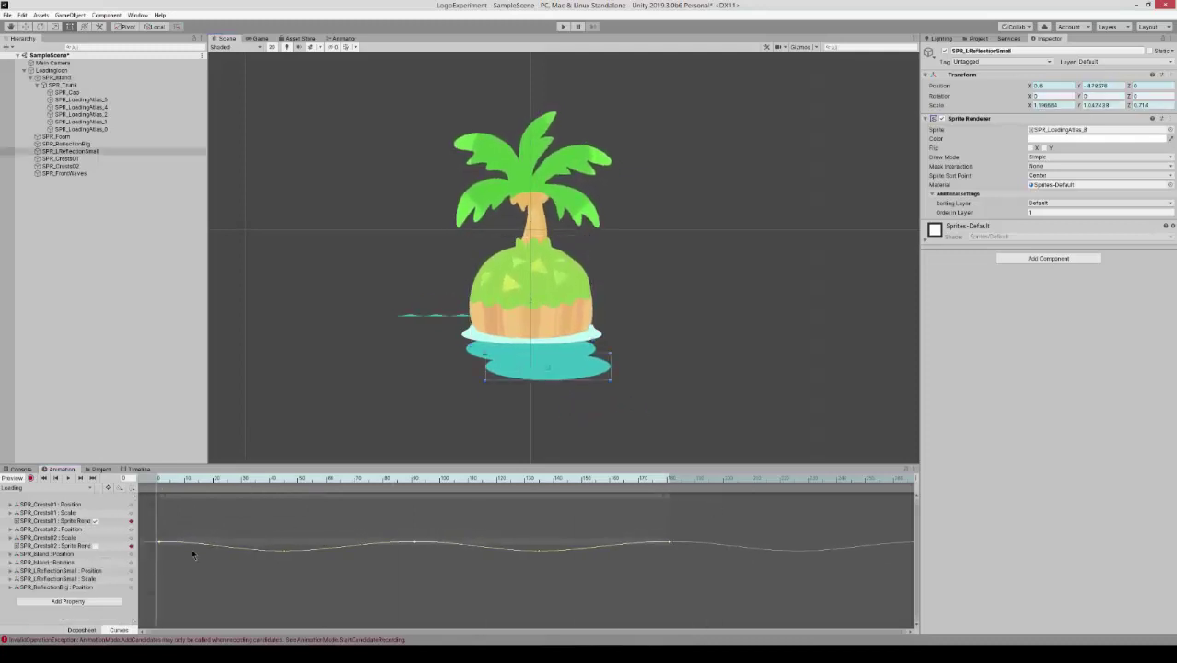
left_click(10, 579)
left_click(63, 580)
left_click_drag(767, 599, 142, 483)
left_click_drag(333, 545, 350, 563, "shift")
left_click_drag(164, 480, 138, 486)
Look through the Scene view's gizmo, tool and grid options, and turn the grid off
left_click(844, 69)
left_click(800, 46)
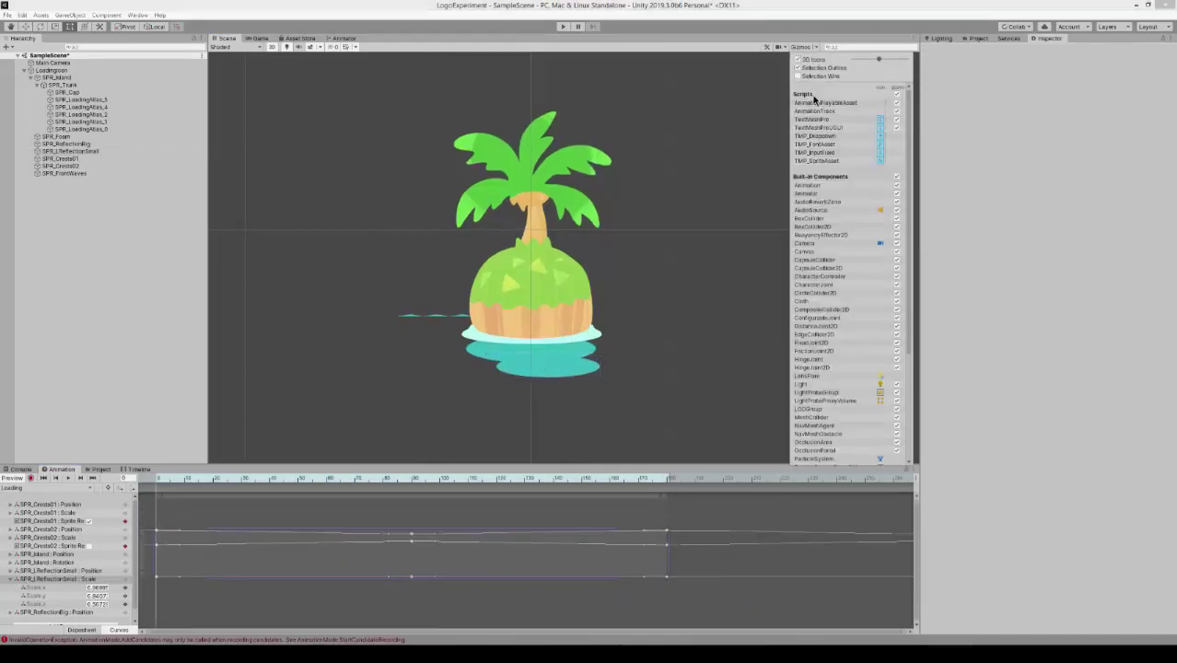
left_click(711, 209)
left_click(815, 47)
left_click(815, 47)
left_click(815, 48)
left_click_drag(908, 171, 911, 131)
left_click(766, 47)
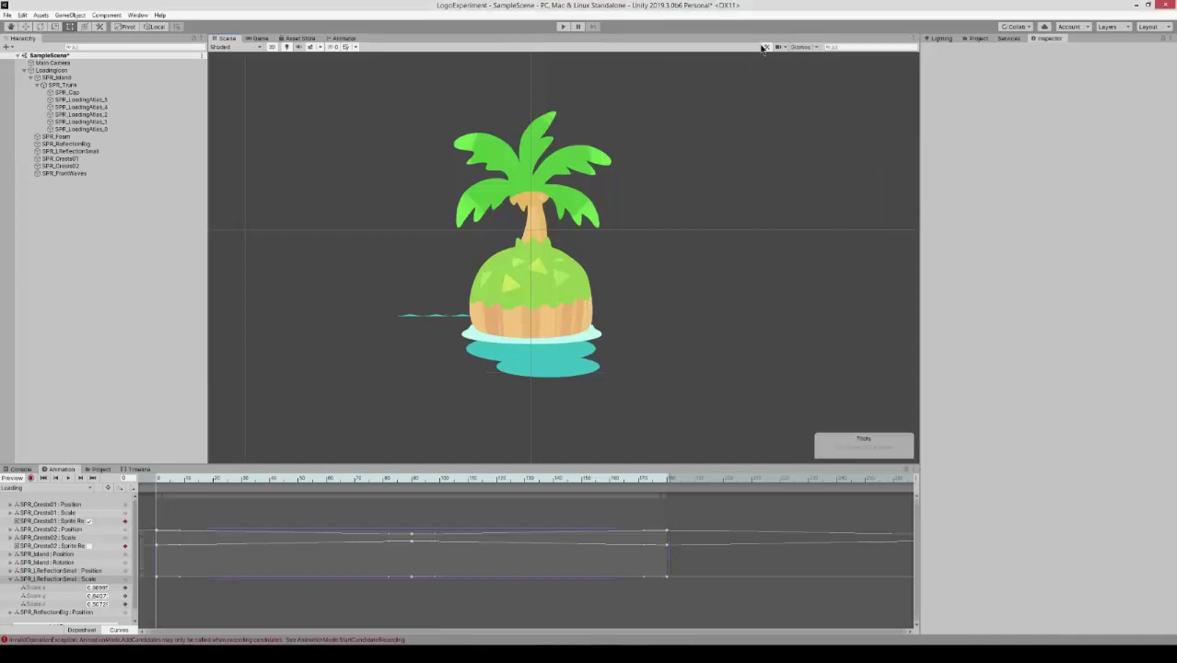
left_click(345, 46)
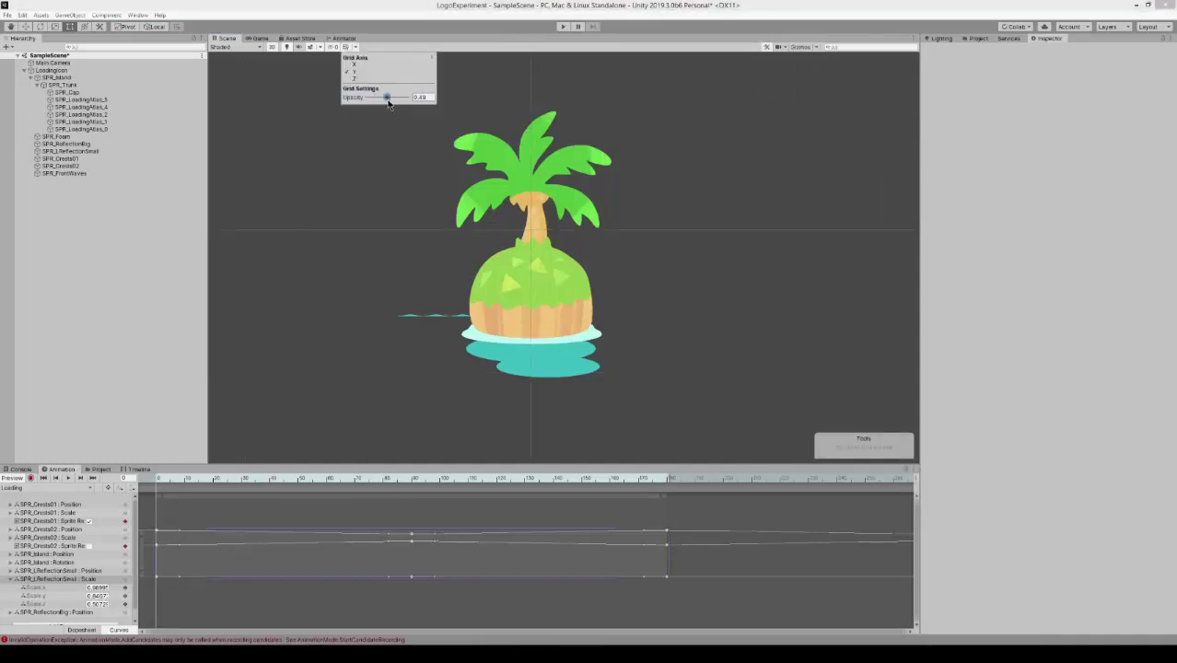
left_click(352, 46)
left_click(355, 46)
left_click(347, 47)
Delete the stray SPR_Island position keys sitting just after frames 0, 90 and 180 in the dopesheet
left_click_drag(657, 479, 616, 489)
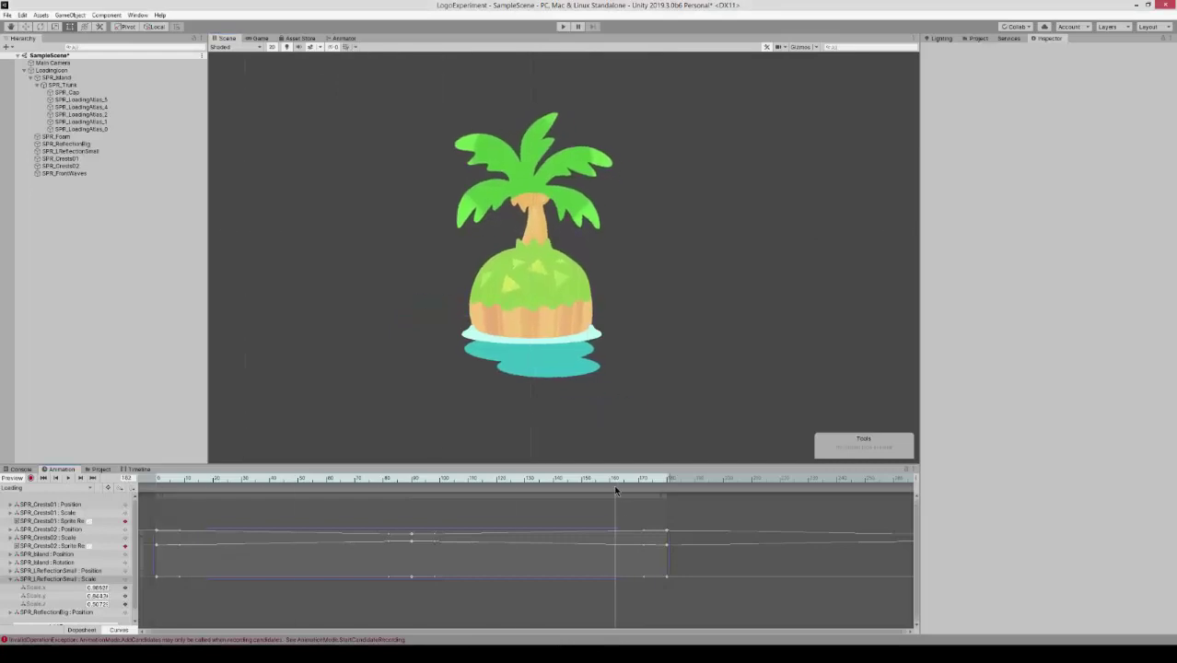
left_click(535, 226)
left_click(81, 630)
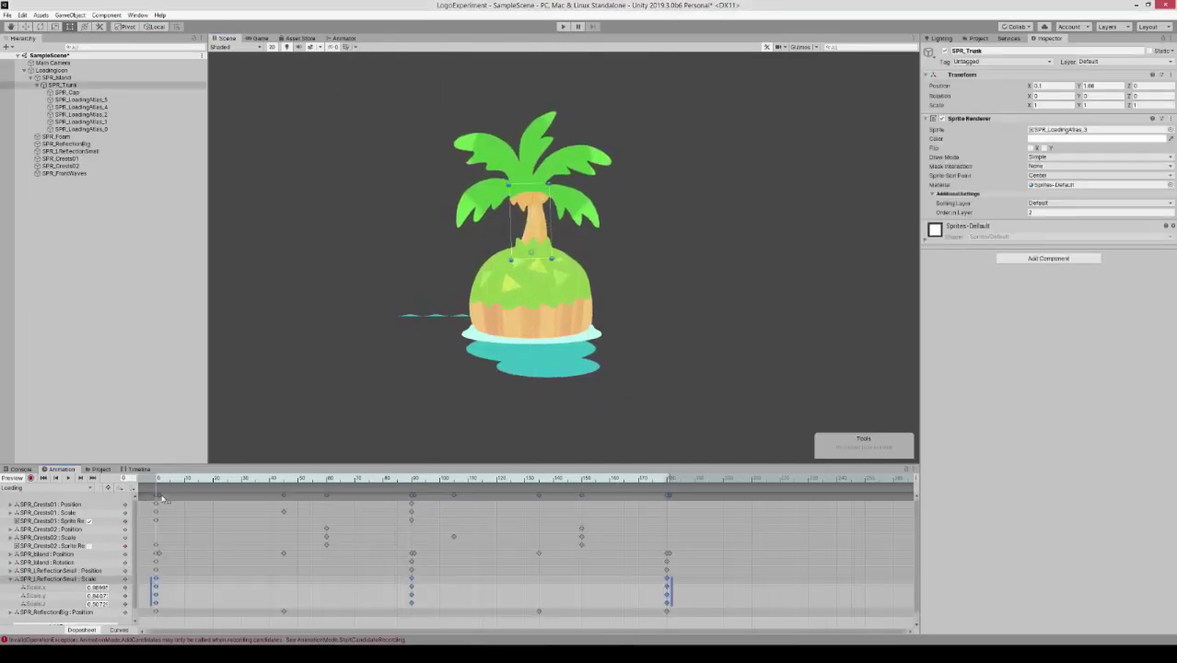
left_click(162, 497)
left_click(160, 496)
key("Delete")
left_click(412, 497)
left_click(425, 499)
left_click(415, 496)
key("Delete")
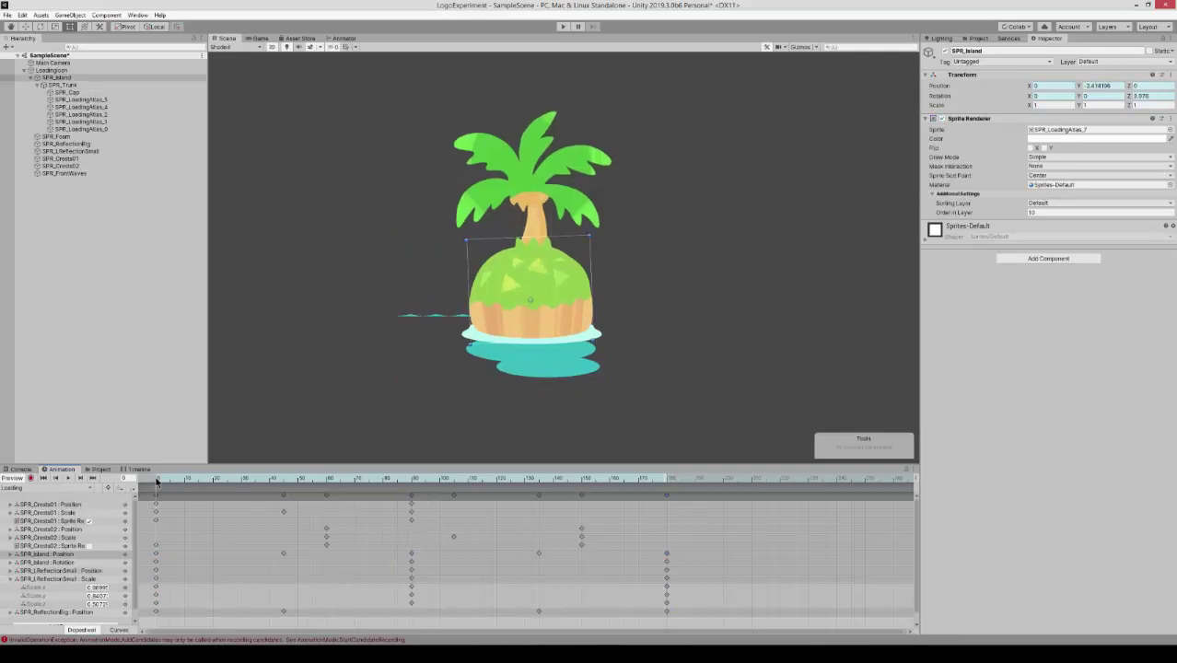
Keyframe SPR_Trunk rotated about -4.1 degrees in Z at frame 90
left_click_drag(166, 480, 413, 480)
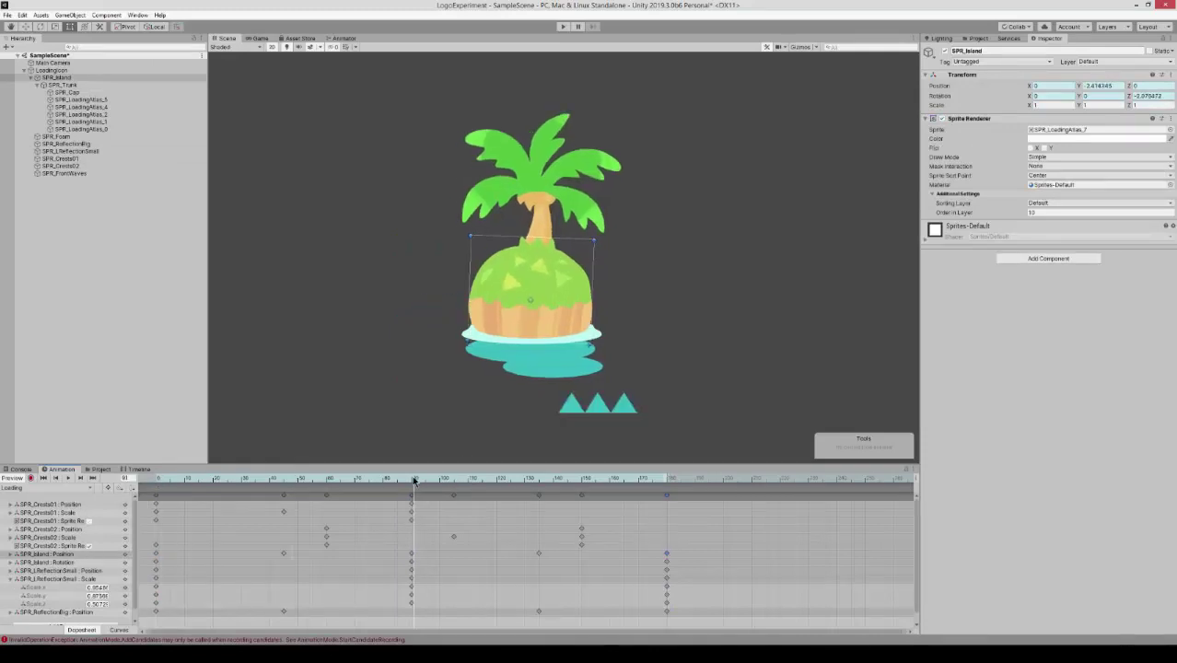
left_click(563, 185)
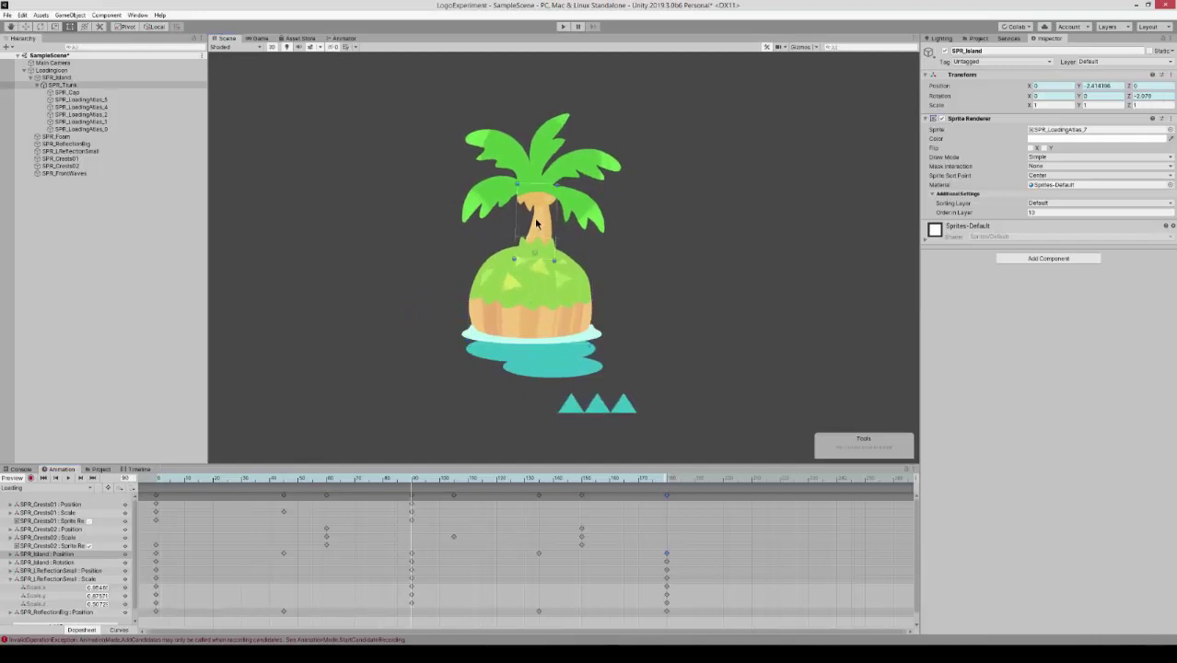
left_click_drag(563, 185, 562, 188)
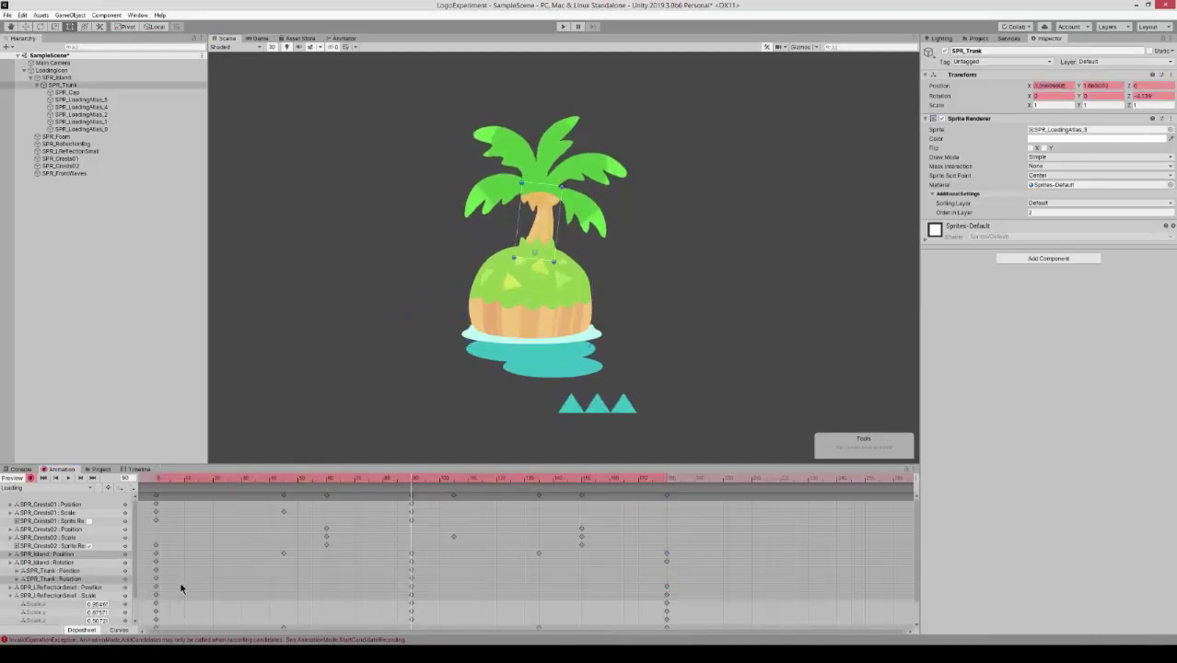
Copy SPR_Trunk's rotation key from frame 0 to frame 180 and preview the loop
left_click(11, 596)
left_click(57, 571)
left_click(156, 580)
key("ctrl+c")
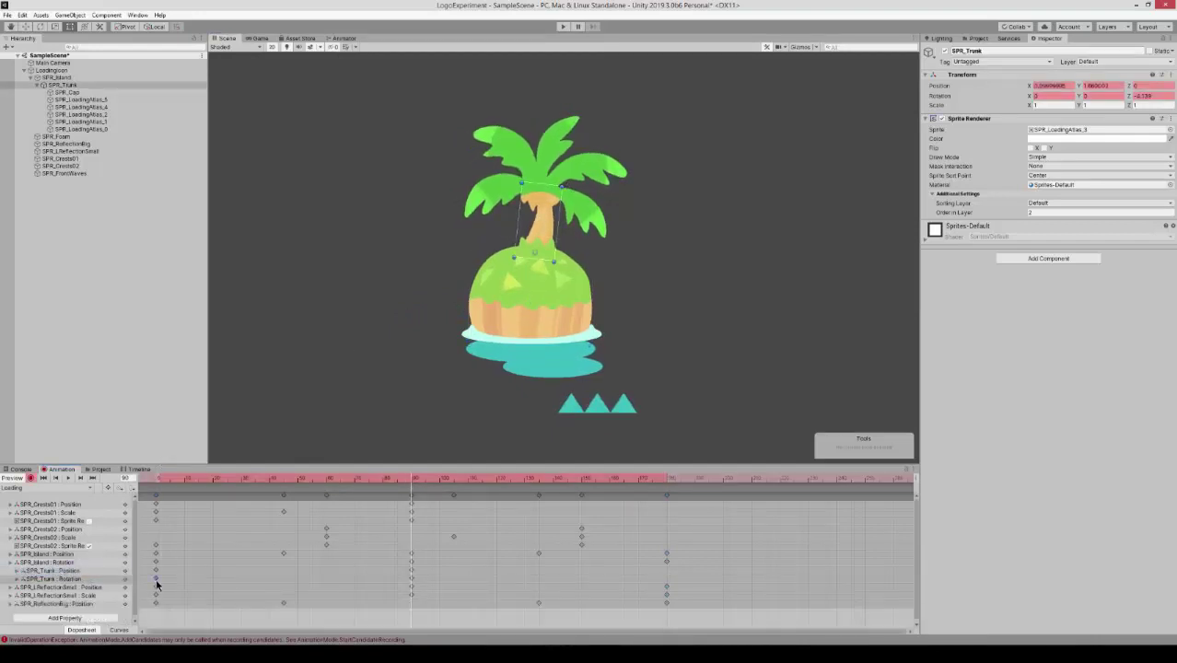
left_click(667, 479)
key("ctrl+v")
left_click(68, 479)
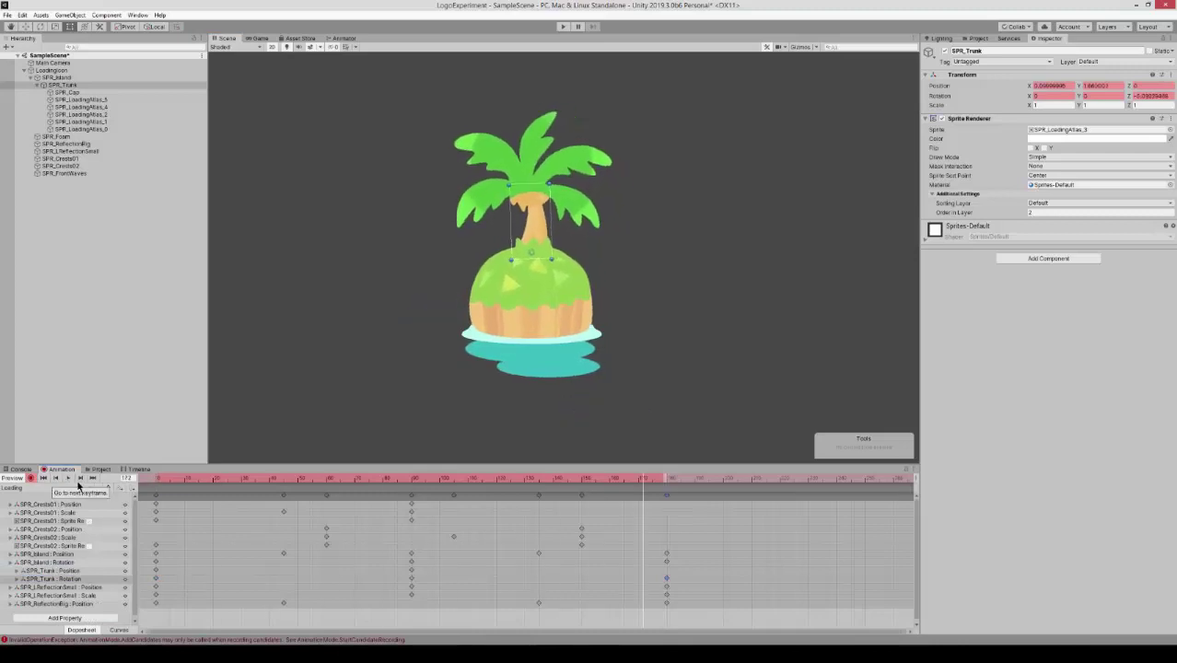
left_click(70, 479)
Shift SPR_Trunk's rotation keys about 32 frames later and adjust the trunk's lean at frame 122
left_click_drag(146, 582, 758, 579)
left_click(252, 480)
left_click_drag(253, 482, 529, 511)
left_click_drag(247, 496, 285, 484)
left_click_drag(284, 480, 665, 520)
left_click_drag(568, 577, 531, 575)
left_click(503, 479)
left_click_drag(565, 190, 502, 191)
Copy SPR_Trunk's rotation key from frame 32 to frame 212
left_click(247, 480)
left_click(248, 578)
key("ctrl+c")
left_click(756, 478)
key("ctrl+v")
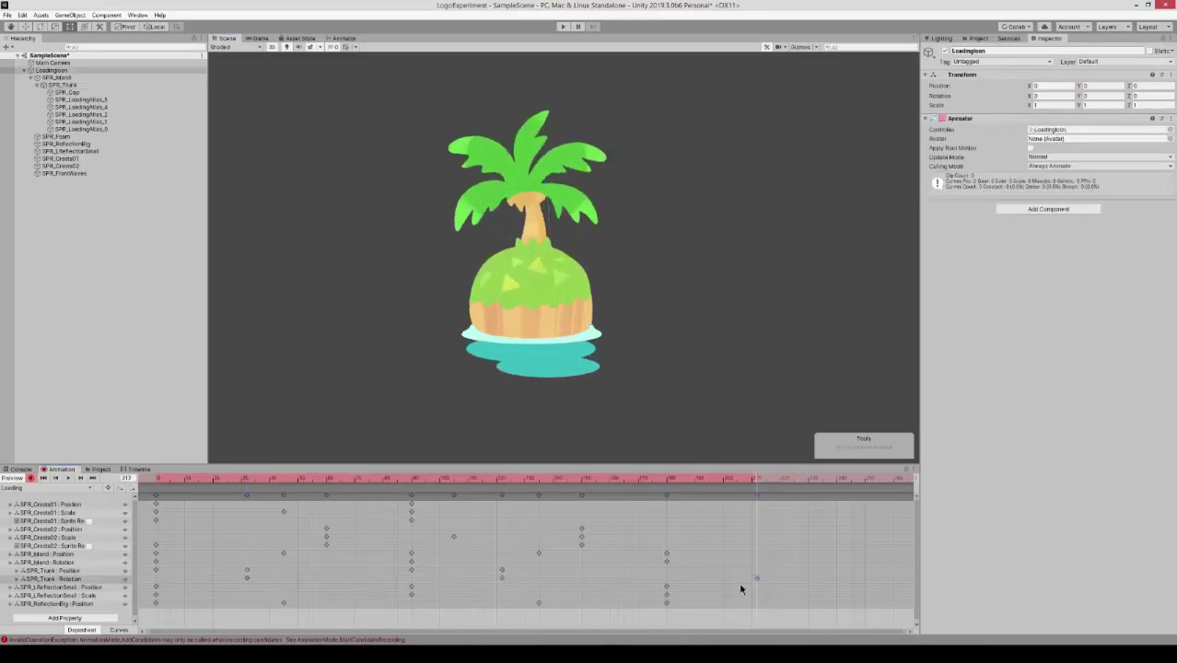
Key SPR_Trunk's rotation at frame 180 without the frame 212 key, and check the loop in playback and in its curve
left_click(665, 478)
left_click(542, 244)
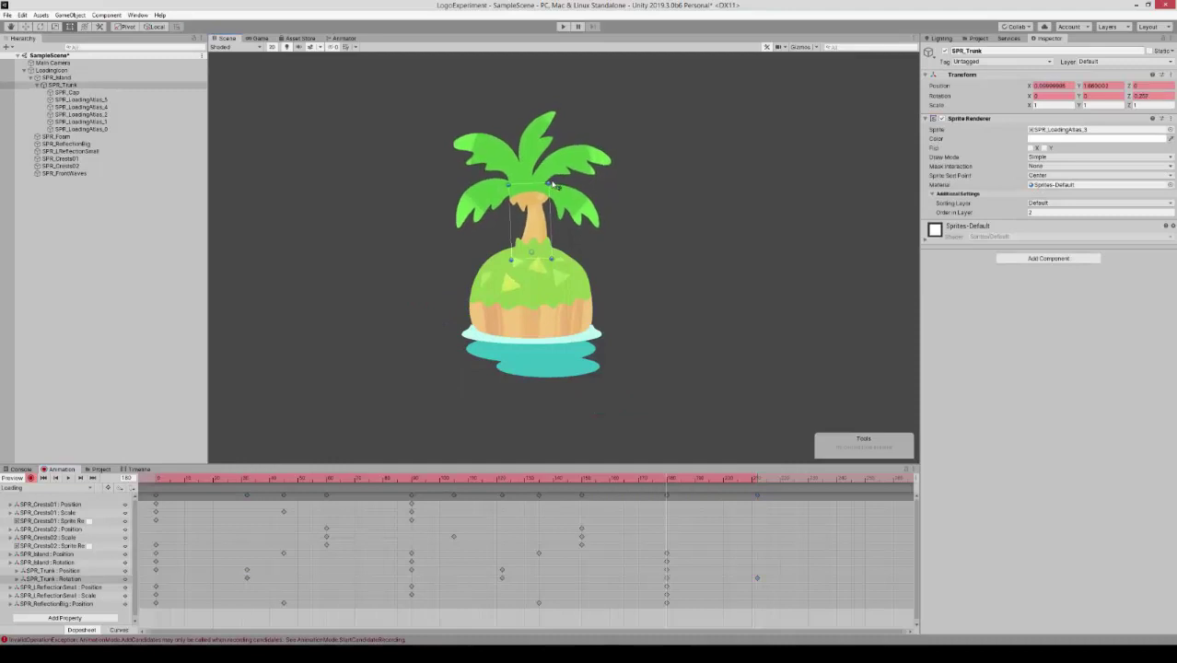
key("ctrl+z")
left_click_drag(650, 477, 665, 478)
left_click(67, 478)
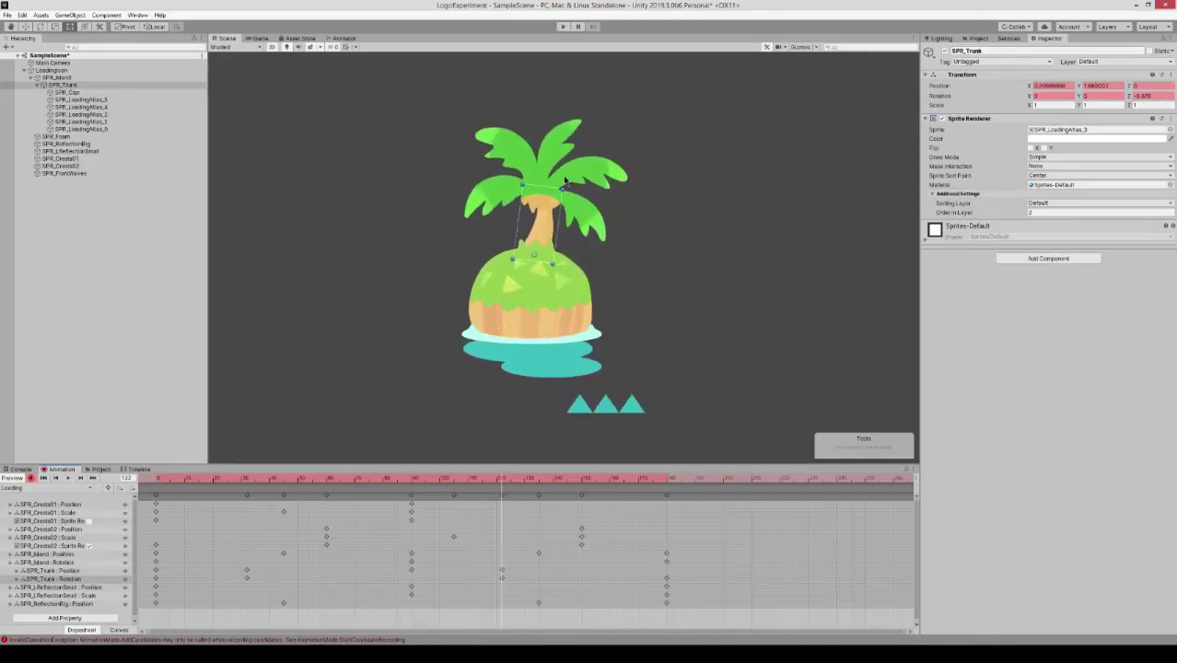
left_click(119, 630)
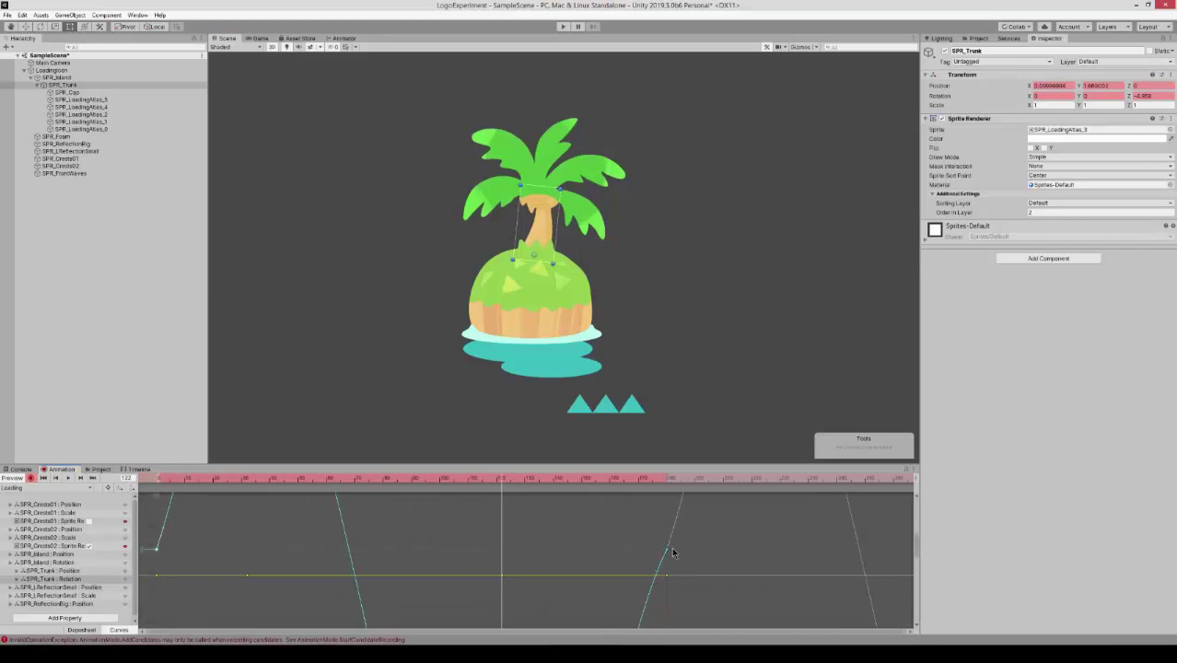
scroll(459, 575, "down", 8)
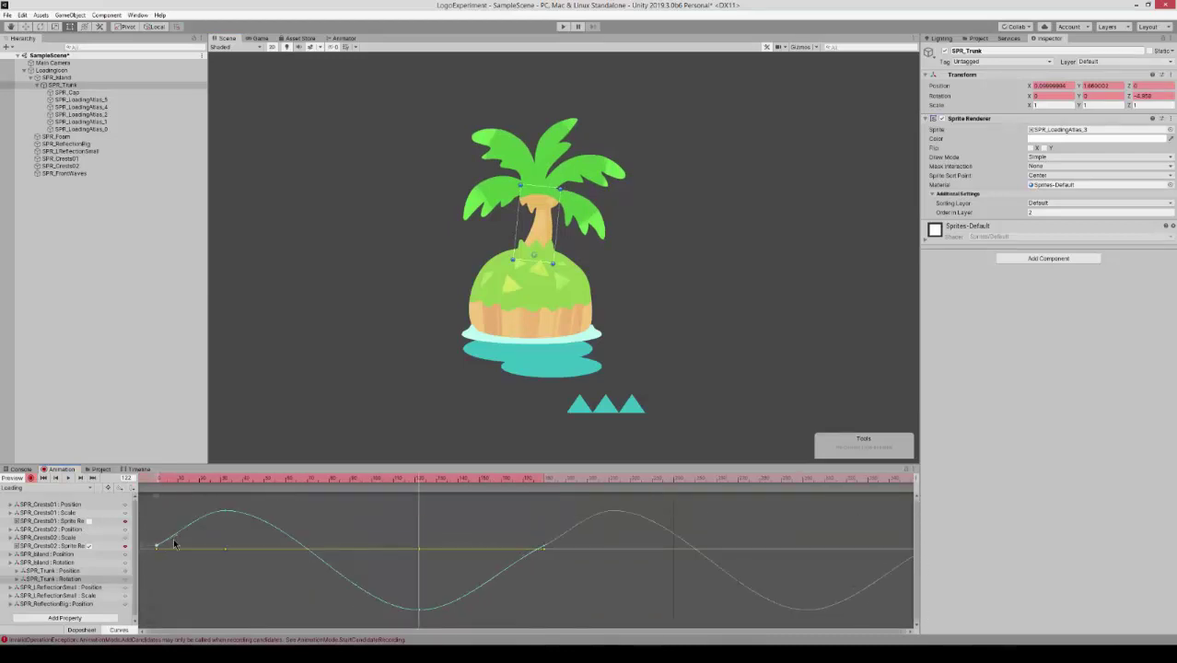
left_click(87, 629)
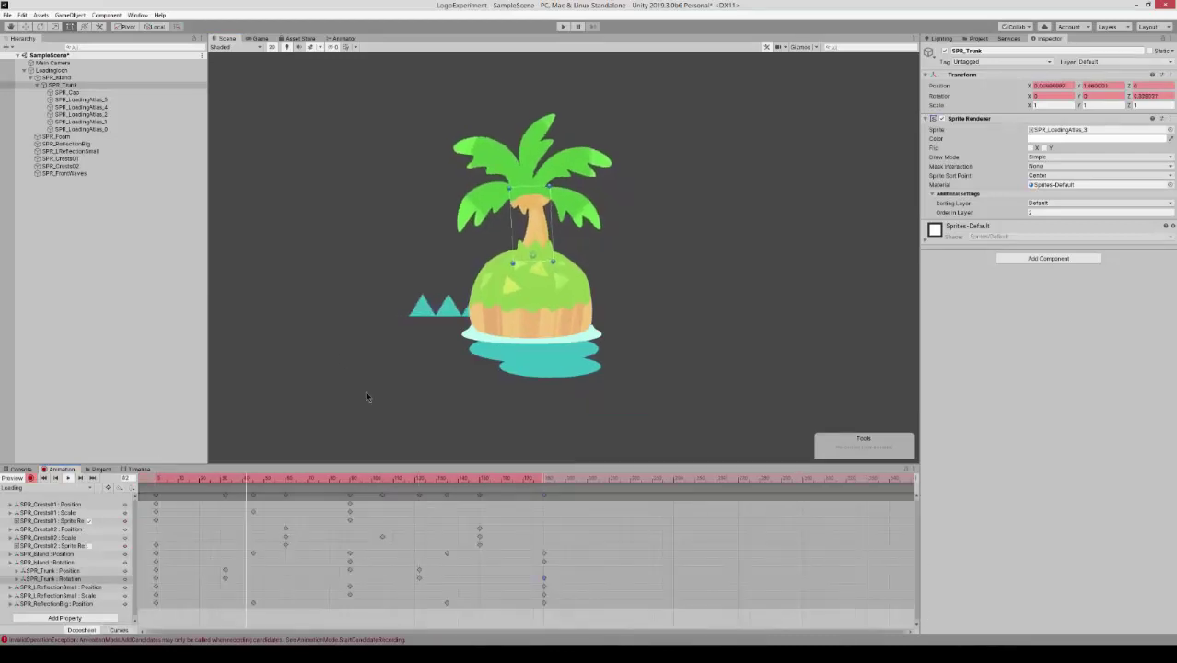
At frame 90, keyframe a slight rotation on the two left palm leaves and the upright leaf
left_click(350, 478)
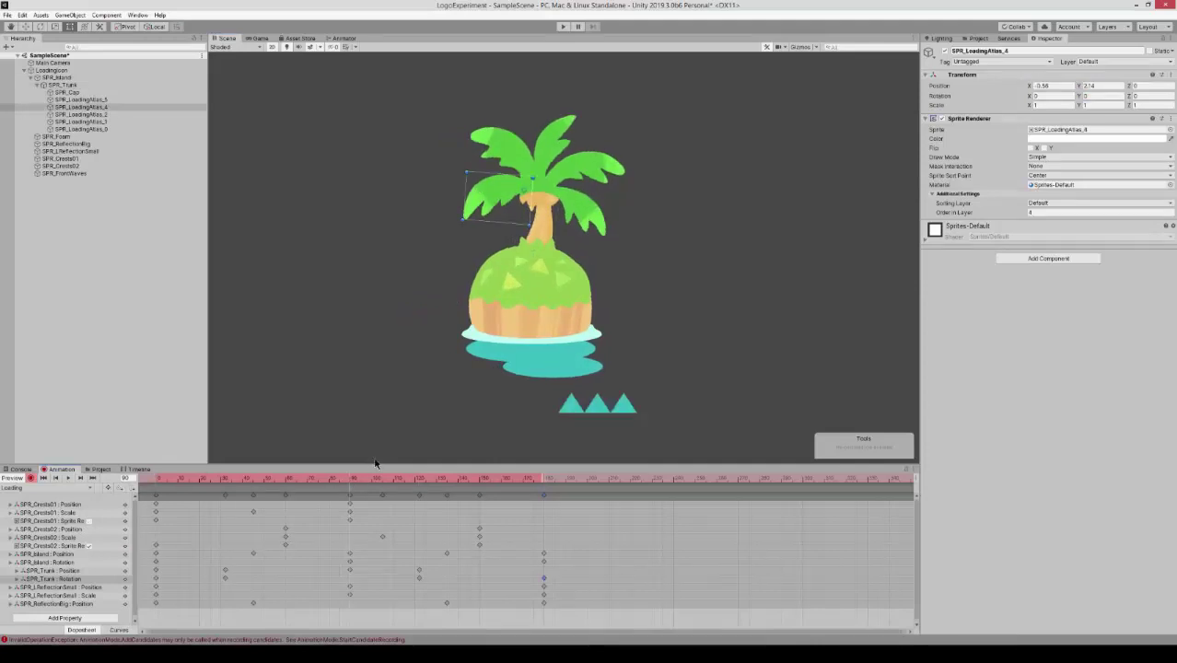
left_click_drag(461, 225, 464, 230)
left_click(505, 132)
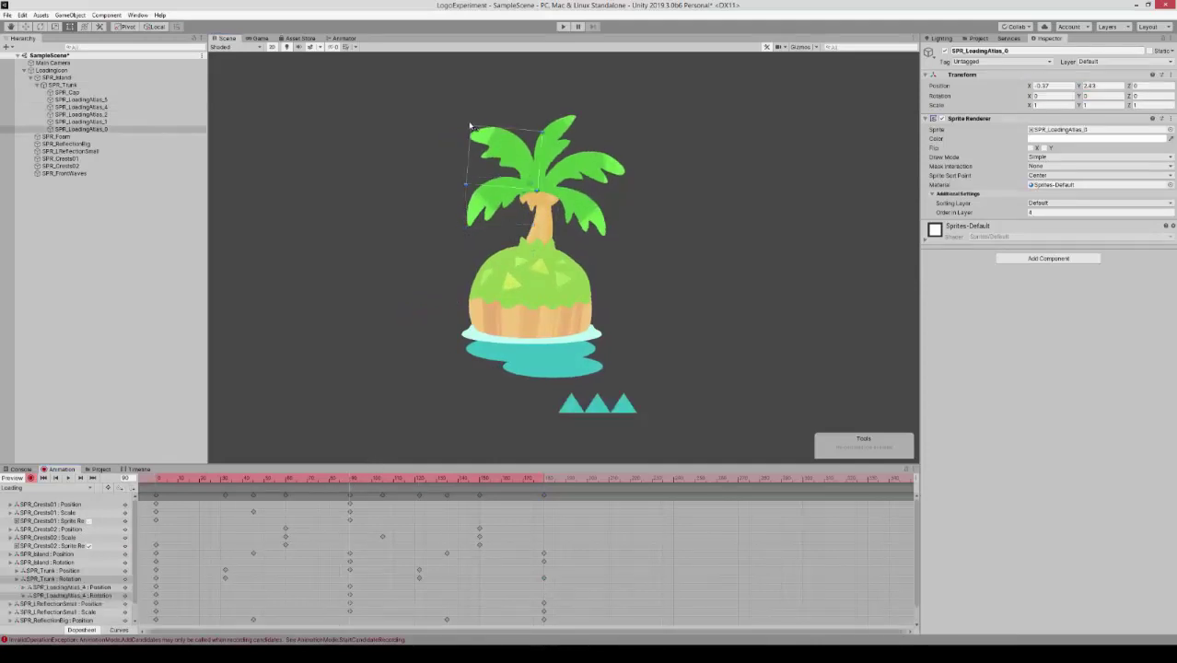
left_click_drag(470, 124, 474, 119)
left_click(559, 130)
left_click_drag(579, 116, 574, 113)
At frame 90, keyframe slight rotations on the two right palm leaves, turning SPR_LoadingAtlas_5 about 3.8 degrees in Z
left_click(592, 166)
left_click(628, 153)
left_click(596, 166)
left_click_drag(628, 150, 630, 156)
left_click(587, 210)
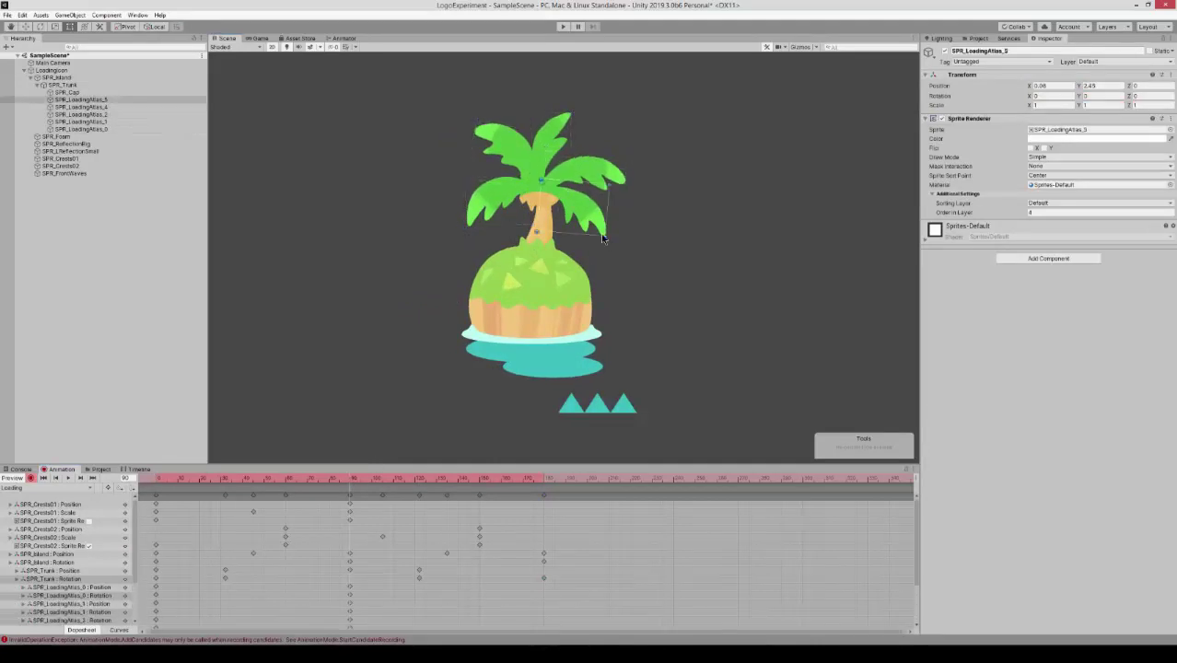
left_click_drag(608, 239, 611, 234)
Copy all palm leaf position and rotation keys from frame 0 to frame 180 and preview the loop
left_click(310, 591)
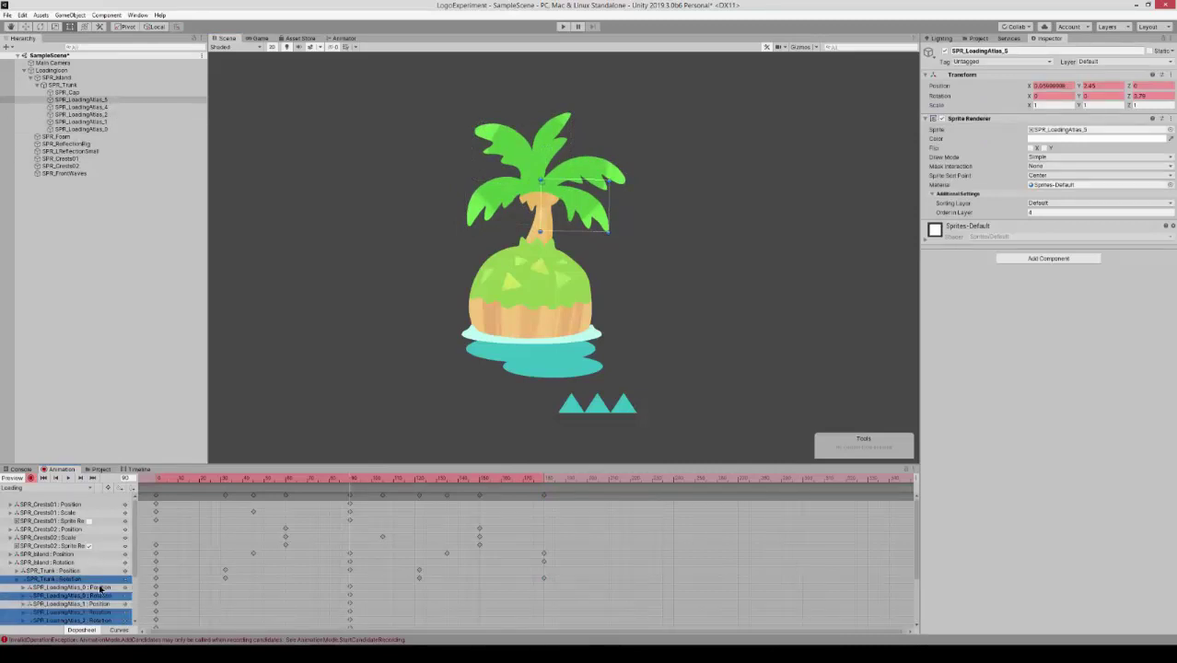
scroll(101, 561, "down", 2)
left_click_drag(167, 519, 144, 595)
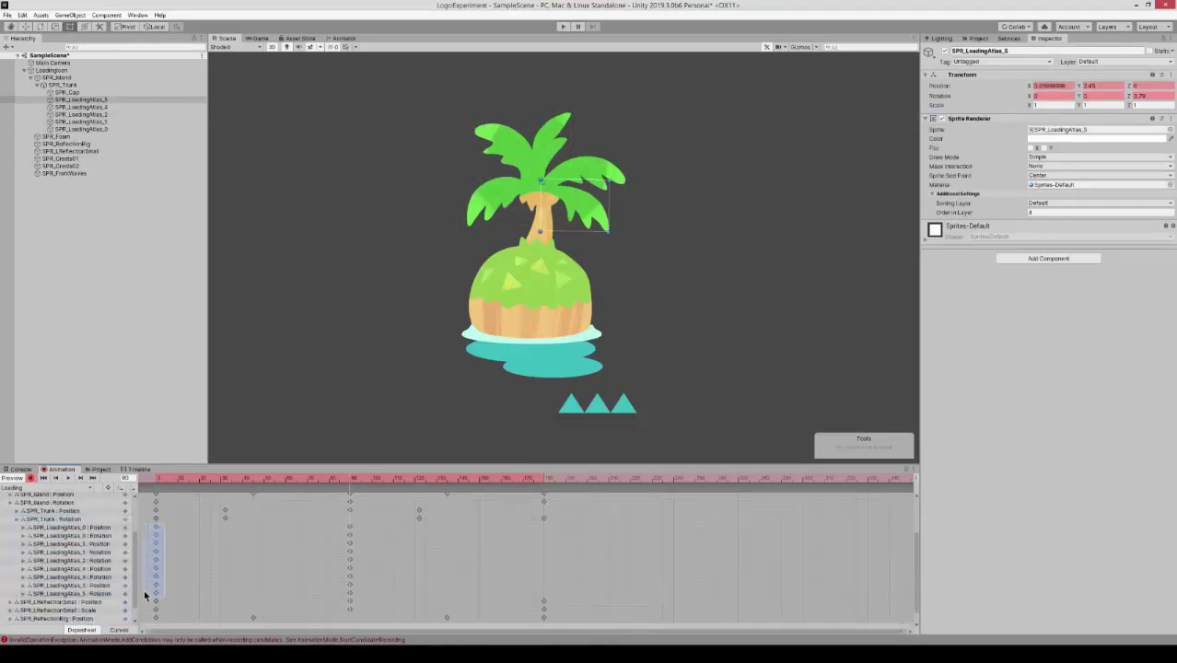
key("ctrl+c")
left_click(543, 479)
key("ctrl+v")
left_click(68, 477)
Stagger the palm leaves' frame 90 keys individually between about frames 69 and 99
left_click(350, 478)
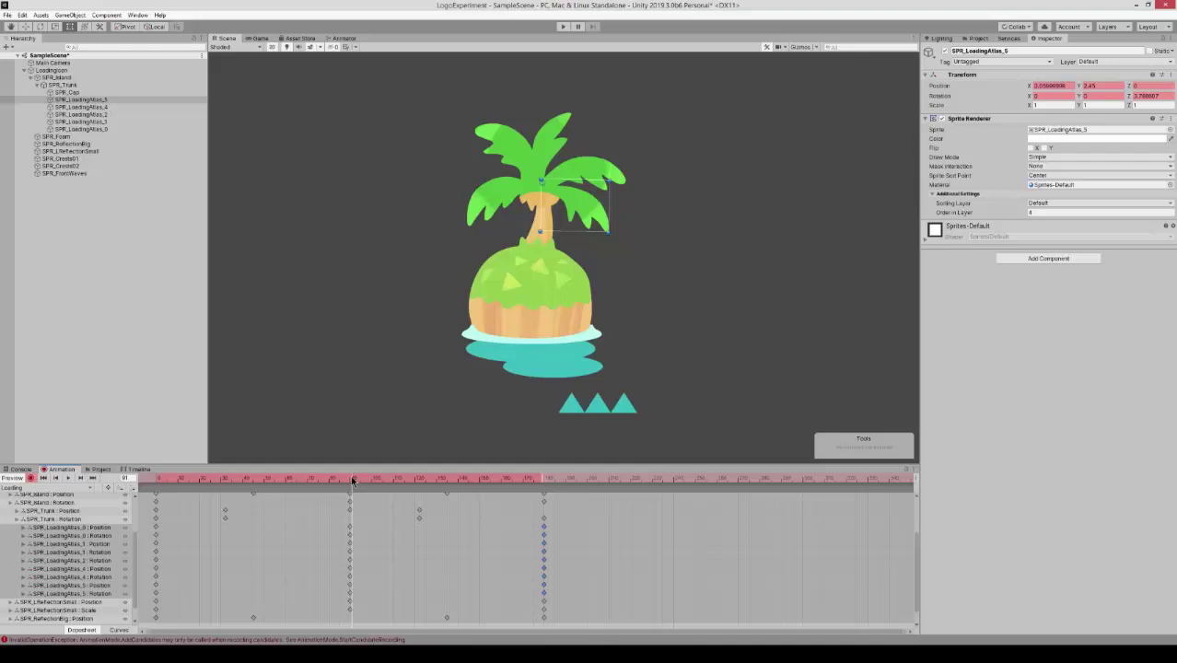
mouse_move(350, 535)
left_mouse_down()
mouse_move(320, 535)
mouse_move(368, 543)
left_mouse_up()
left_click_drag(349, 551, 328, 552)
left_click_drag(350, 560, 361, 560)
left_click_drag(350, 568, 305, 568)
left_click_drag(350, 576, 367, 576)
mouse_move(350, 584)
left_mouse_down()
mouse_move(337, 585)
mouse_move(370, 593)
left_mouse_up()
Move SPR_LReflectionSmall's middle position key to about frame 81, preview the loop and stop recording
left_click_drag(349, 602, 331, 601)
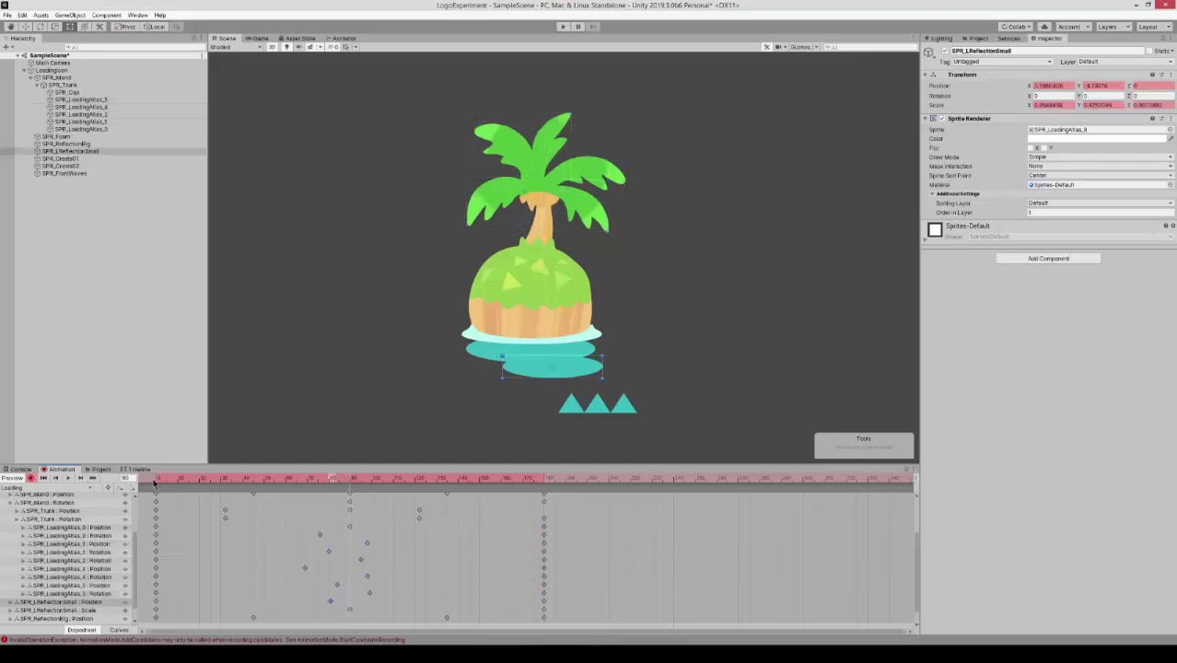
left_click(69, 478)
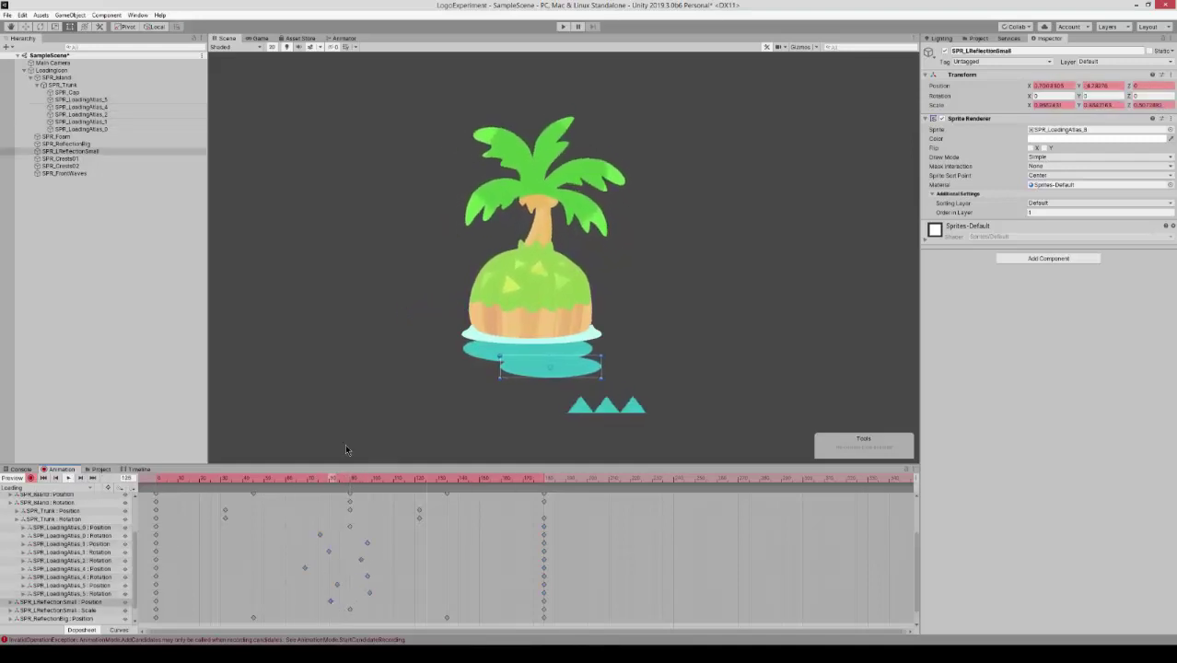
left_click_drag(286, 481, 275, 478)
left_click(32, 477)
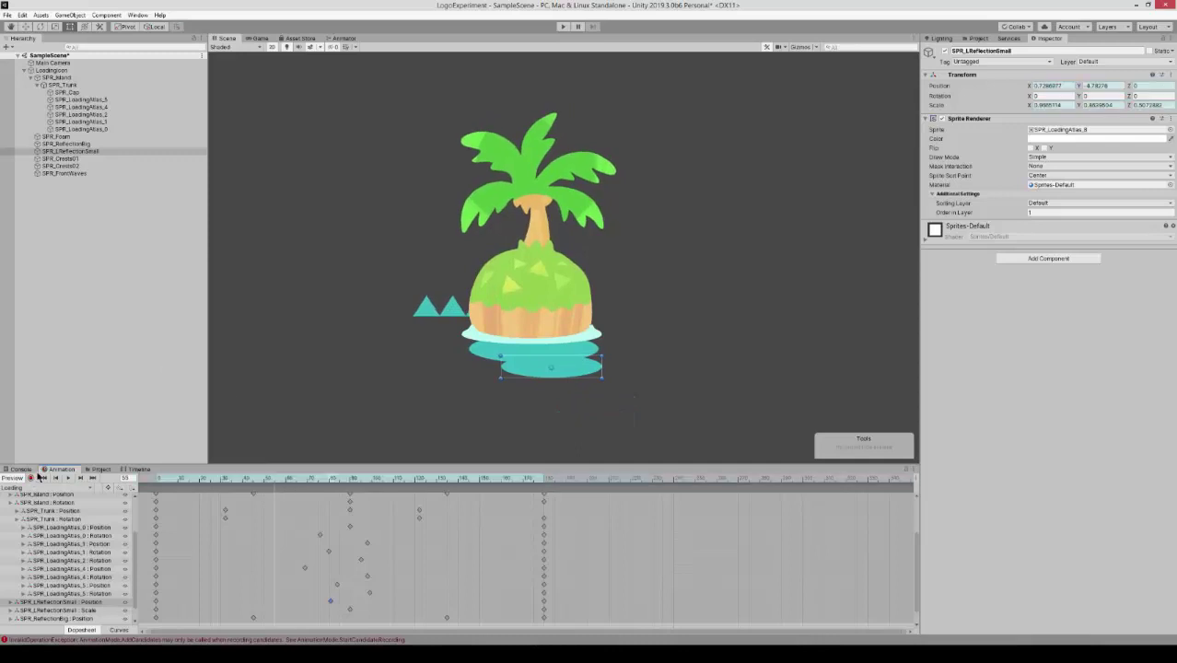
Turn on the Sprite Renderer of SPR_FrontWaves
left_click(65, 173)
left_click(942, 118)
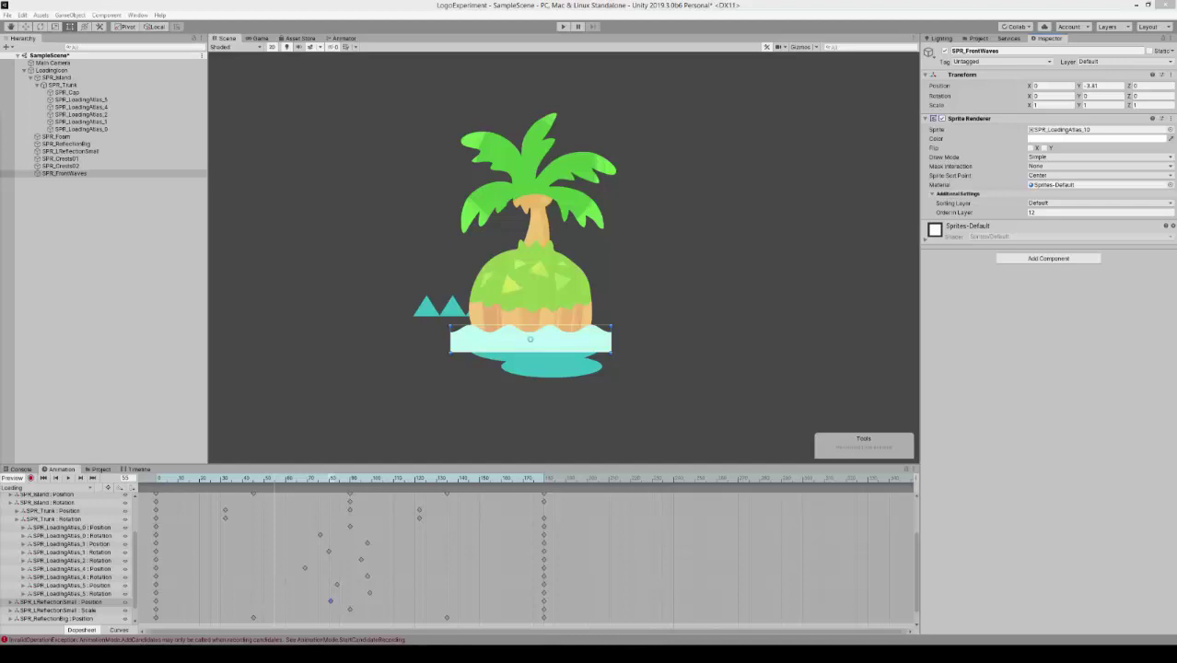
left_click(554, 314)
left_click(238, 401)
Add the island sprite SPR_LoadingAtlas_7 under LoadingIcon and set it and SPR_FrontWaves beside the palm island
left_click(100, 470)
left_click_drag(351, 513, 44, 76)
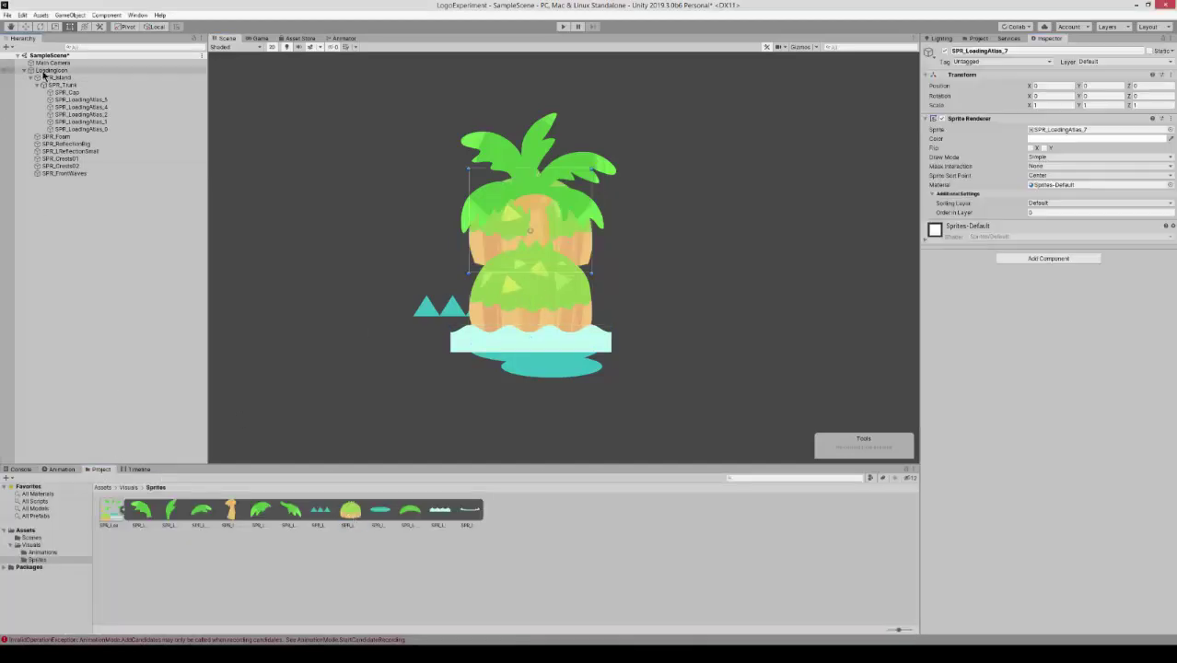
left_click_drag(541, 236, 713, 270)
left_click_drag(569, 334, 738, 328)
left_click(730, 280)
Replace the Sprite Renderer on the new SPR_LoadingAtlas_7 object with a Sprite Mask using the island sprite
left_click(1059, 261)
type("spri")
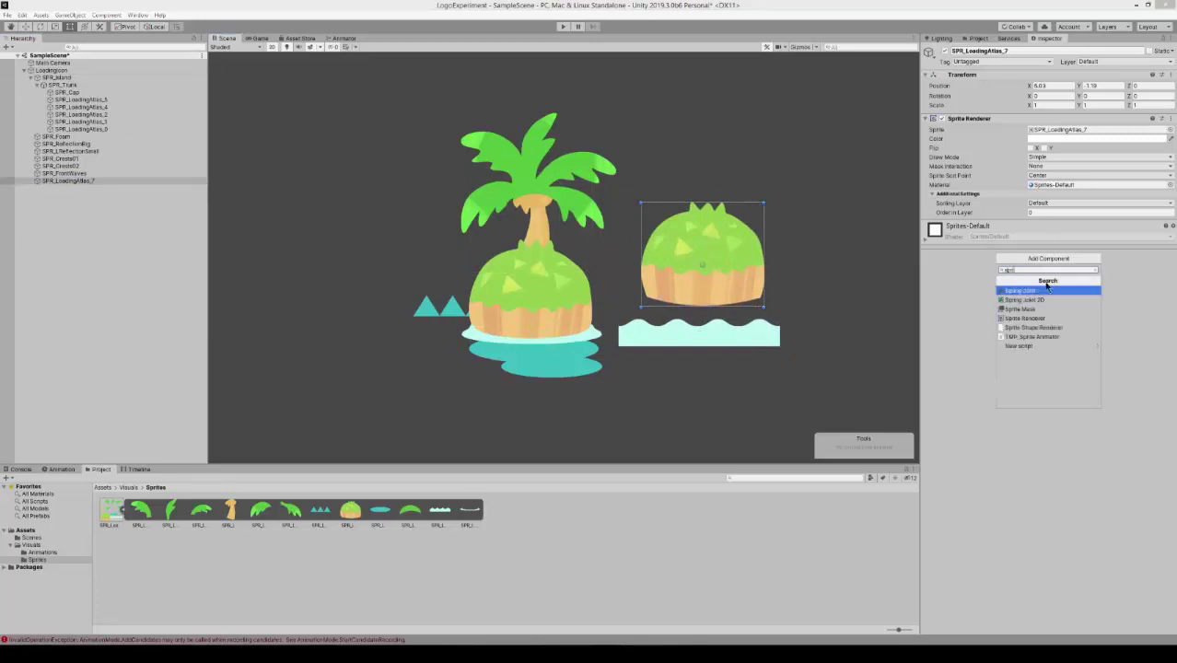
left_click(1022, 310)
right_click(986, 120)
left_click(1024, 136)
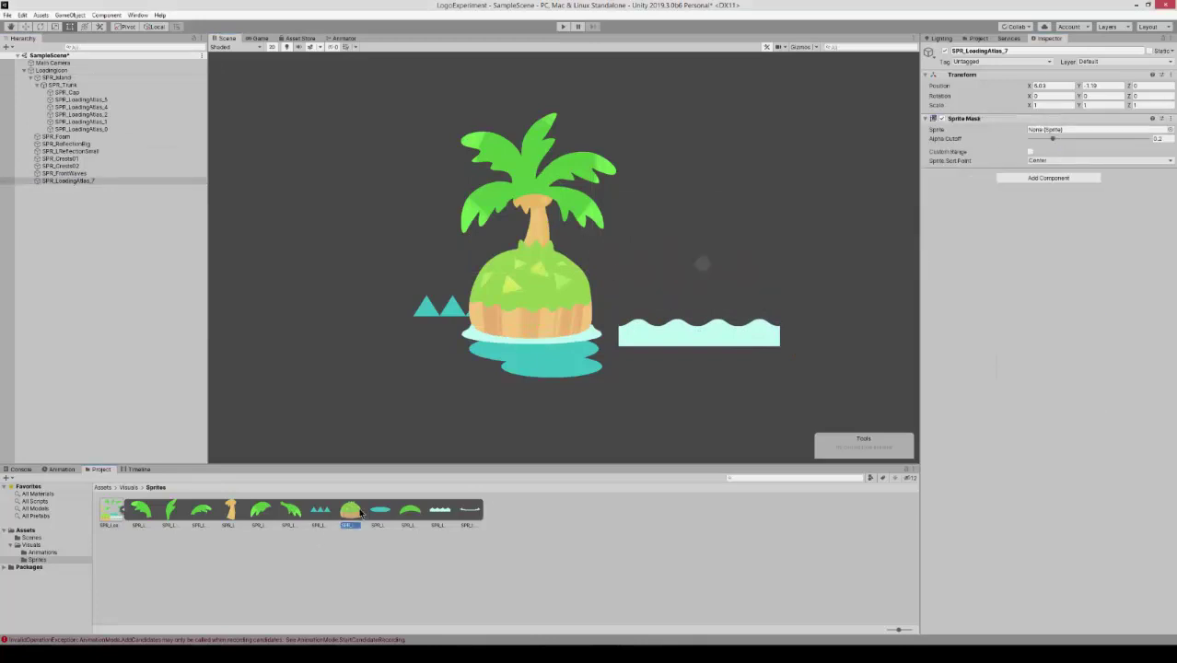
Set SPR_FrontWaves' mask interaction to Visible Inside Mask and place the waves and mask over the island
left_click(718, 322)
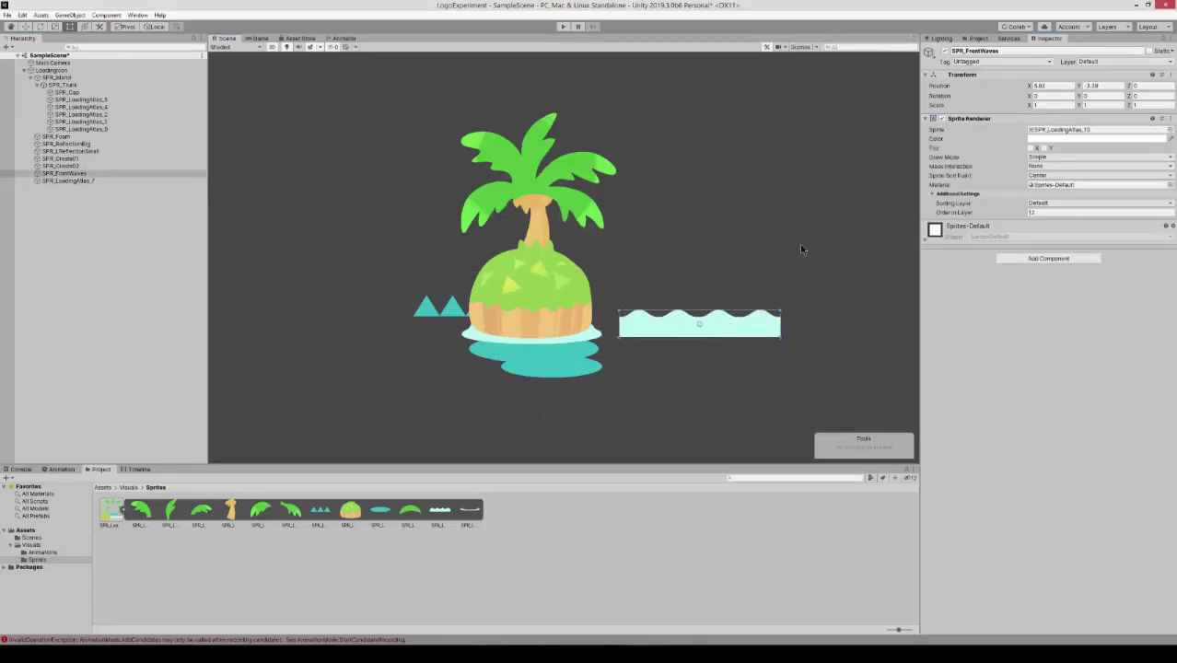
left_click(1095, 166)
left_click(1059, 182)
left_click_drag(748, 328, 746, 297)
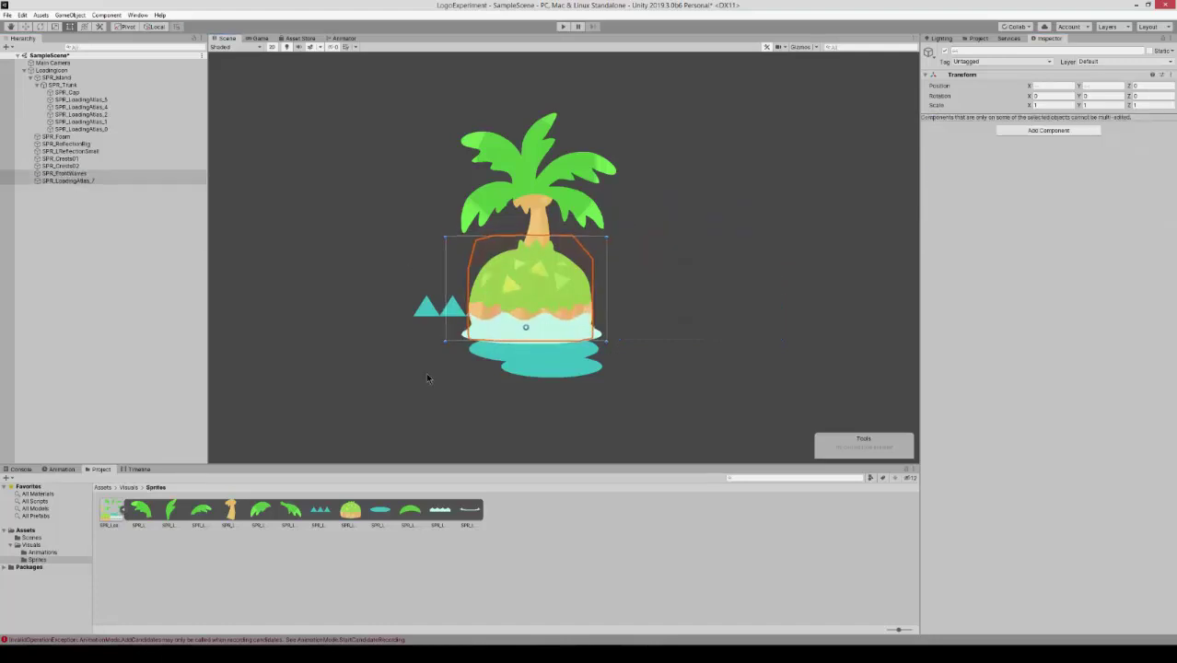
left_click(66, 174)
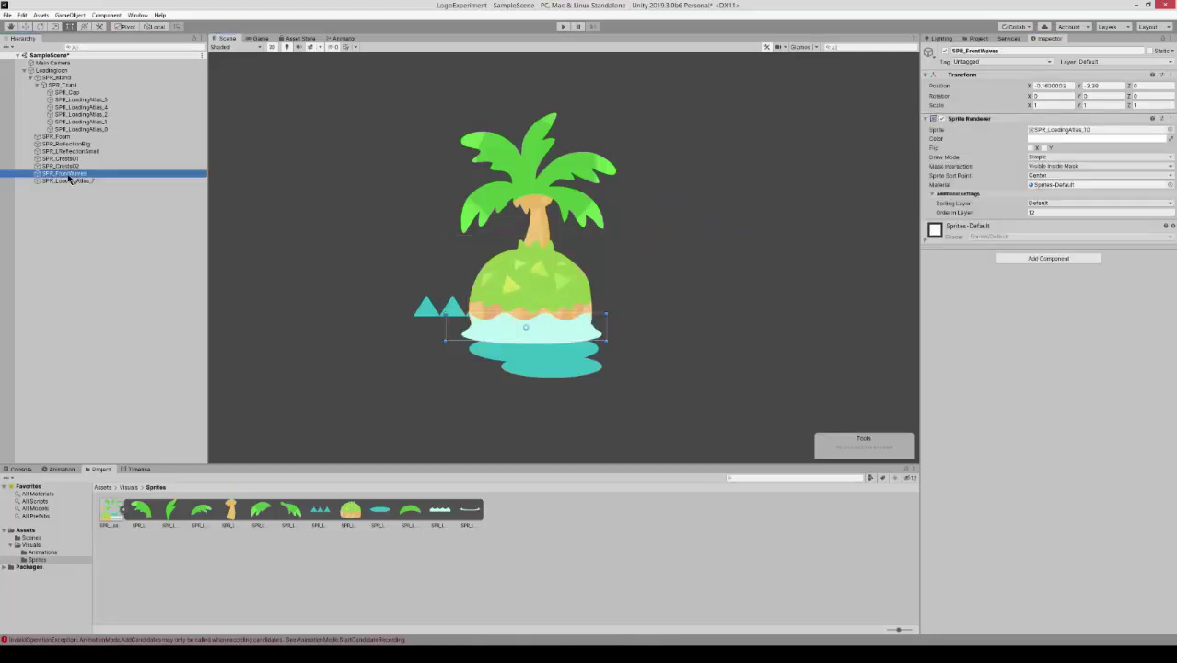
scroll(589, 267, "up", 4)
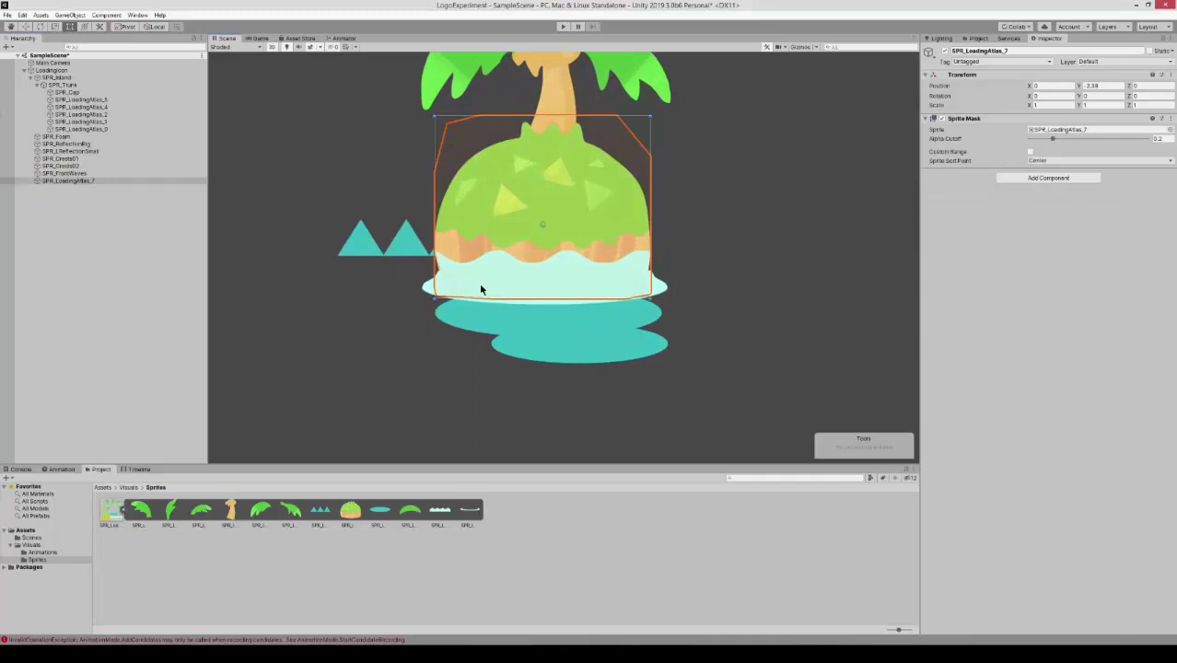
left_click(548, 278)
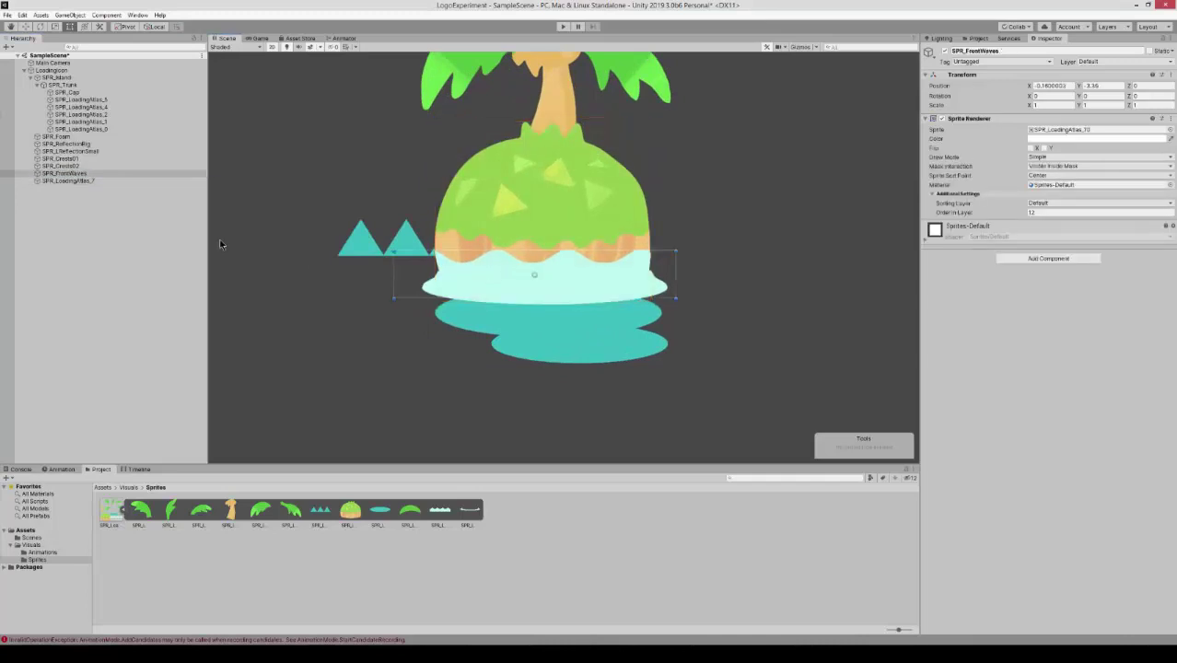
Record SPR_FrontWaves sliding from about X -0.7, Y -3.5 at frame 0 to about X 0.7 at frame 180
left_click(139, 470)
left_click(63, 469)
left_click(52, 71)
left_click(31, 478)
left_click(66, 173)
left_click(156, 477)
left_click_drag(640, 261, 613, 269)
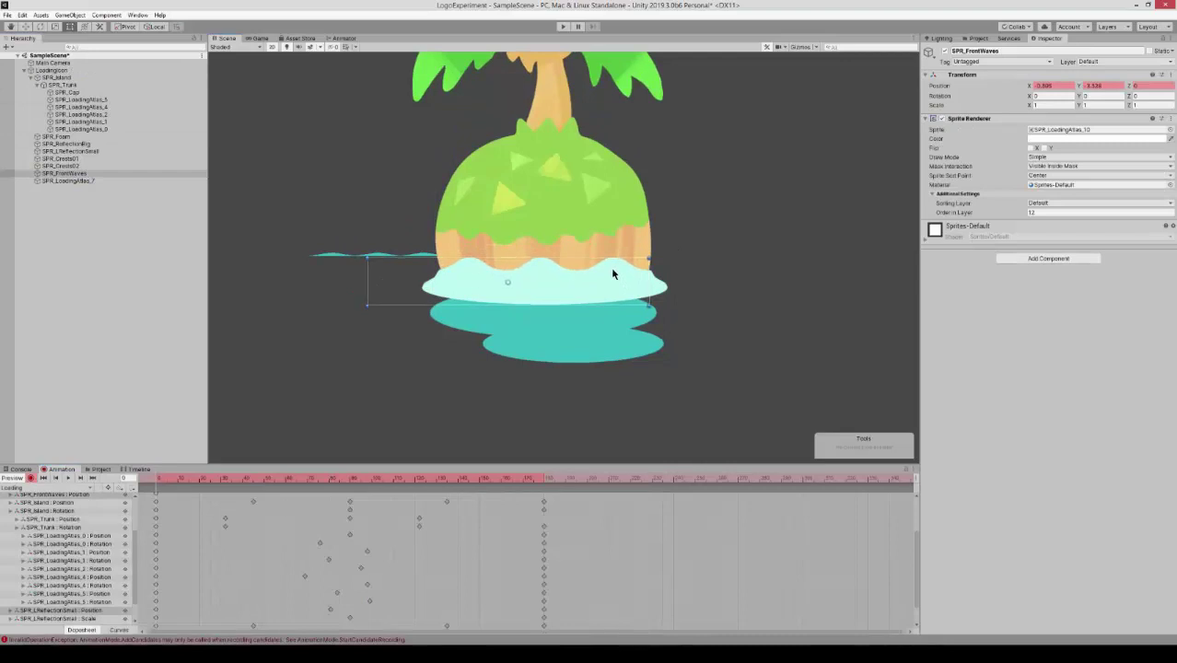
left_click_drag(550, 269, 619, 273, "shift")
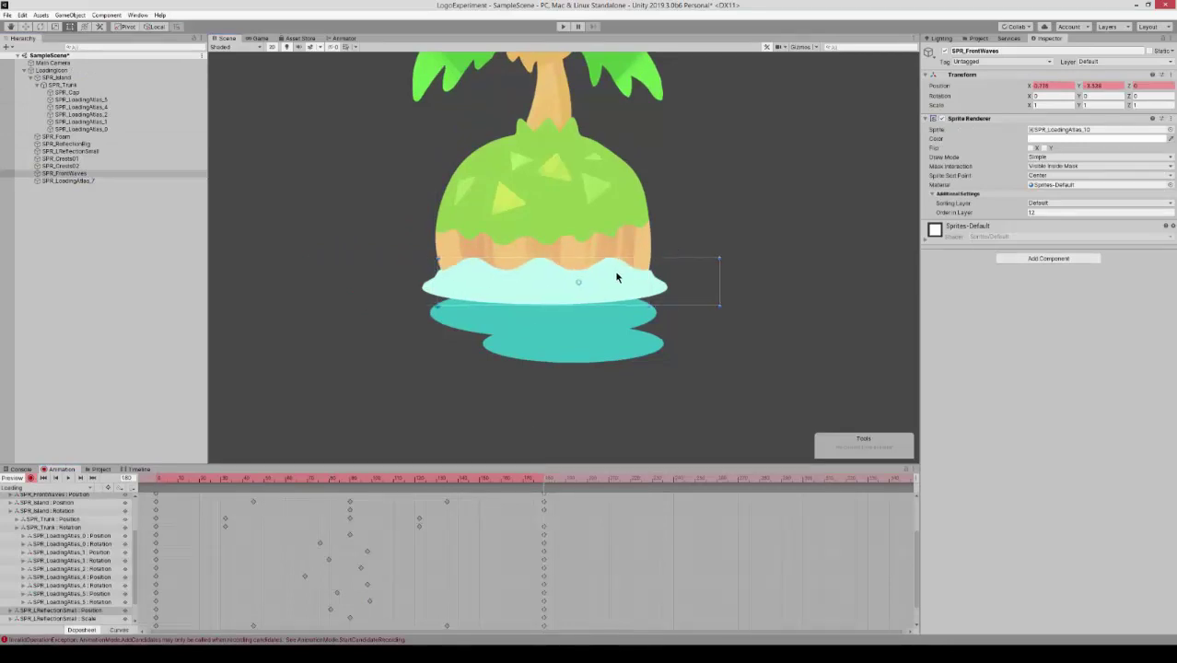
Keyframe SPR_FrontWaves lowered to about Y -3.8 at frame 90 and bring up its position curves
left_click_drag(157, 479, 351, 486)
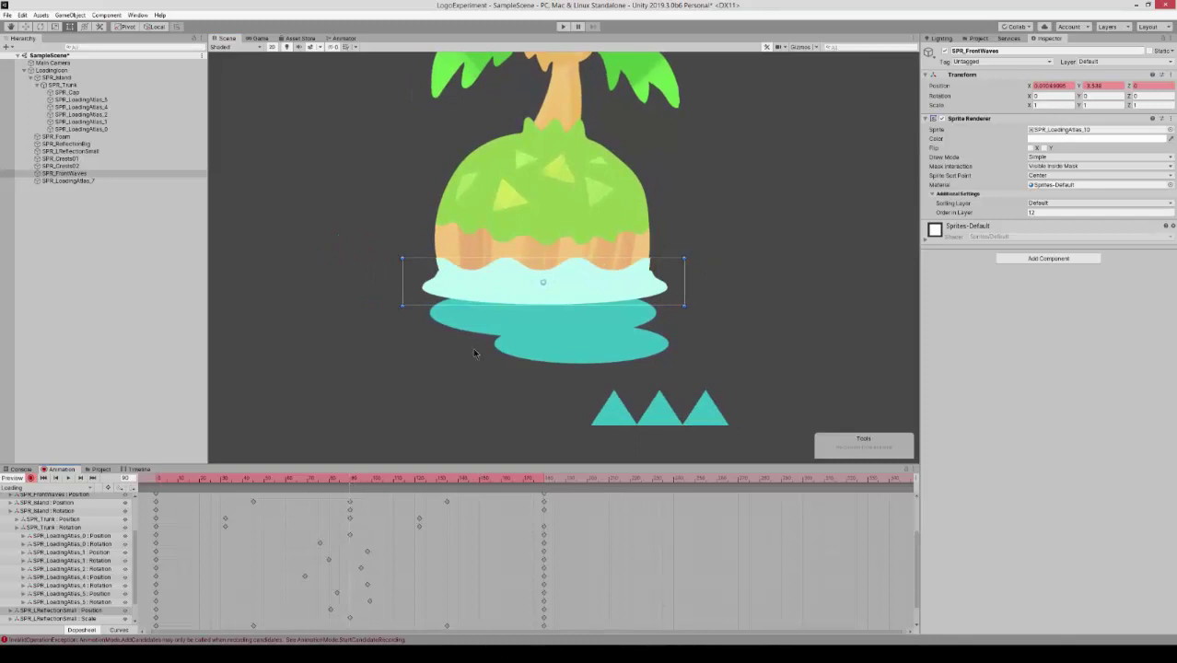
left_click_drag(571, 270, 571, 282)
left_click(119, 629)
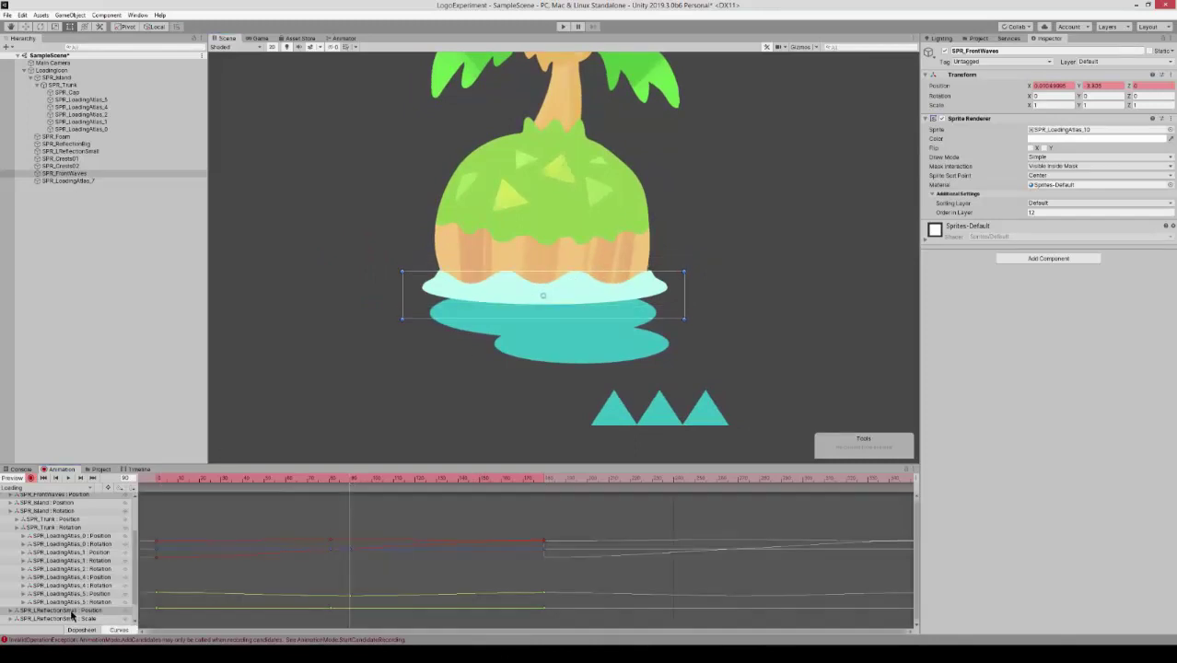
left_click(64, 611)
left_click_drag(135, 569, 136, 537)
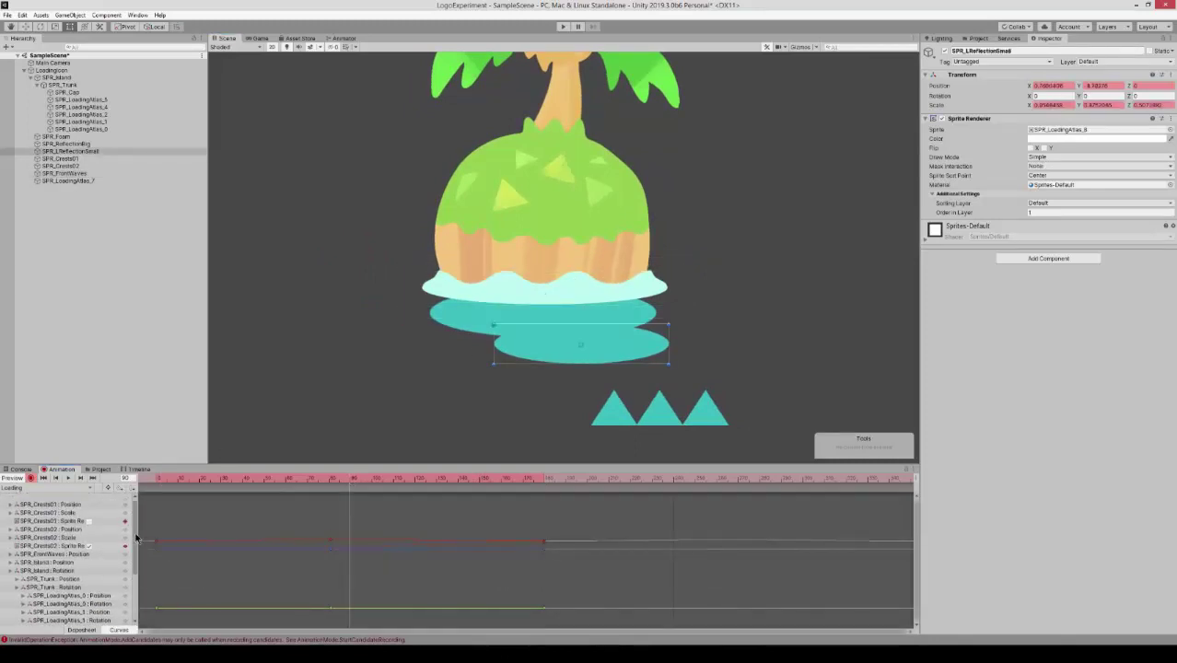
left_click(81, 552)
scroll(589, 545, "up", 10, "shift")
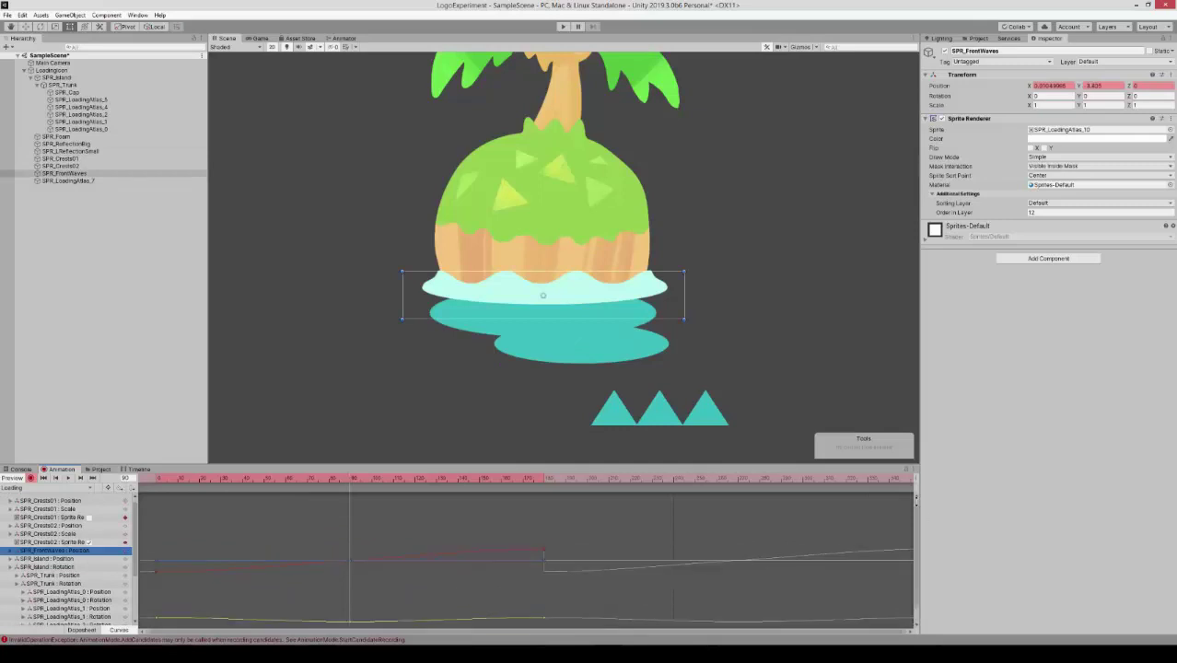
middle_click_drag(213, 615, 216, 534)
Add in-between height keys for SPR_FrontWaves at frames 30, 60, 120 and 150
left_click_drag(167, 478, 363, 488)
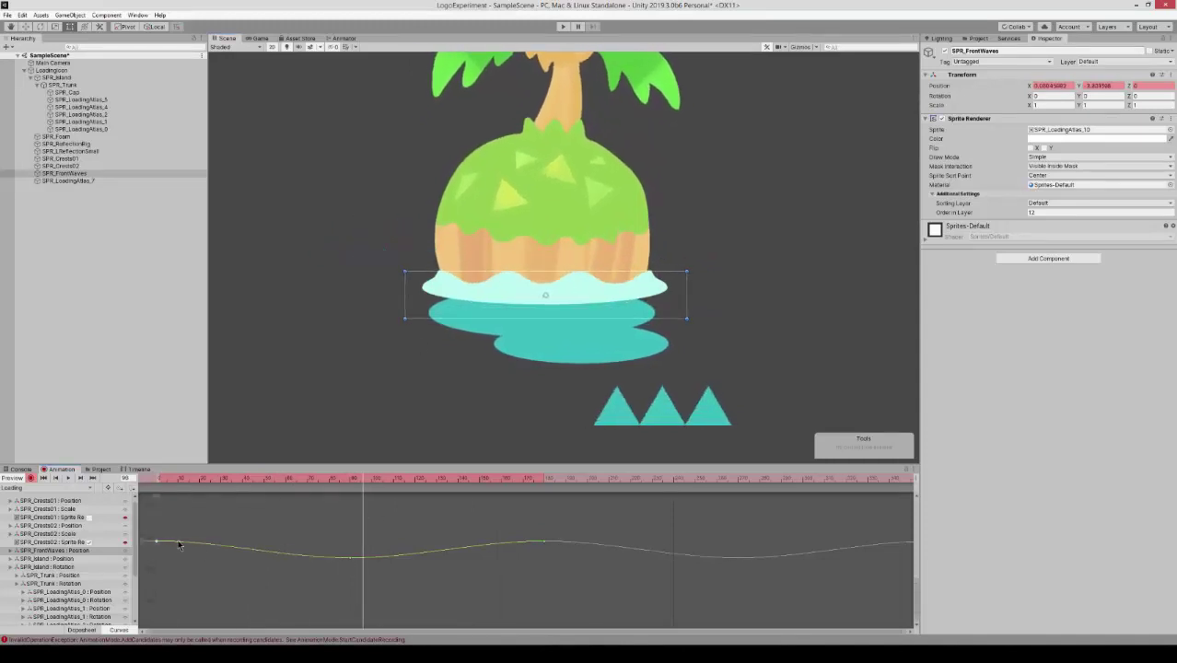
left_click(221, 481)
left_click_drag(480, 279, 484, 279)
left_click(285, 481)
left_click_drag(318, 480, 414, 490)
left_click_drag(465, 288, 463, 284)
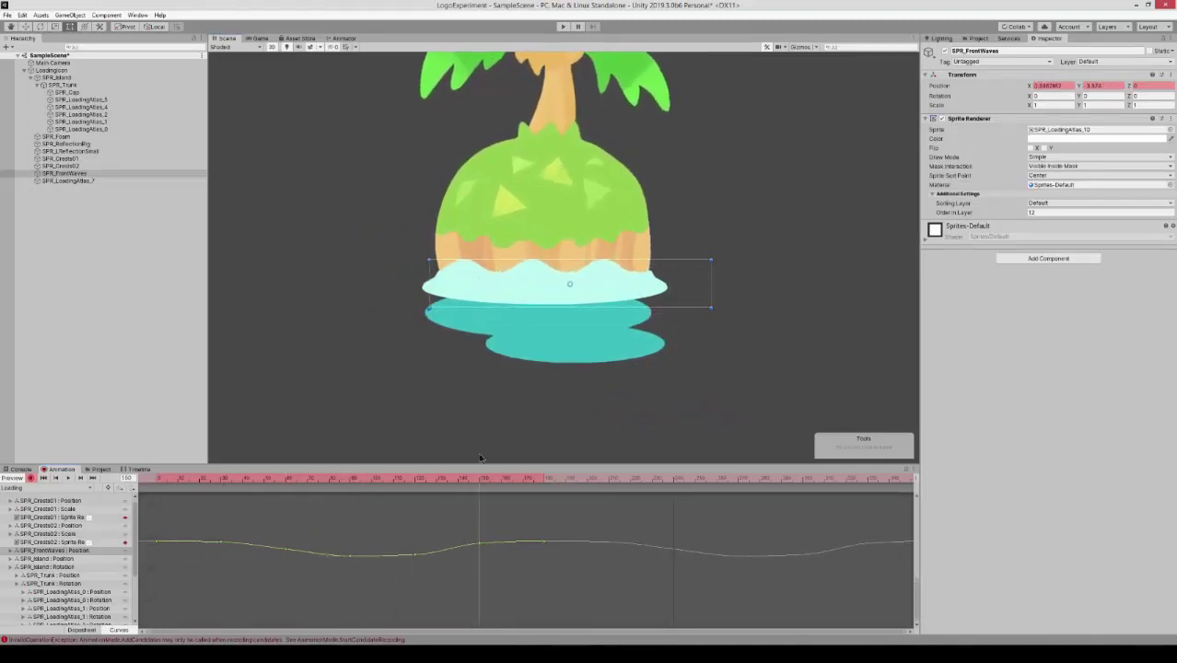
Adjust the SPR_FrontWaves height curve at the frame 150 and frame 30 keys and preview the animation
left_click(373, 486)
left_click_drag(373, 489, 495, 488)
left_click(479, 543)
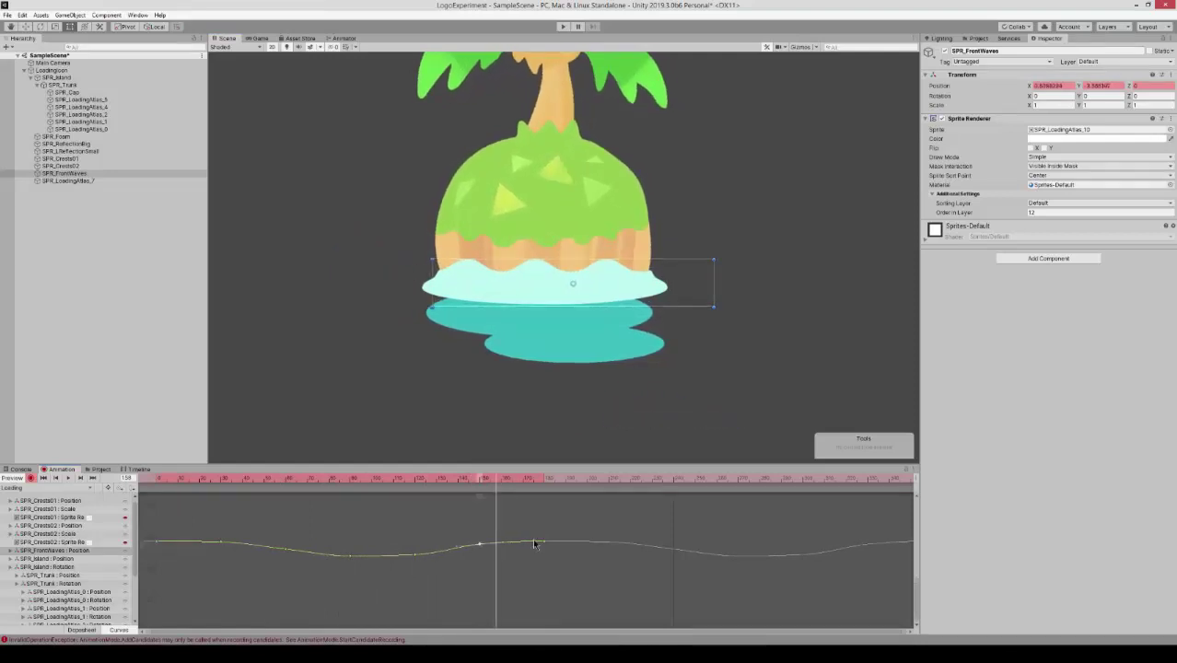
left_click(220, 542, "shift")
left_click_drag(221, 543, 221, 541)
left_click(92, 355)
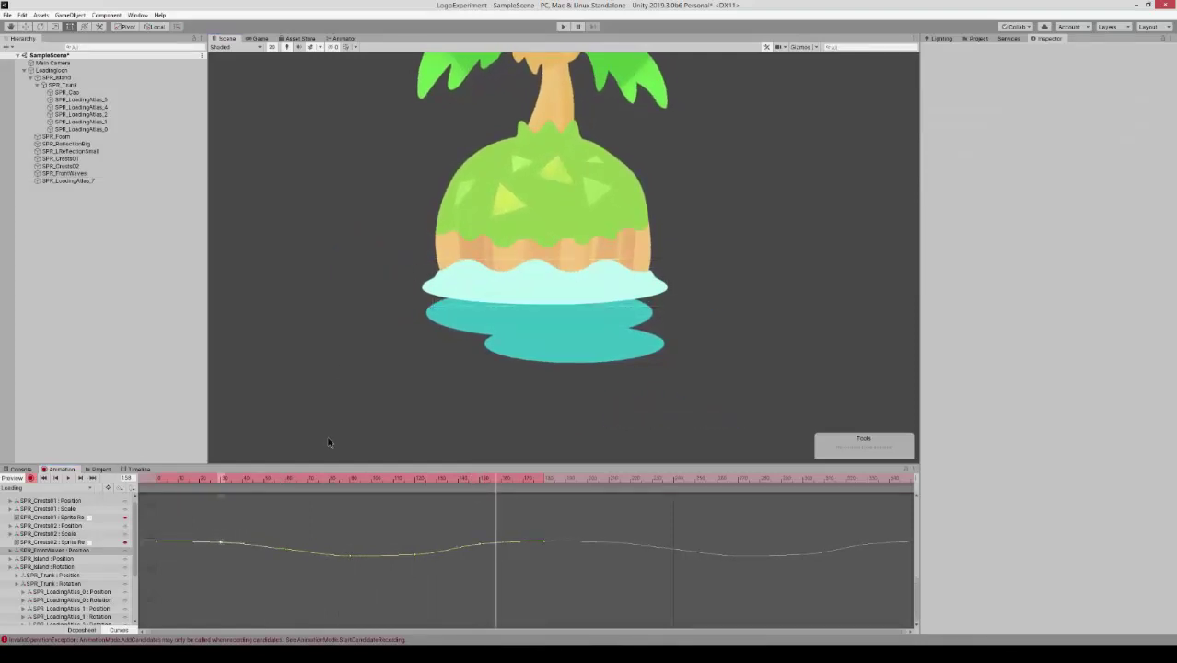
key("f")
left_click(68, 479)
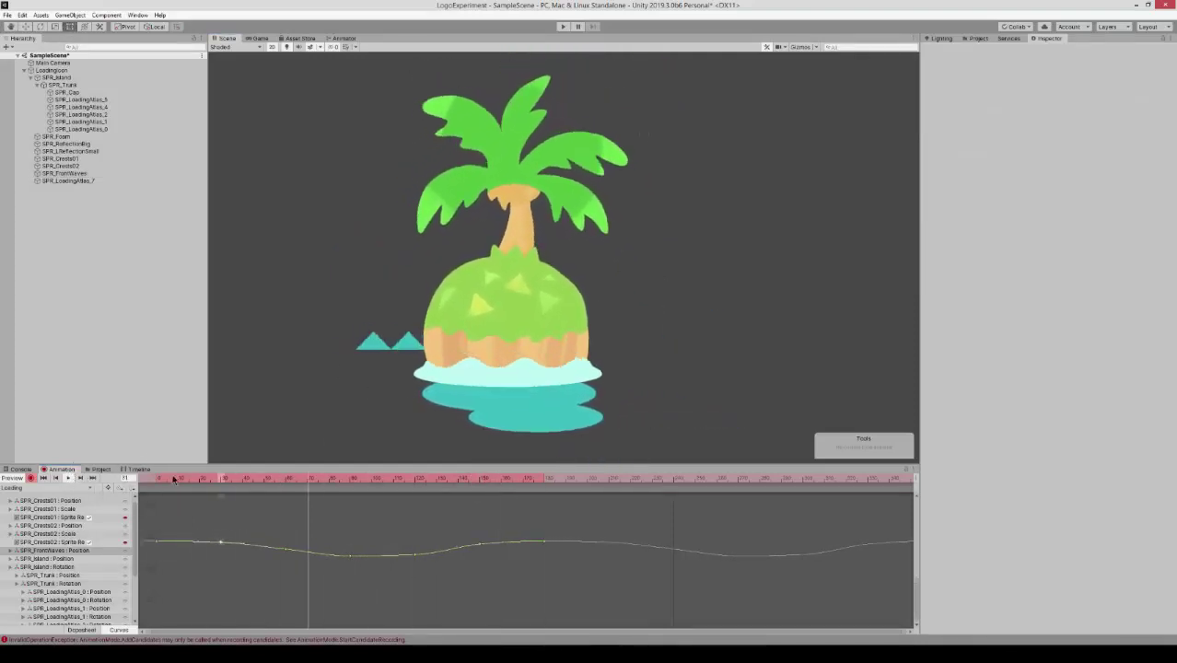
Delete the in-between keys from SPR_FrontWaves' Position X curve, keeping only those at frames 0 and 180
left_click(286, 549, "shift")
key("Delete")
left_click(155, 478)
left_click(11, 551)
left_click(40, 559)
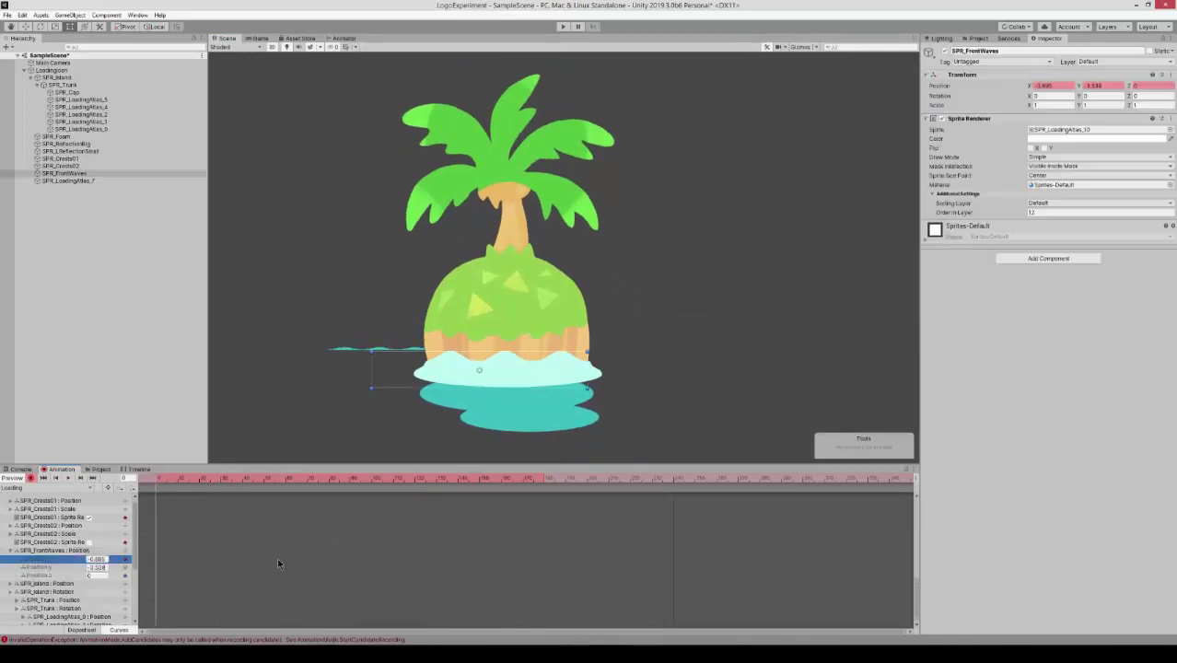
left_click_drag(919, 567, 915, 520)
left_click_drag(256, 526, 518, 610)
key("Delete")
Make the tangents of SPR_FrontWaves' Position X keys linear and scrub through the slide
key("ctrl+a")
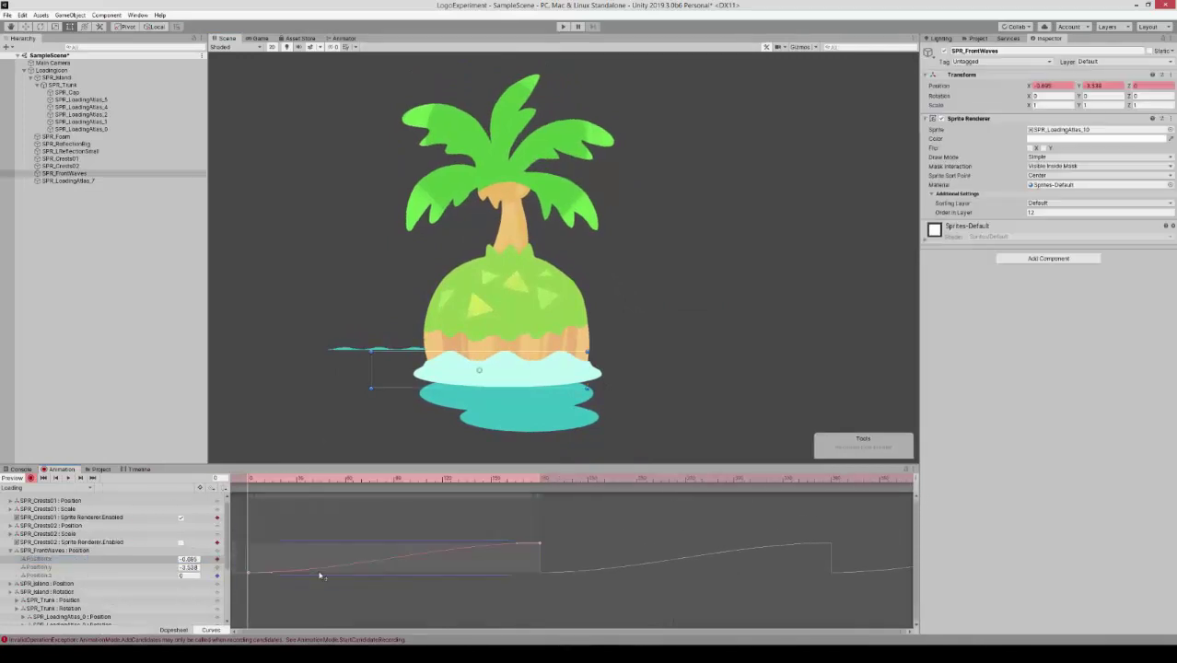
right_click(539, 542)
left_click(574, 494)
right_click(540, 543)
mouse_move(586, 535)
left_click(633, 544)
left_click_drag(252, 479, 441, 483)
left_click(338, 321)
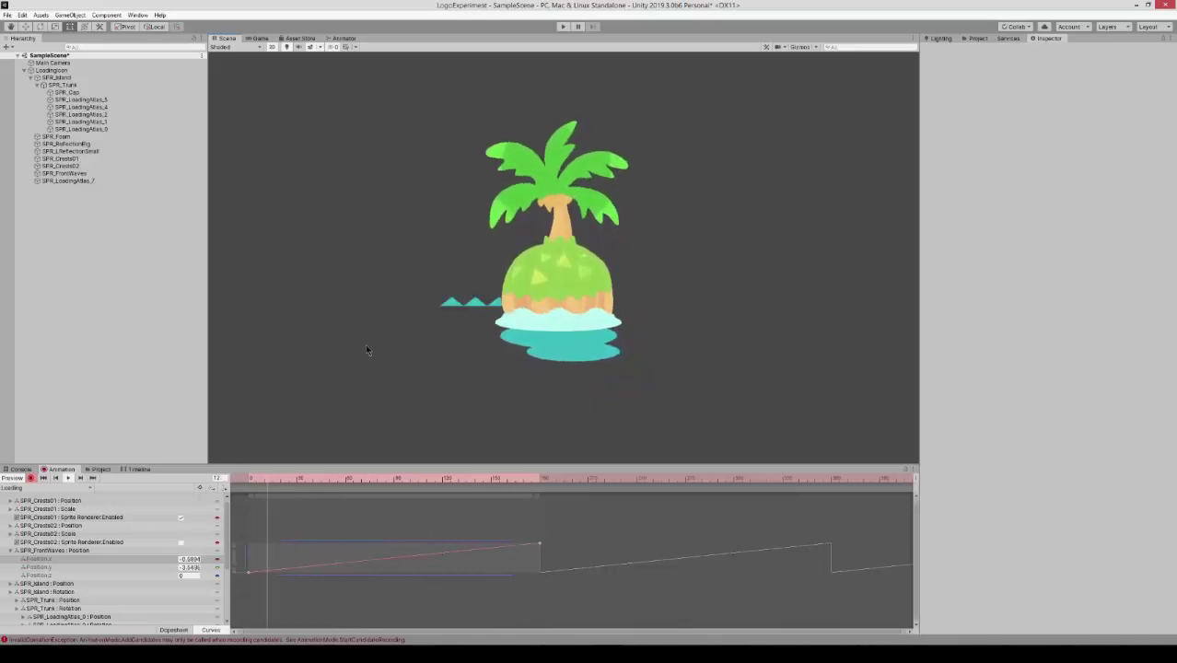
Show the whole clip in an enlarged dopesheet and look over the leaf position and rotation tracks
left_click_drag(286, 464, 267, 389)
left_click(175, 629)
scroll(452, 515, "down", 3)
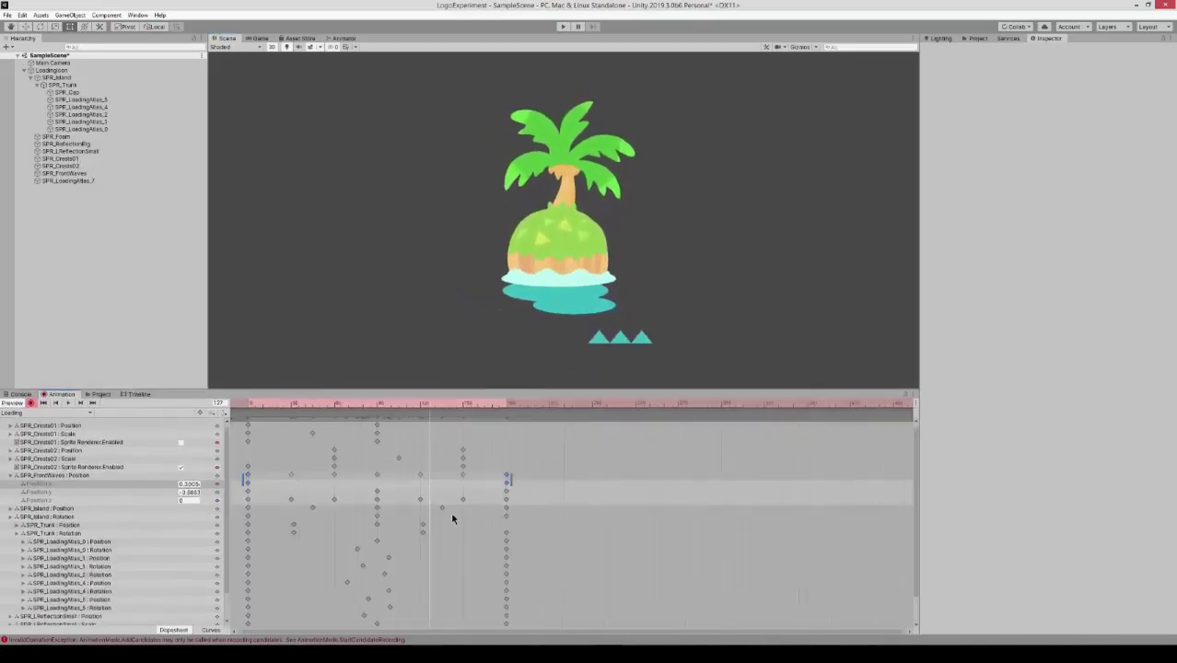
left_click(145, 543)
left_click(138, 608, "shift")
left_click_drag(471, 538, 242, 615)
left_click_drag(517, 423, 267, 543)
left_click(10, 476)
left_click(563, 492)
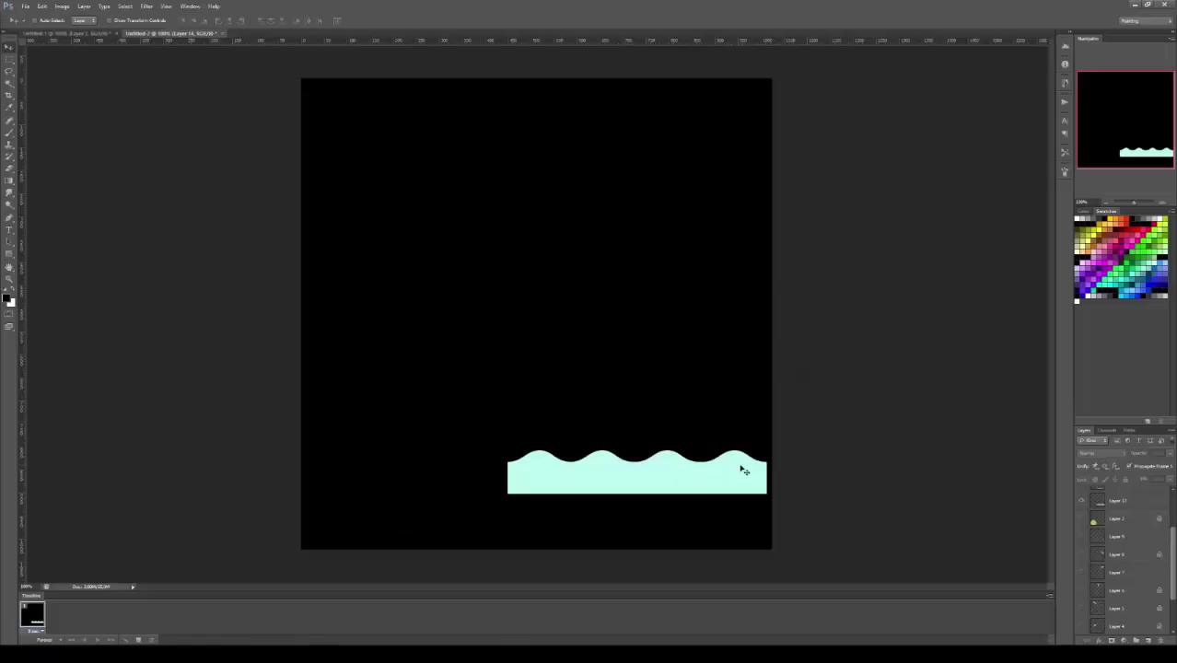
In Photoshop, marquee a section of the wave strip and try to move it
key("m")
left_click_drag(567, 420, 751, 517)
left_click(693, 472, "ctrl")
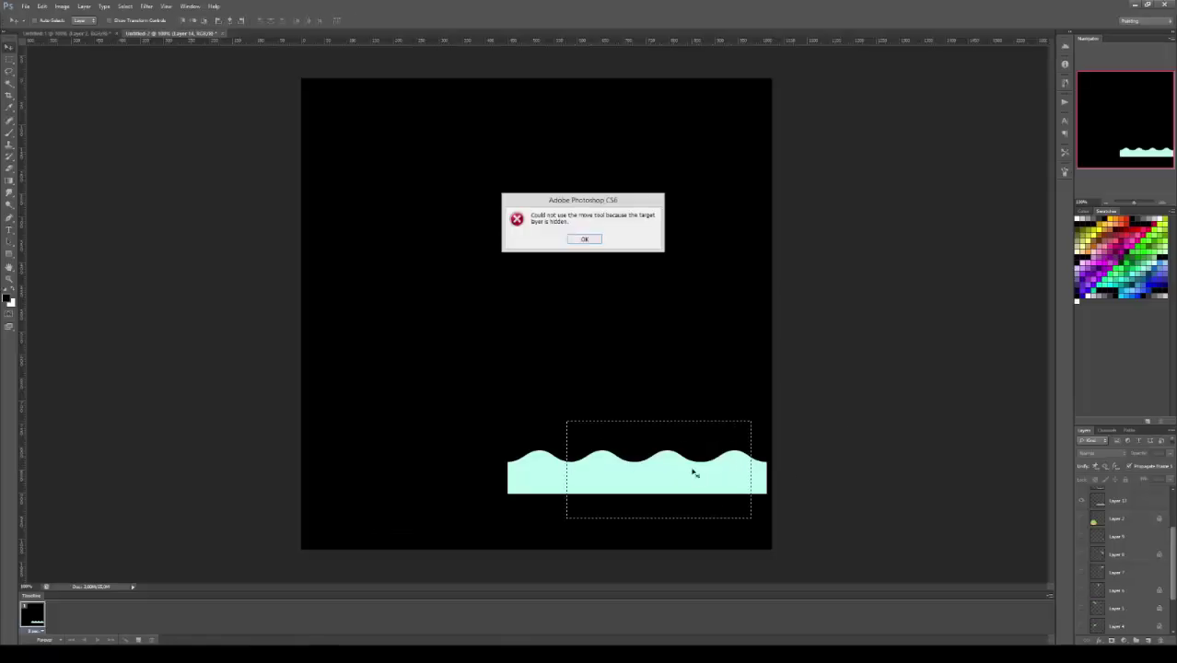
key("Return")
left_click_drag(711, 476, 622, 498)
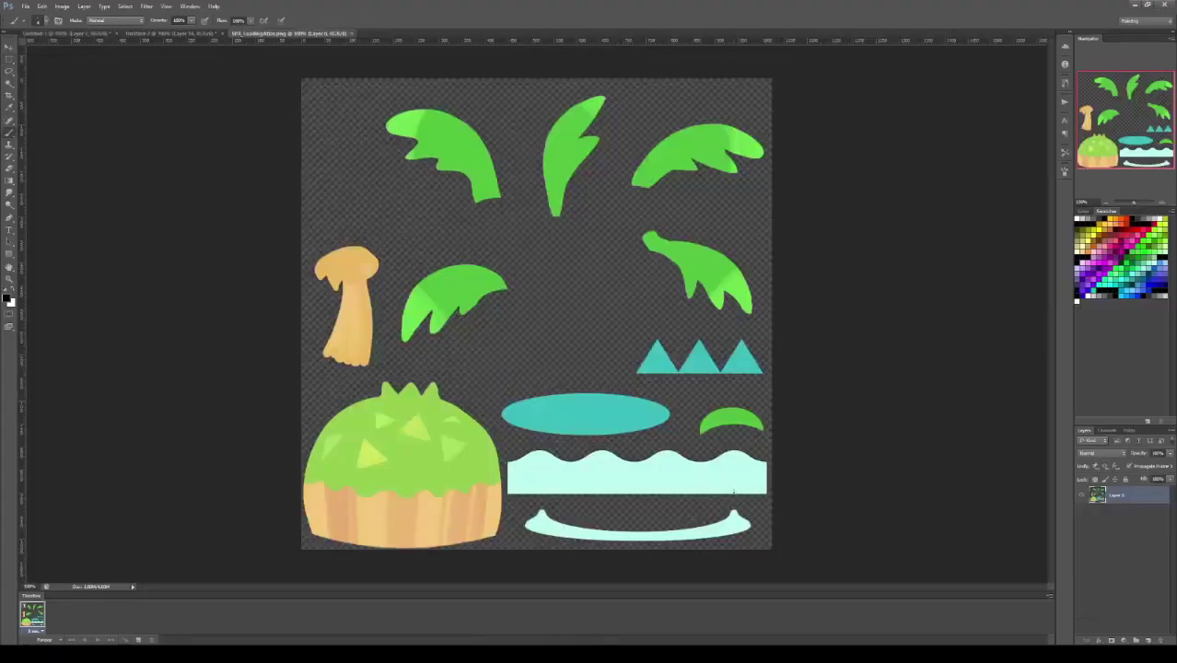
Handwrite red numbers on the wave crests in SPR_LoadingAtlas.png and check the clip's first frames in Unity
scroll(746, 468, "up", 2, "alt")
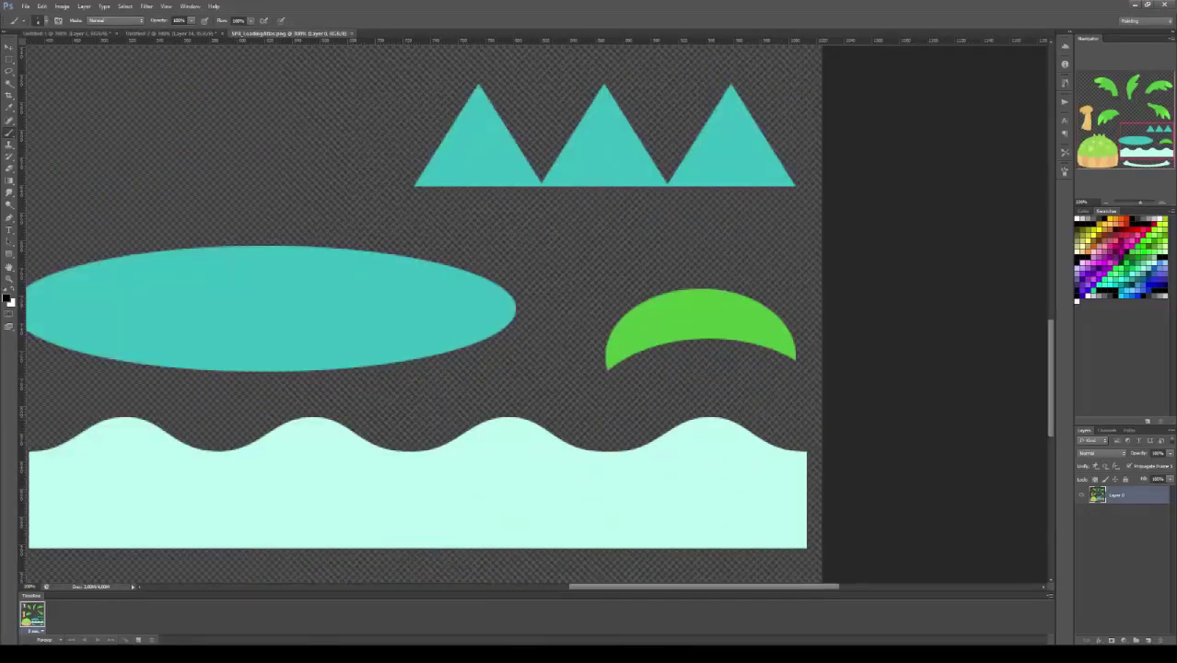
left_click_drag(696, 432, 699, 484)
left_click_drag(486, 438, 509, 480)
left_click_drag(293, 439, 308, 482)
left_click_drag(111, 432, 129, 471)
key("alt+Tab")
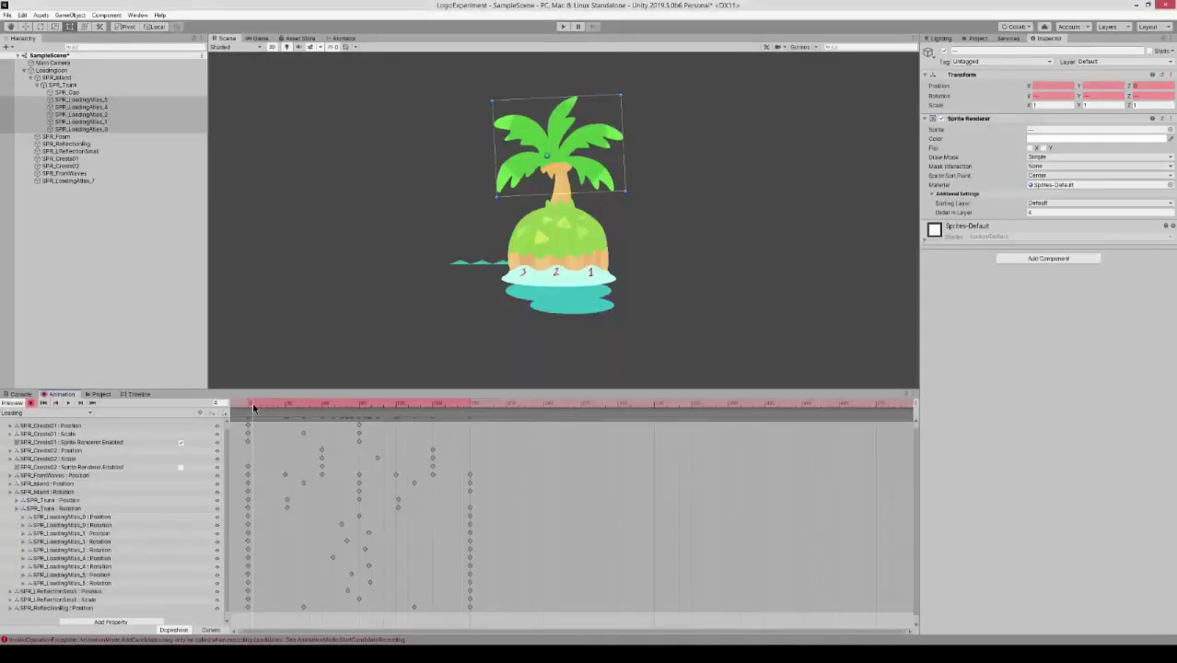
mouse_move(253, 405)
left_mouse_down()
mouse_move(424, 389)
mouse_move(248, 402)
left_mouse_up()
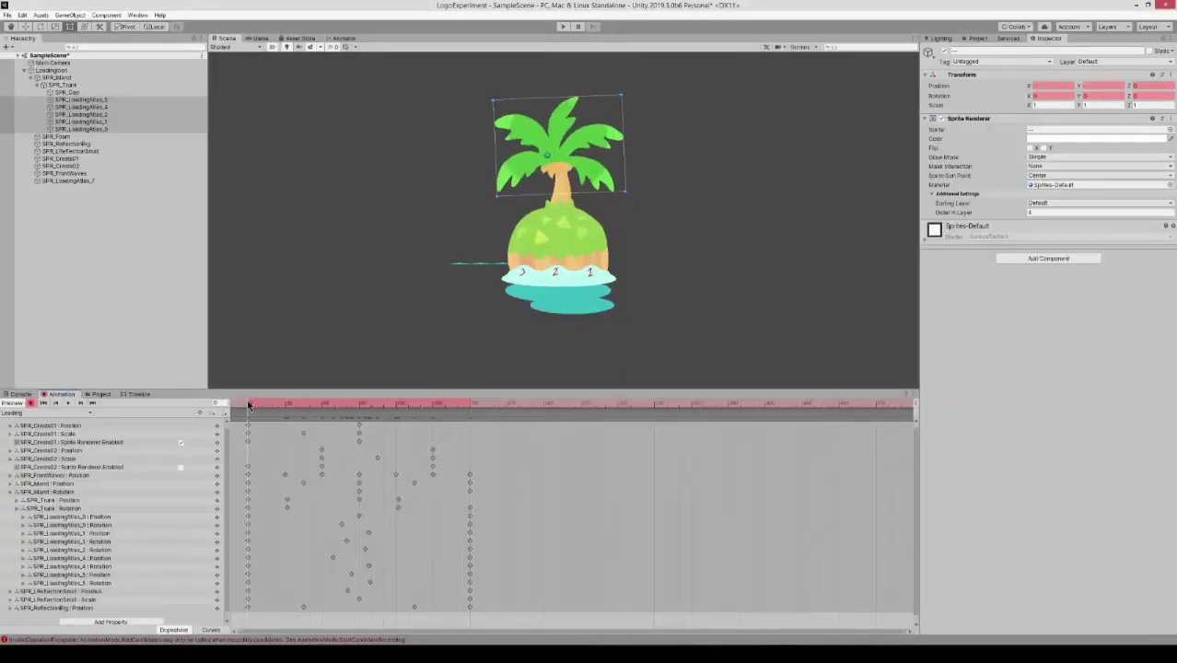
Undo the red crest numbers in the Photoshop atlas, save the file and return to Unity
key("alt+Tab")
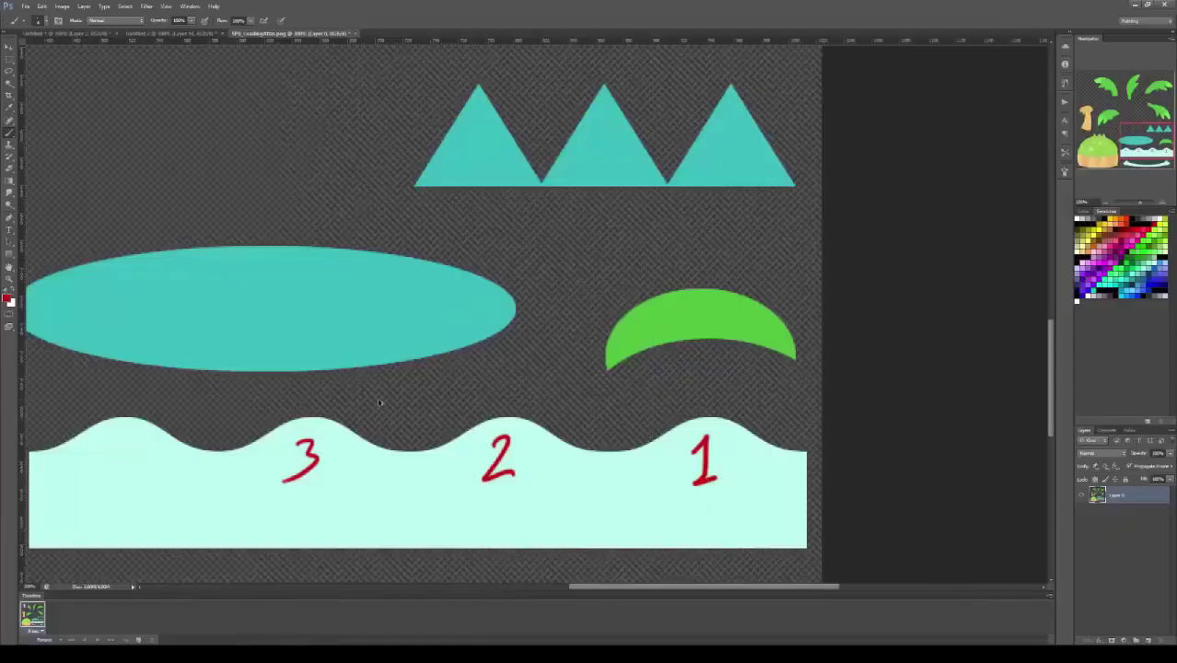
key("ctrl+z")
key("ctrl+z")
key("ctrl+z")
key("ctrl+s")
key("alt+Tab")
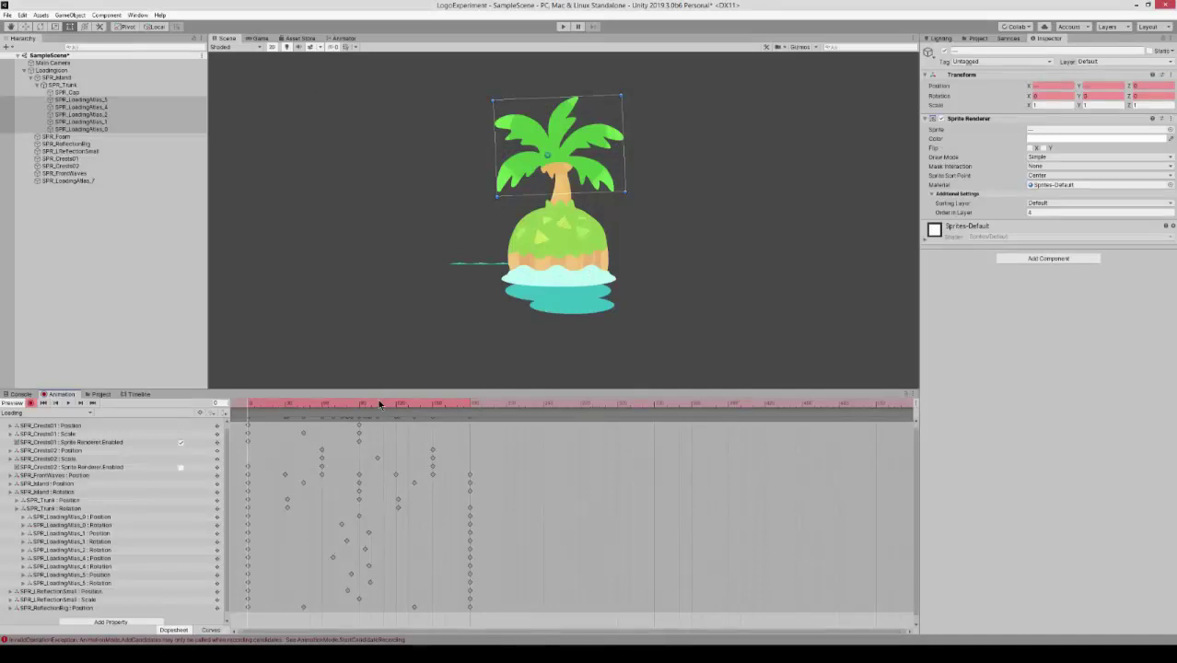
Save the scene in the Scenes folder under the new name ACNH_LoadingIcon
left_click(319, 267)
left_click(8, 14)
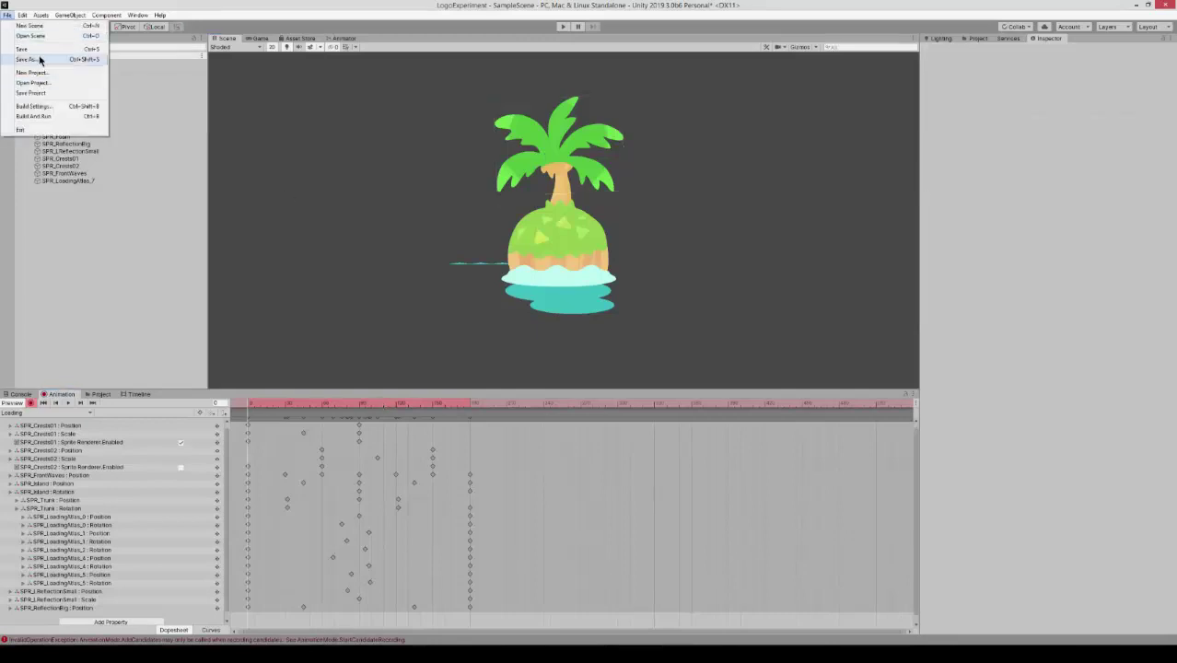
left_click(28, 66)
type("ACHI")
type("_LoadingIc")
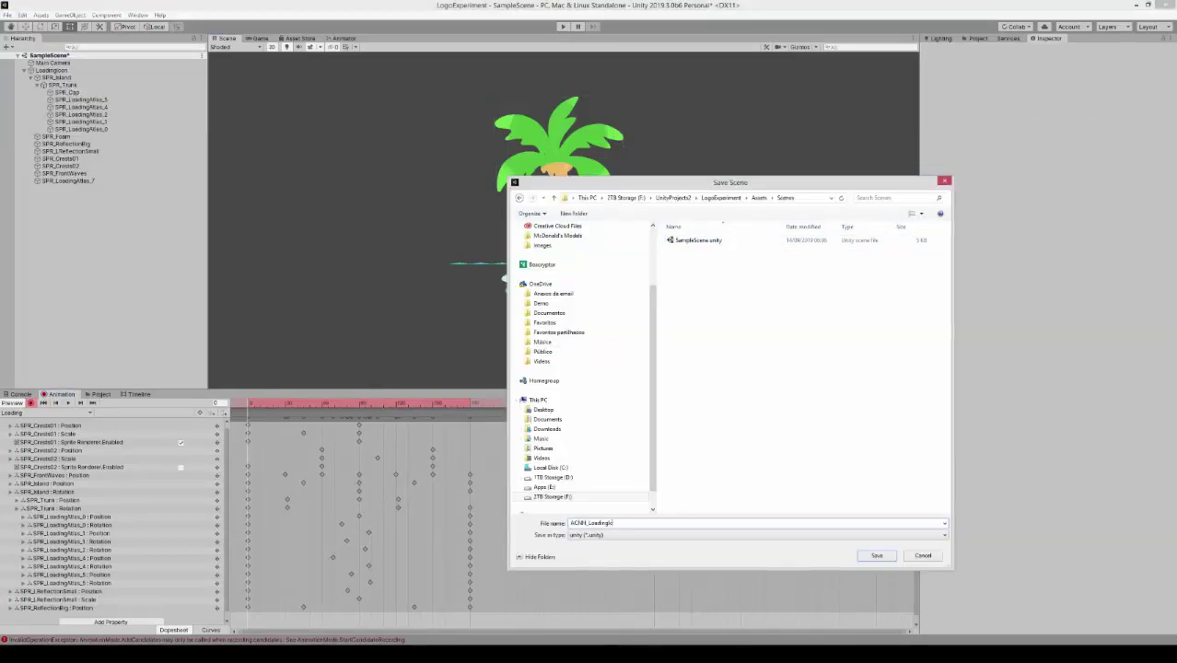
type("on")
key("Return")
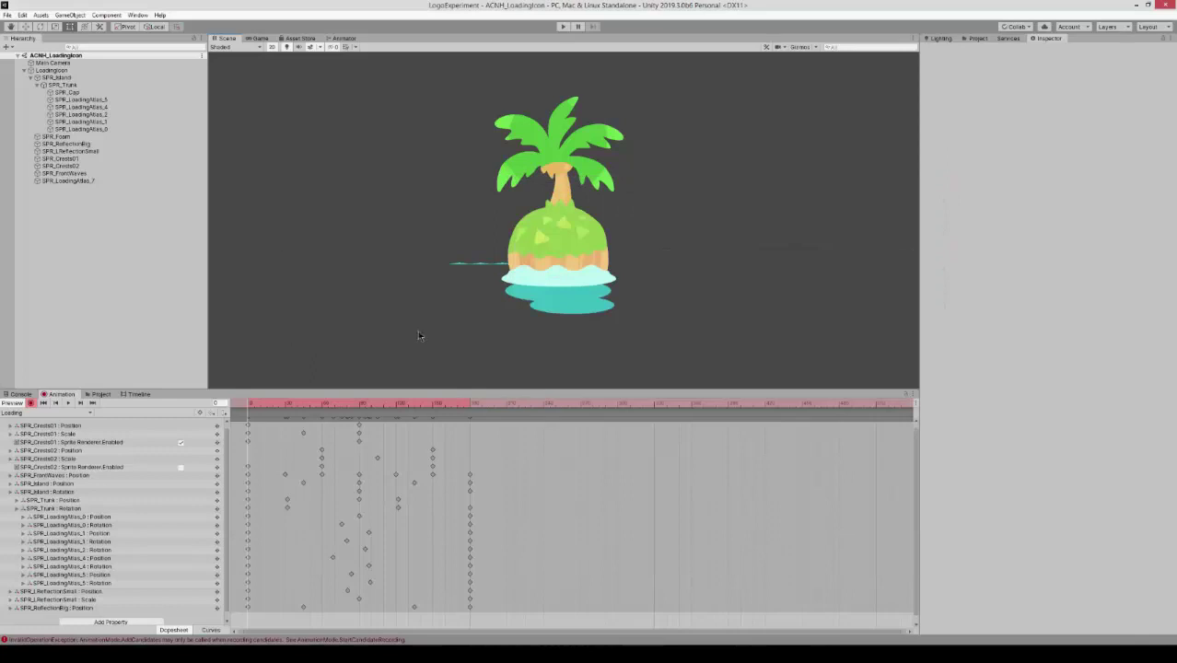
Add a Sprite Renderer to the SPR_LoadingAtlas_7 mask and assign the island sprite SPR_LoadingAtlas_7 to it
left_click(598, 199)
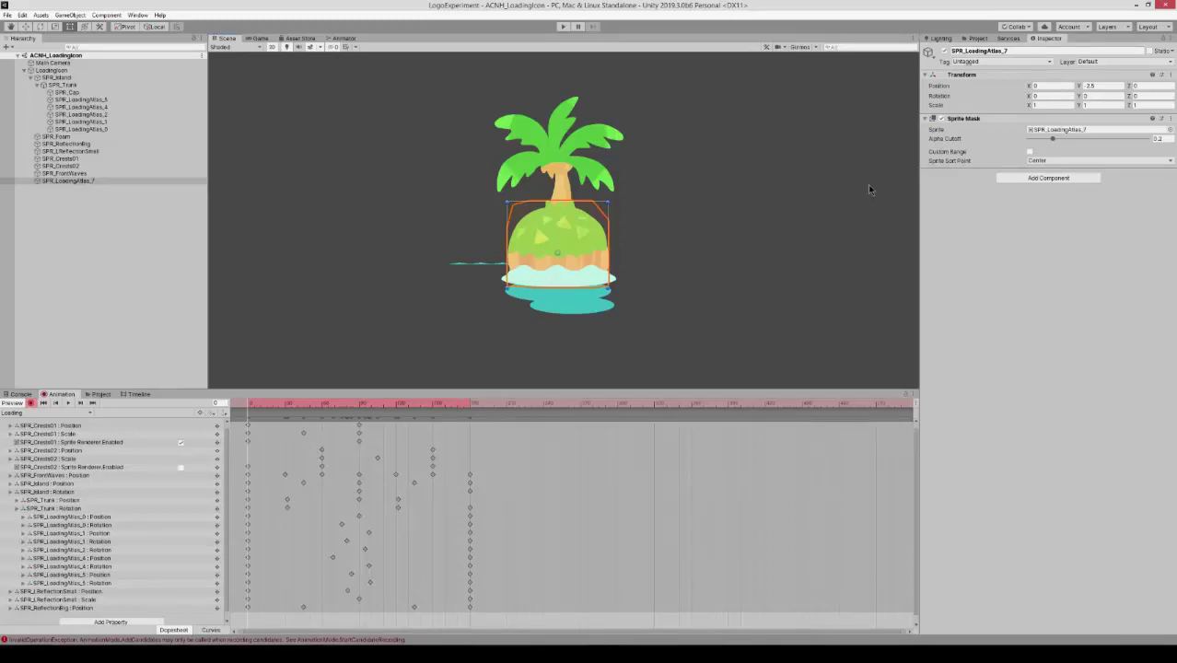
left_click(1047, 178)
left_click(1046, 227)
left_click(138, 395)
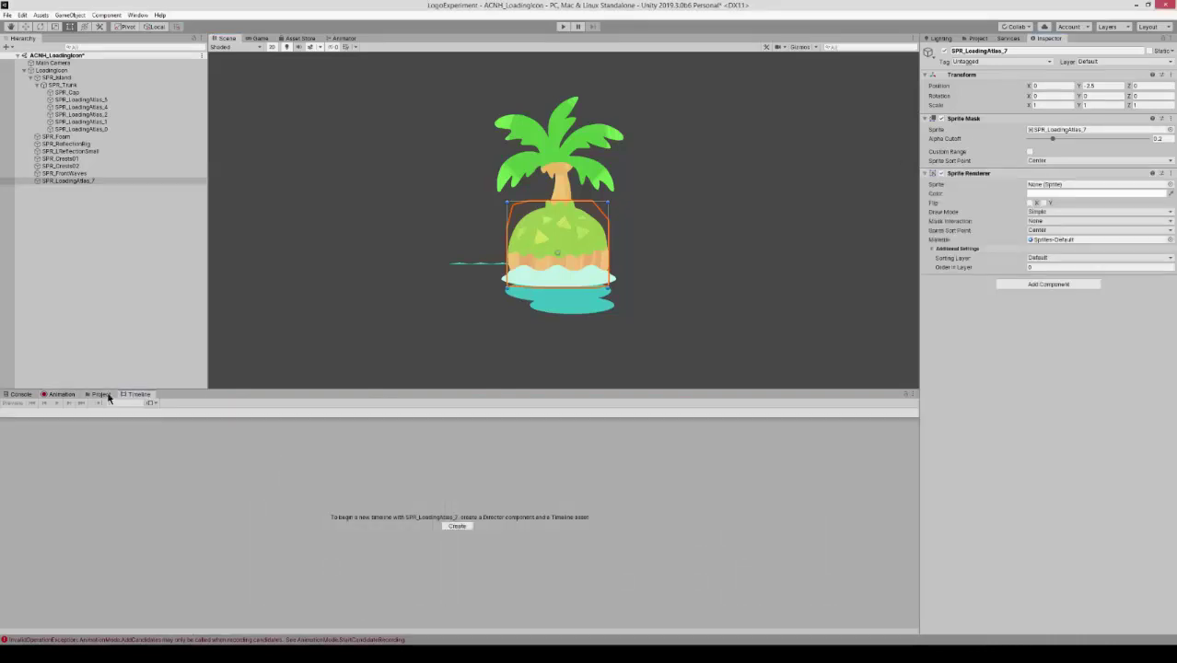
left_click(106, 394)
left_click_drag(350, 434, 1058, 185)
left_click_drag(578, 256, 624, 246)
key("ctrl+z")
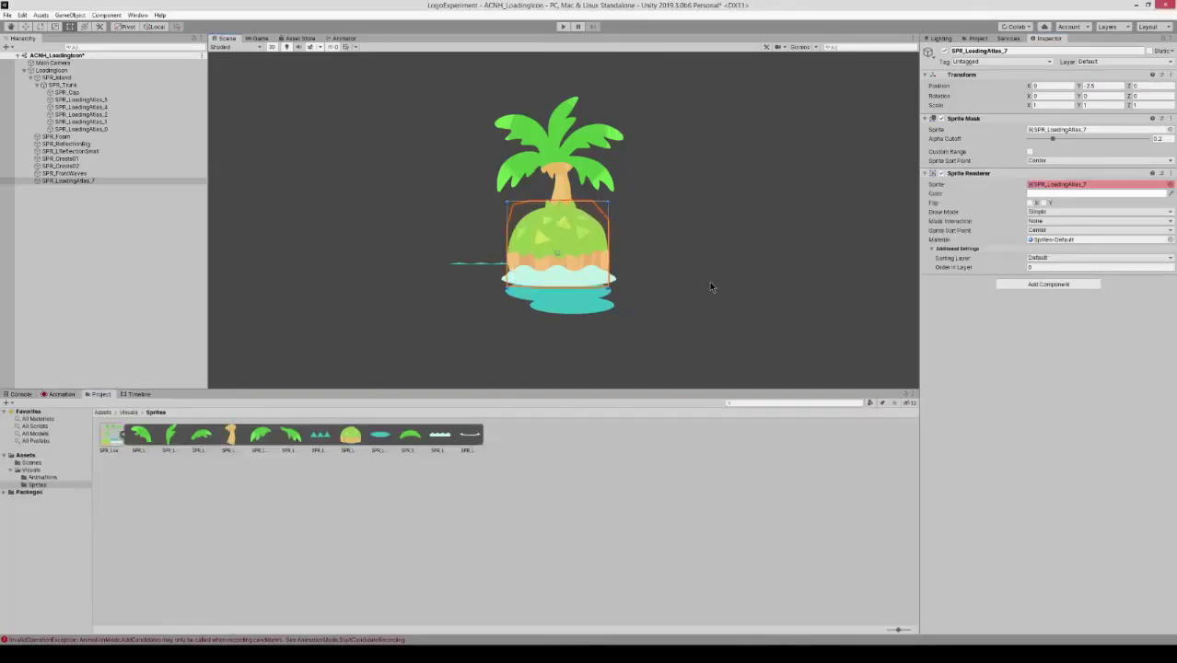
Stop animation recording and remove the Sprite Renderer component from the SPR_LoadingAtlas_7 mask
left_click(62, 394)
left_click(31, 403)
left_click(1170, 173)
left_click(1143, 196)
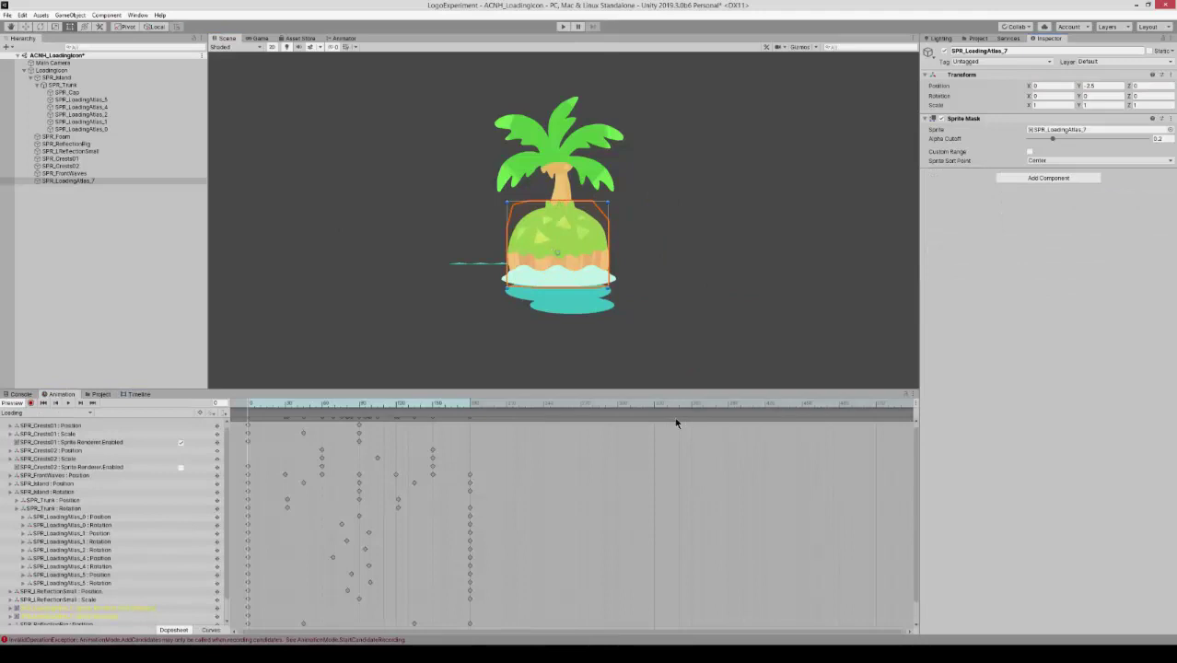
left_click(667, 355)
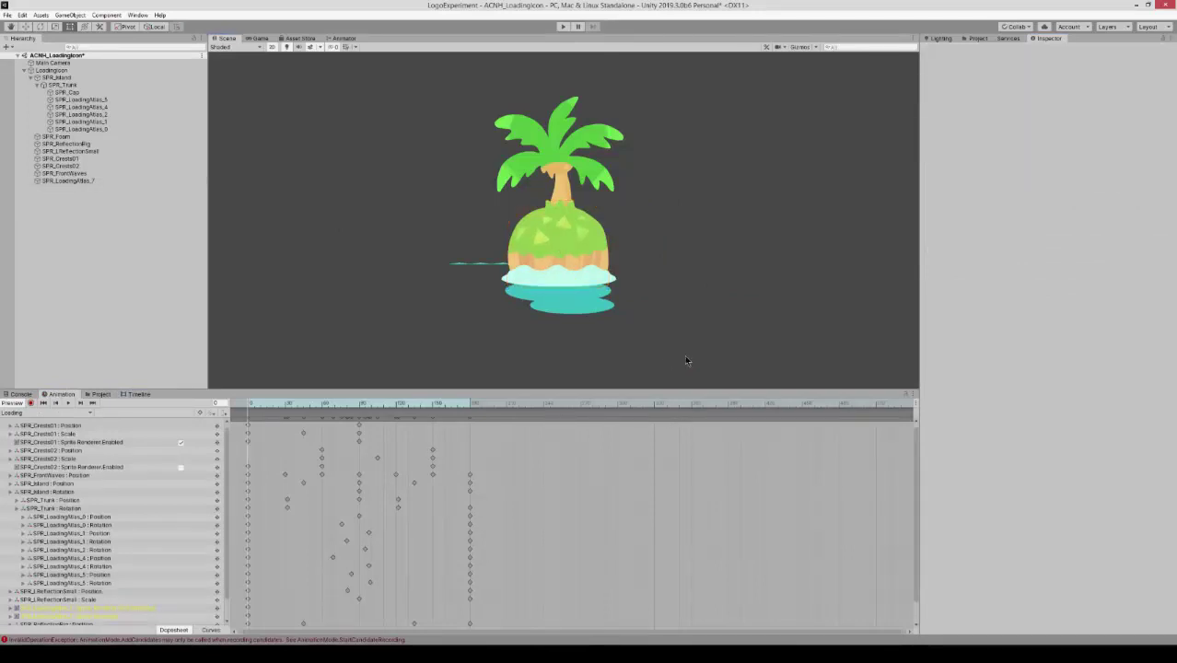
left_click(55, 71)
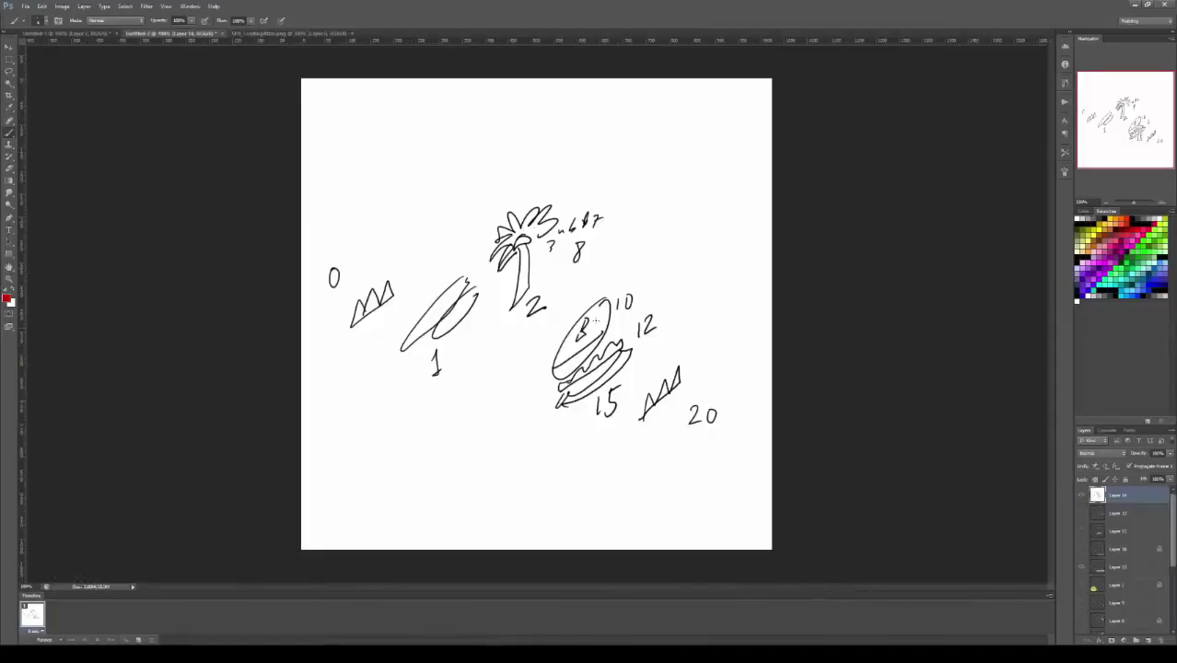
Sketch a slanted wave strip in red beneath the Photoshop layer diagram, with a second outline around it in another swatch color
left_click_drag(409, 478, 479, 425)
mouse_move(410, 477)
left_mouse_down()
mouse_move(385, 501)
mouse_move(481, 424)
left_mouse_up()
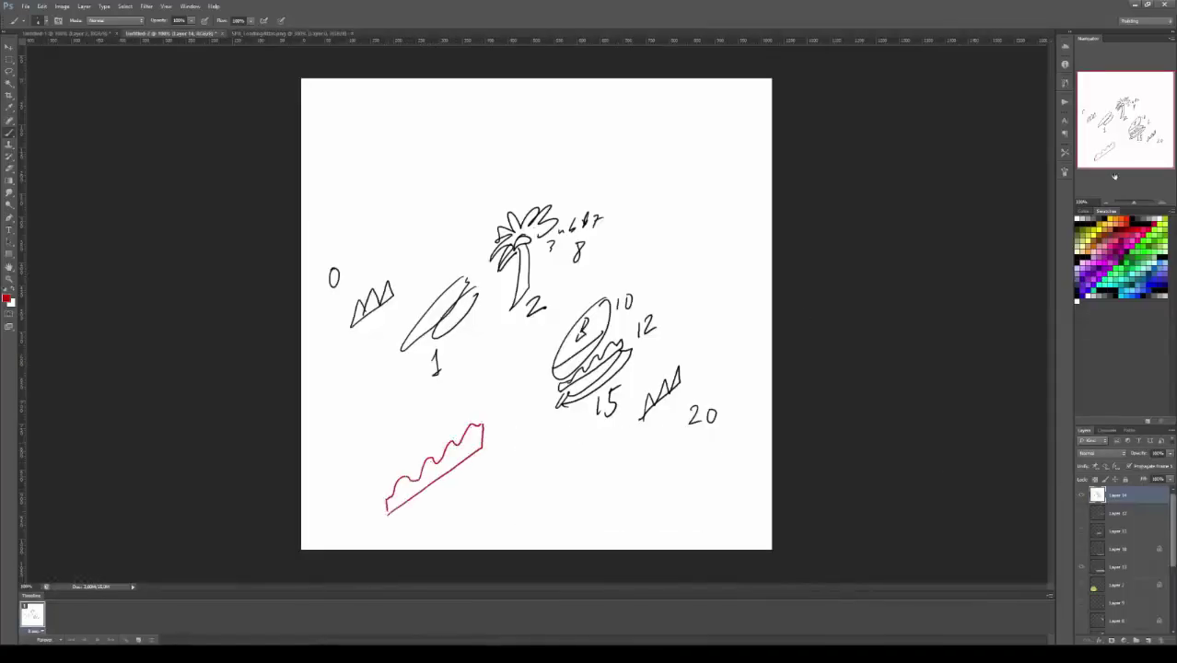
left_click(1151, 272)
mouse_move(359, 489)
left_mouse_down()
mouse_move(400, 460)
mouse_move(473, 444)
mouse_move(496, 400)
left_mouse_up()
mouse_move(358, 489)
left_mouse_down()
mouse_move(361, 514)
mouse_move(496, 400)
left_mouse_up()
mouse_move(492, 430)
left_mouse_down()
mouse_move(519, 412)
mouse_move(513, 403)
left_mouse_up()
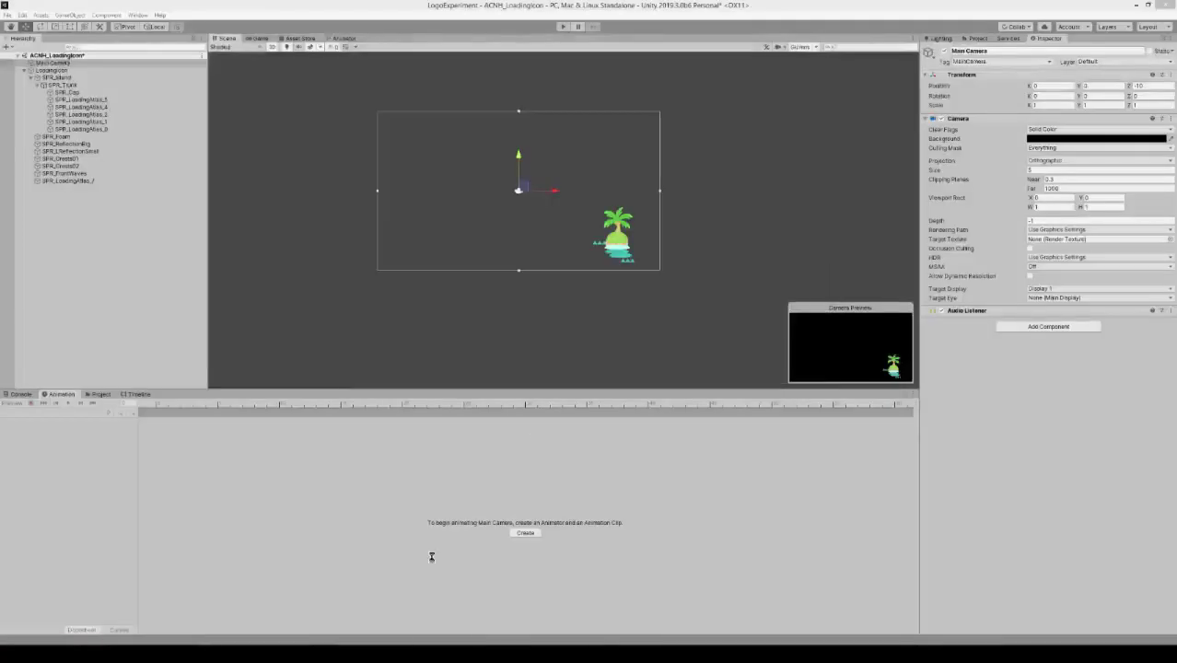
Show Unity's Game view and delete the two yellow missing tracks from LoadingIcon's animation clip
key("ctrl+2")
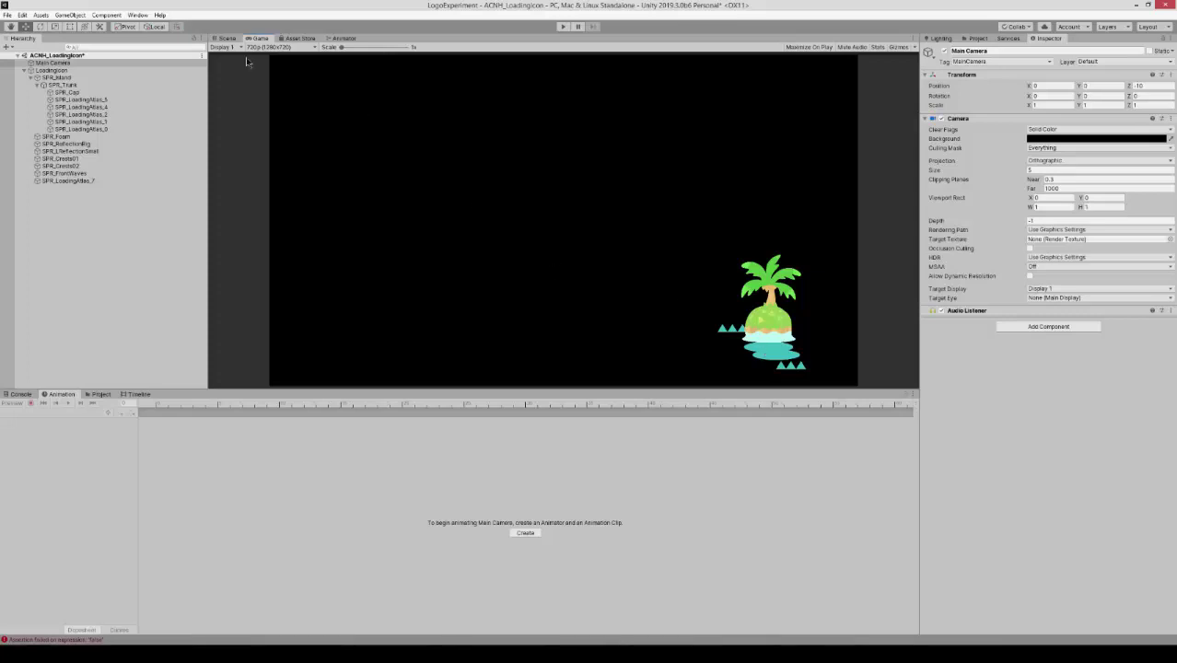
left_click(138, 394)
left_click(62, 394)
left_click(52, 71)
left_click(104, 608)
left_click(112, 619, "shift")
key("Delete")
left_click_drag(139, 488, 182, 477)
Set the LoadingIcon clip to frame 0 and run the scene in play mode
left_click(200, 403)
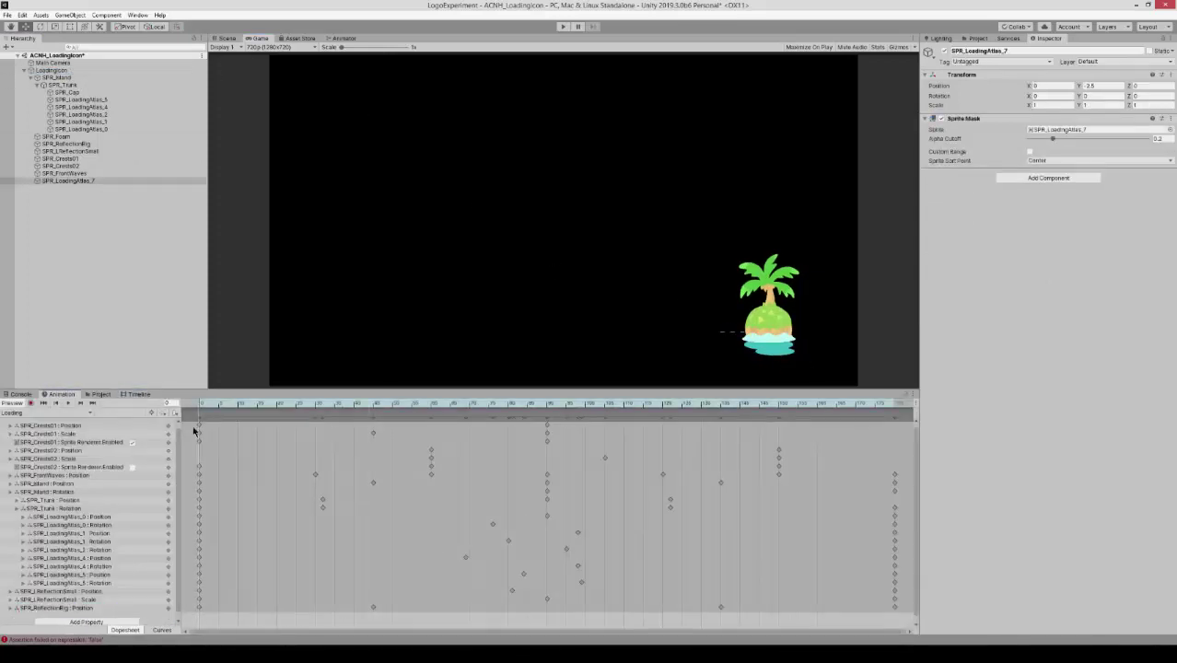
left_click(168, 325)
left_click(74, 62)
key("Down")
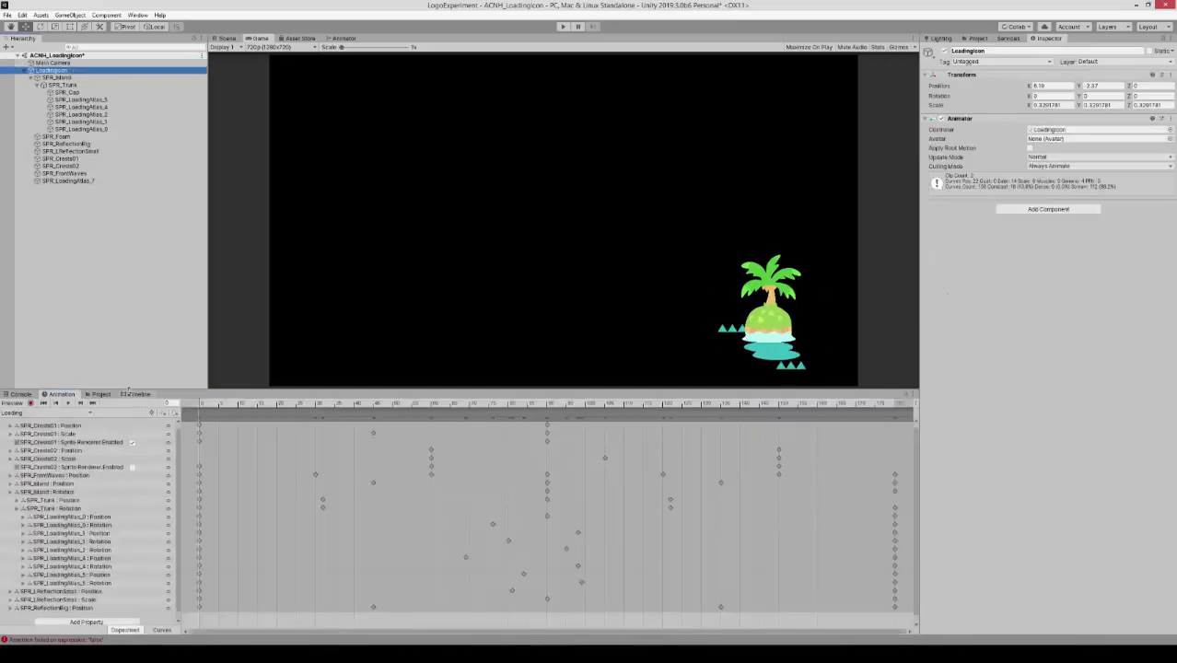
left_click_drag(204, 404, 130, 411)
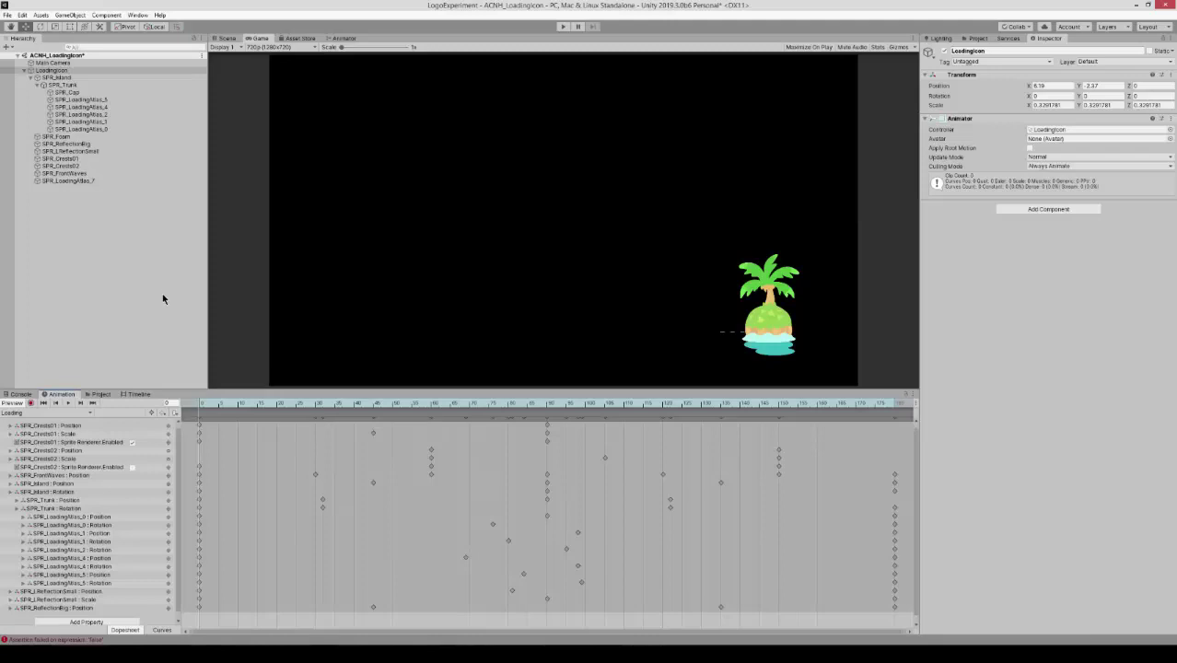
left_click(563, 26)
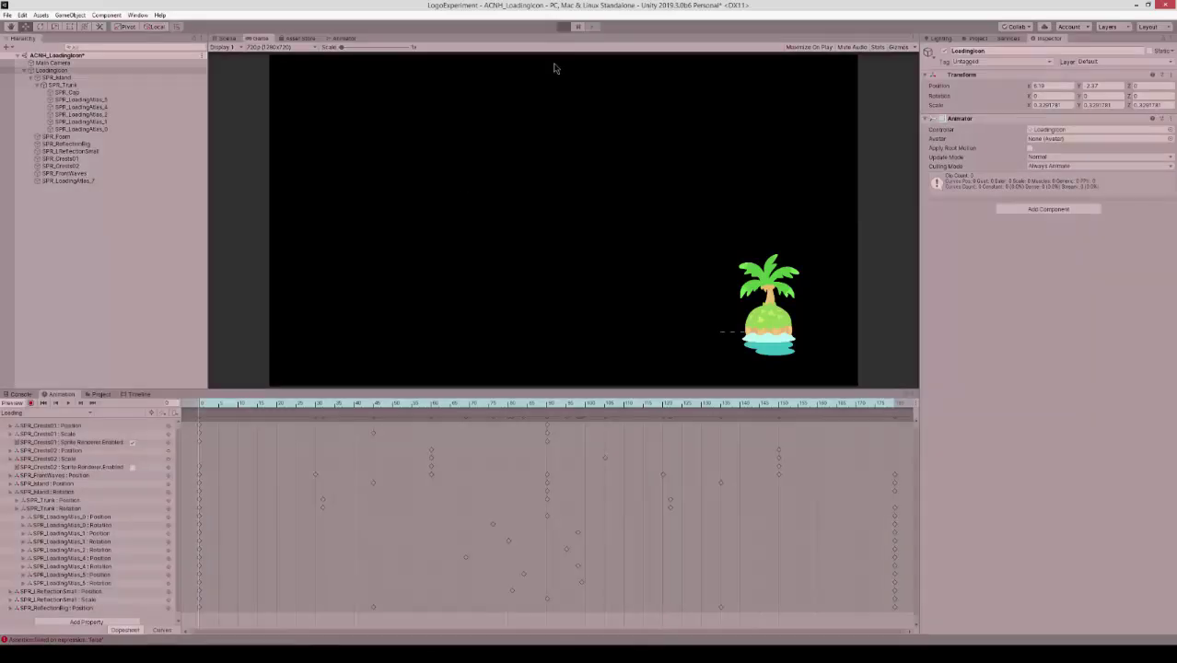